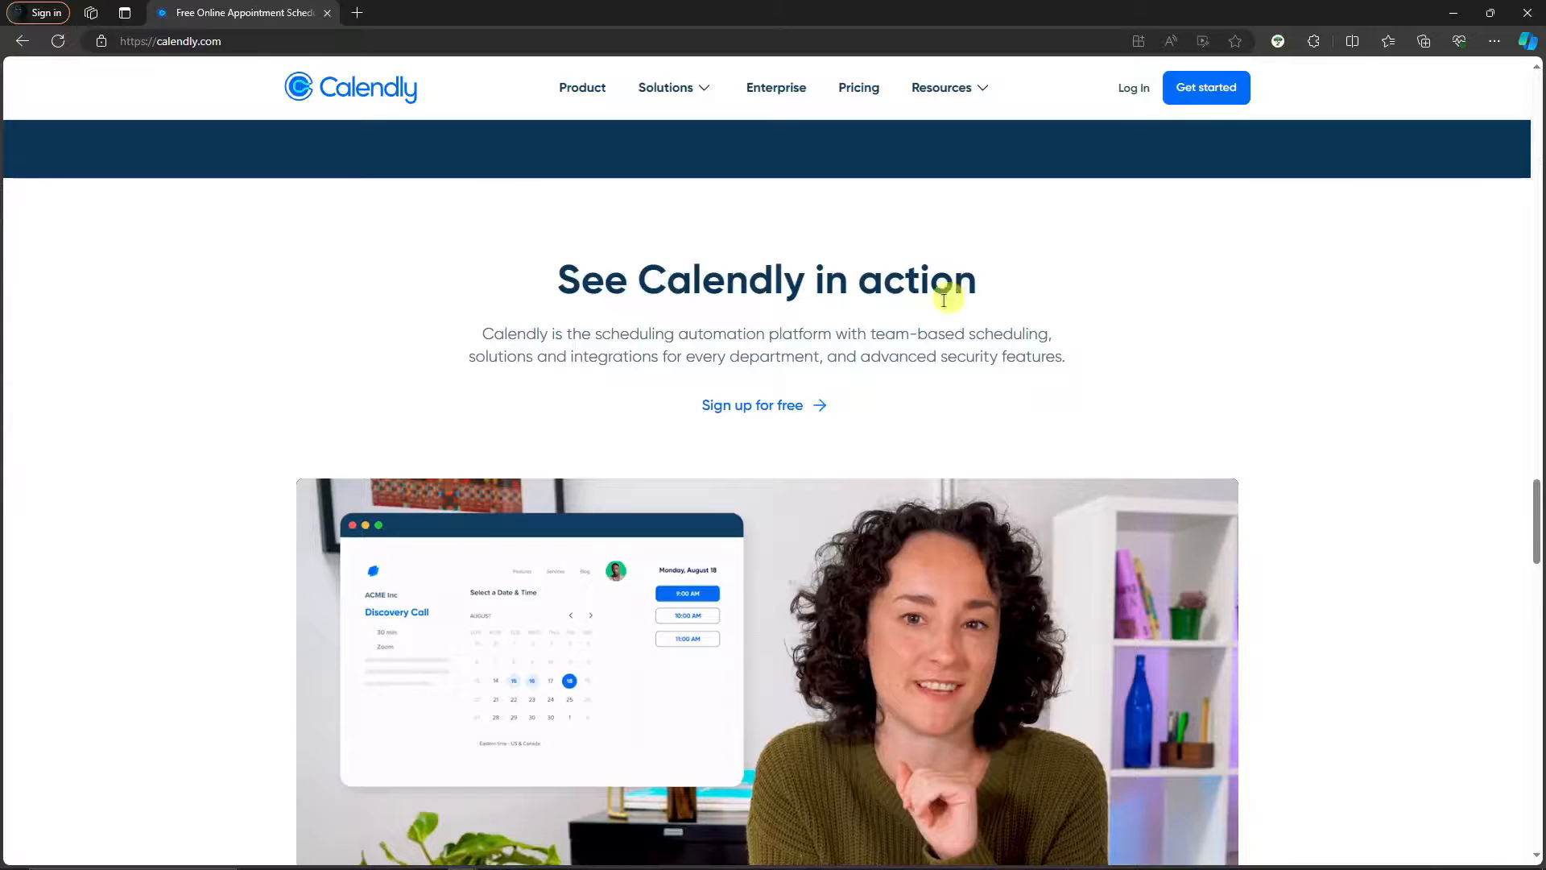
Play the homepage demo video, skip ahead to the meeting poll scene, then pause it
scroll(946, 294, down, 5)
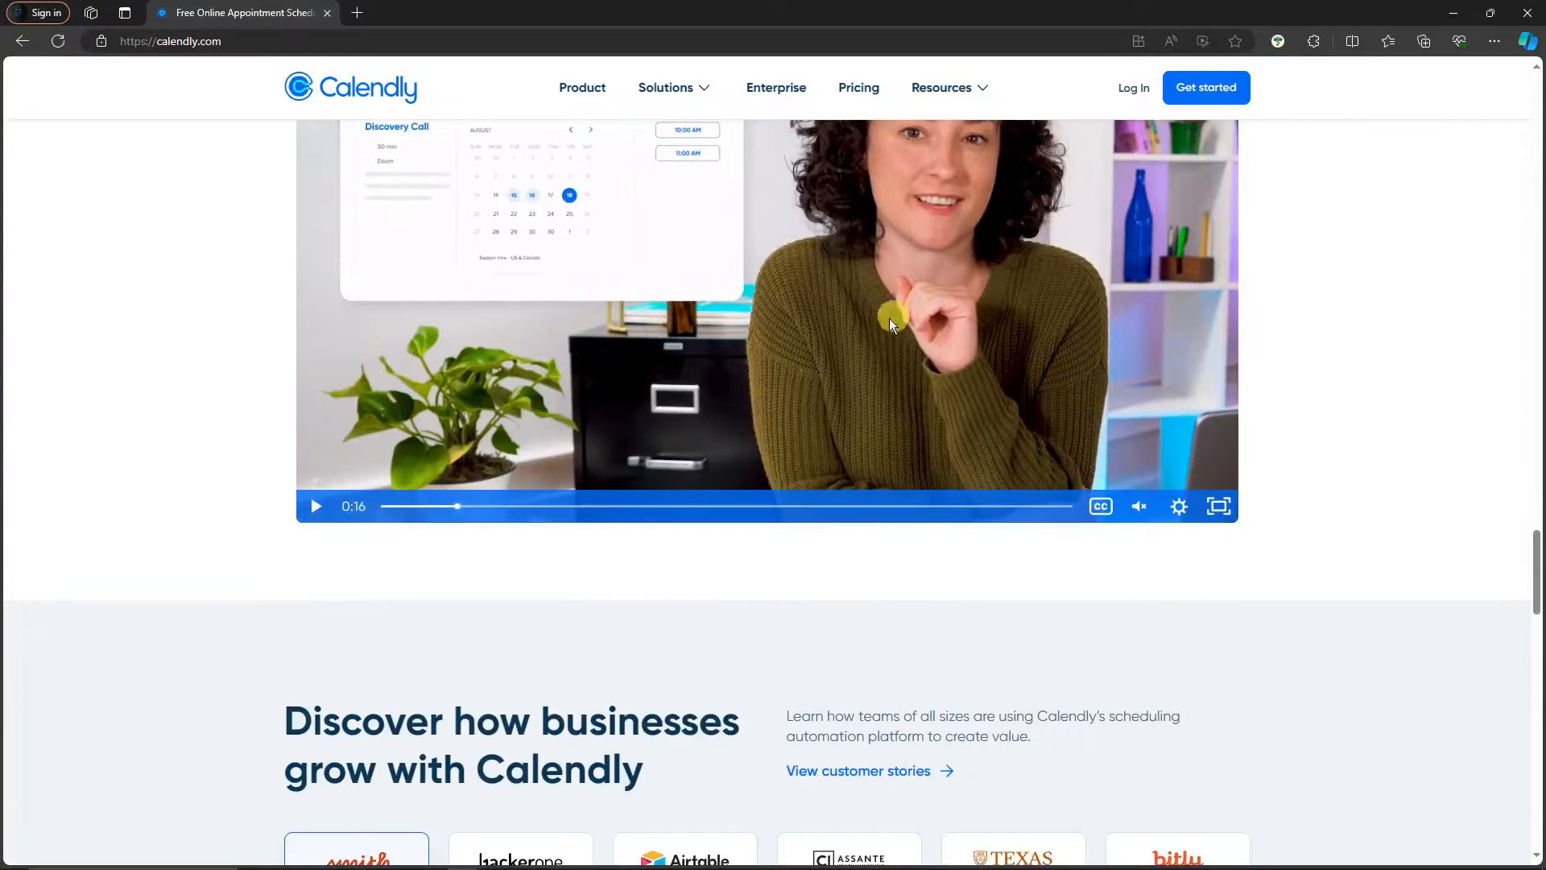
click(316, 505)
scroll(451, 515, up, 2)
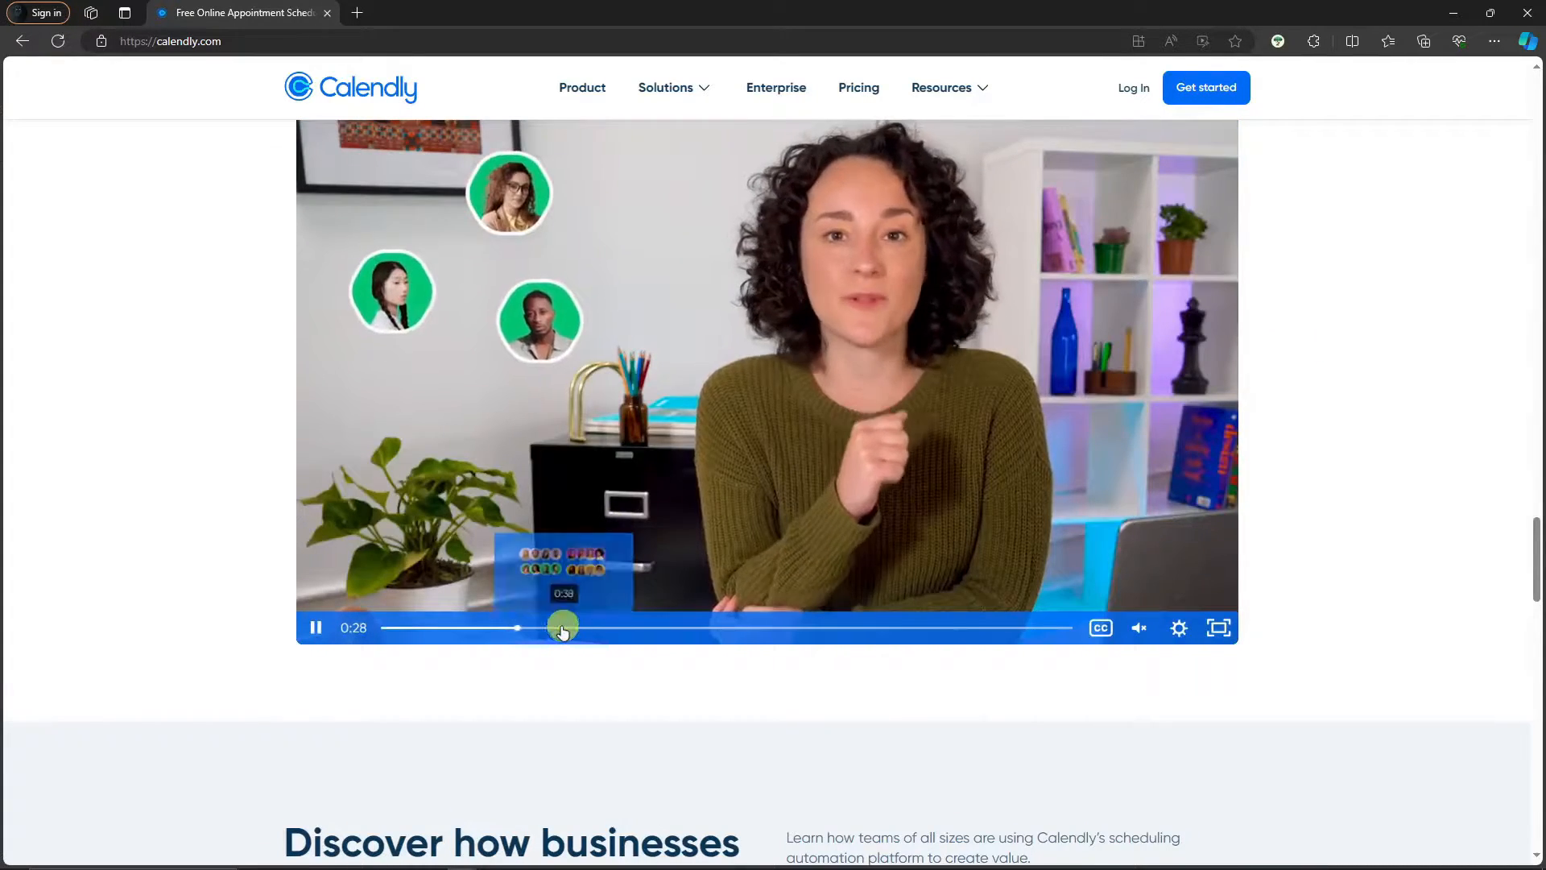
click(562, 630)
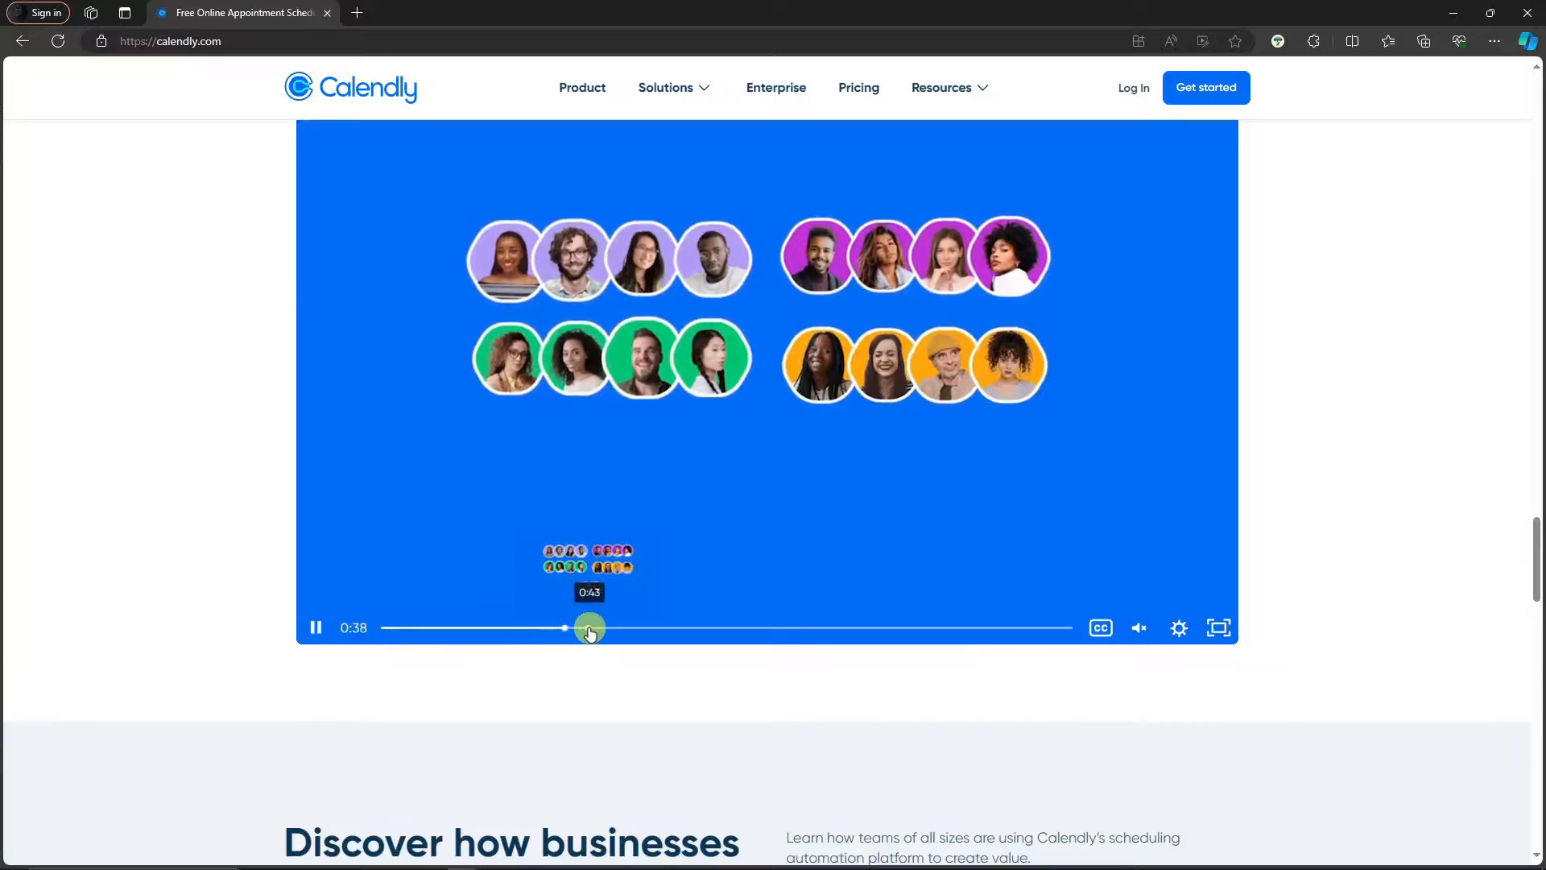
click(593, 630)
click(314, 627)
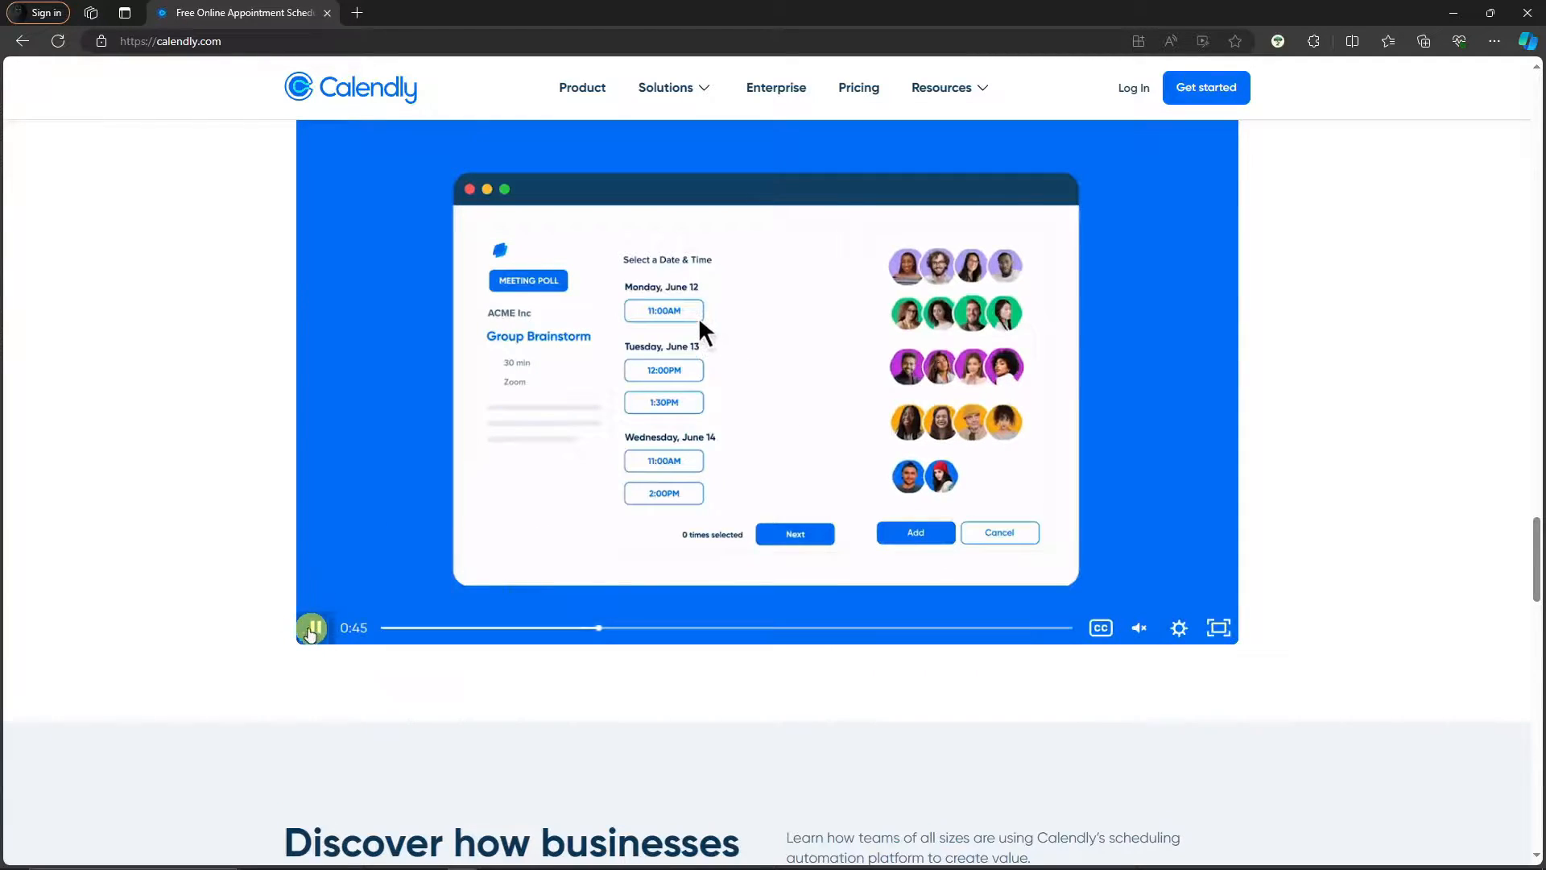
scroll(201, 614, up, 10)
scroll(257, 606, up, 15)
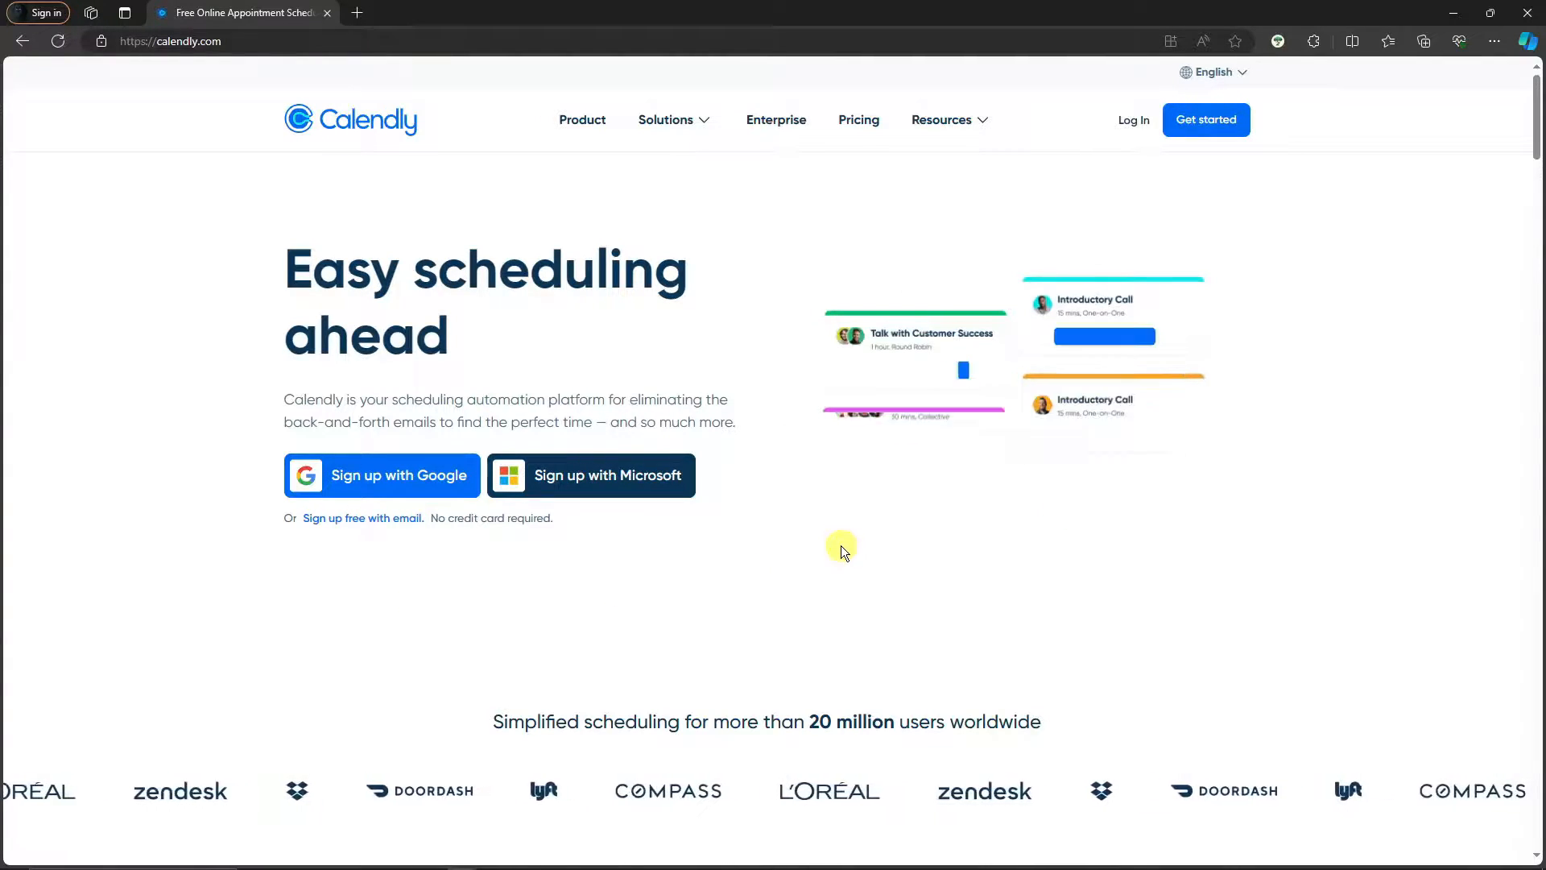
Open the Pricing page in a new background tab
scroll(840, 545, down, 3)
scroll(837, 544, up, 3)
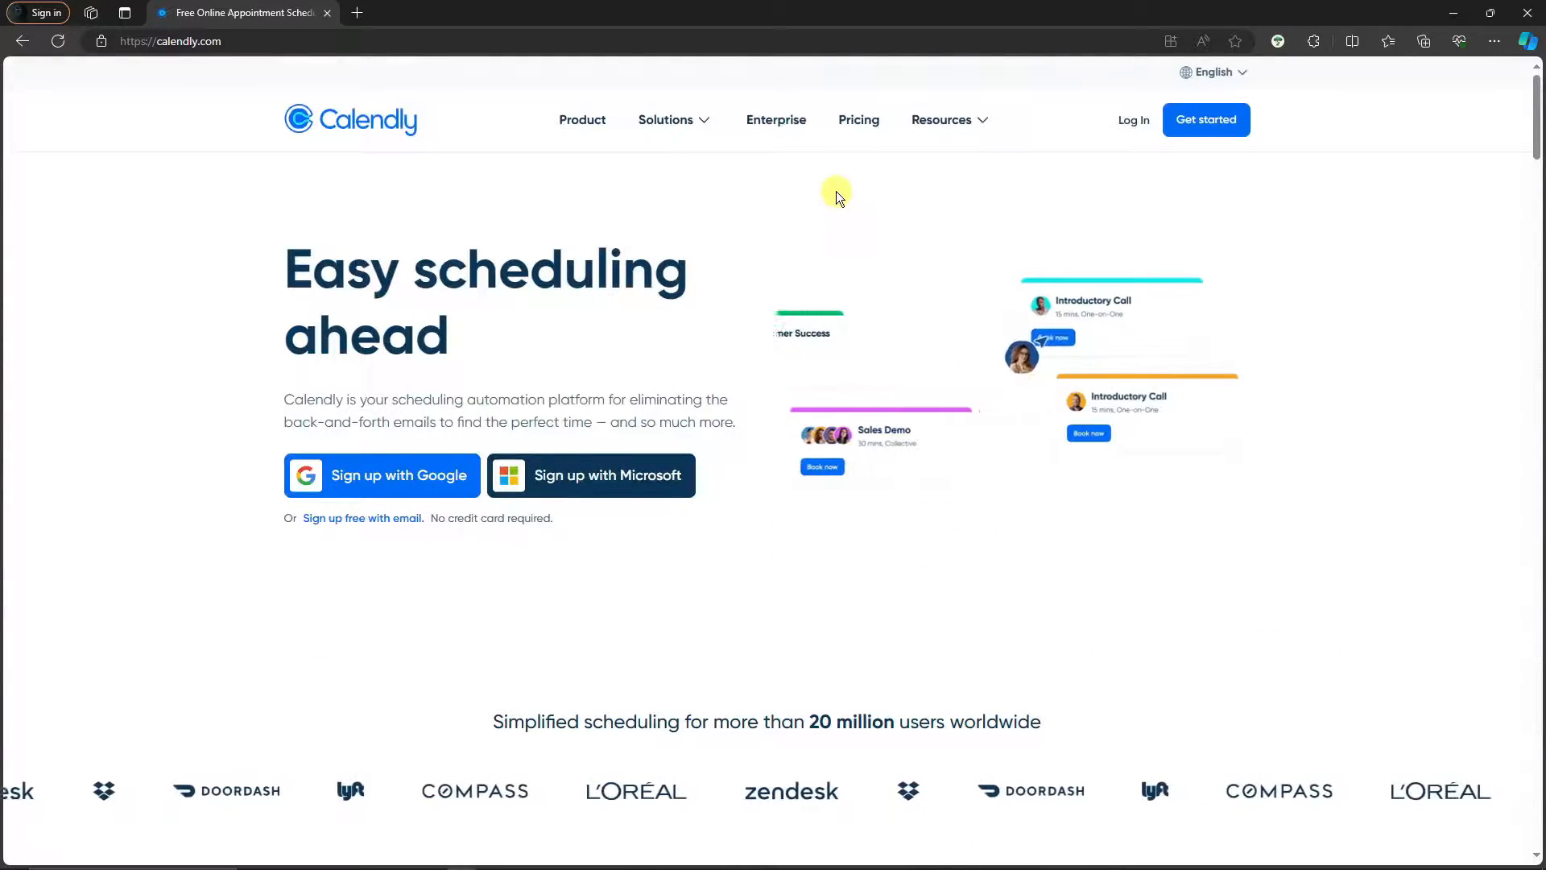
right_click(860, 121)
click(884, 138)
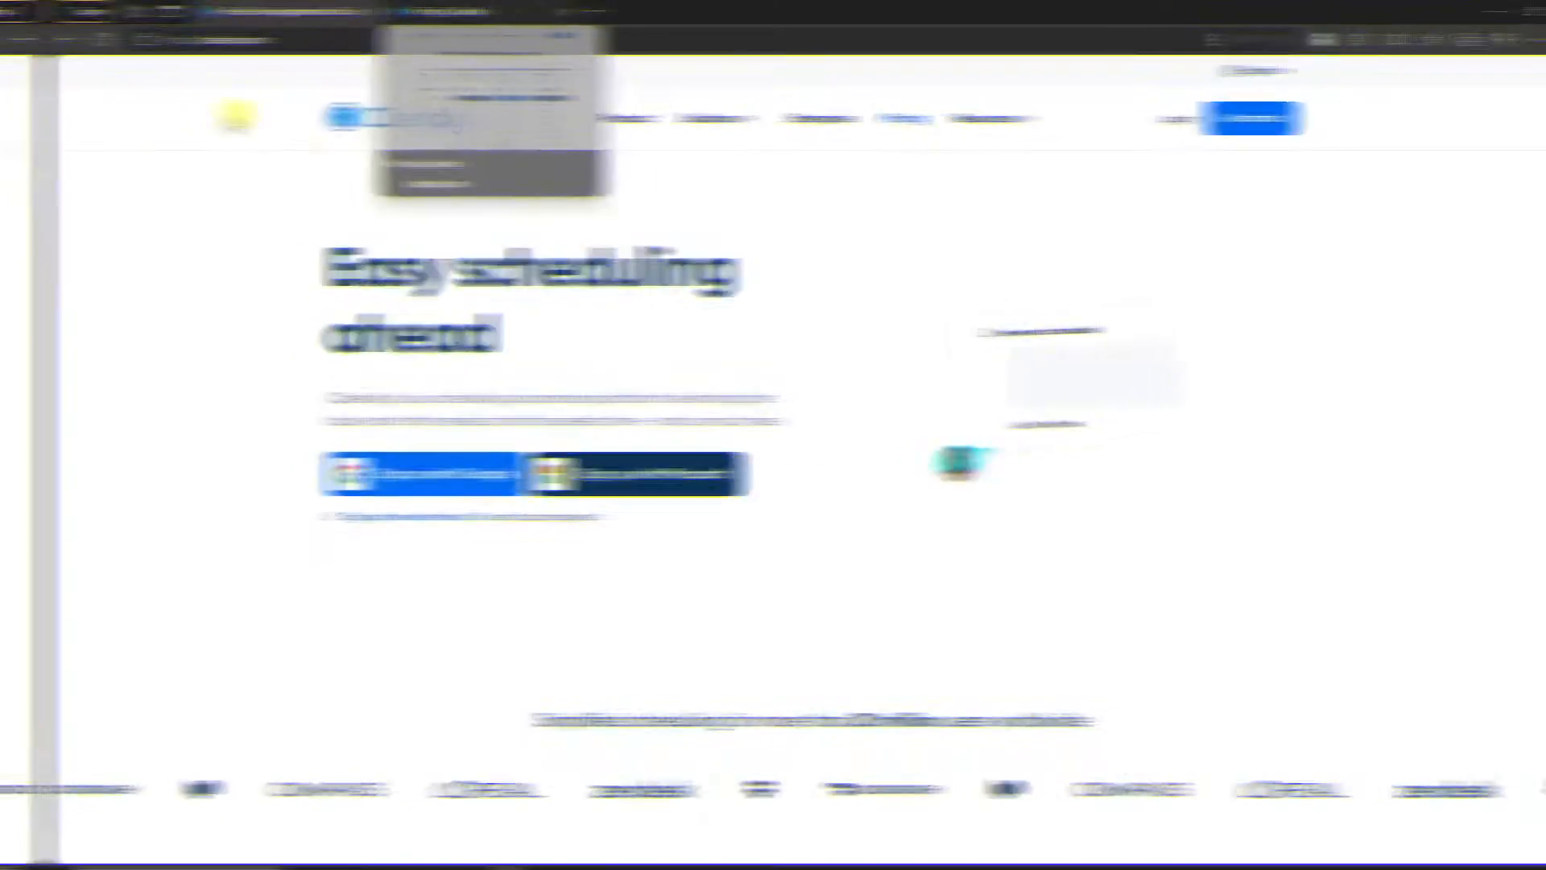
On the Pricing tab, read the Always free plan and its features, including Customize your booking page
click(439, 12)
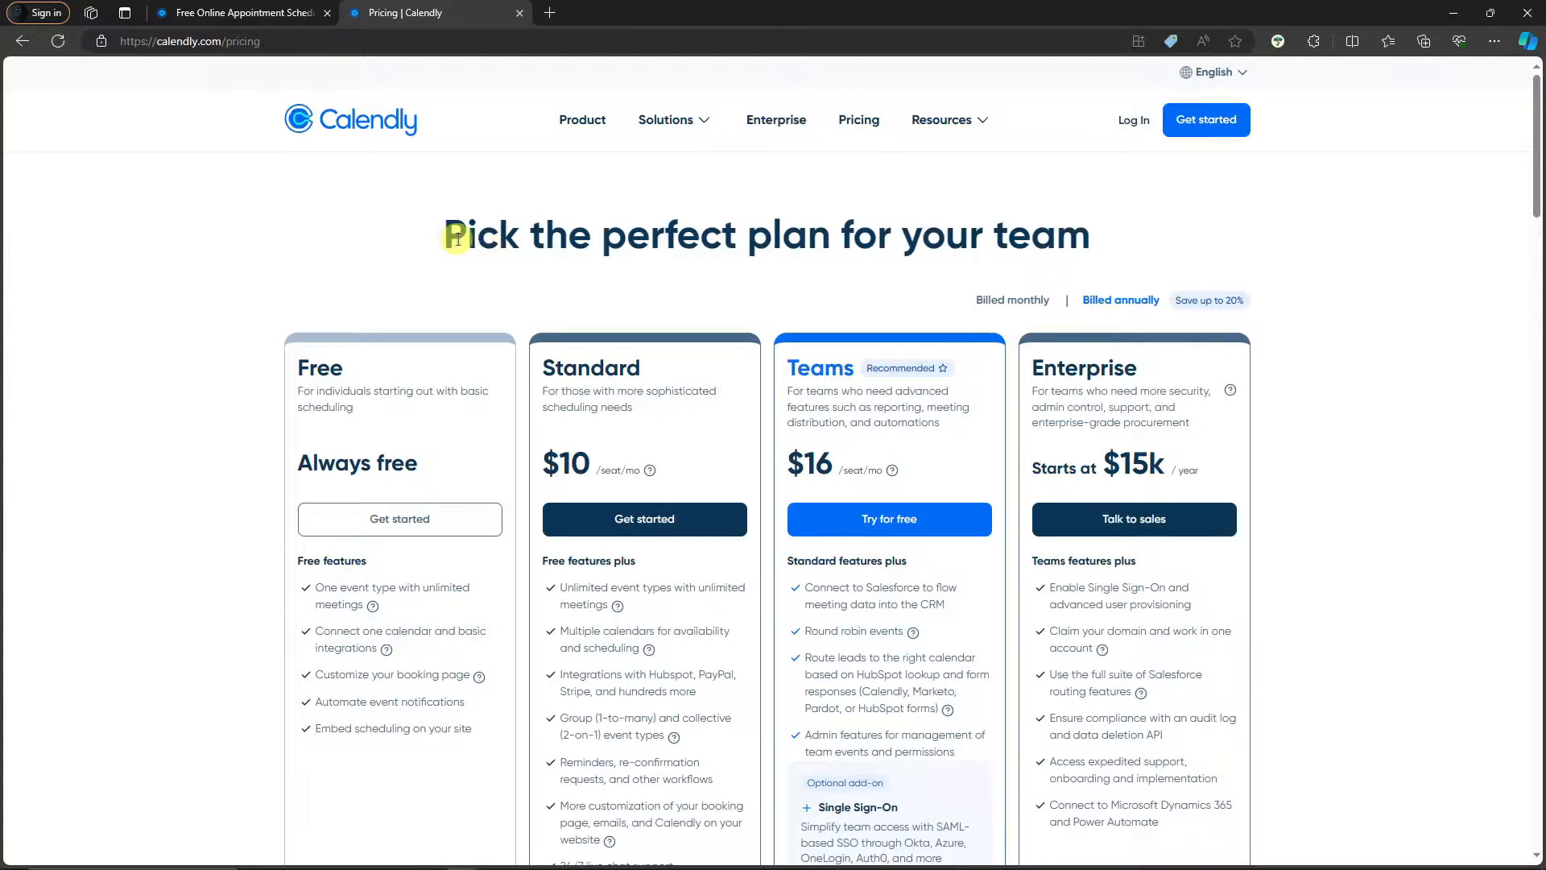
drag(295, 364, 424, 465)
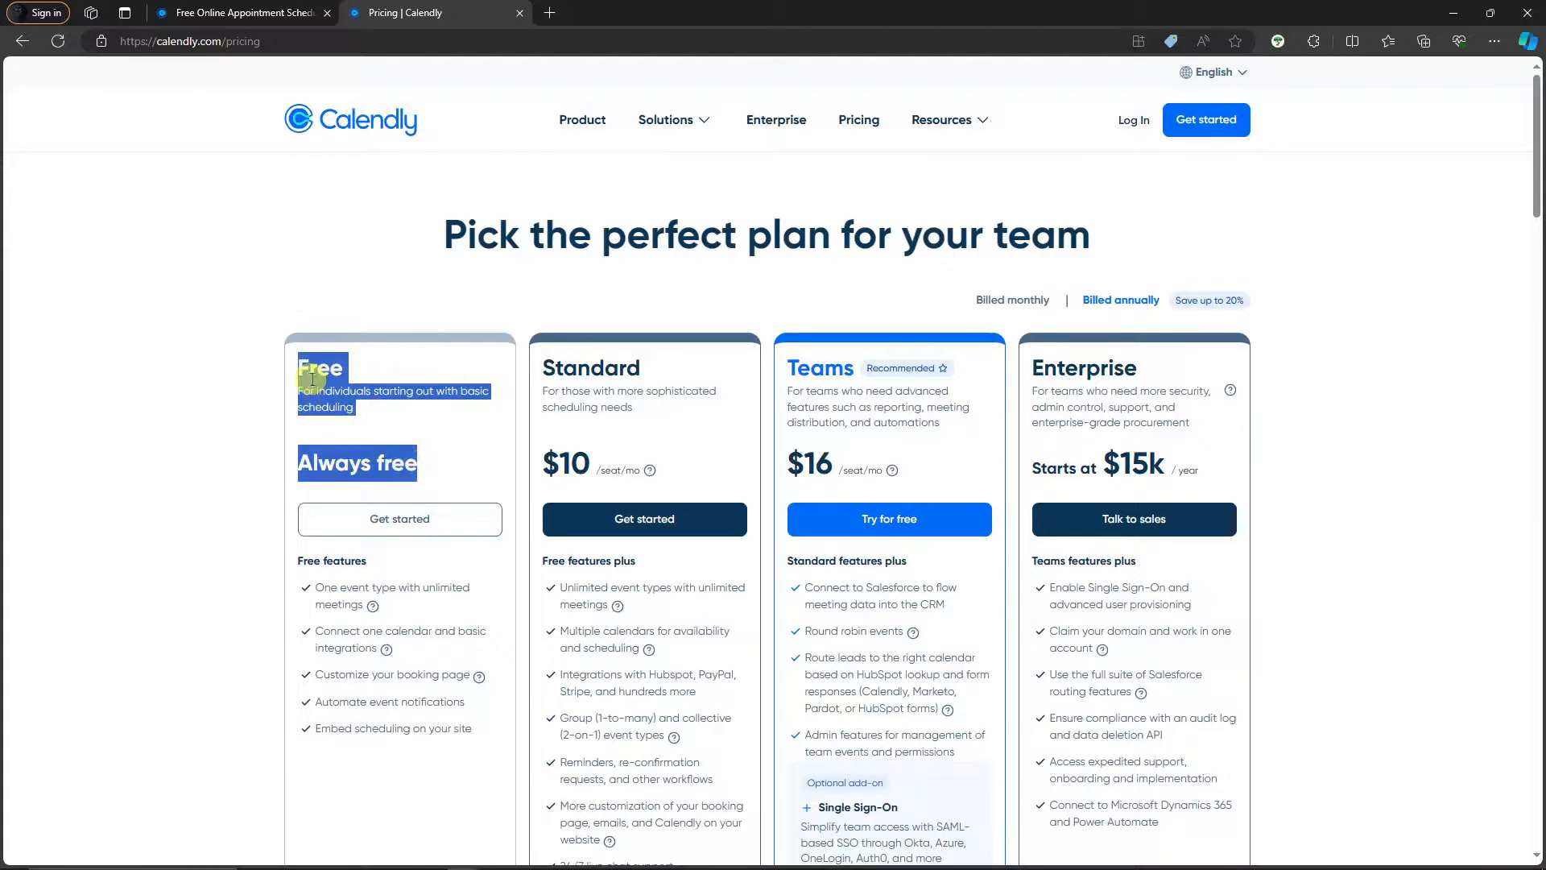
click(369, 402)
scroll(369, 403, down, 1)
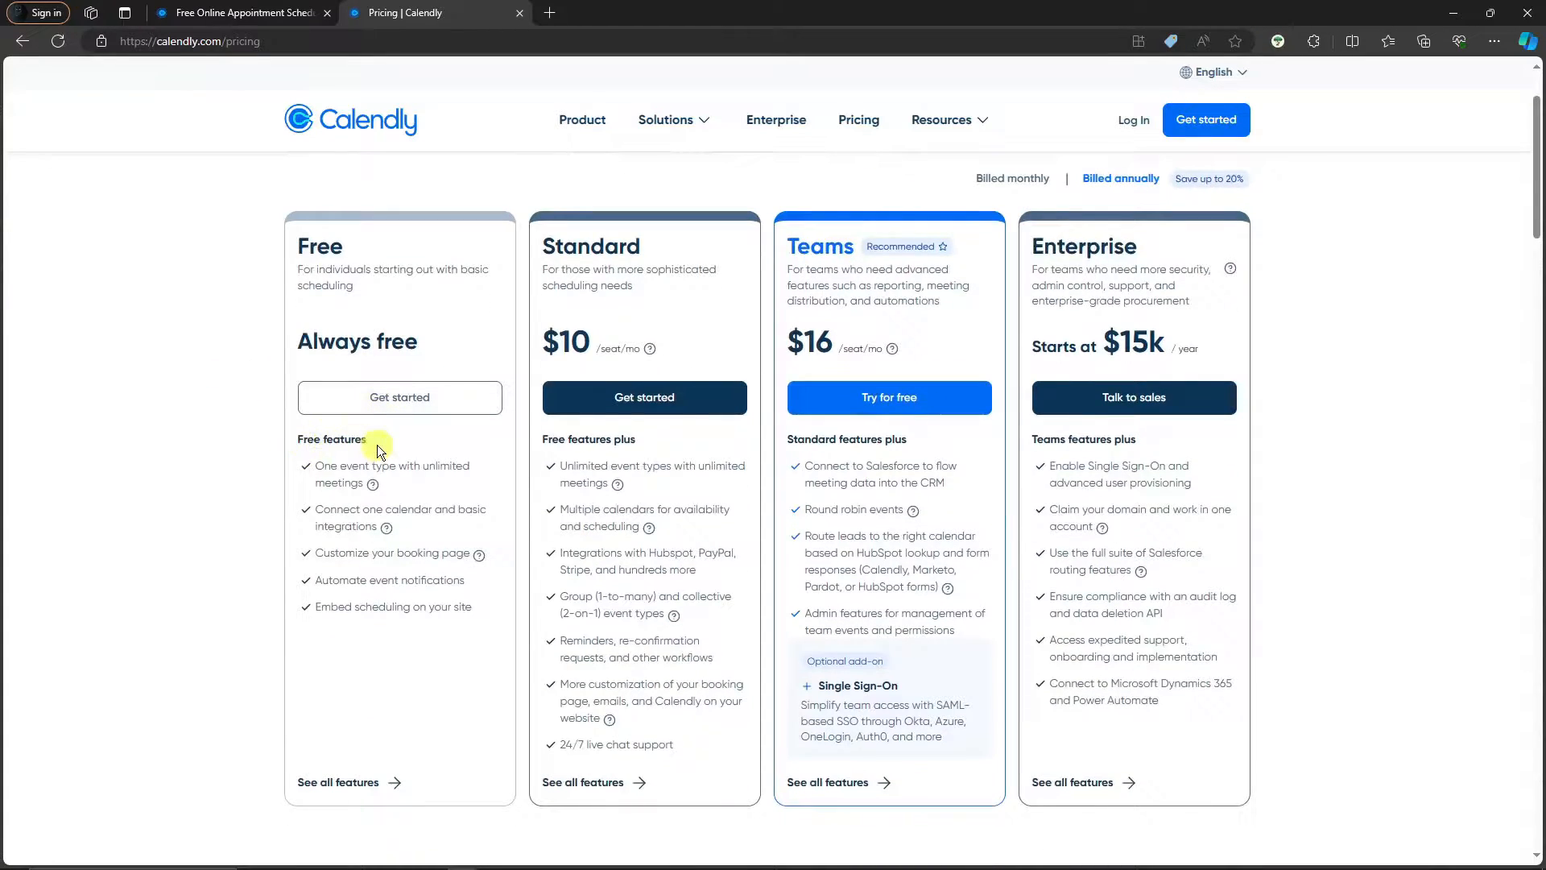
drag(327, 468, 395, 483)
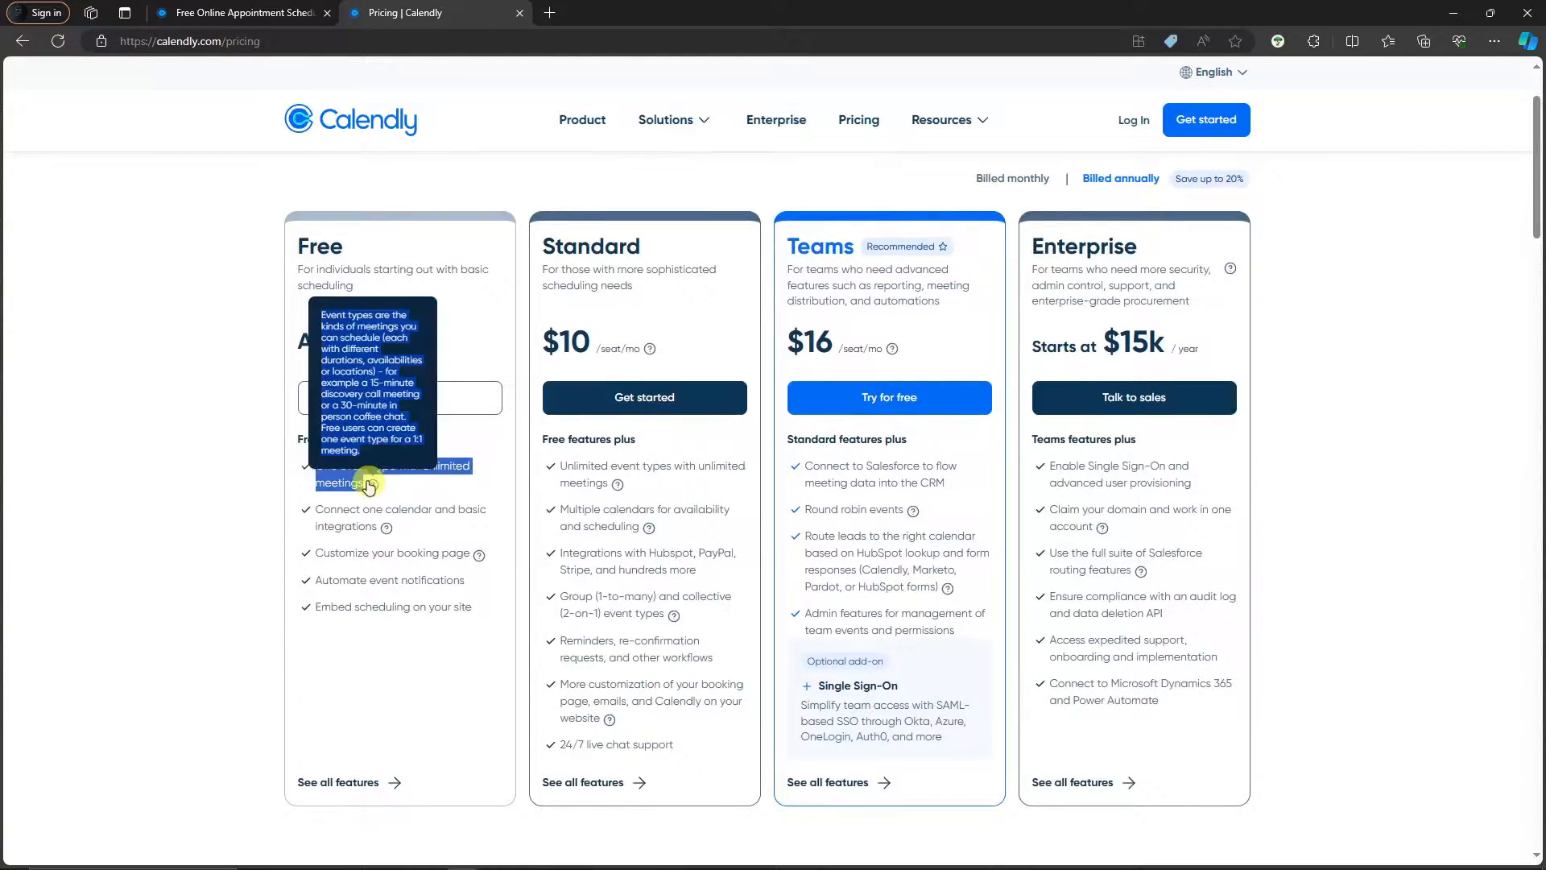
click(417, 485)
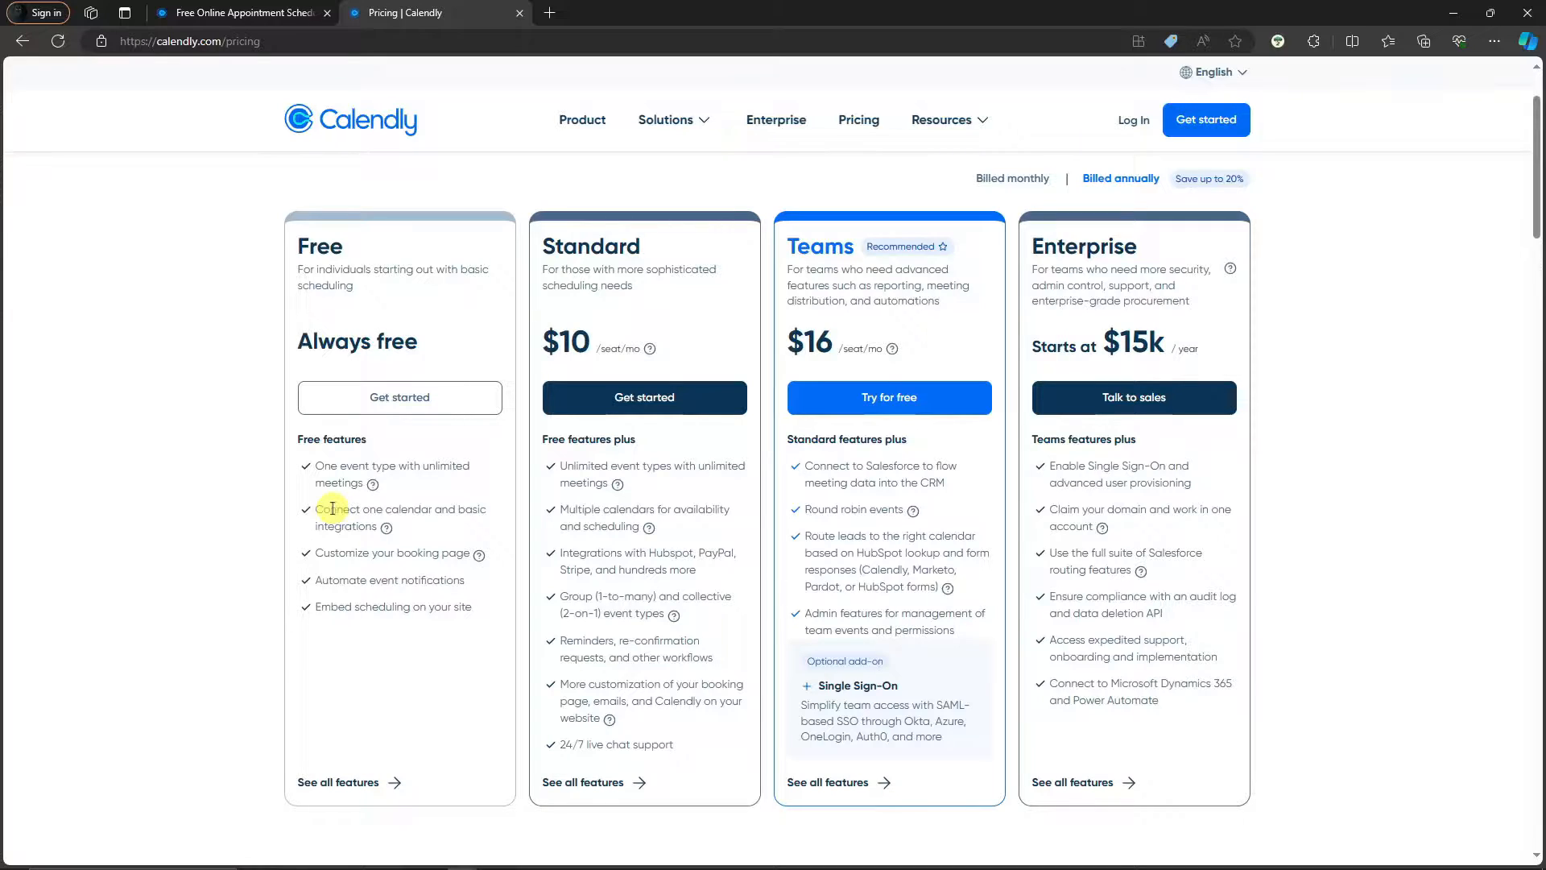
drag(312, 553, 419, 564)
click(419, 563)
Review the Standard plan heading and its first feature, scrolling through the plan cards
double_click(555, 248)
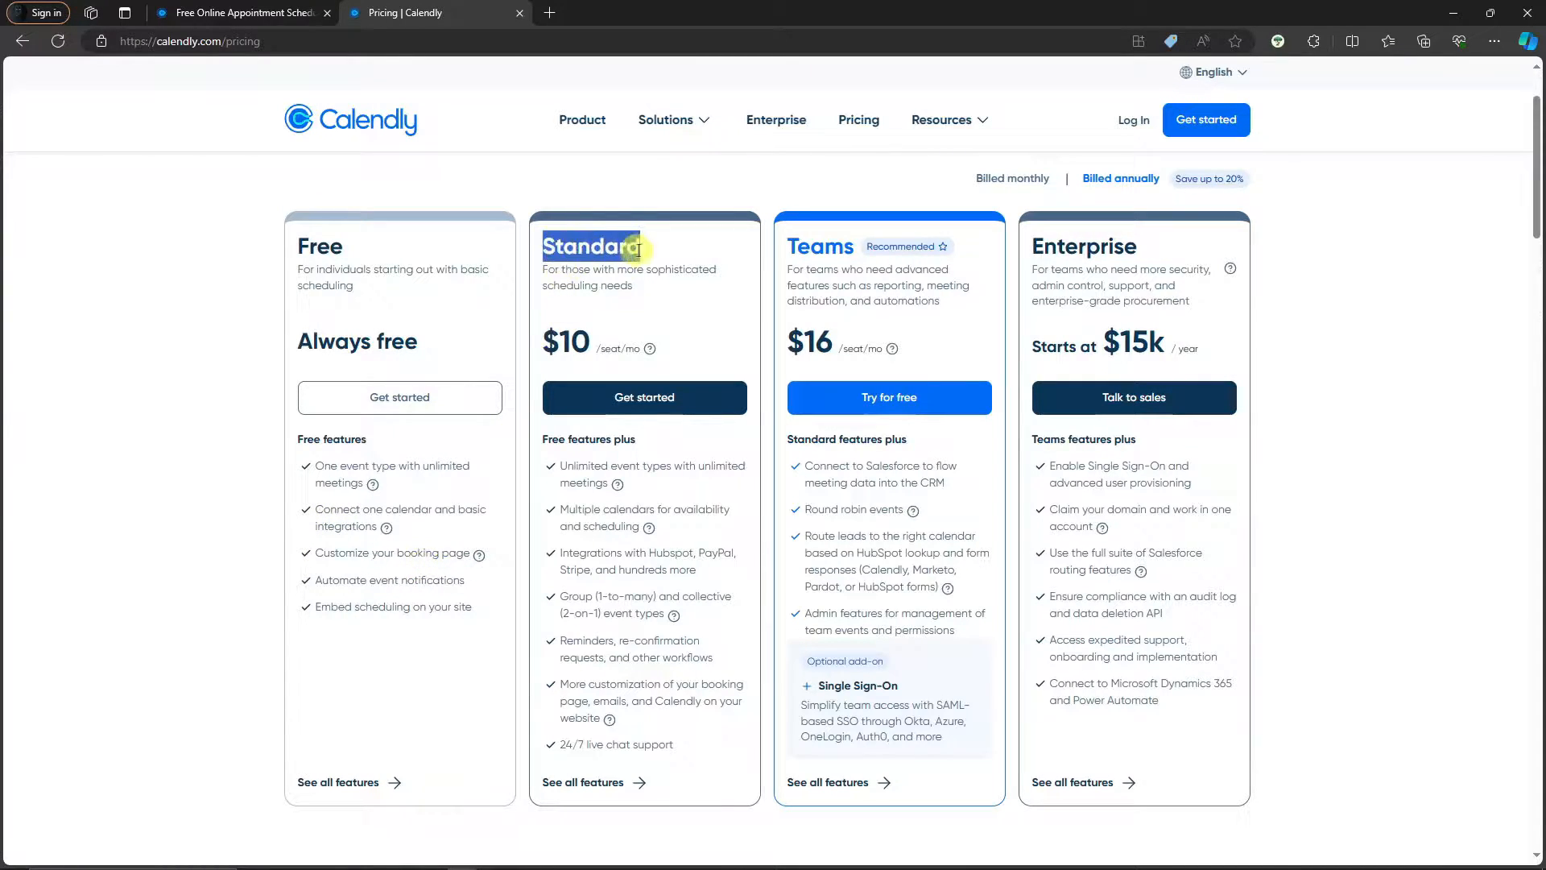
click(660, 289)
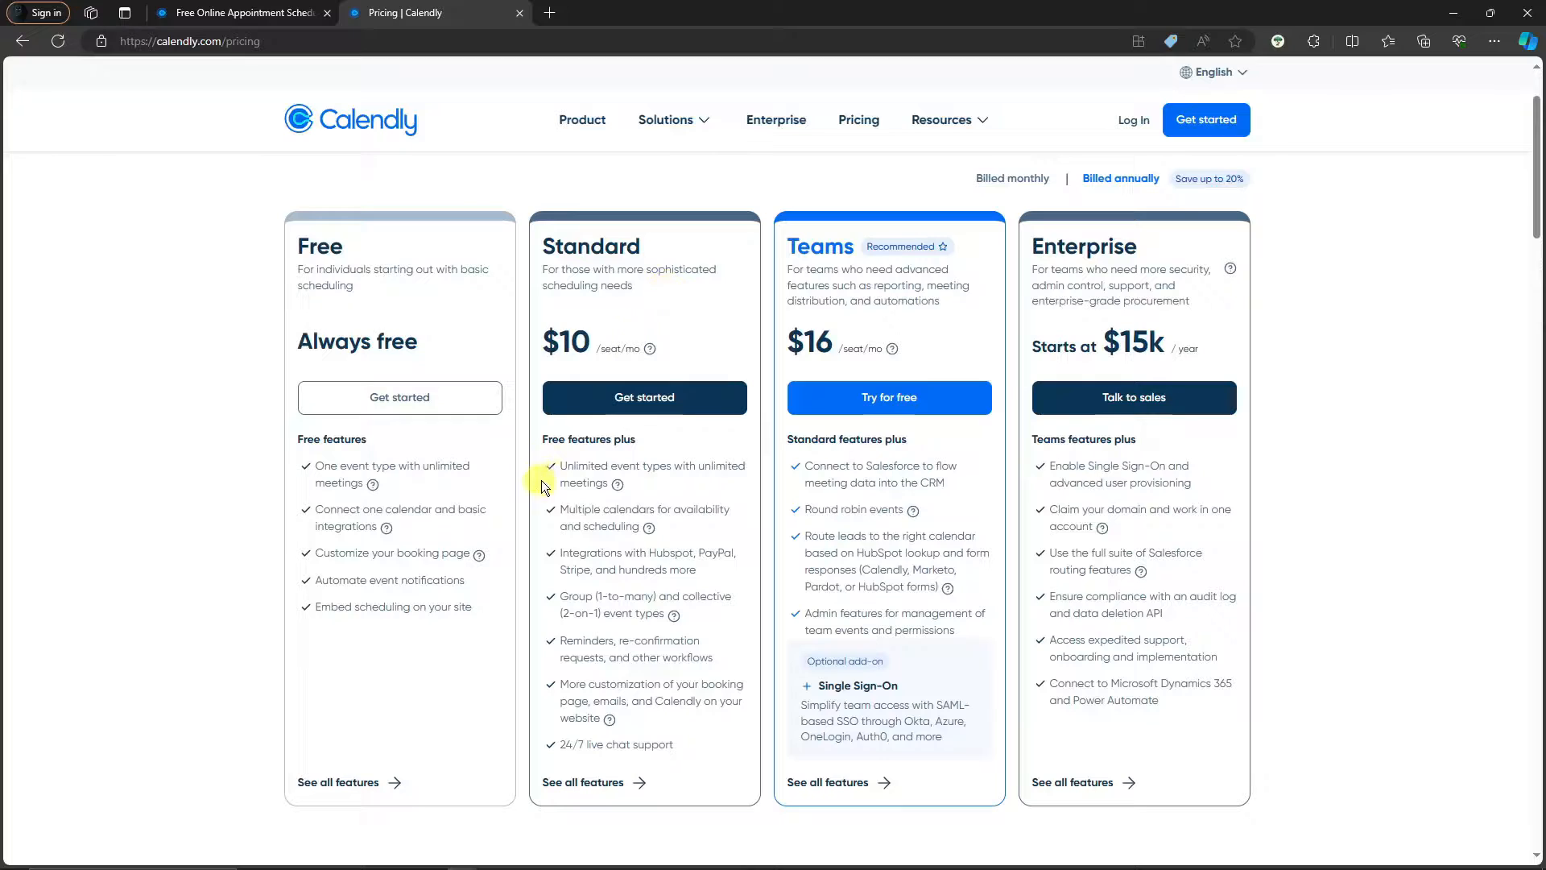
drag(571, 466, 616, 485)
click(616, 510)
scroll(725, 499, up, 2)
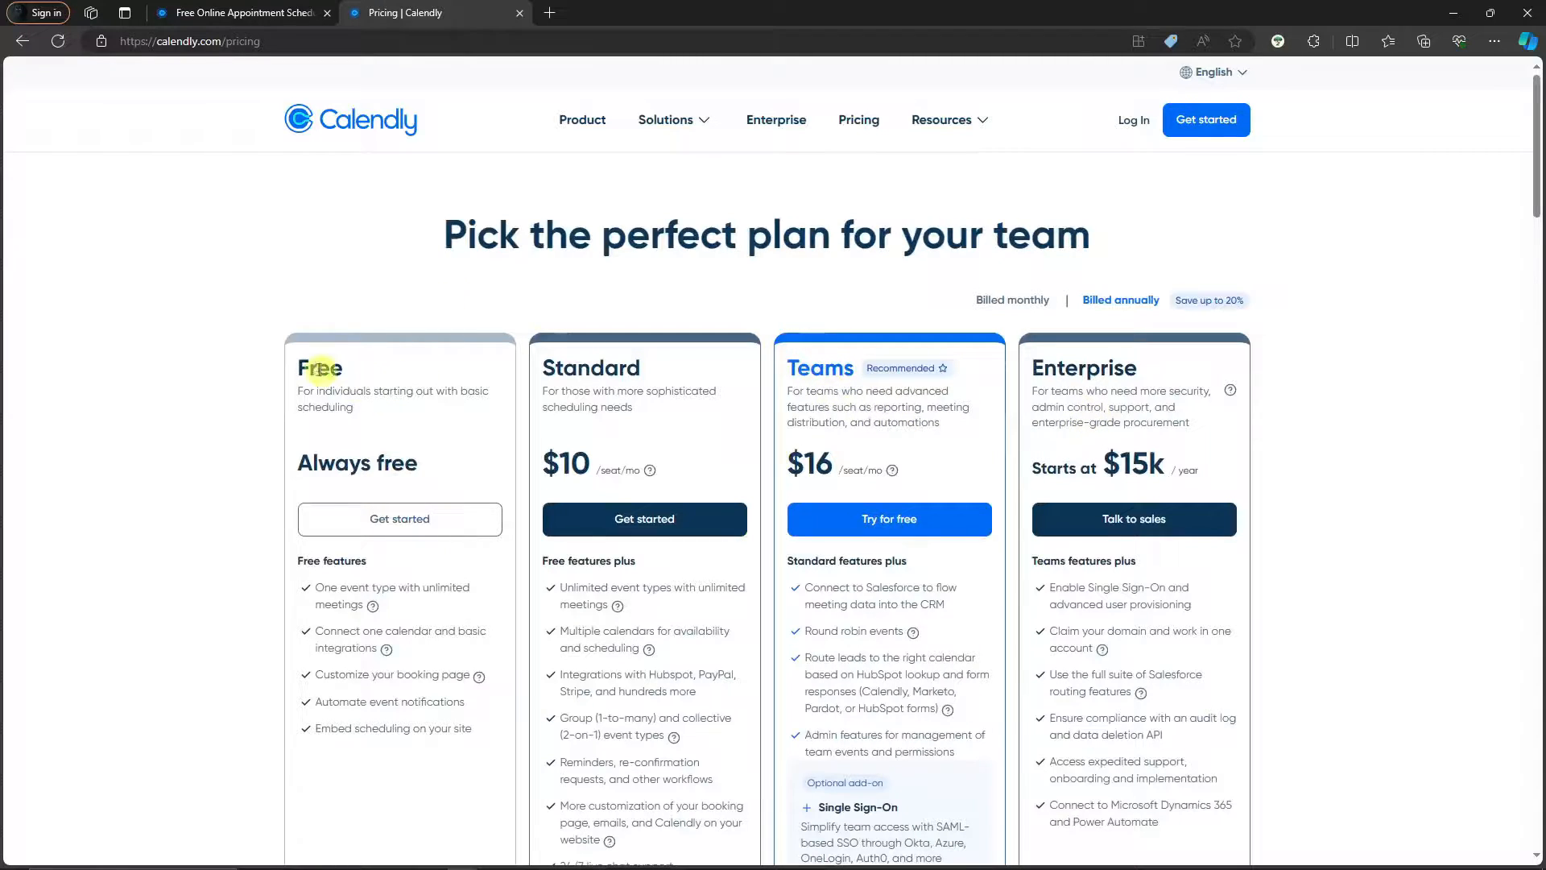
scroll(393, 424, down, 3)
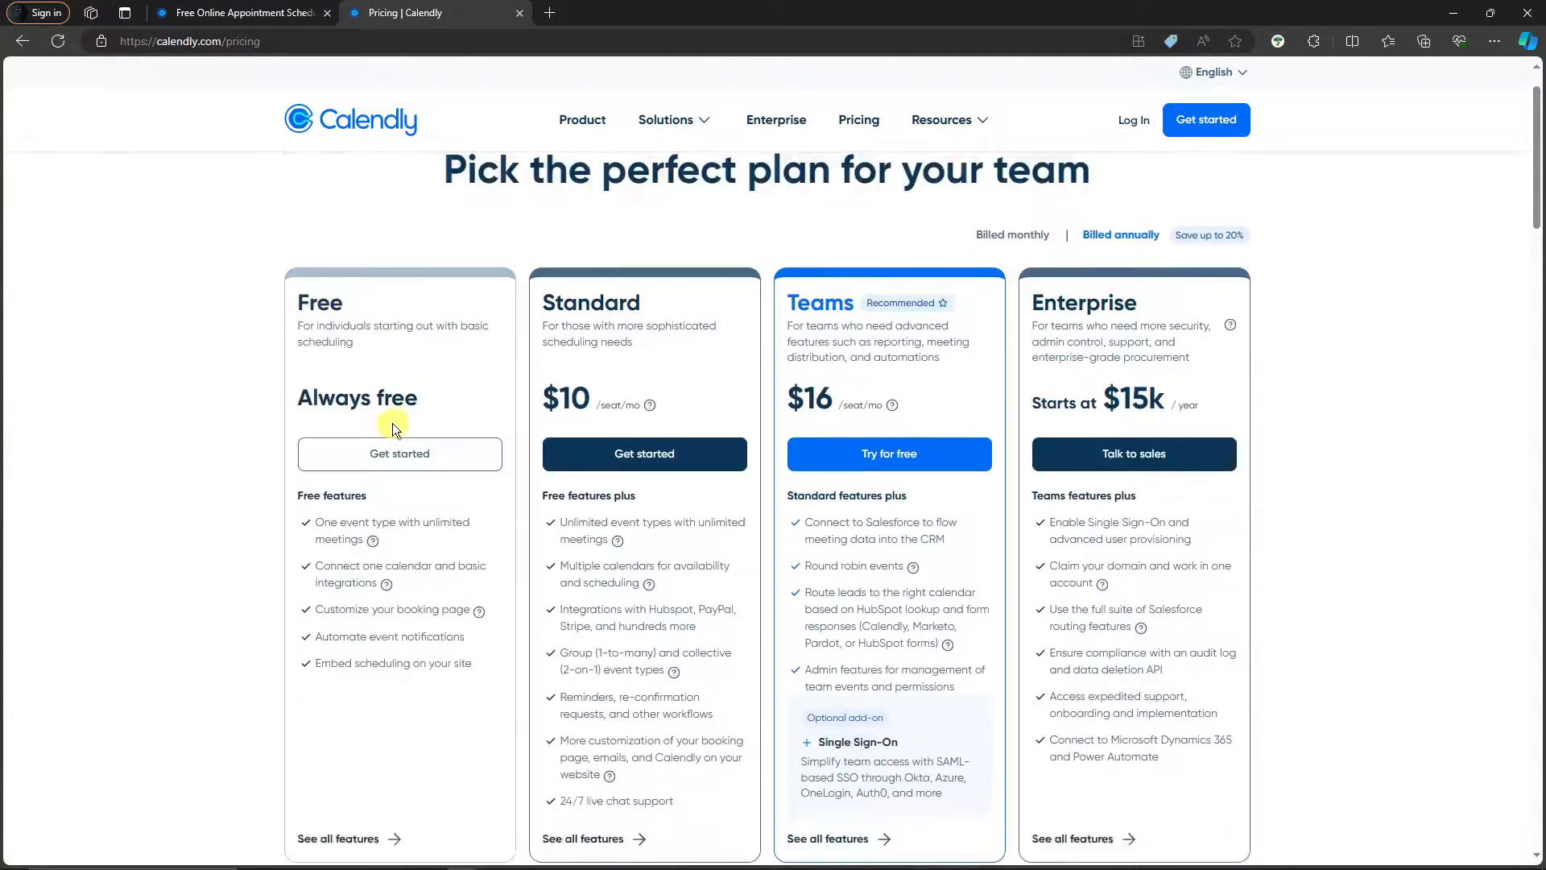
drag(471, 485, 324, 346)
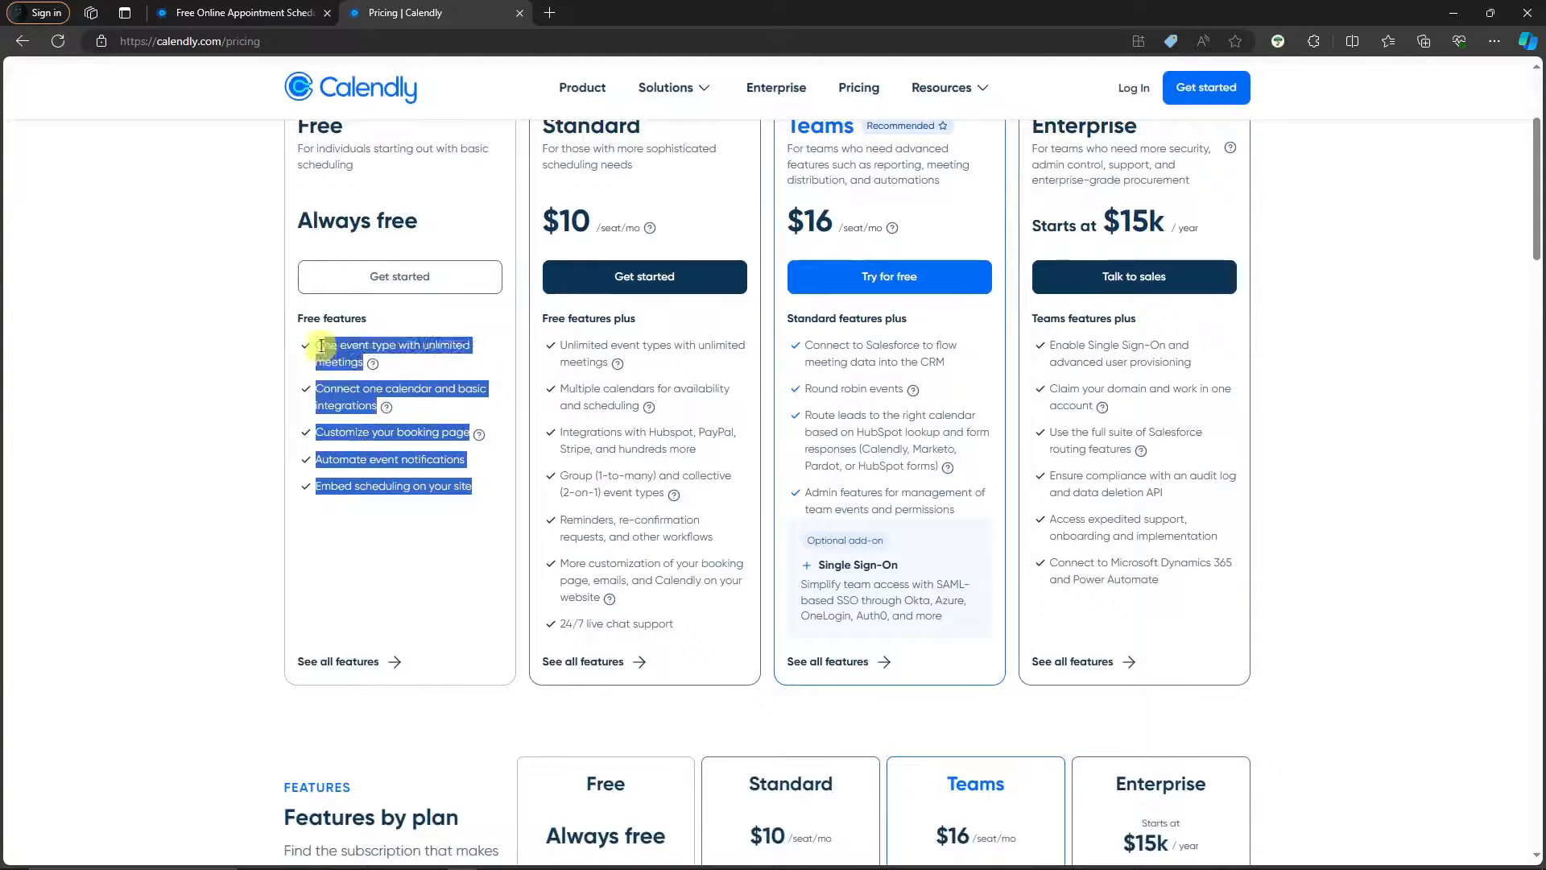
scroll(244, 522, down, 2)
scroll(244, 522, up, 4)
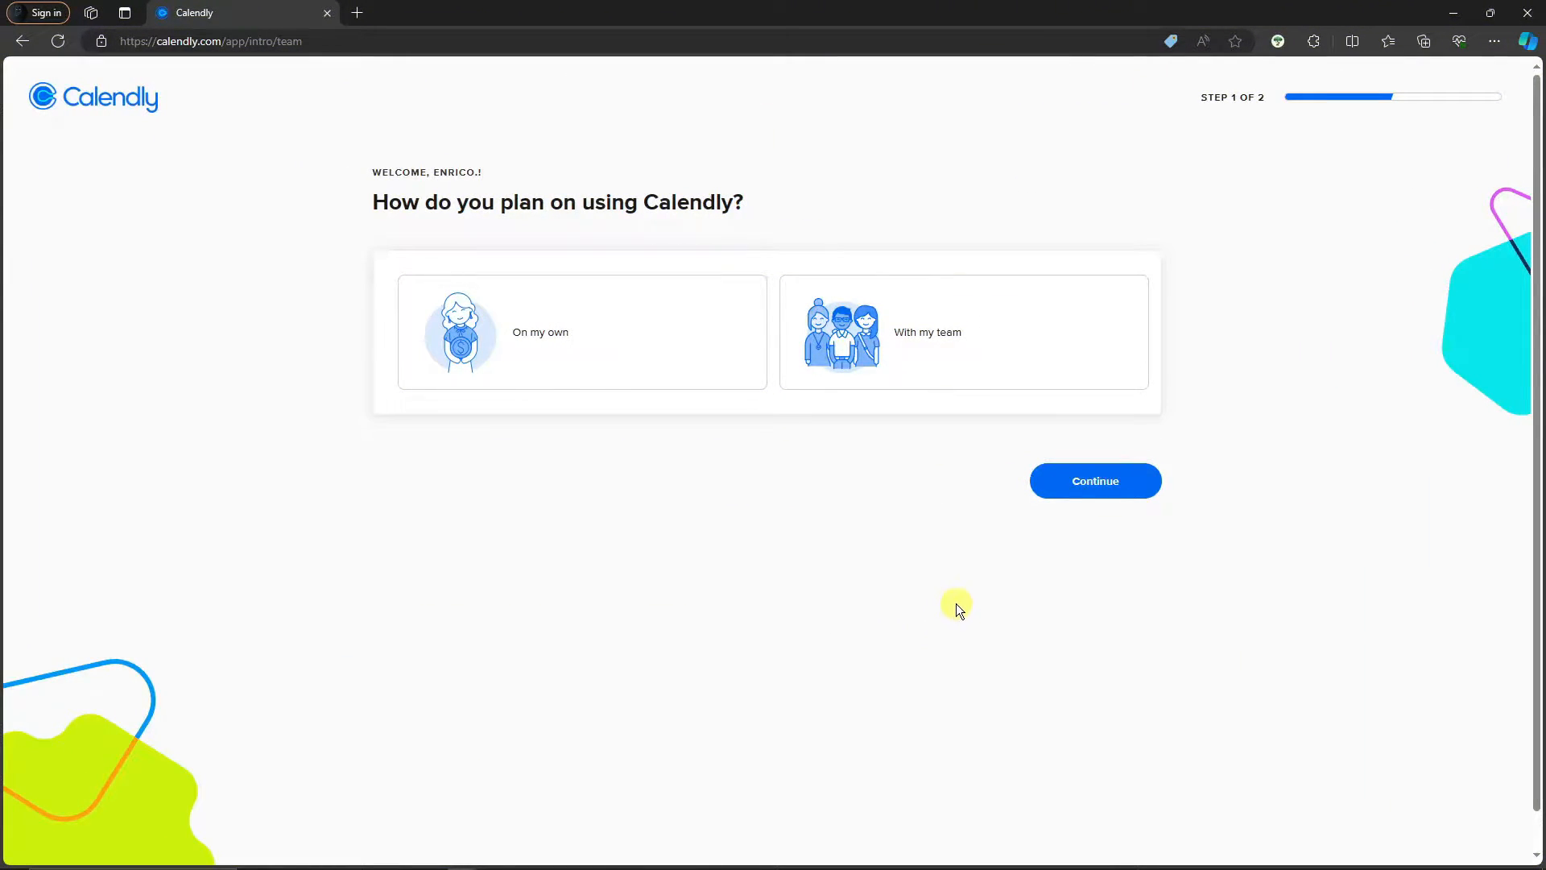
Answer the onboarding question with 'With my team' and continue
drag(374, 202, 709, 202)
click(755, 205)
drag(375, 201, 746, 206)
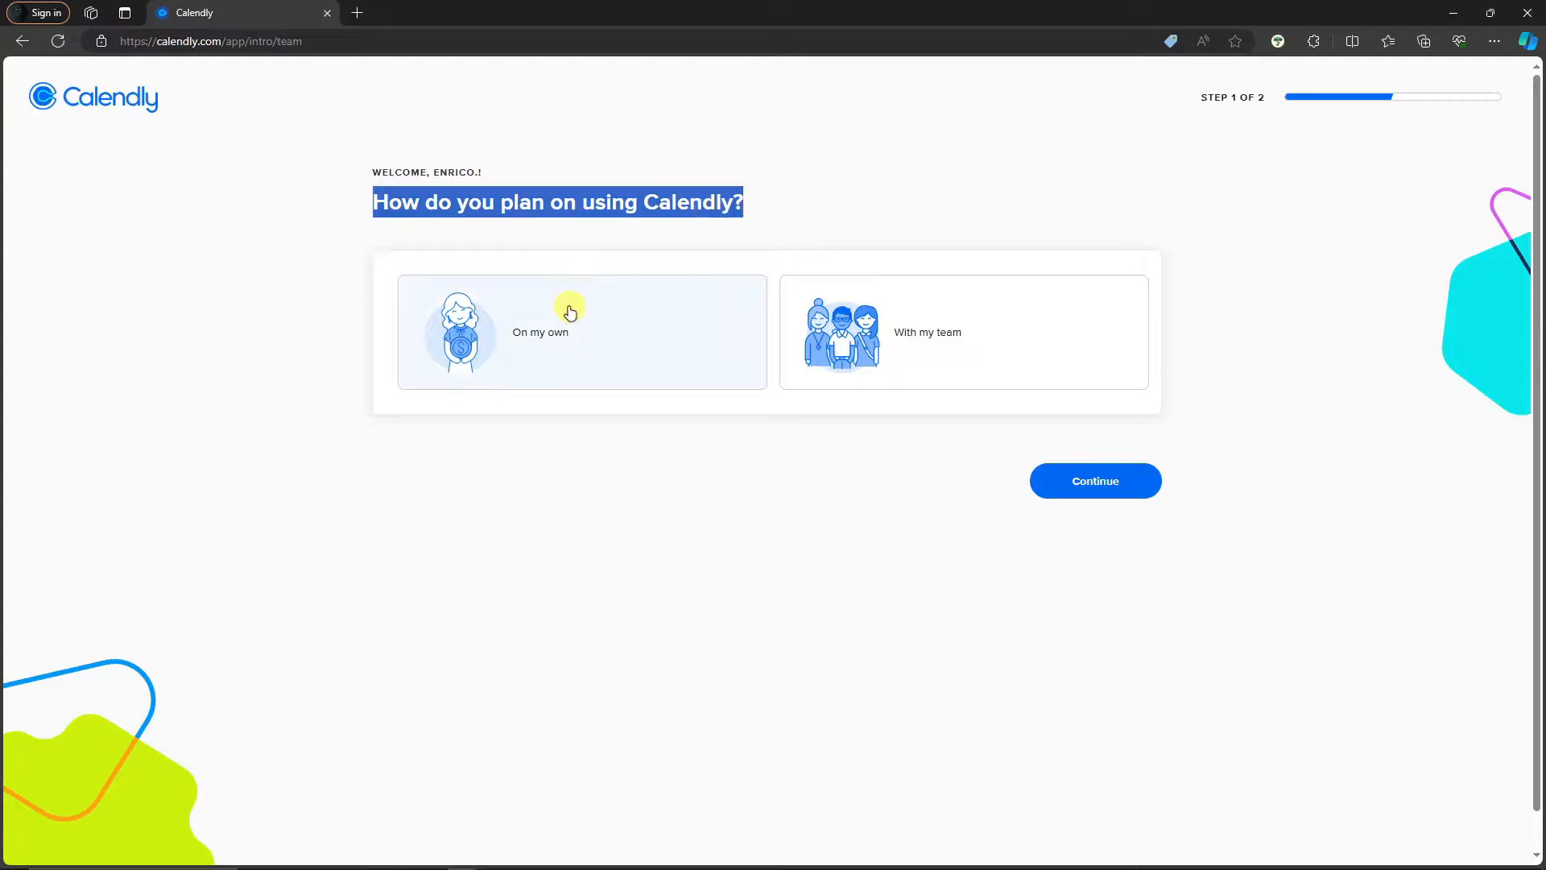
click(662, 334)
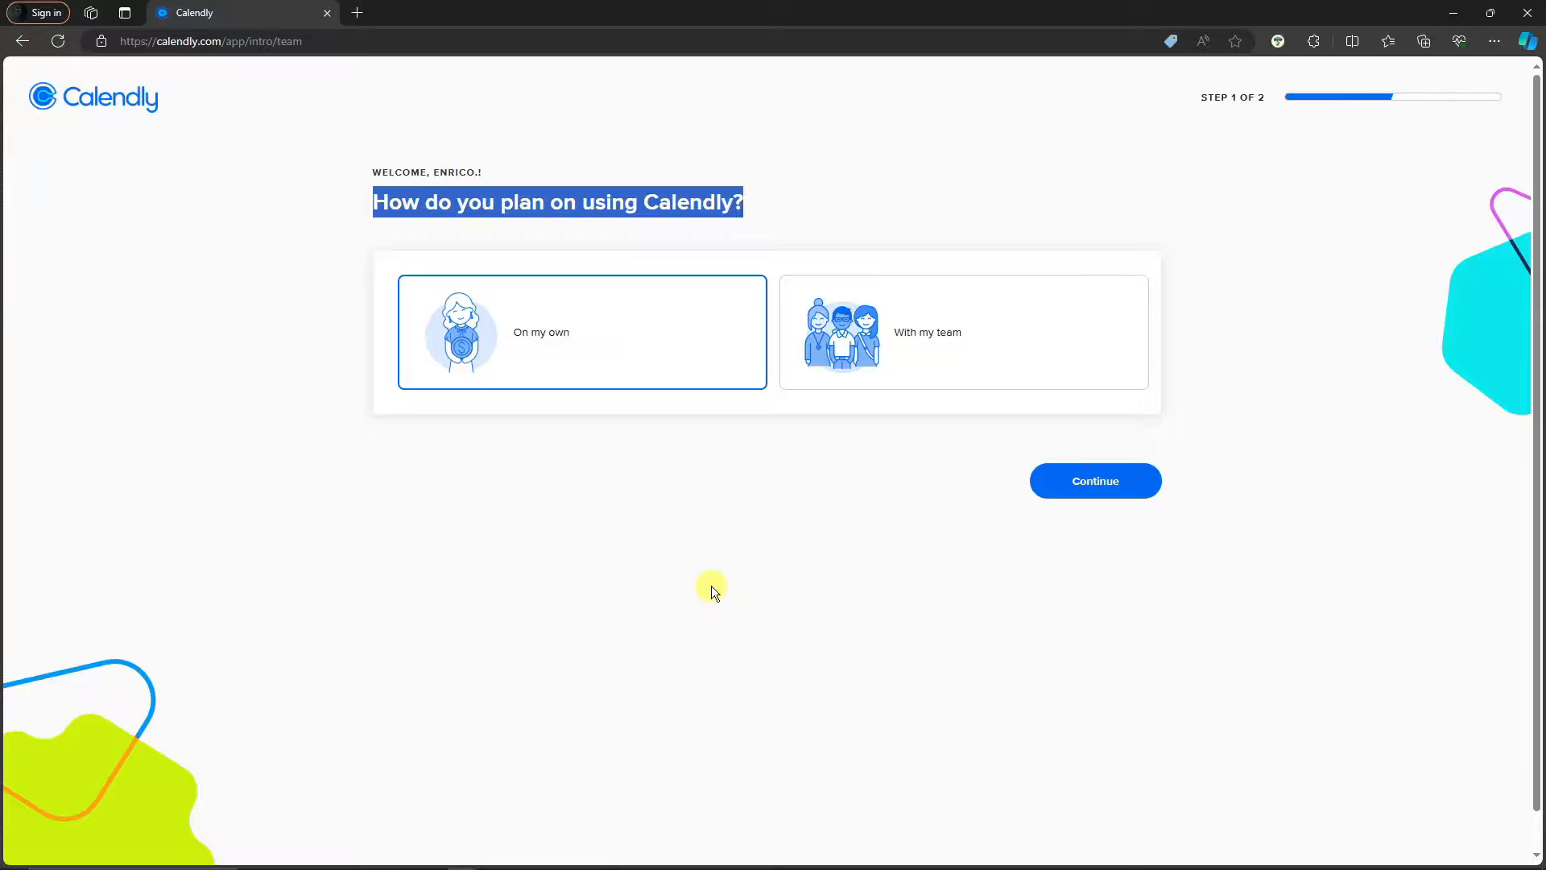
click(1062, 485)
click(963, 344)
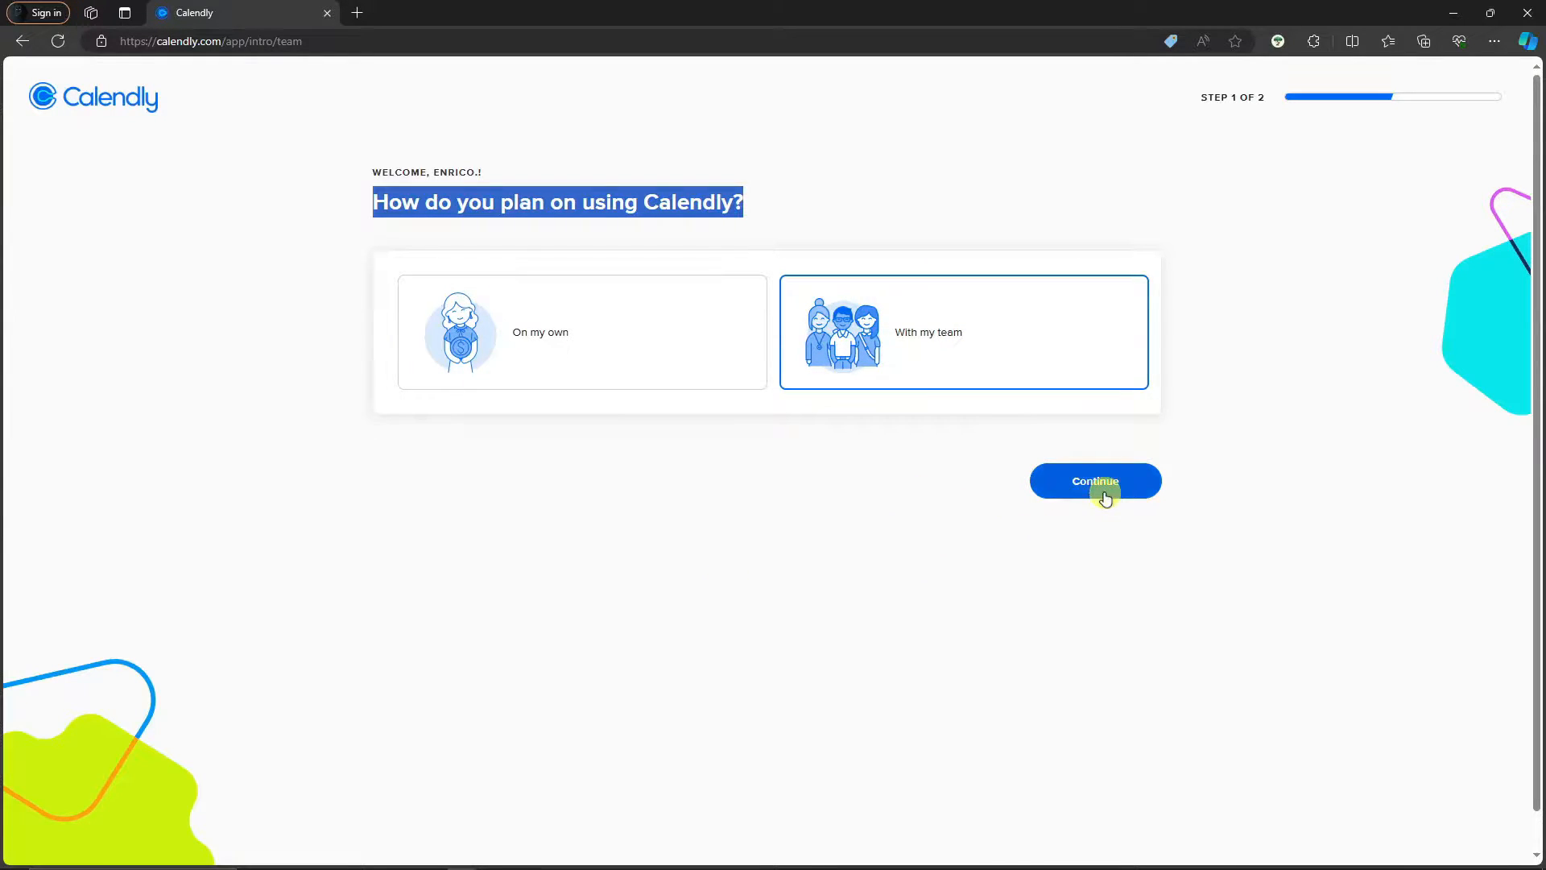
click(775, 386)
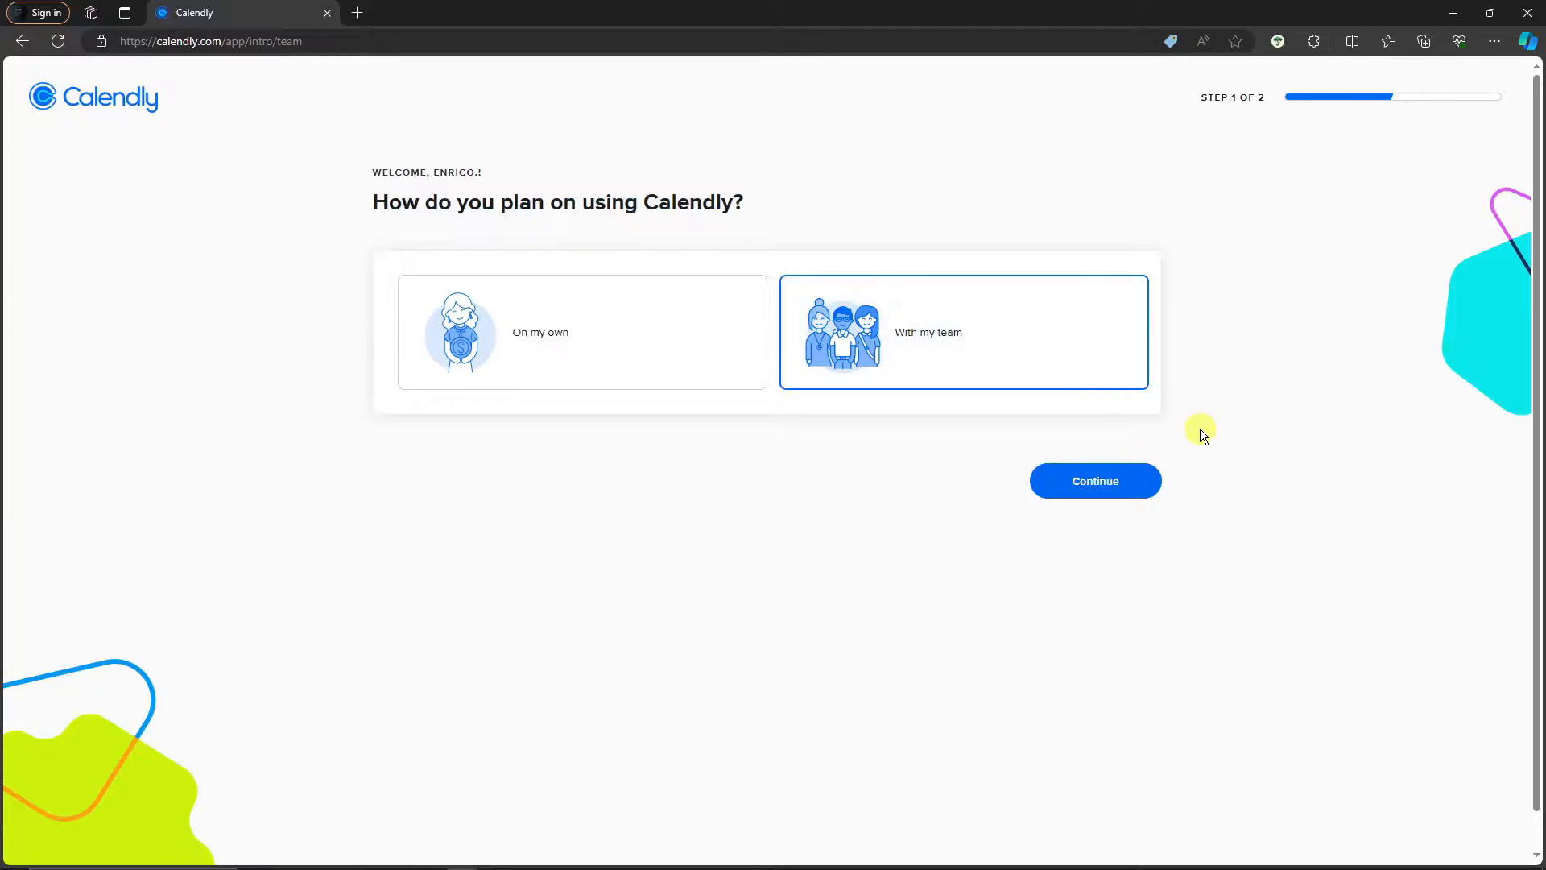
click(1111, 480)
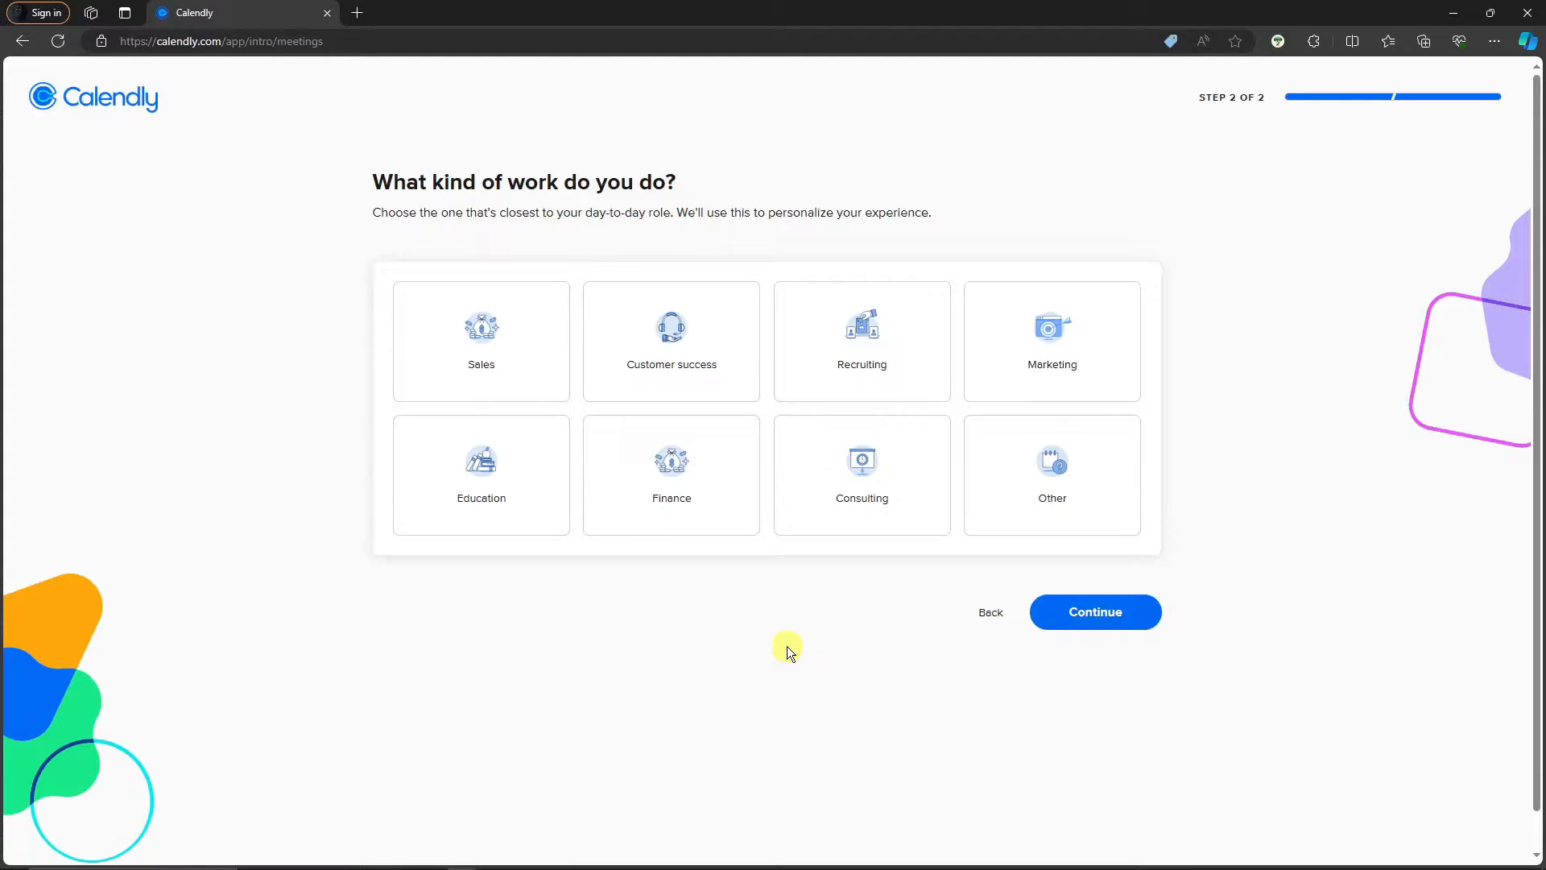
Choose Marketing as your kind of work and finish onboarding
click(1052, 487)
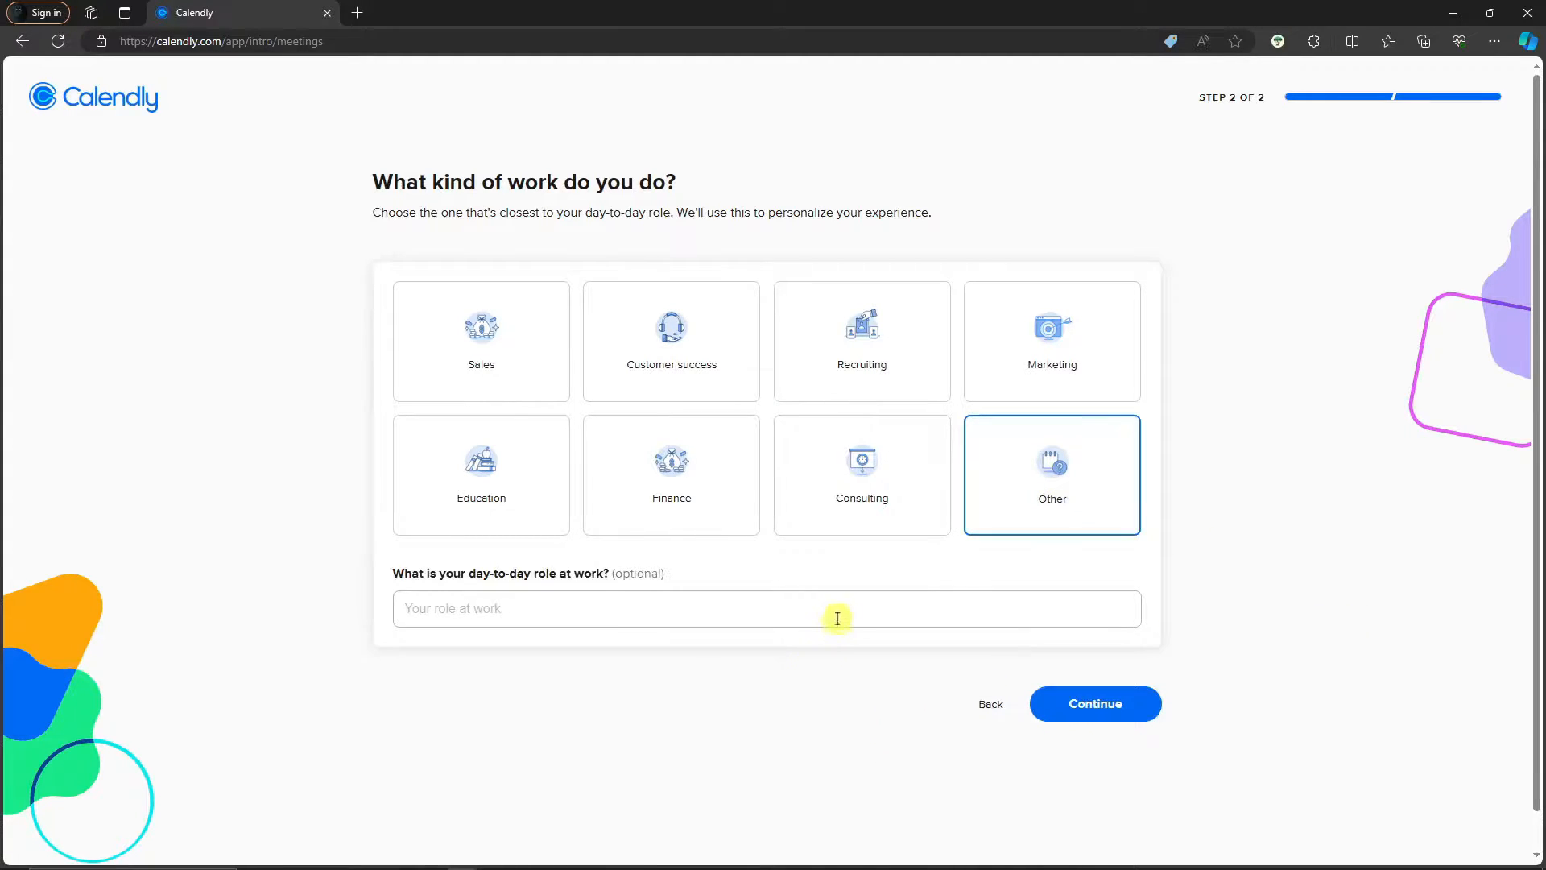
click(499, 363)
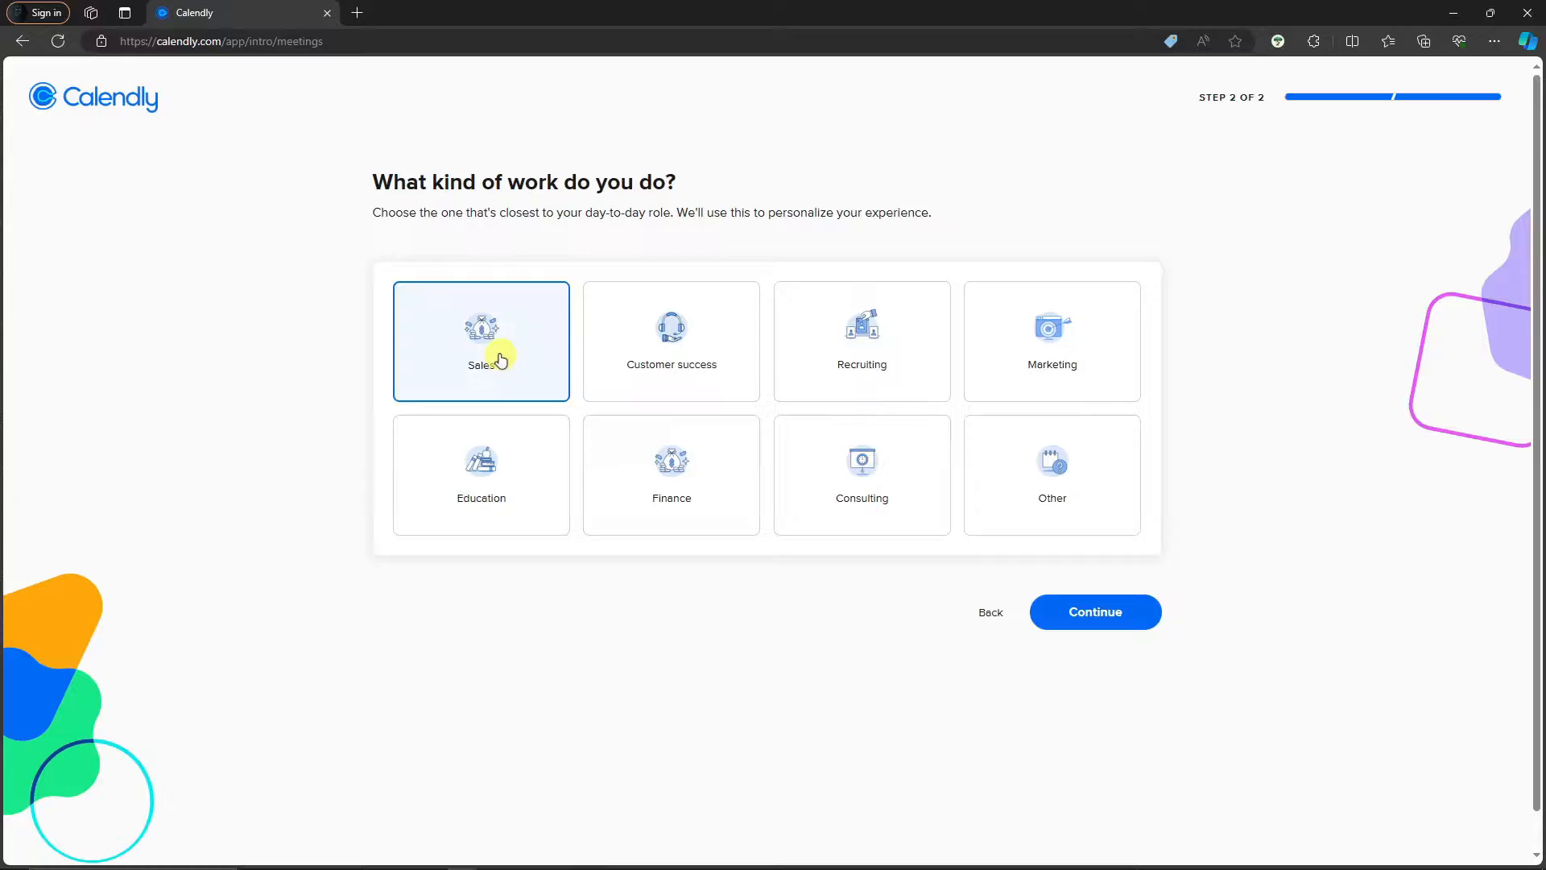
click(1065, 364)
click(1126, 610)
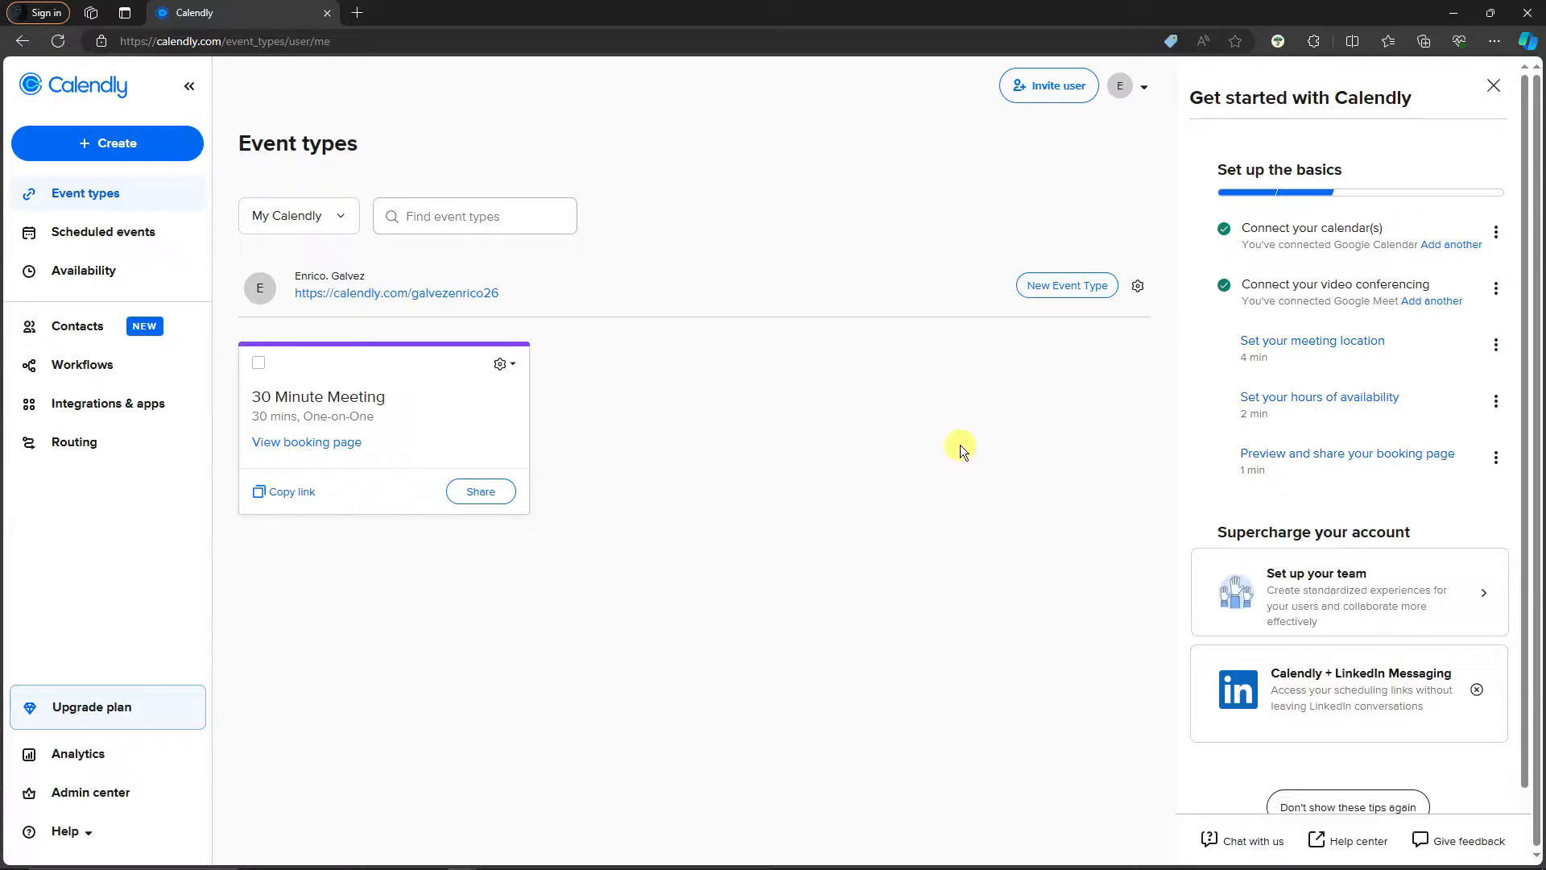
Close the Get started with Calendly panel and open Profile from the avatar menu
click(1492, 86)
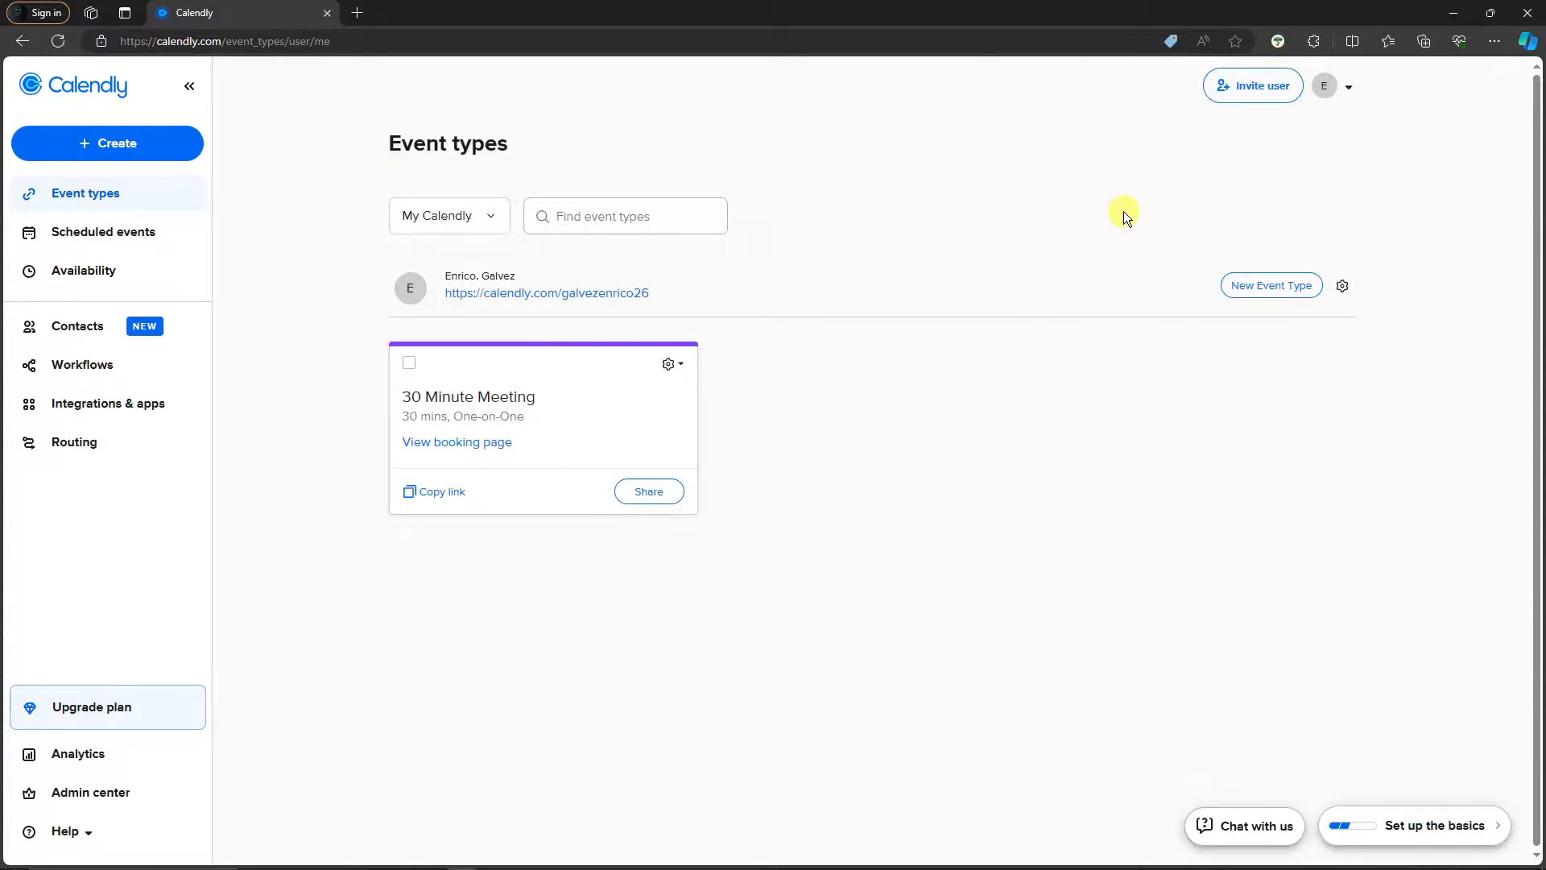
click(1351, 91)
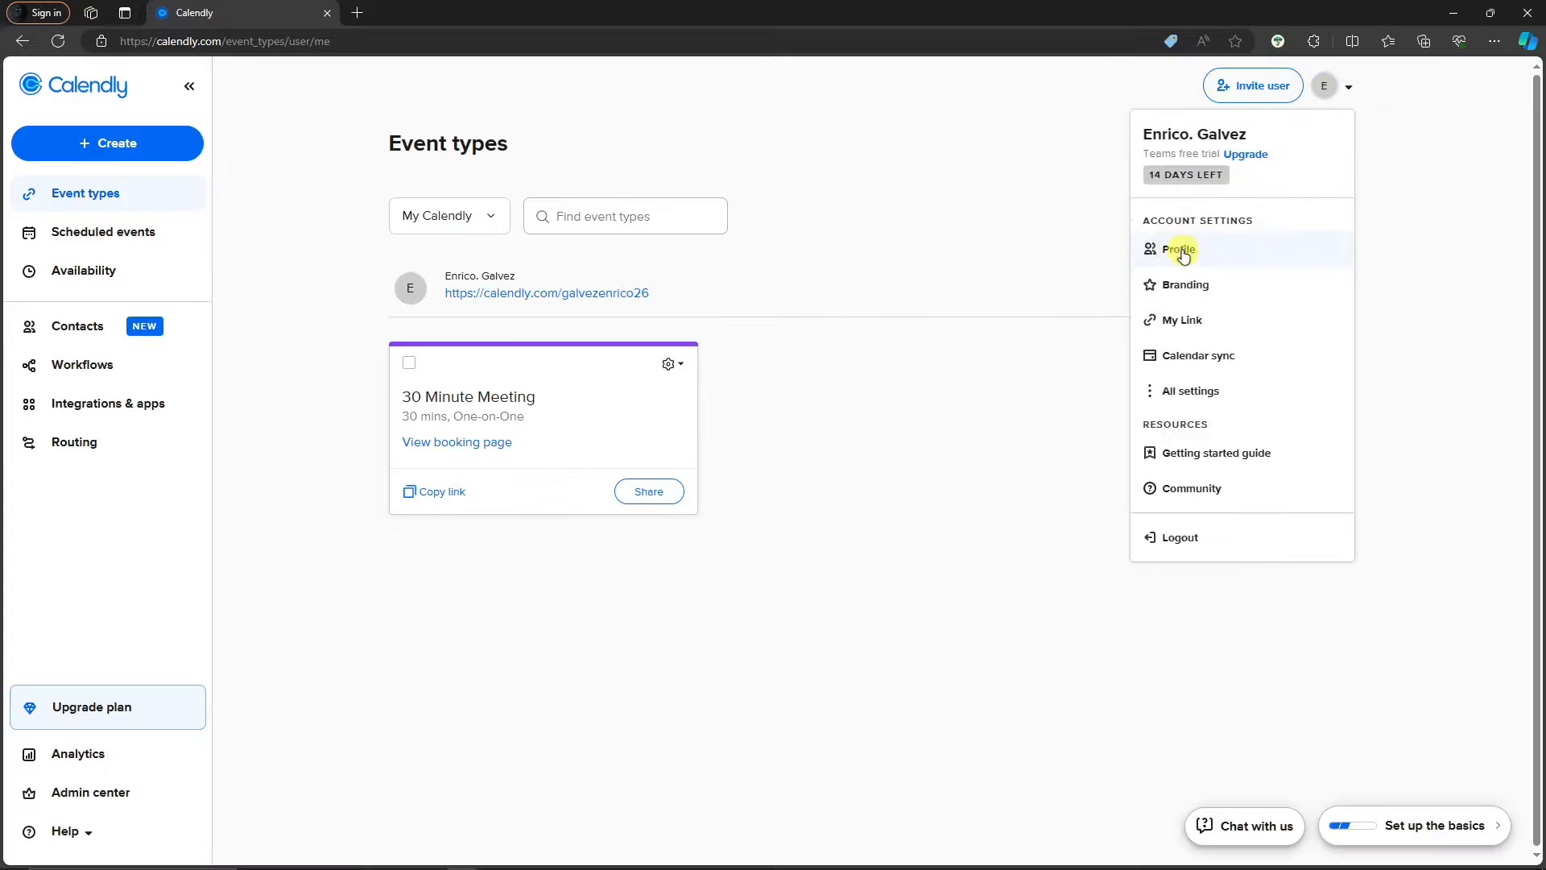
click(1178, 255)
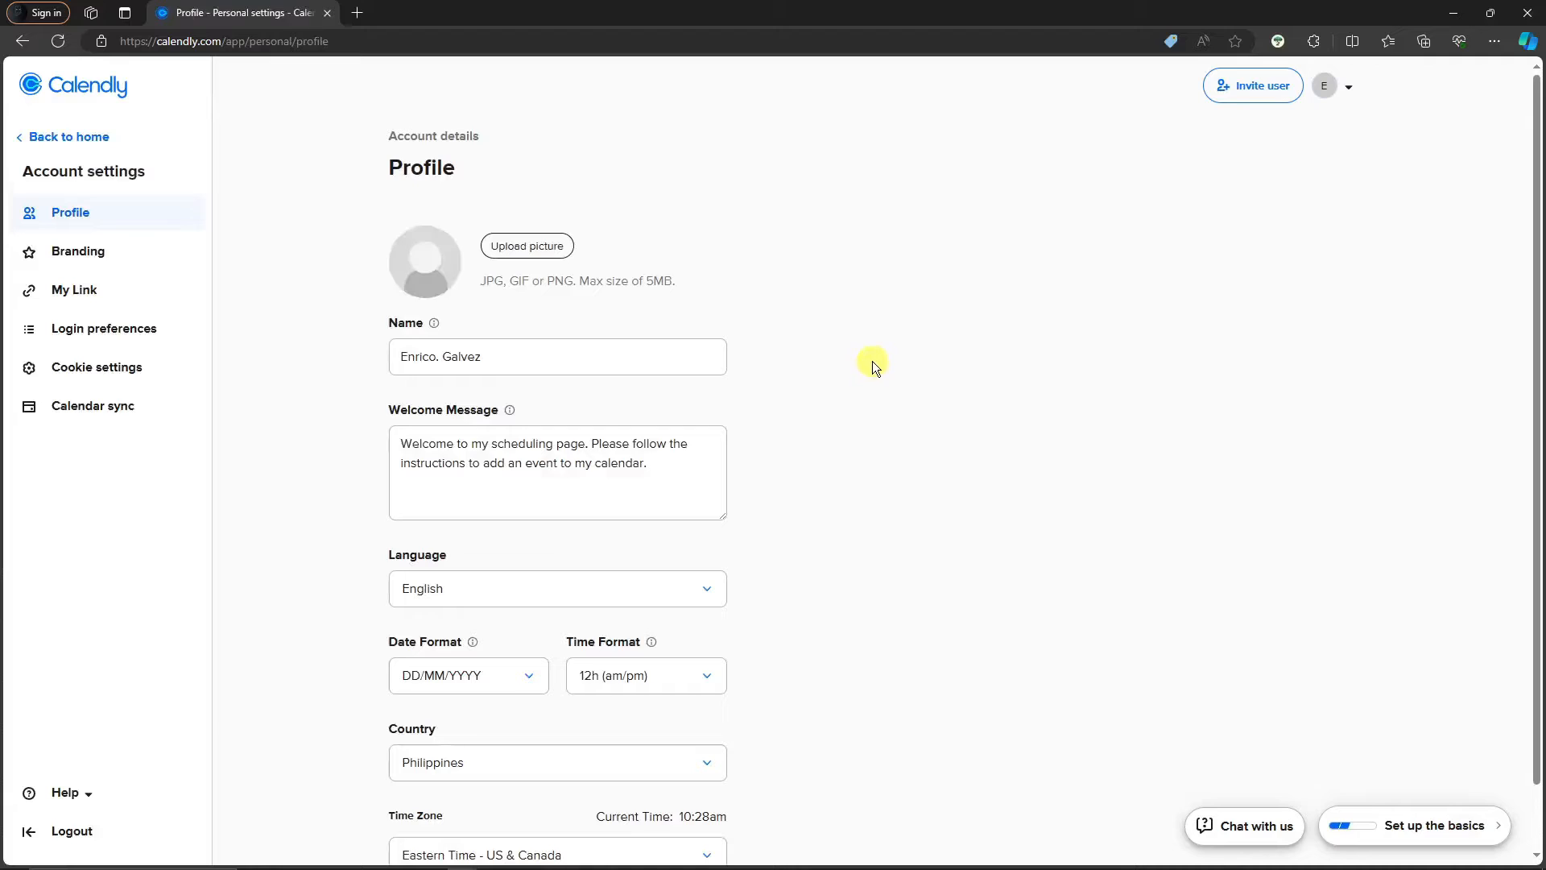
scroll(633, 406, down, 1)
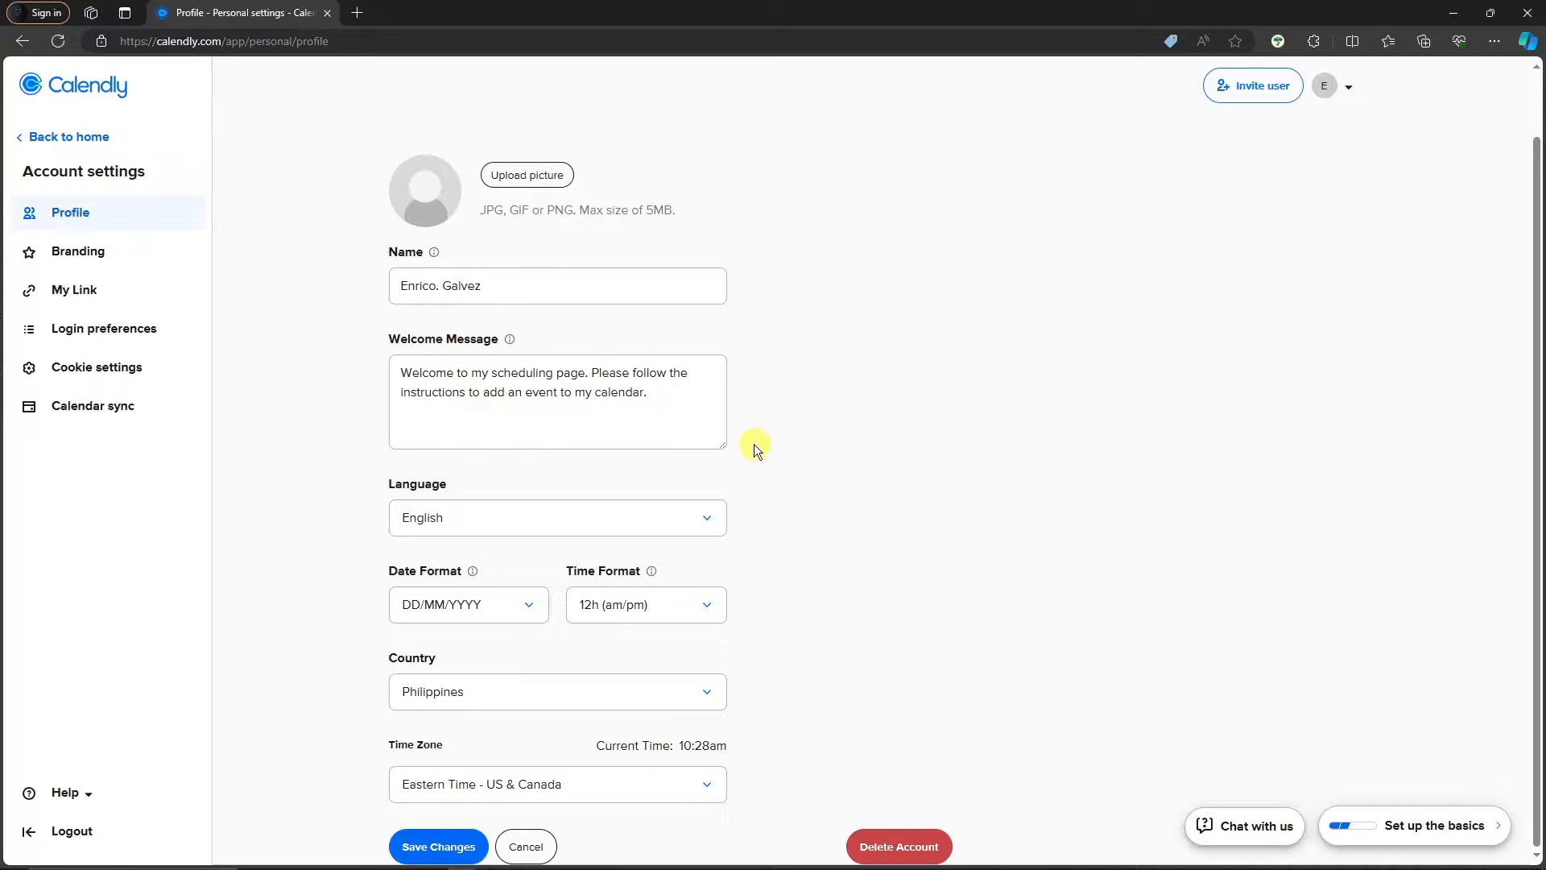
Try a portrait photo from Downloads as the profile picture, then discard it without applying
click(512, 184)
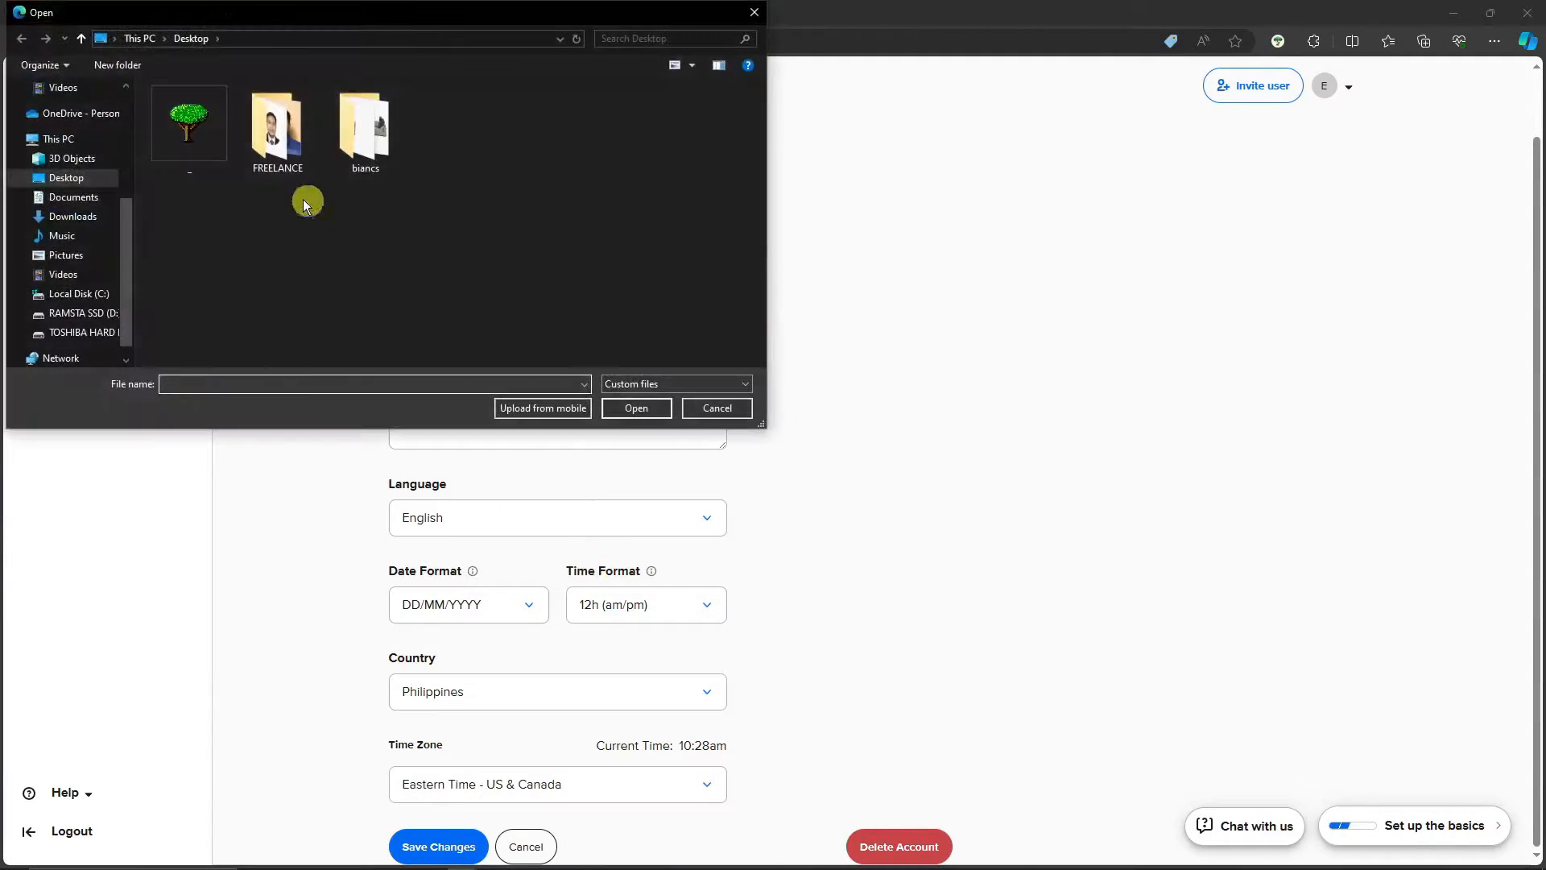
scroll(88, 230, up, 3)
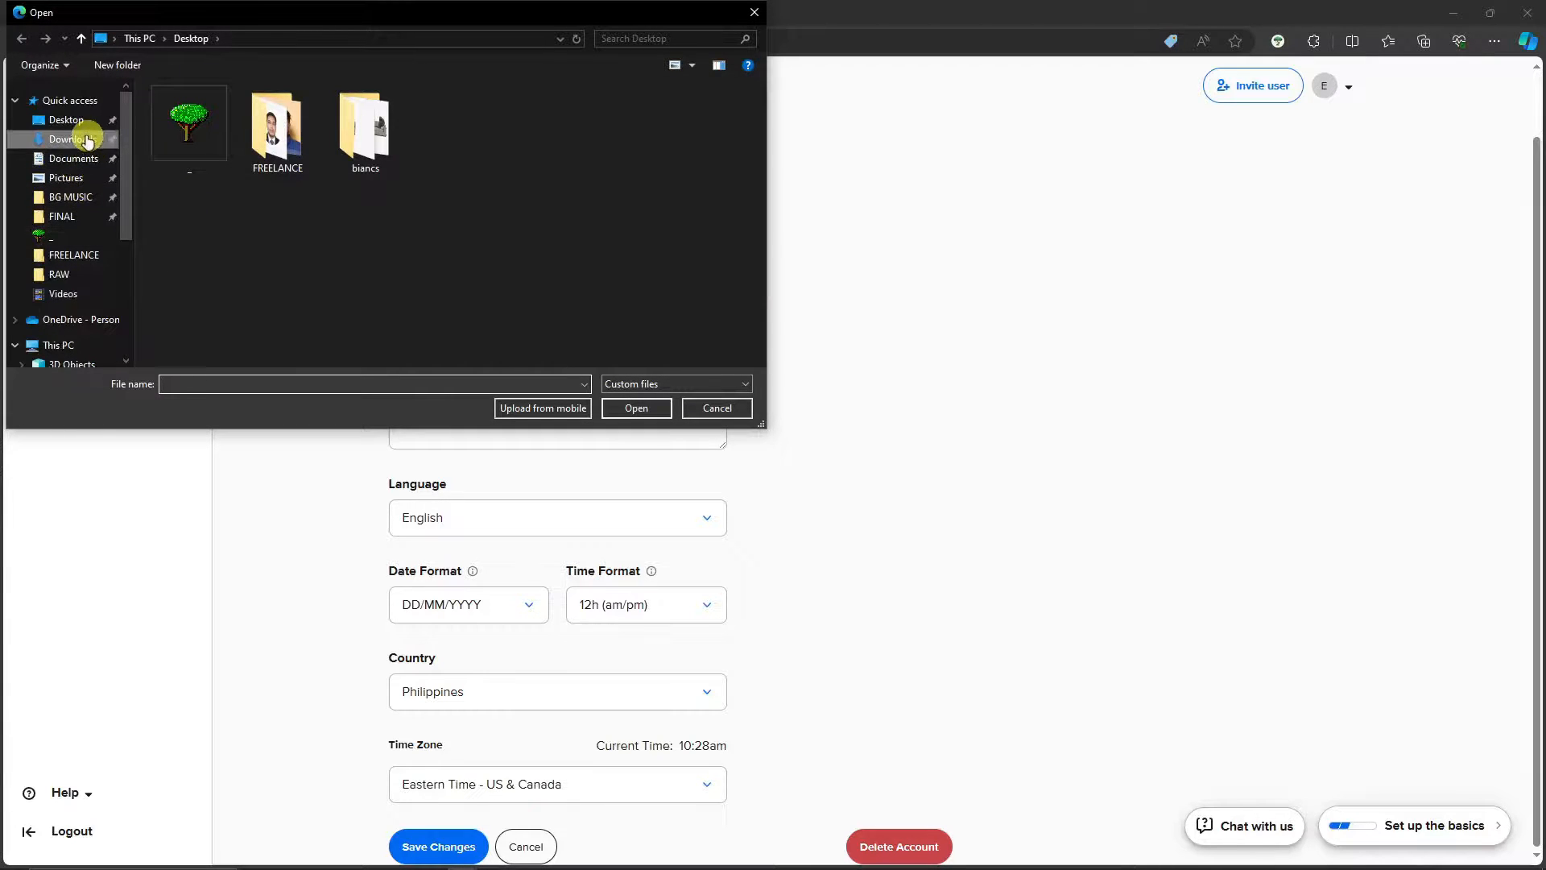
click(72, 138)
double_click(240, 233)
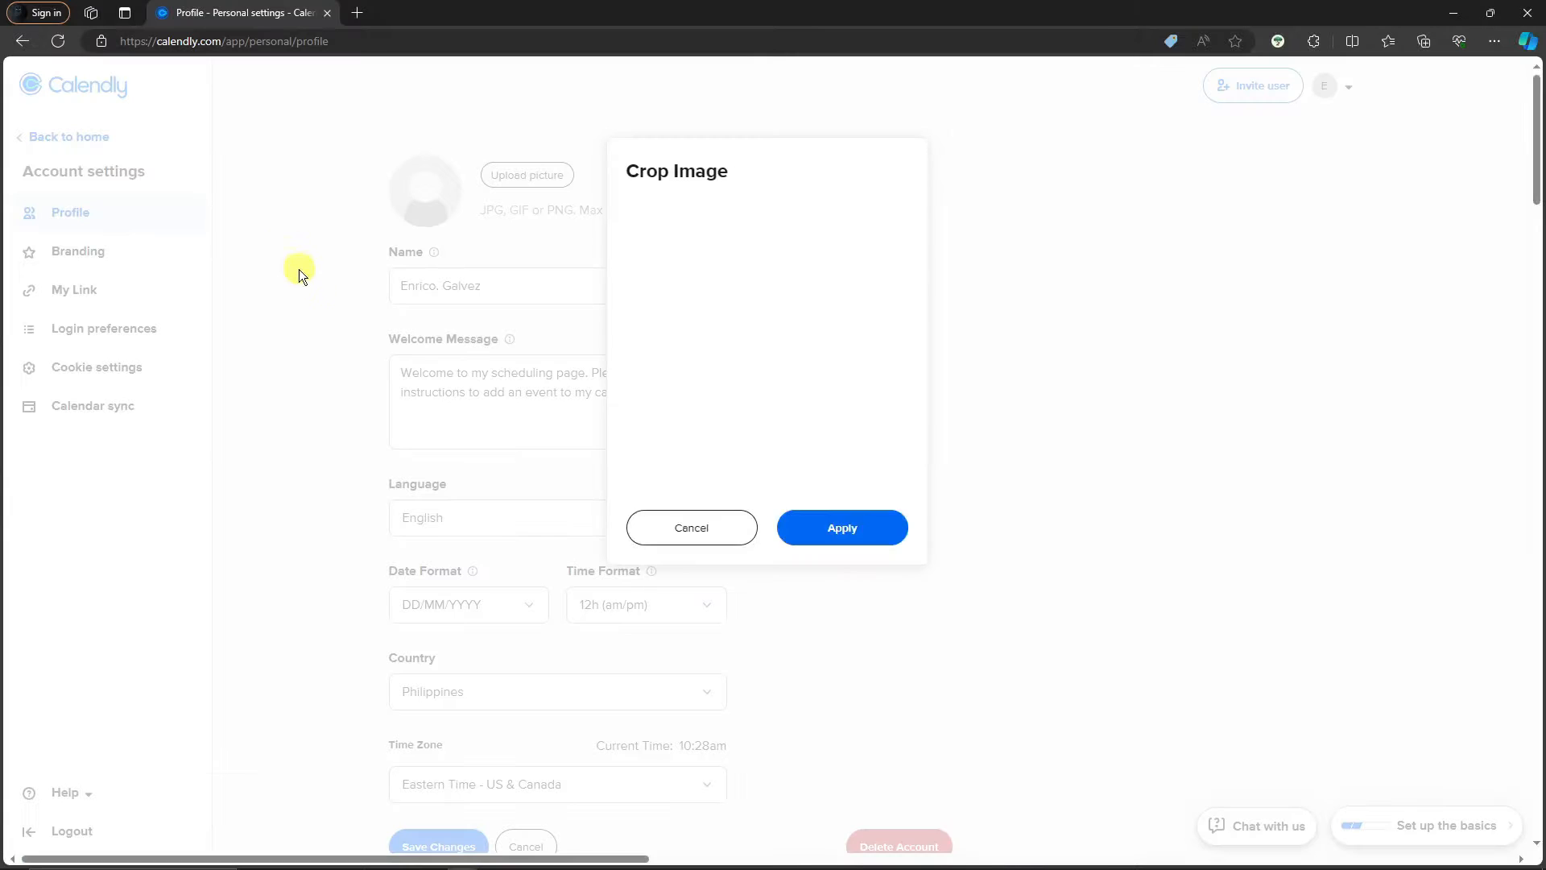
drag(760, 360, 768, 312)
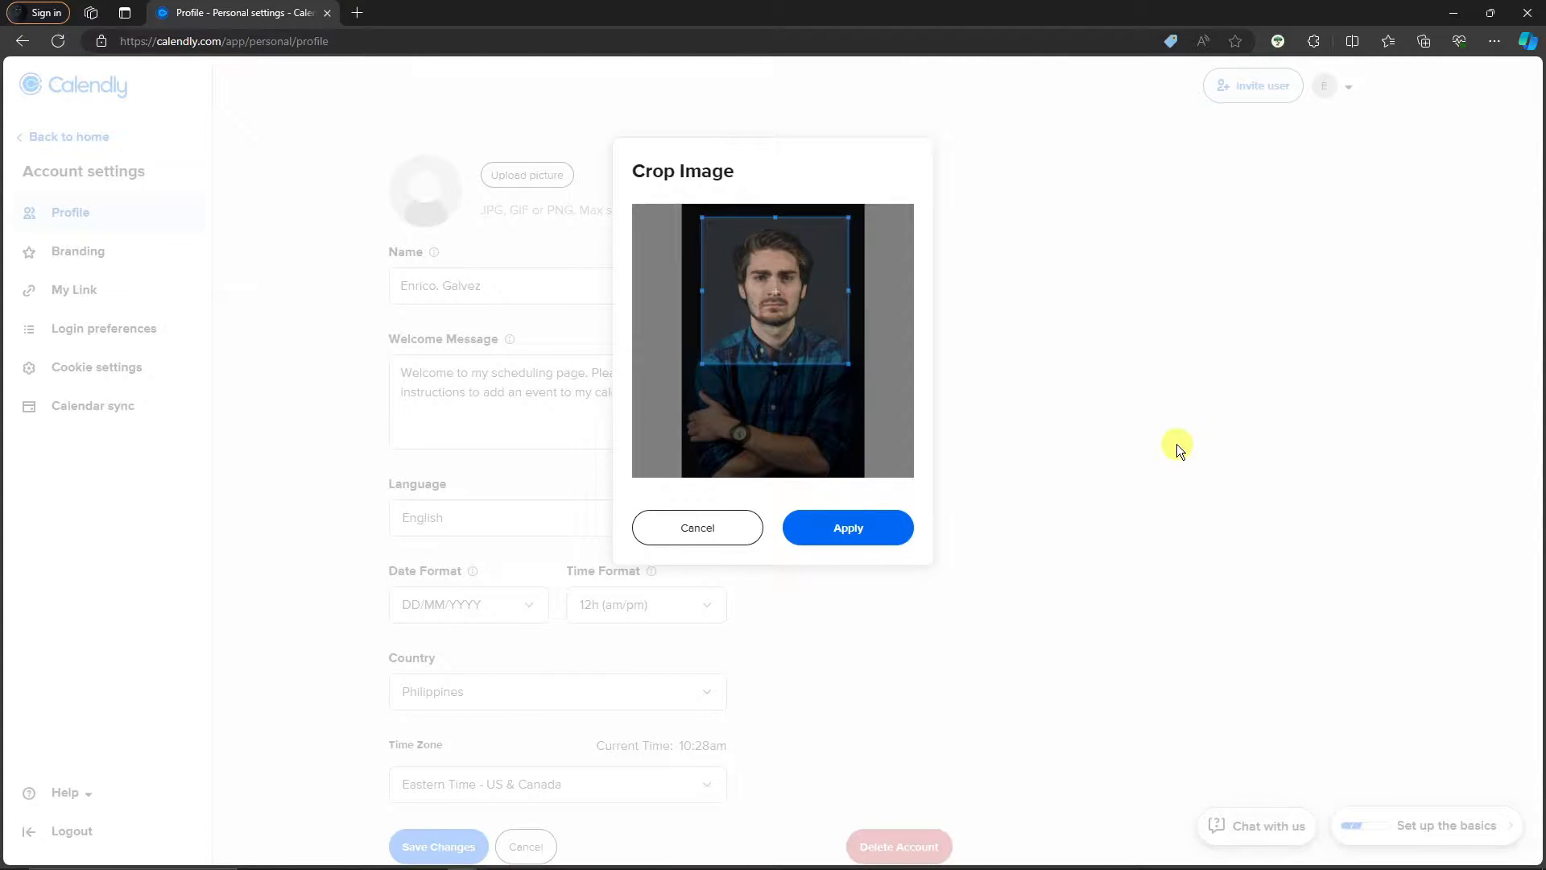
click(743, 525)
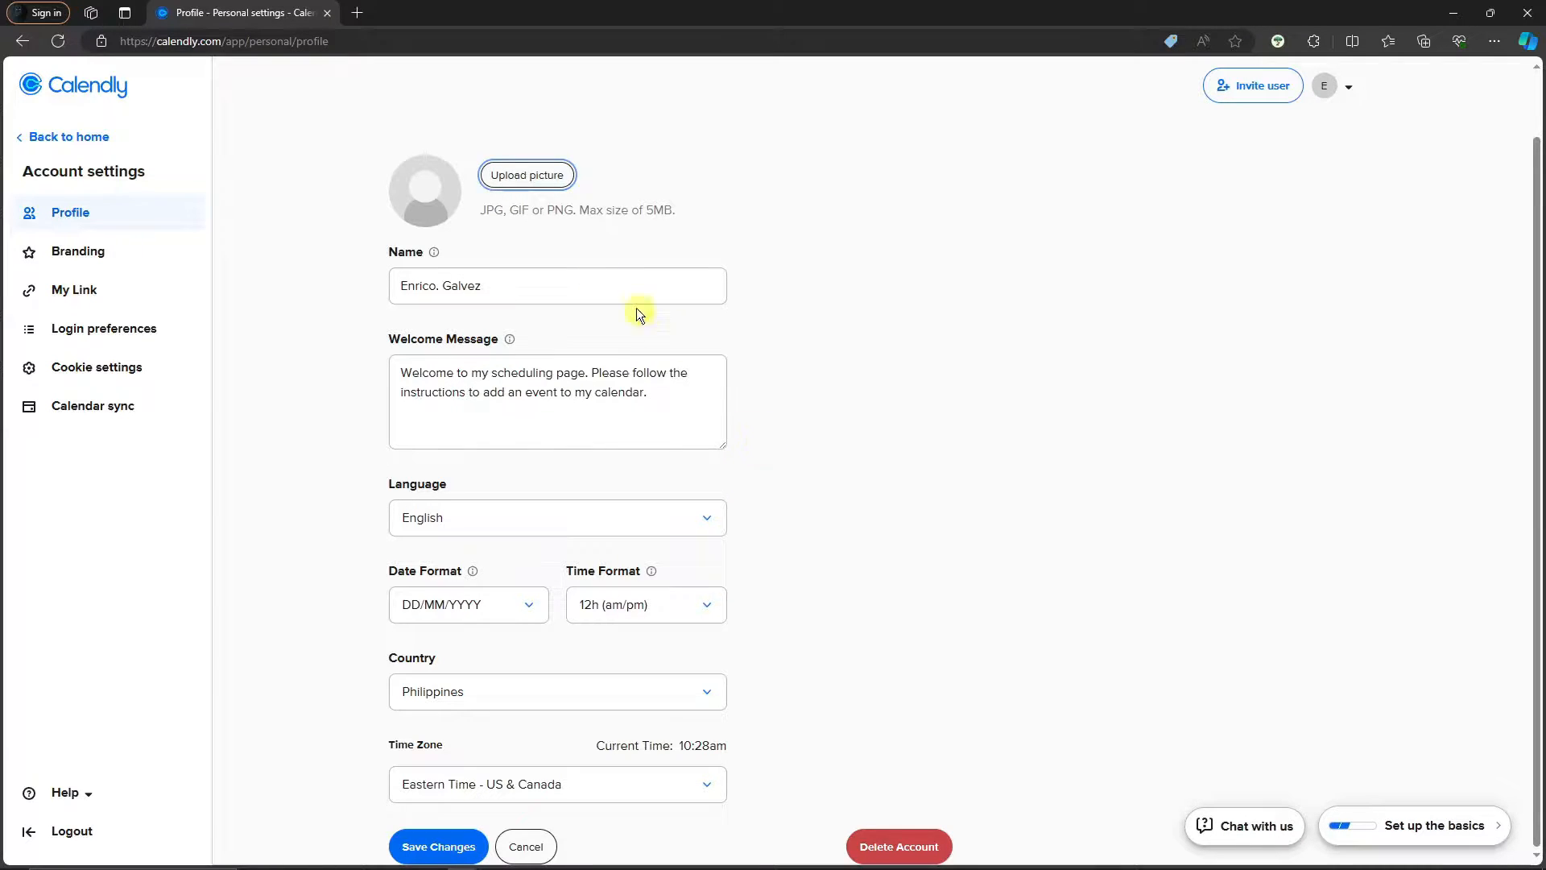
click(1313, 87)
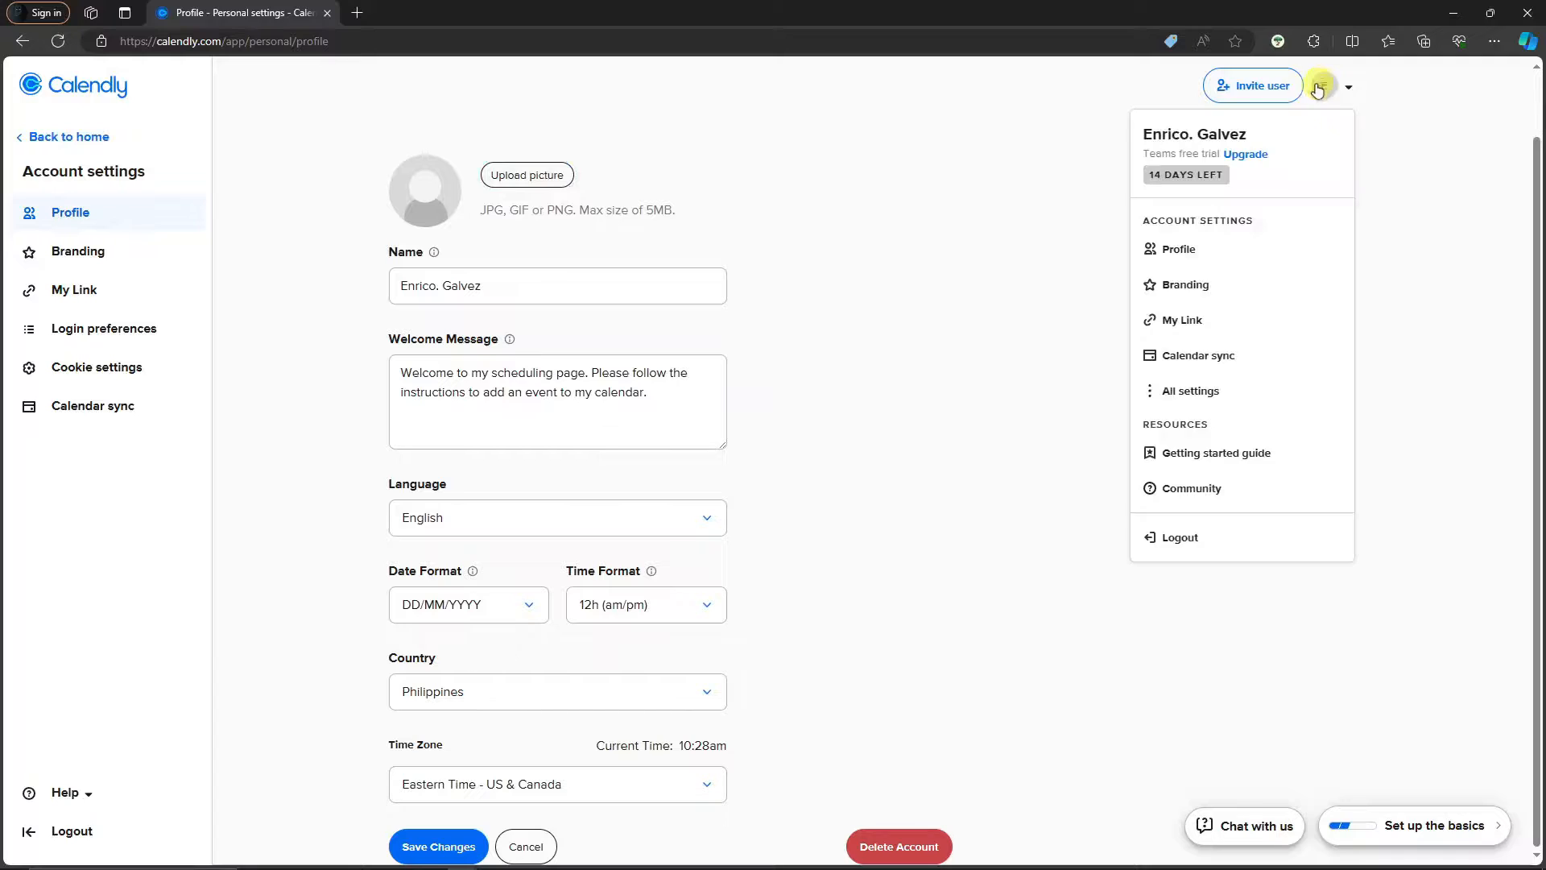
click(926, 223)
Upload IMG_2560 from Desktop > FREELANCE, adjust the square crop around the face, and apply it
click(548, 175)
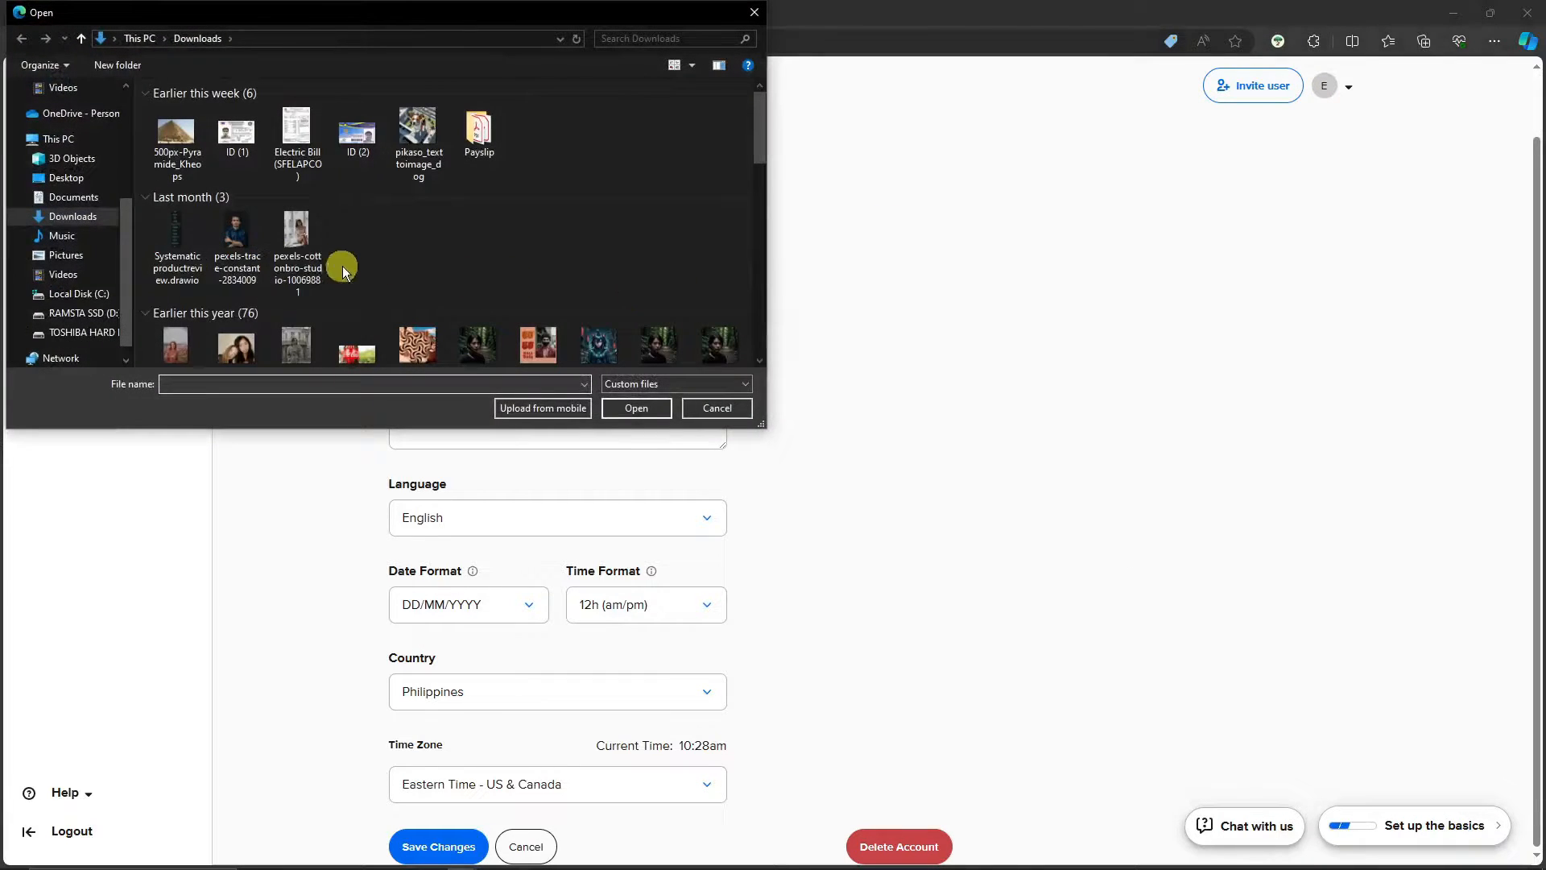
scroll(76, 317, up, 4)
click(74, 255)
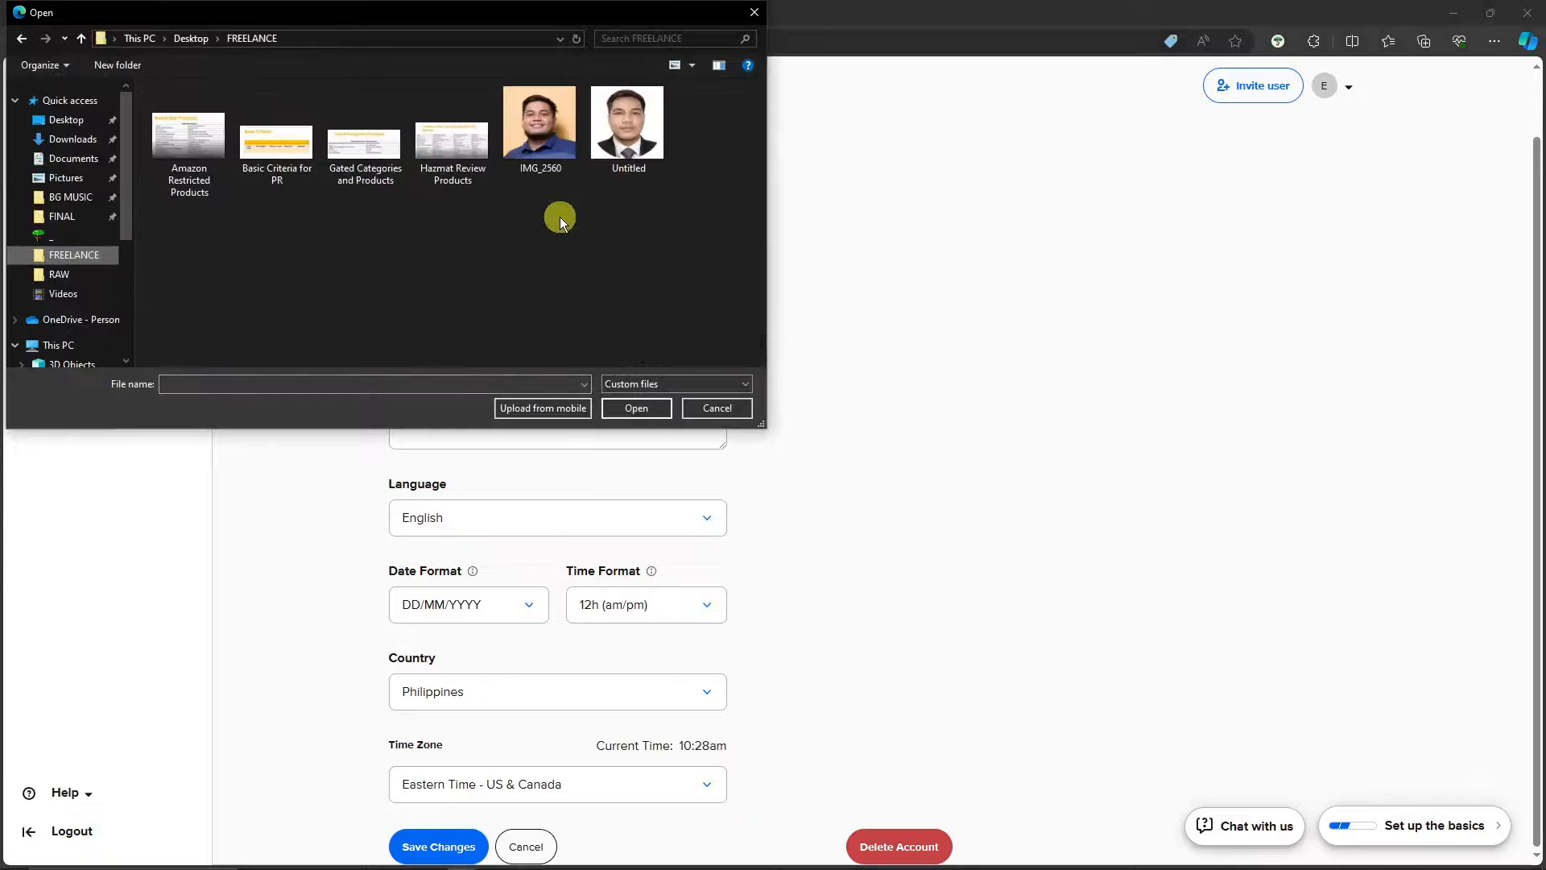
double_click(556, 145)
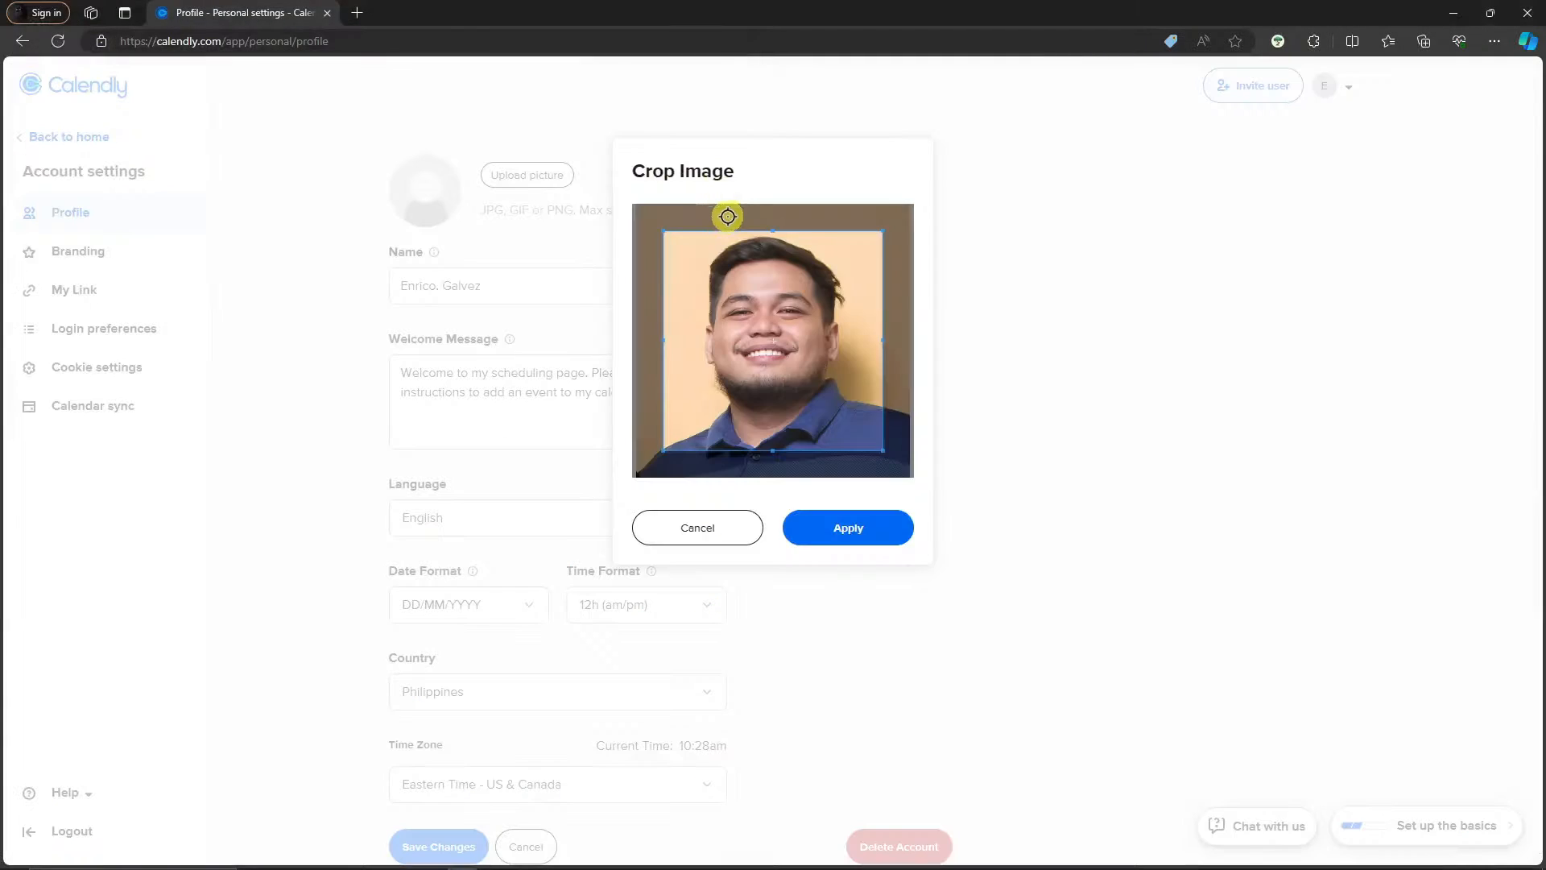
drag(831, 368, 814, 394)
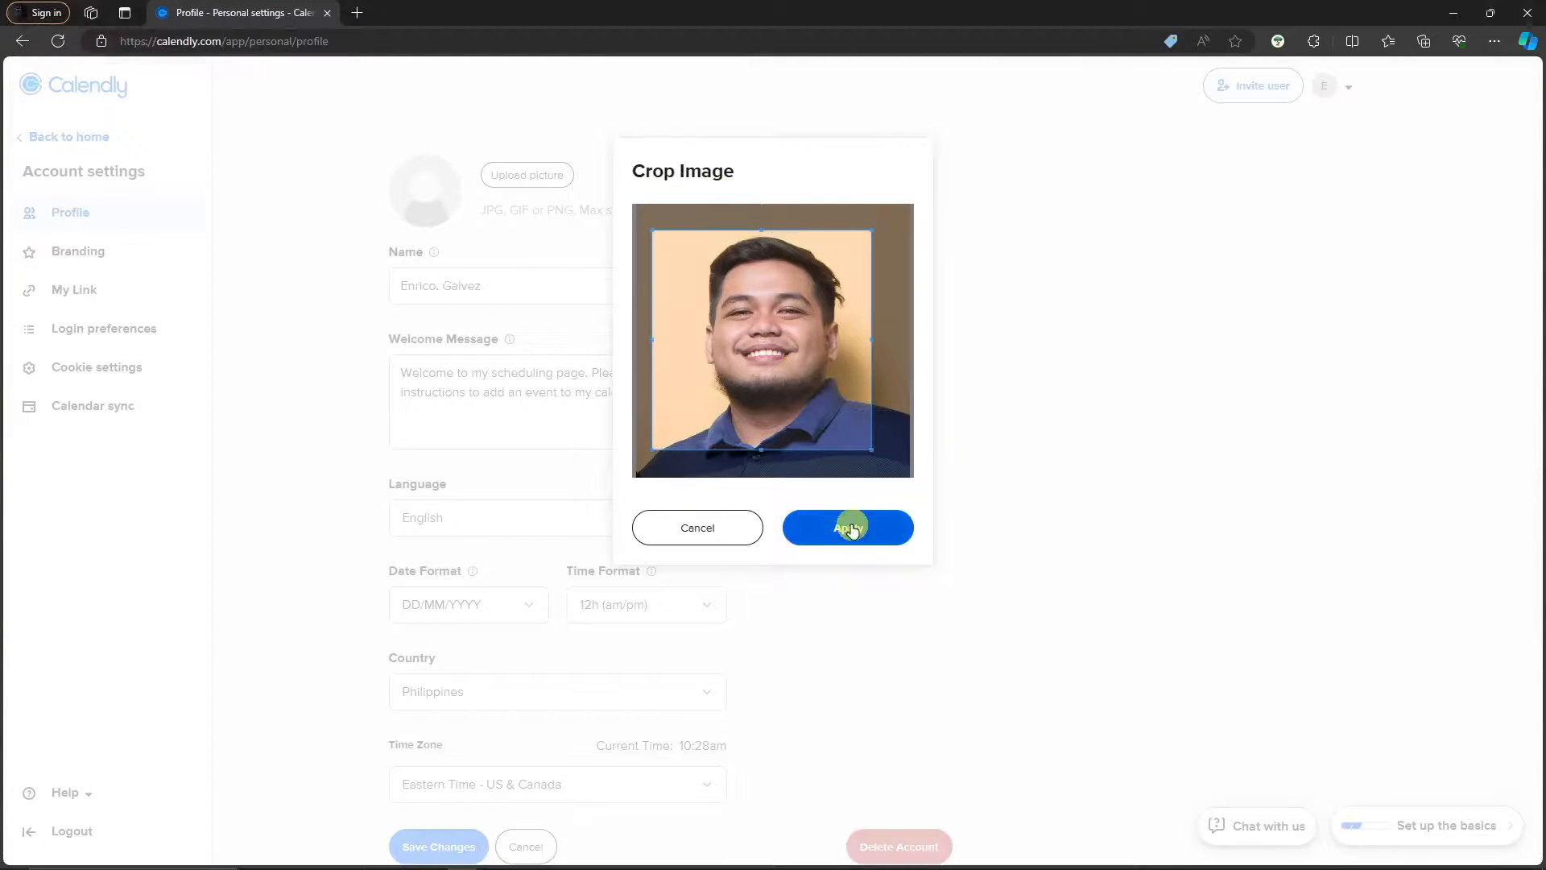
click(858, 530)
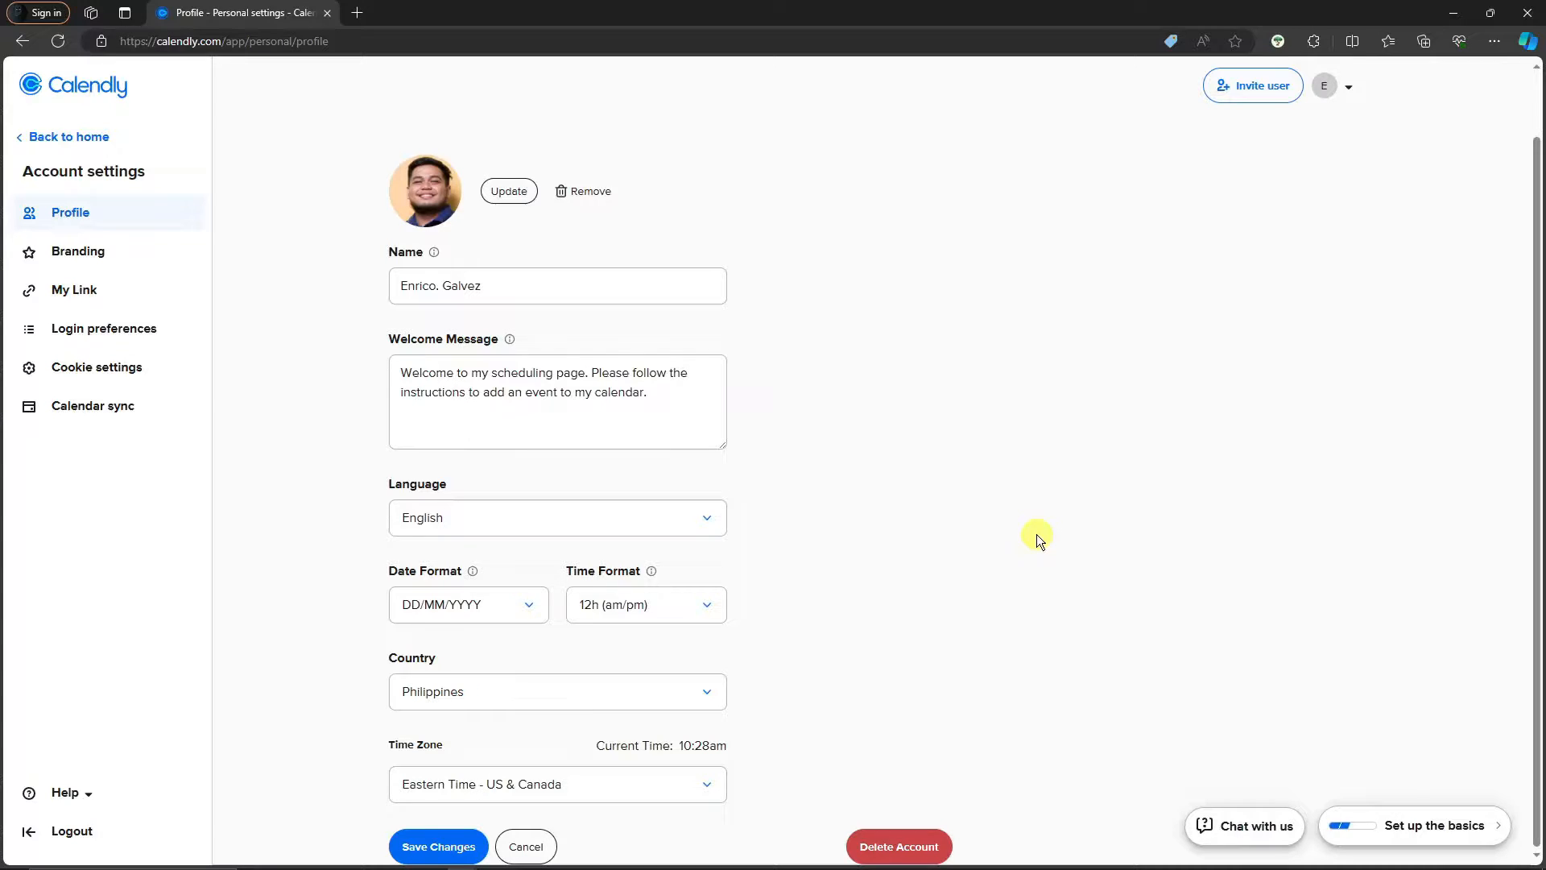
Keep DD/MM/YYYY date and 12h (am/pm) time formats and save the profile changes
drag(691, 408, 342, 371)
click(674, 409)
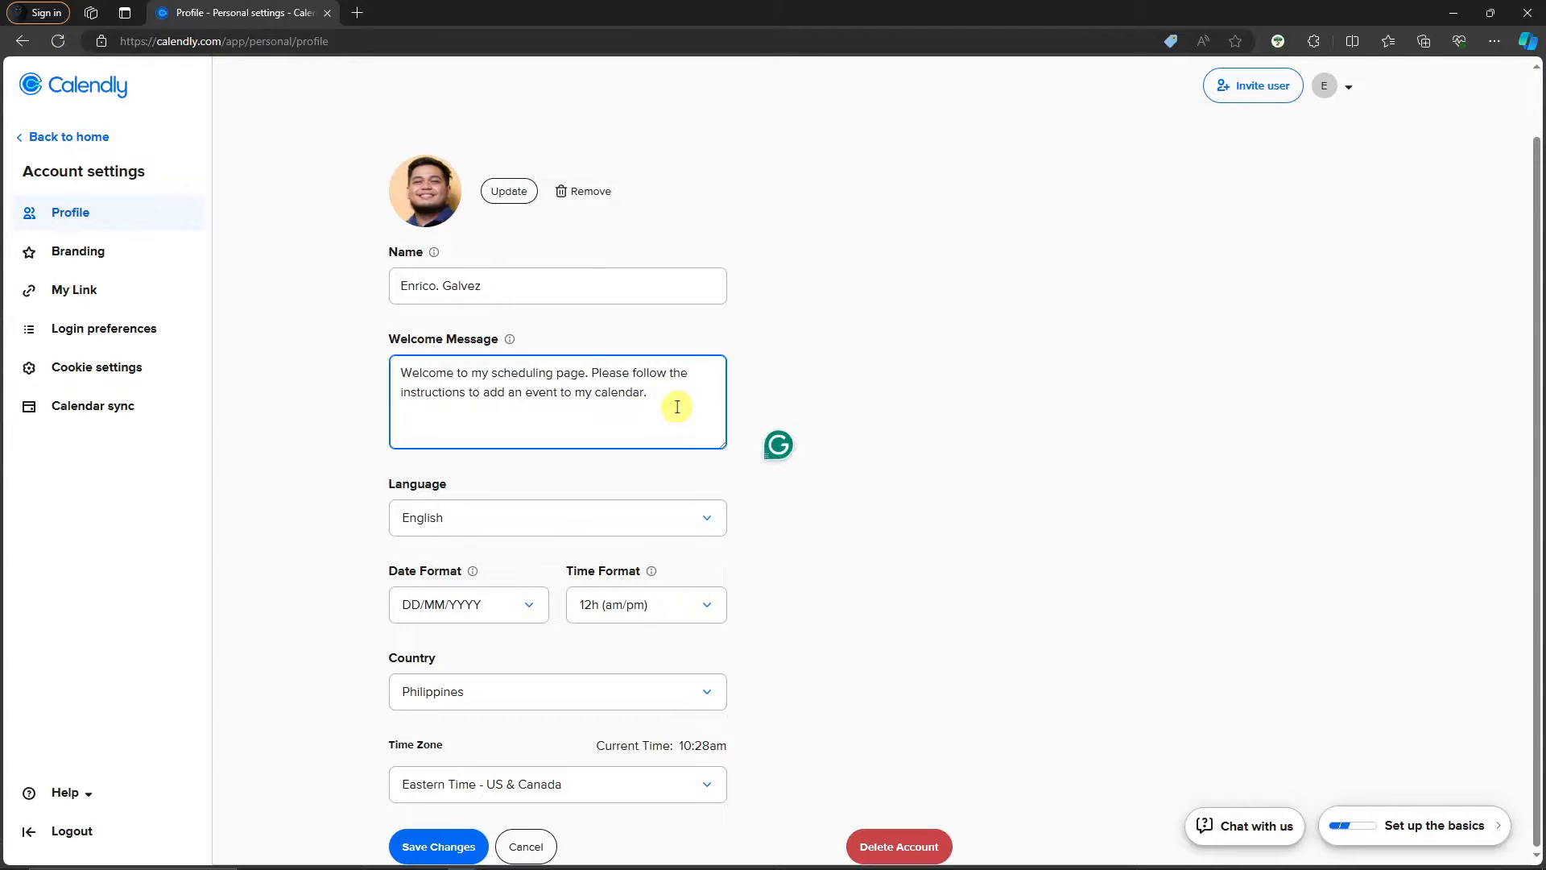
click(529, 608)
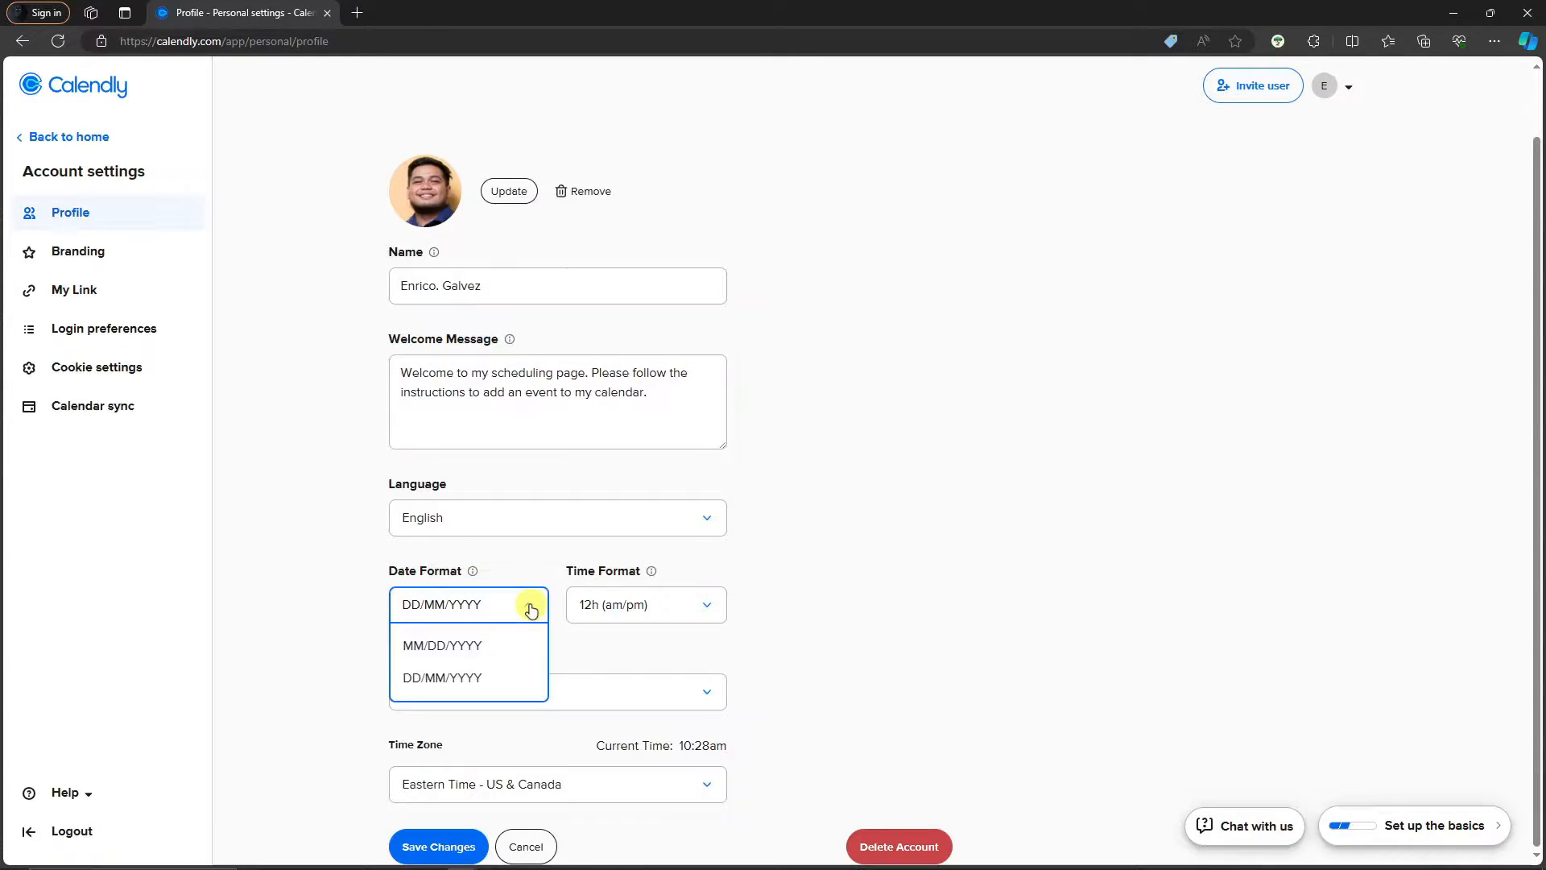
double_click(531, 610)
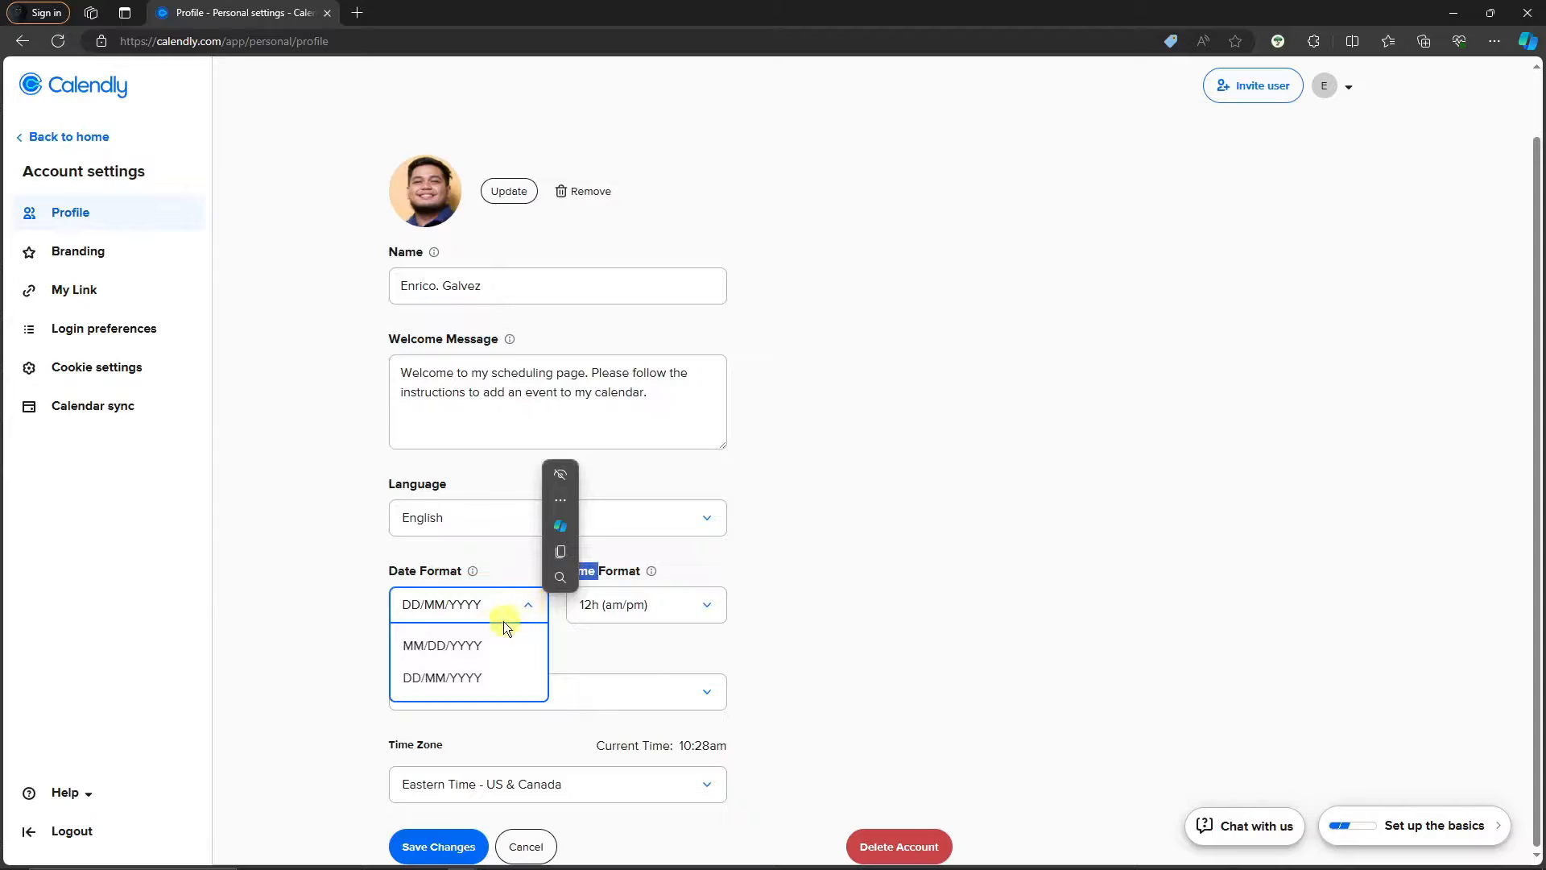
click(868, 645)
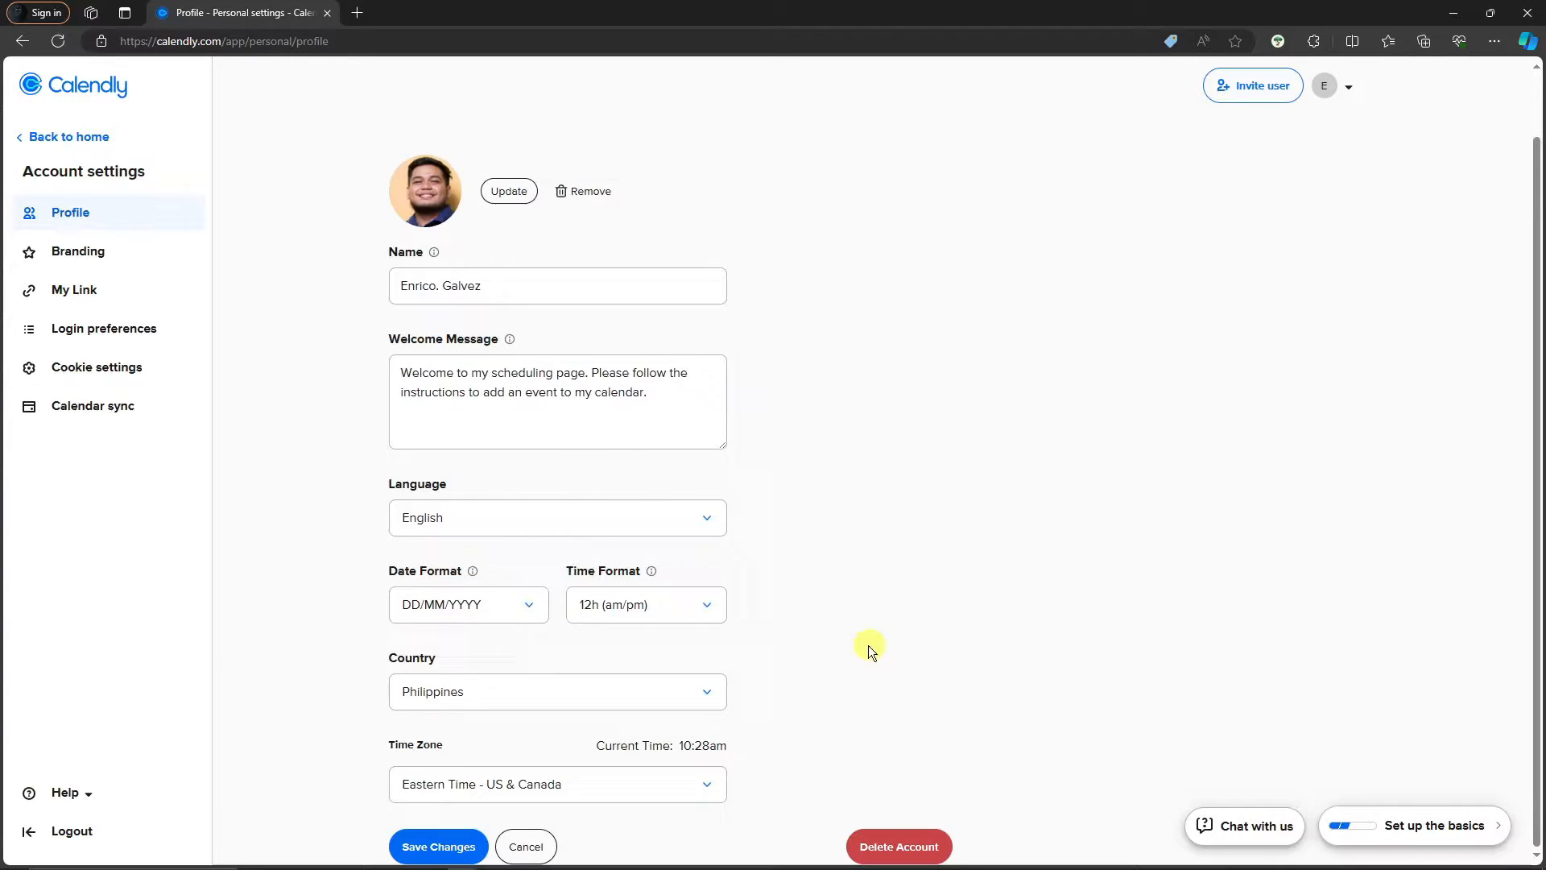
click(685, 616)
click(813, 620)
click(422, 845)
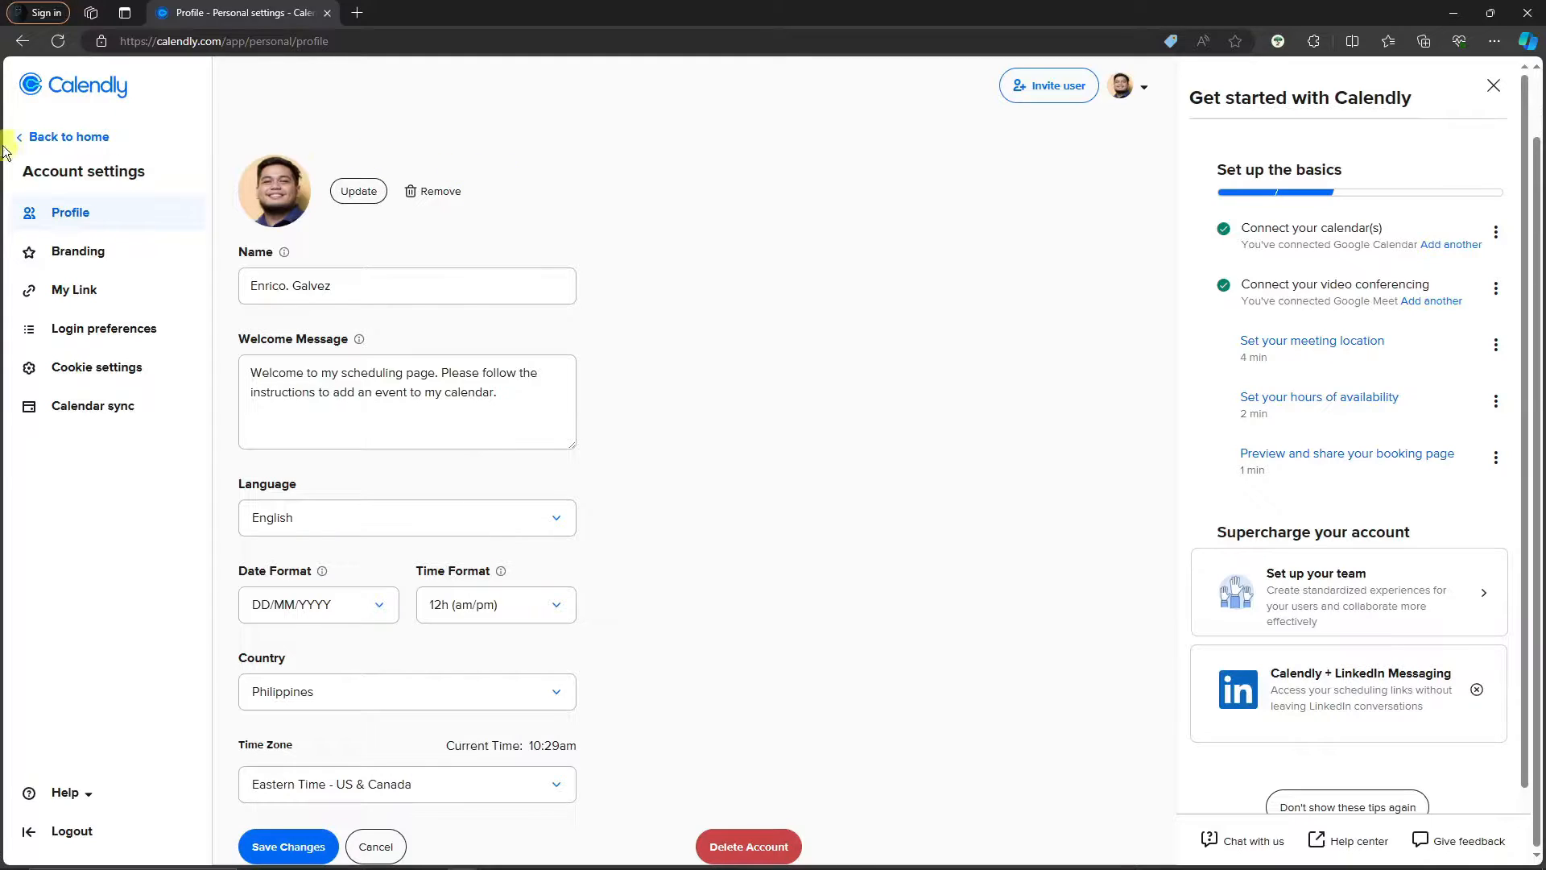
click(103, 269)
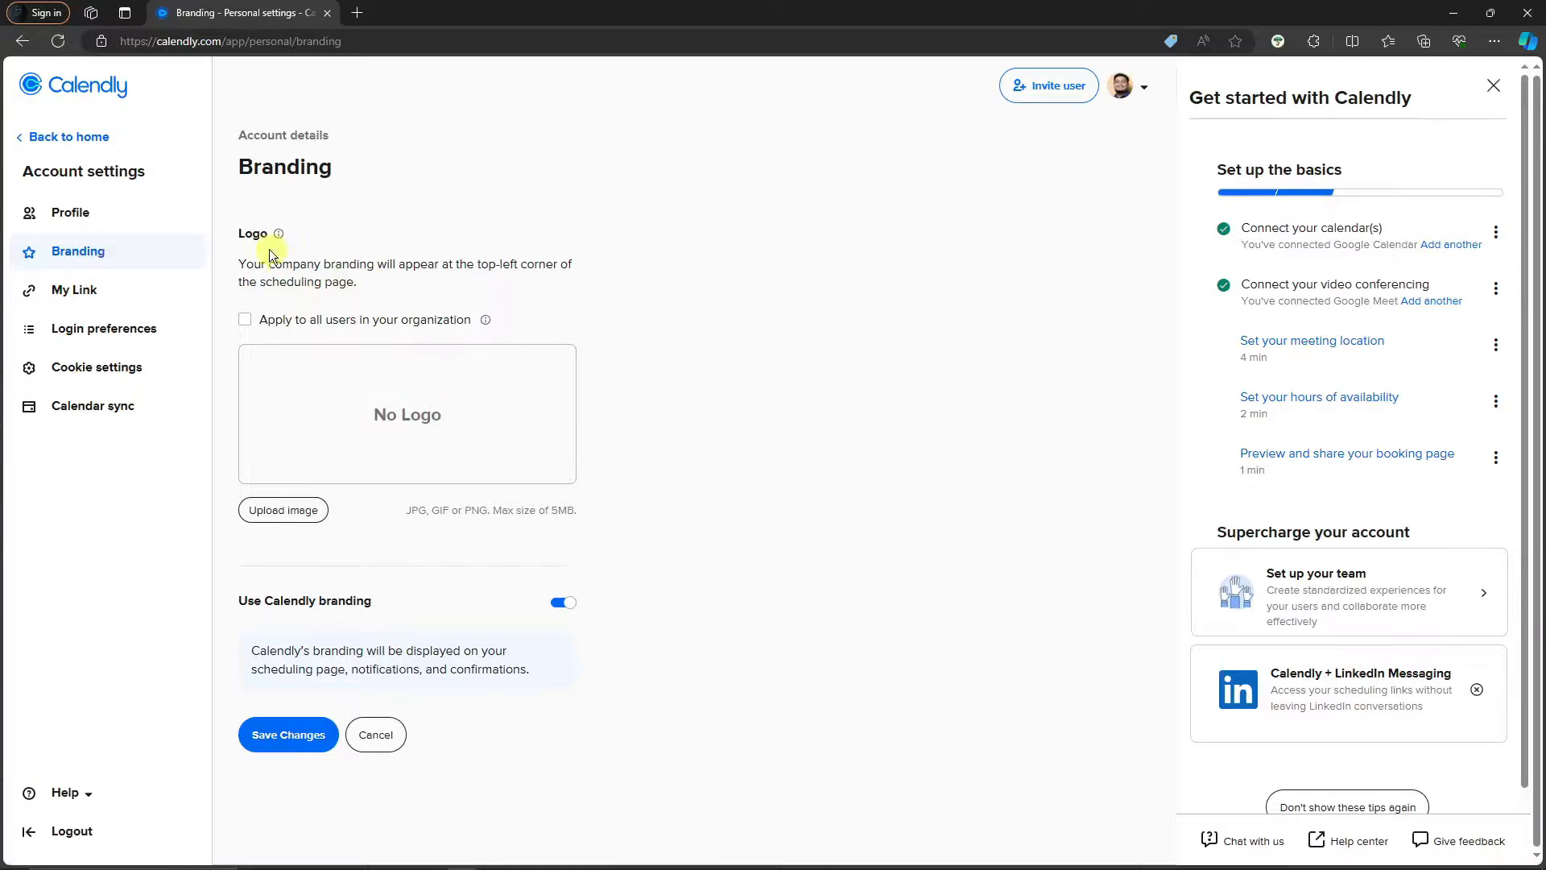
Upload the circular surfing logo from Downloads as the company logo and apply the crop
click(245, 319)
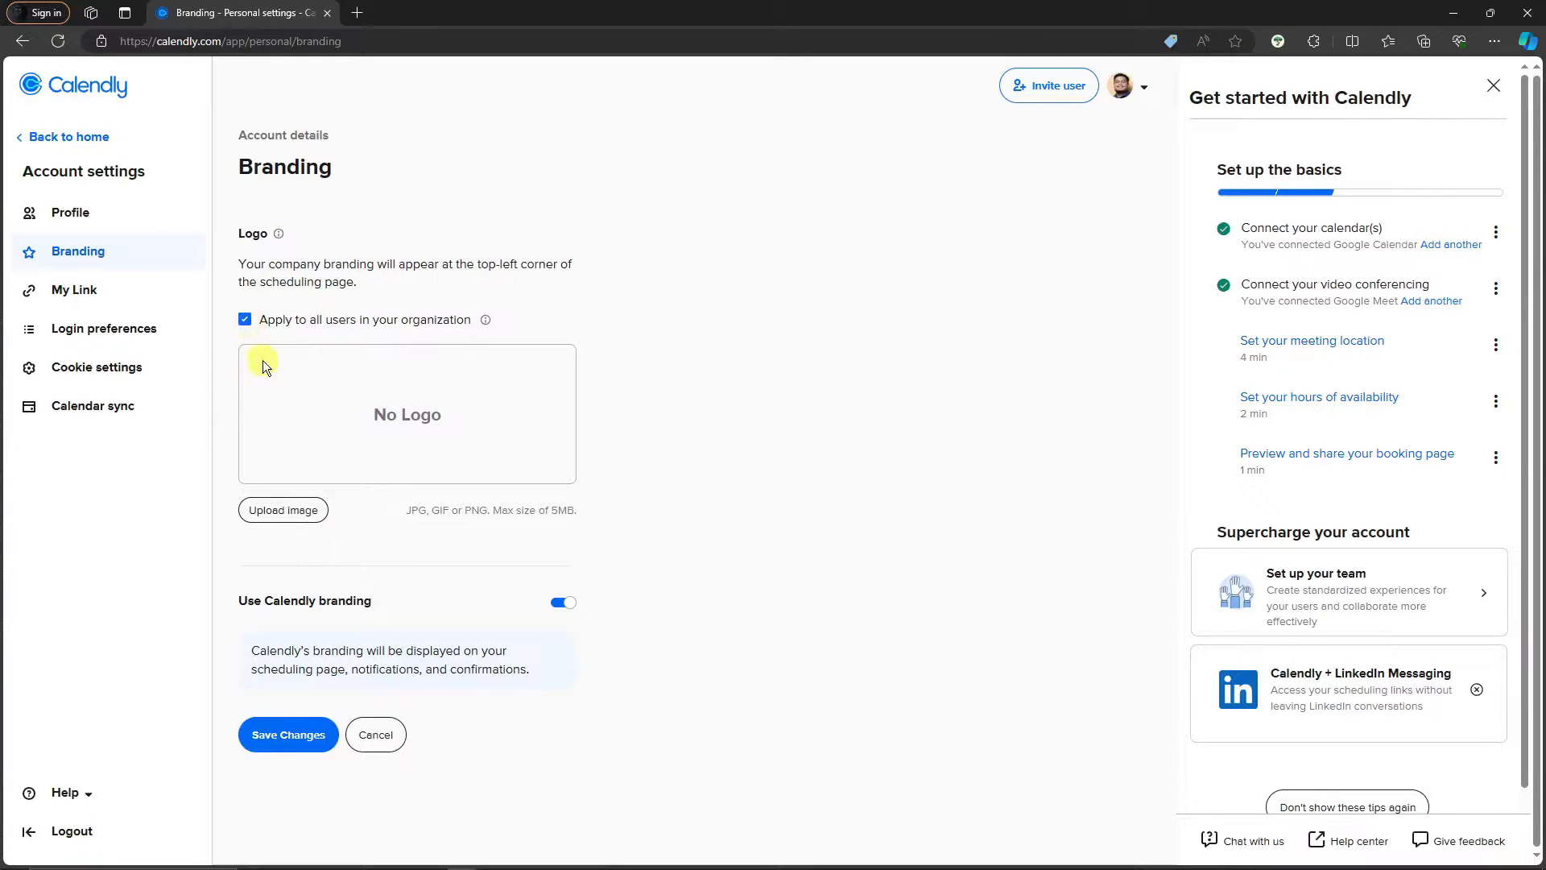
click(245, 320)
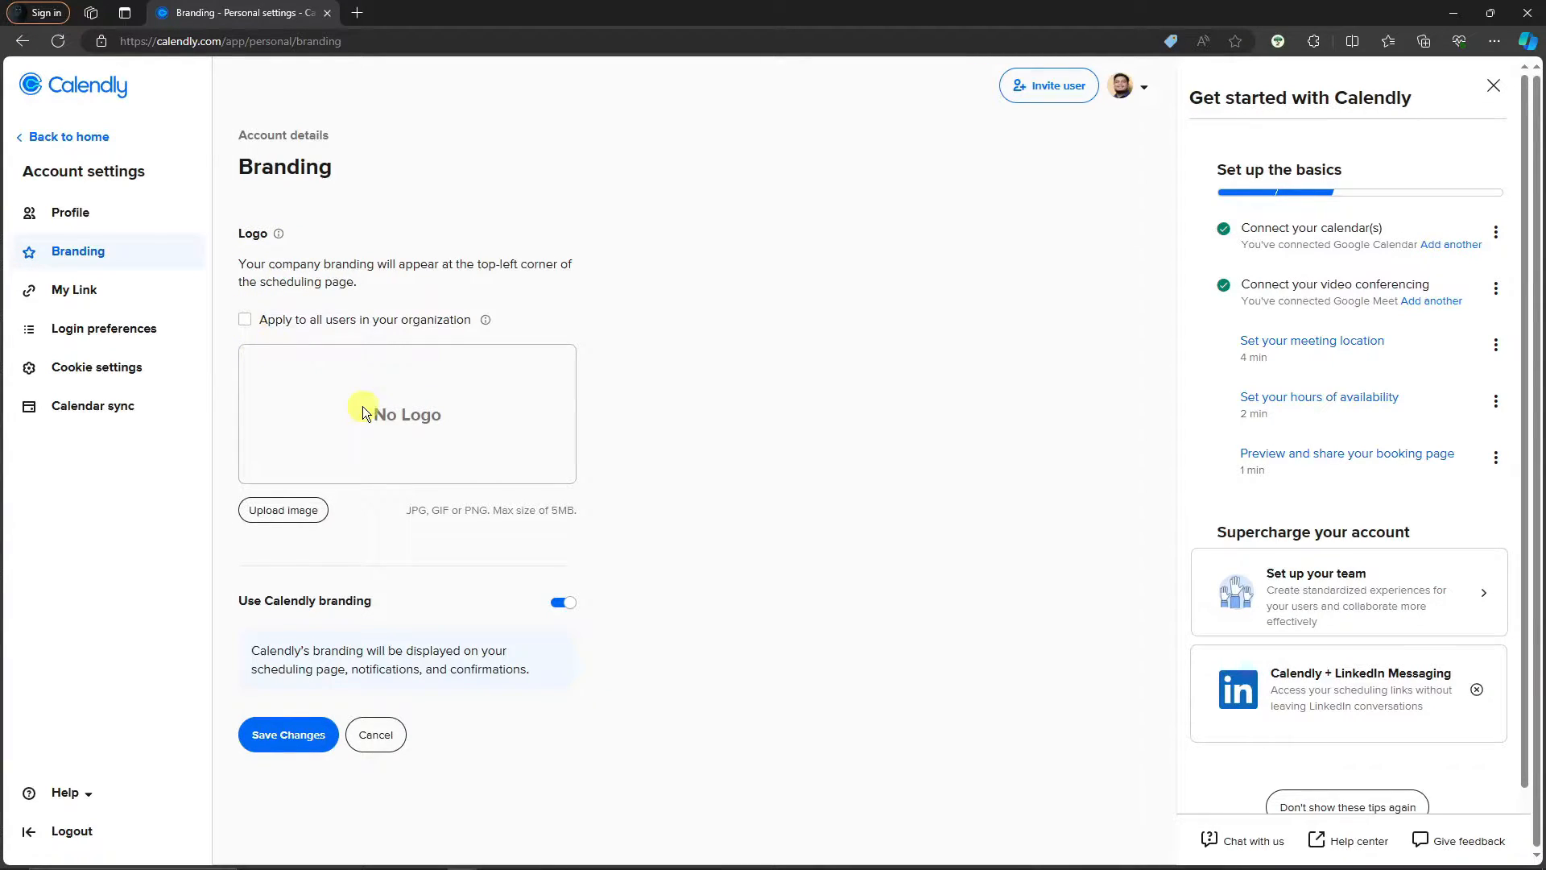
click(309, 510)
scroll(81, 226, up, 3)
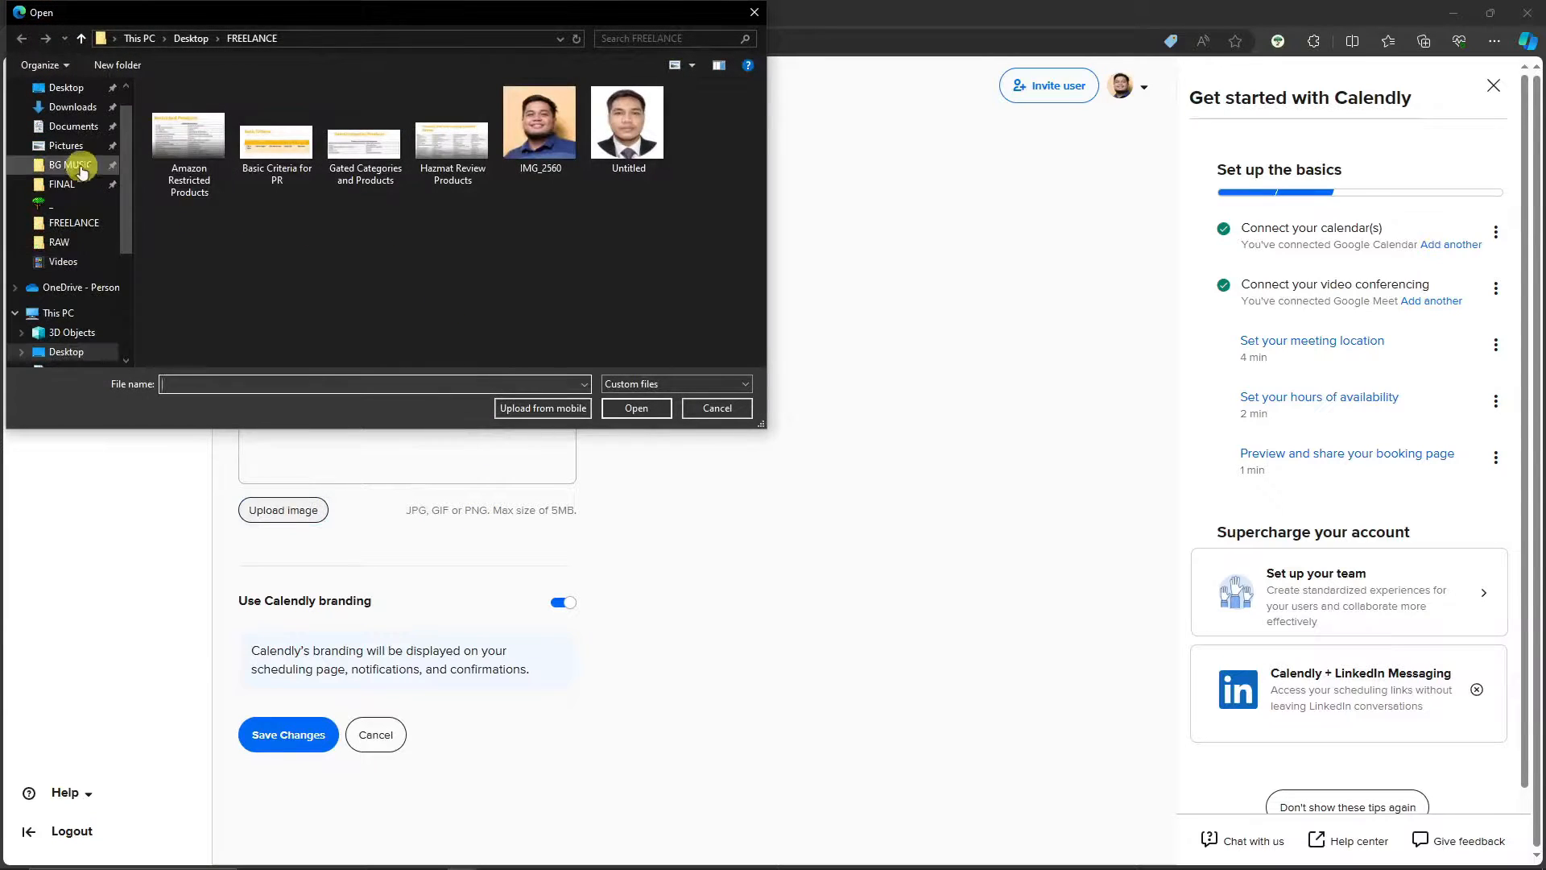
click(77, 111)
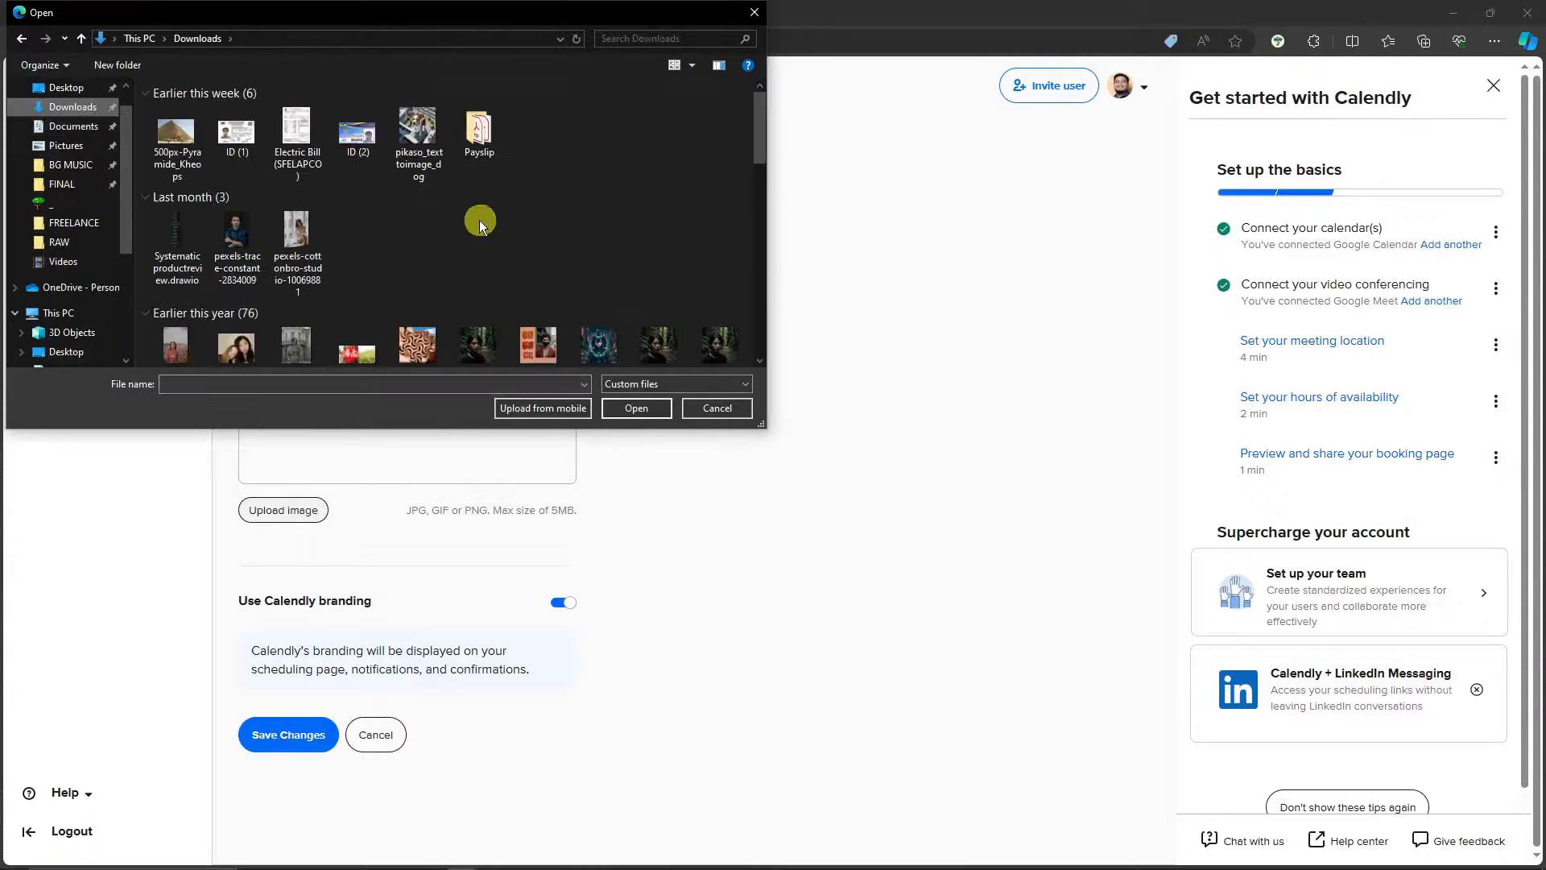
scroll(480, 214, down, 3)
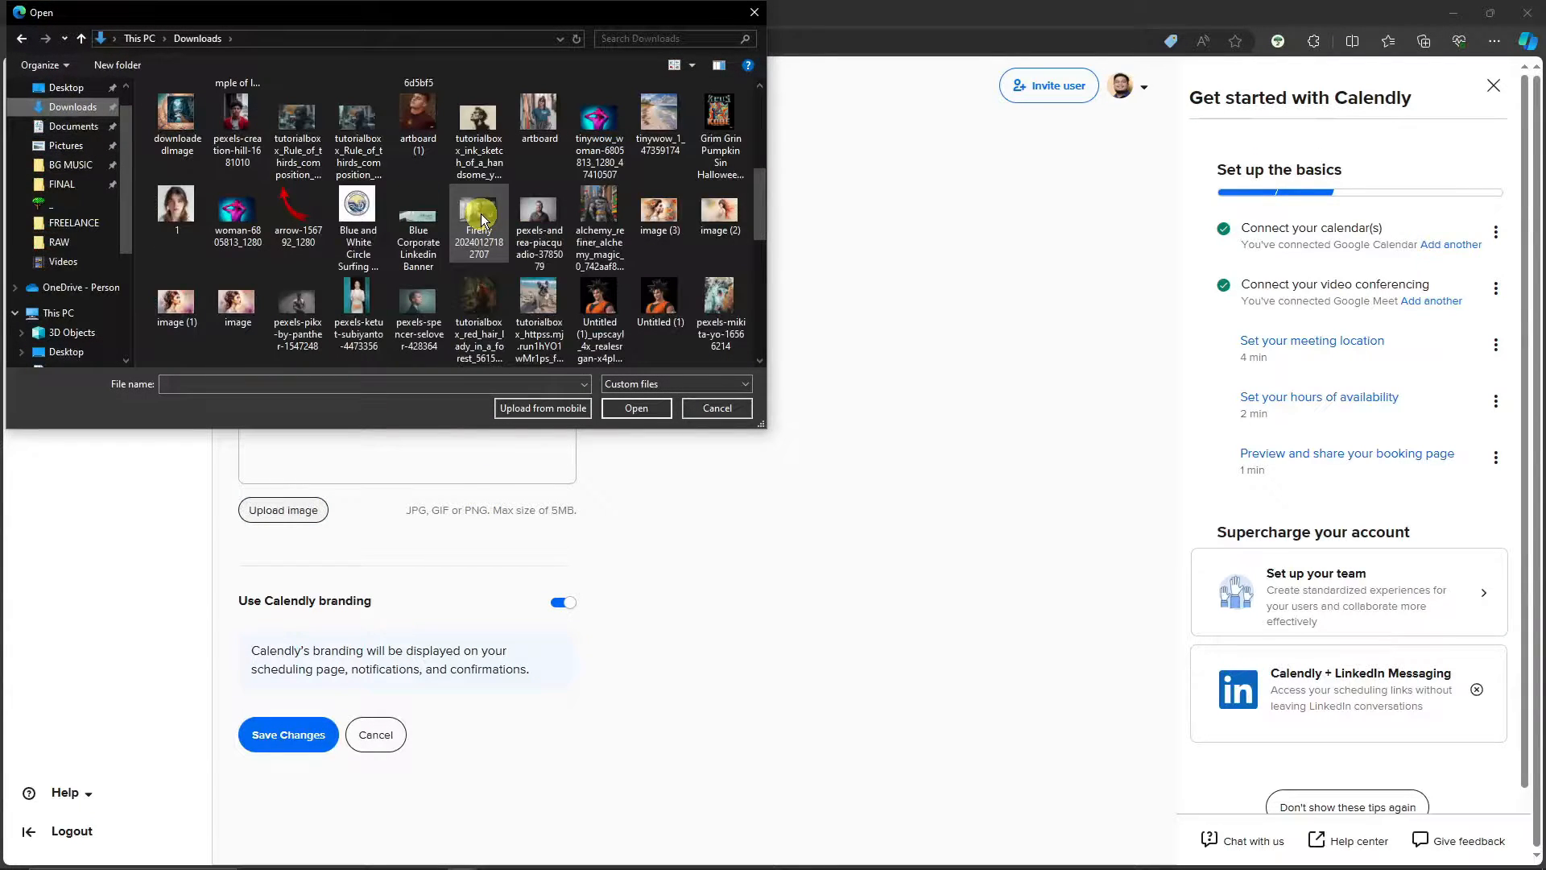
double_click(355, 205)
click(842, 526)
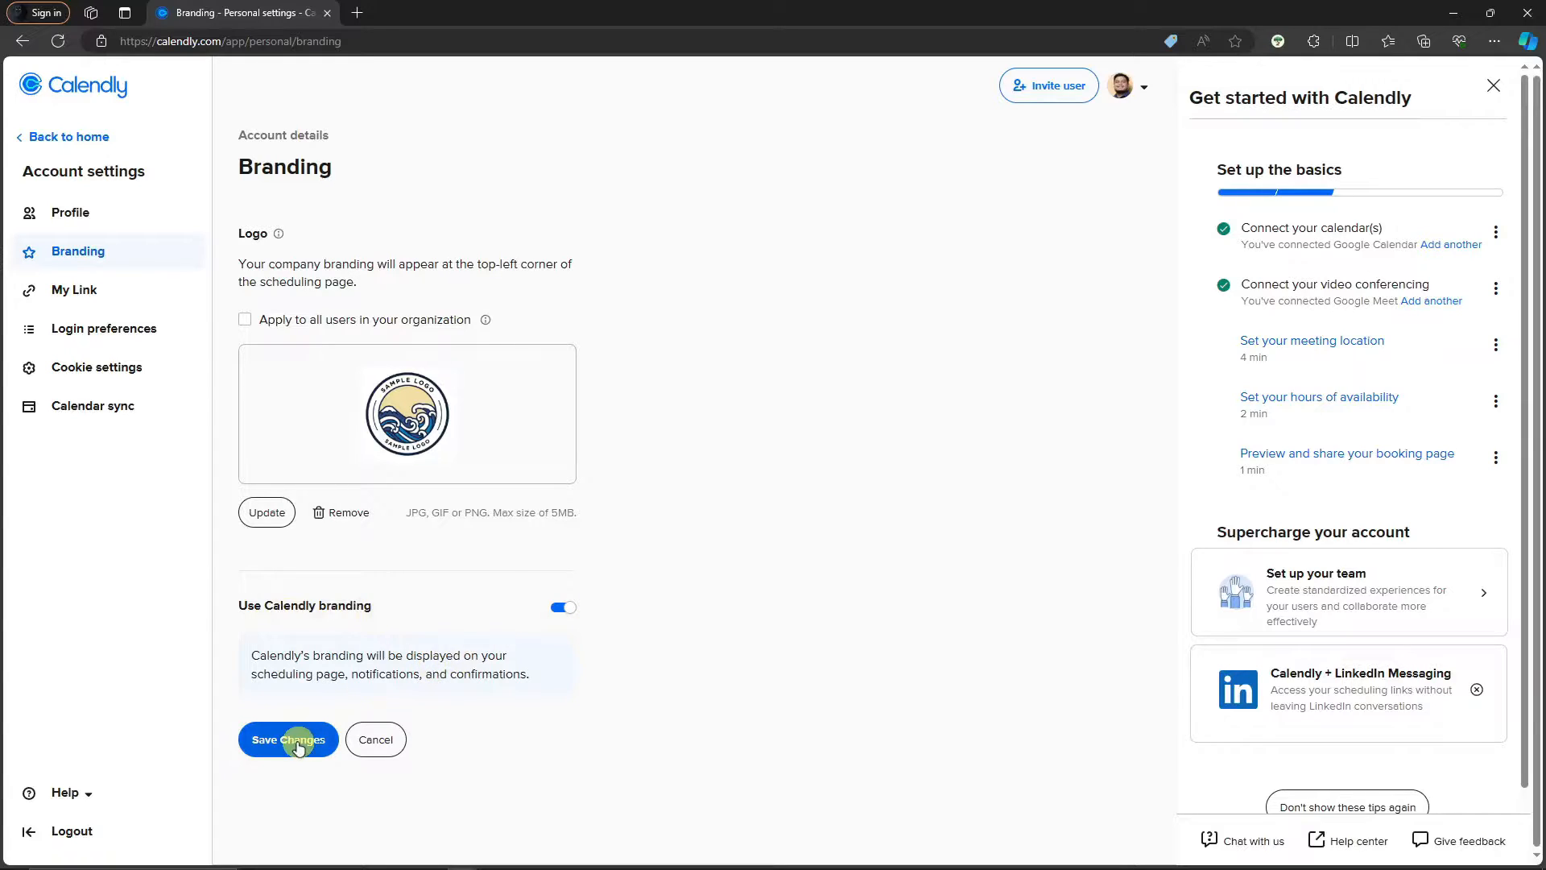
Save the branding, toggle Apply to all users on and off, then remove the logo
click(298, 747)
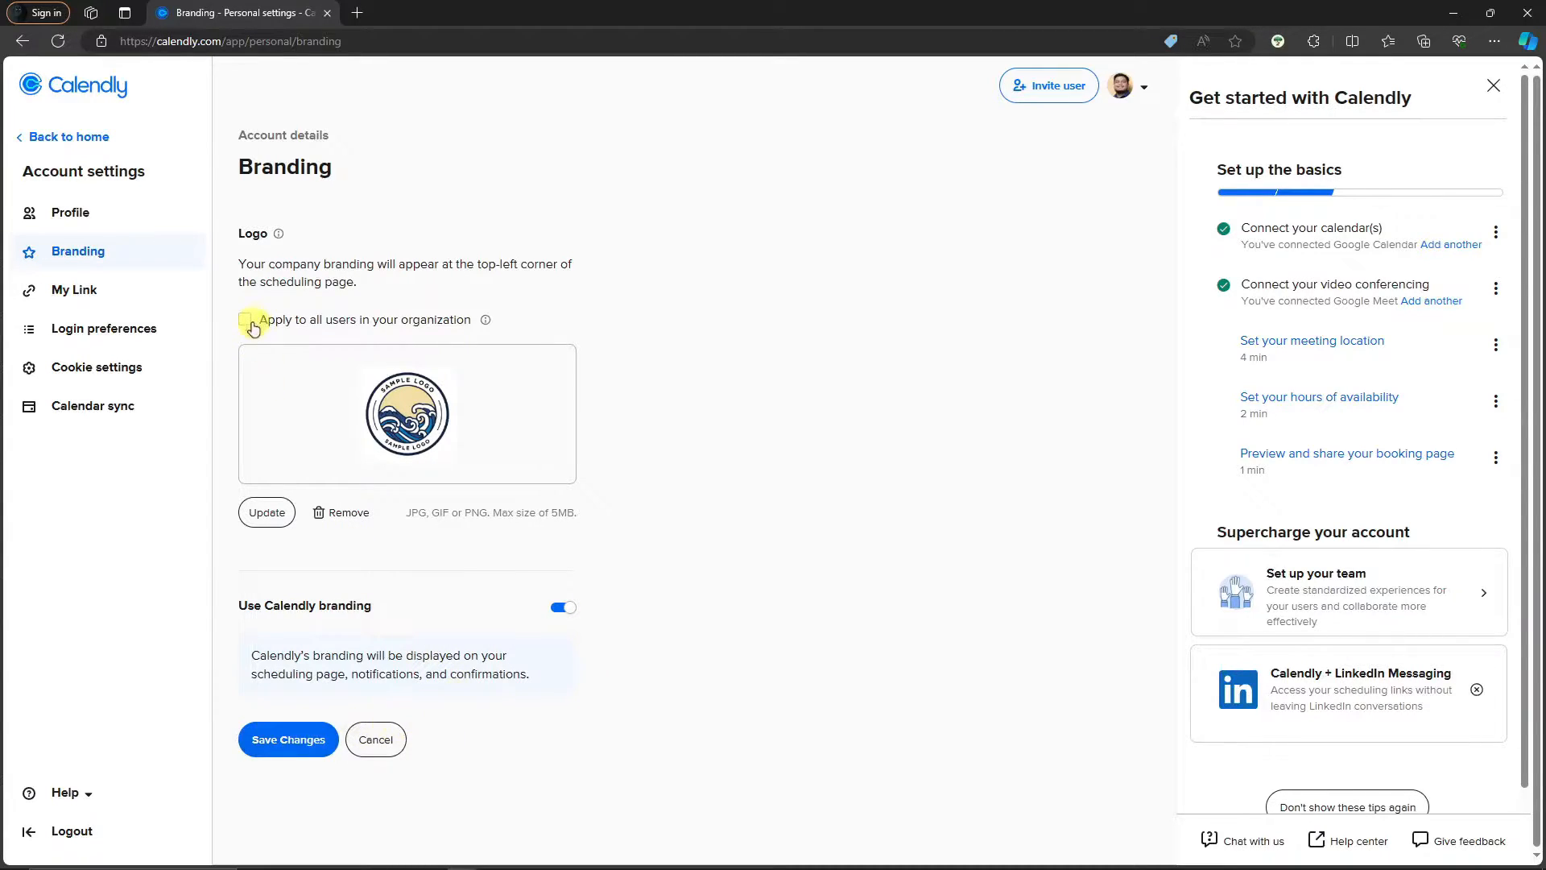
click(246, 321)
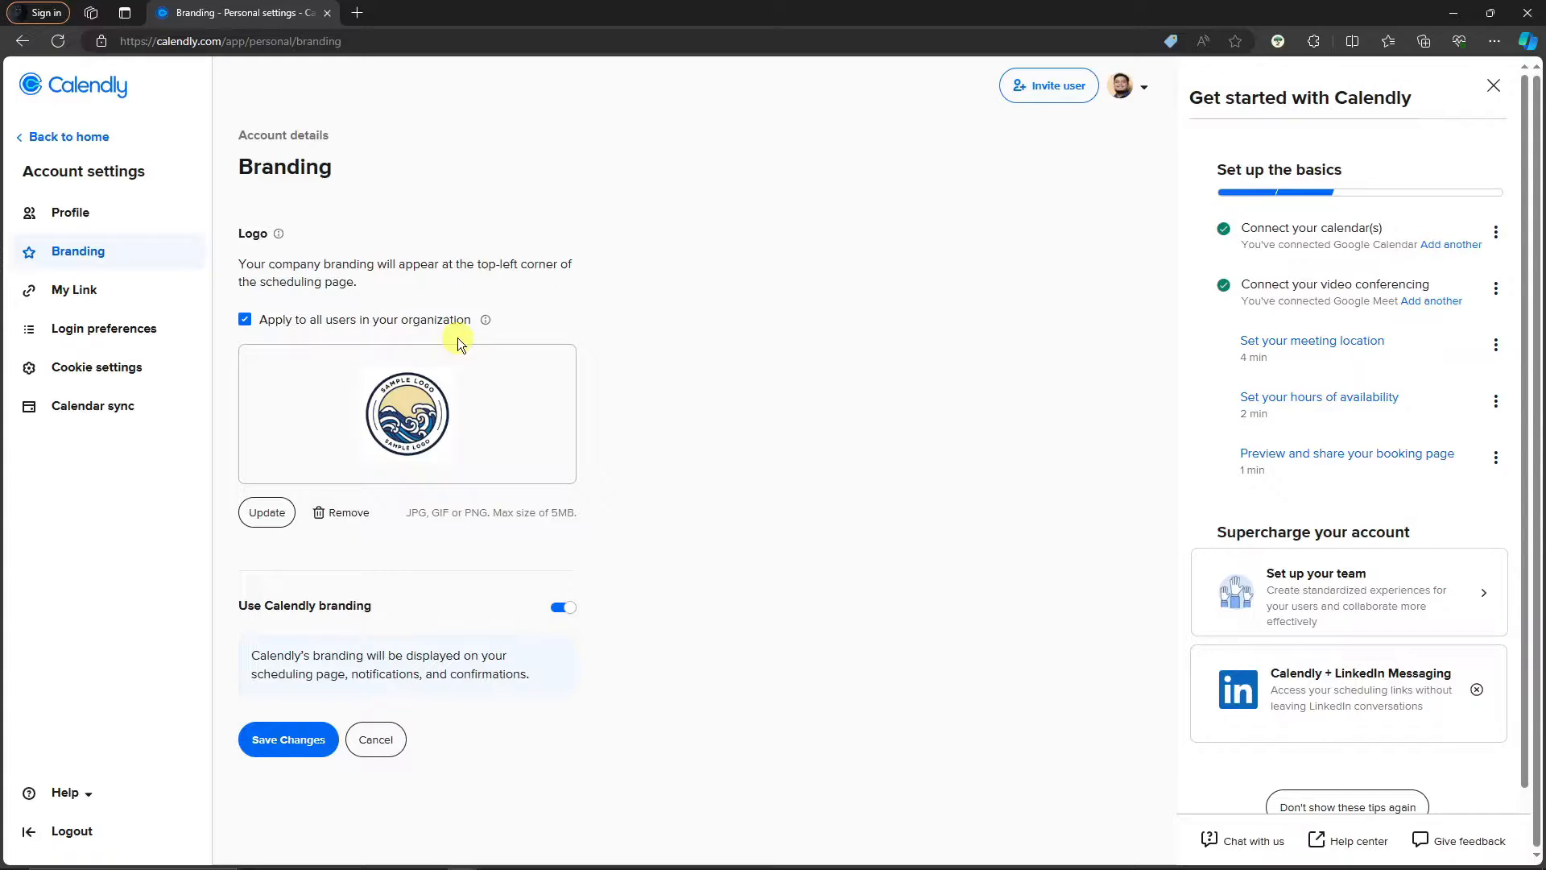
click(245, 319)
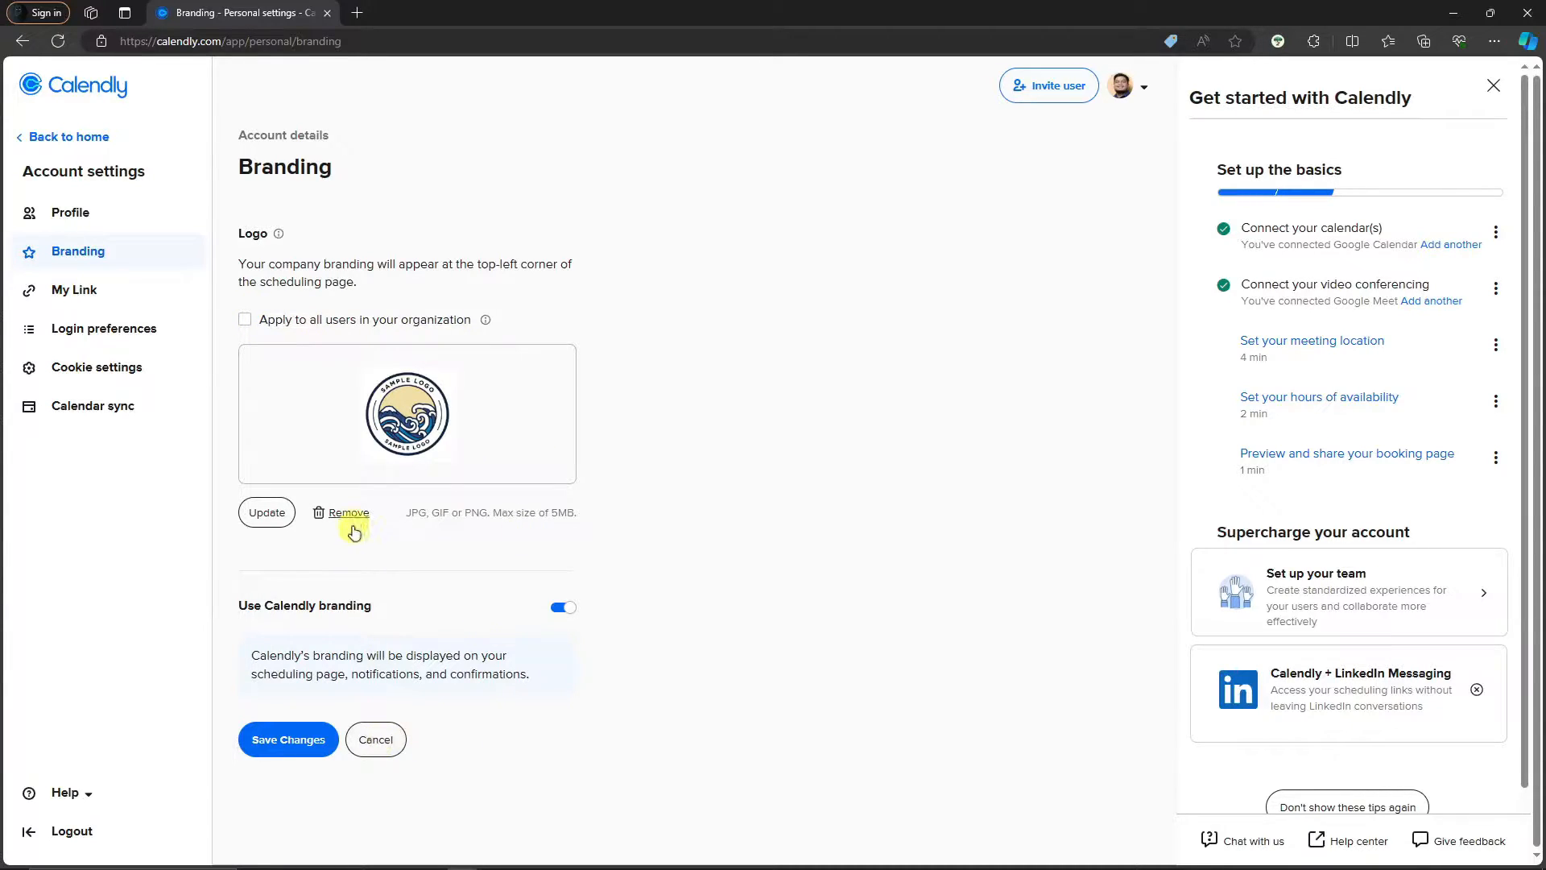
click(349, 514)
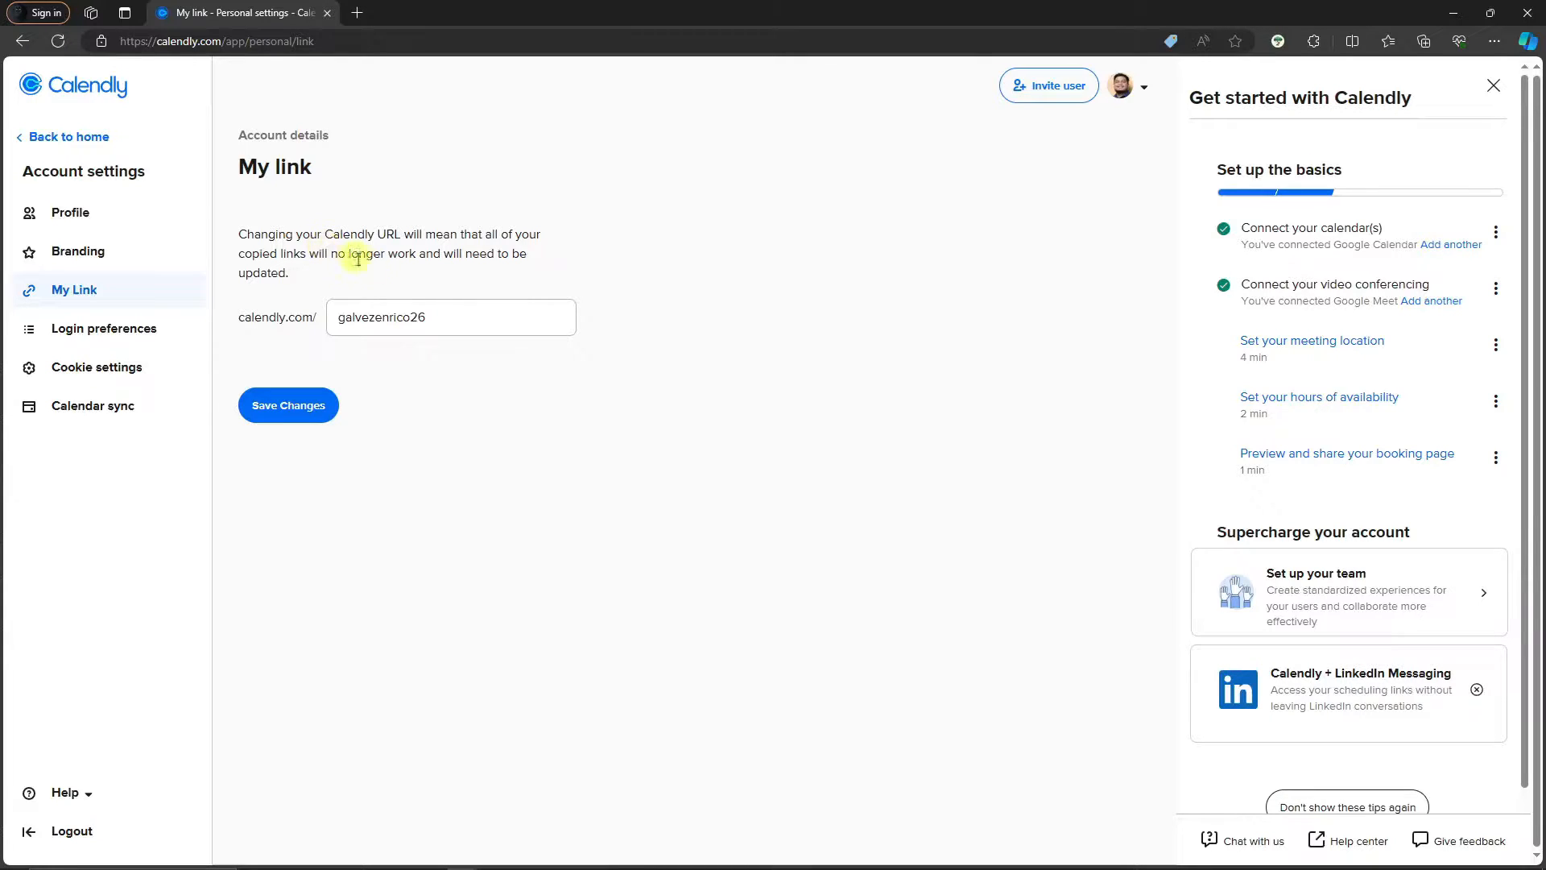
Select the current link name after the calendly.com/ prefix in the My link field
click(495, 314)
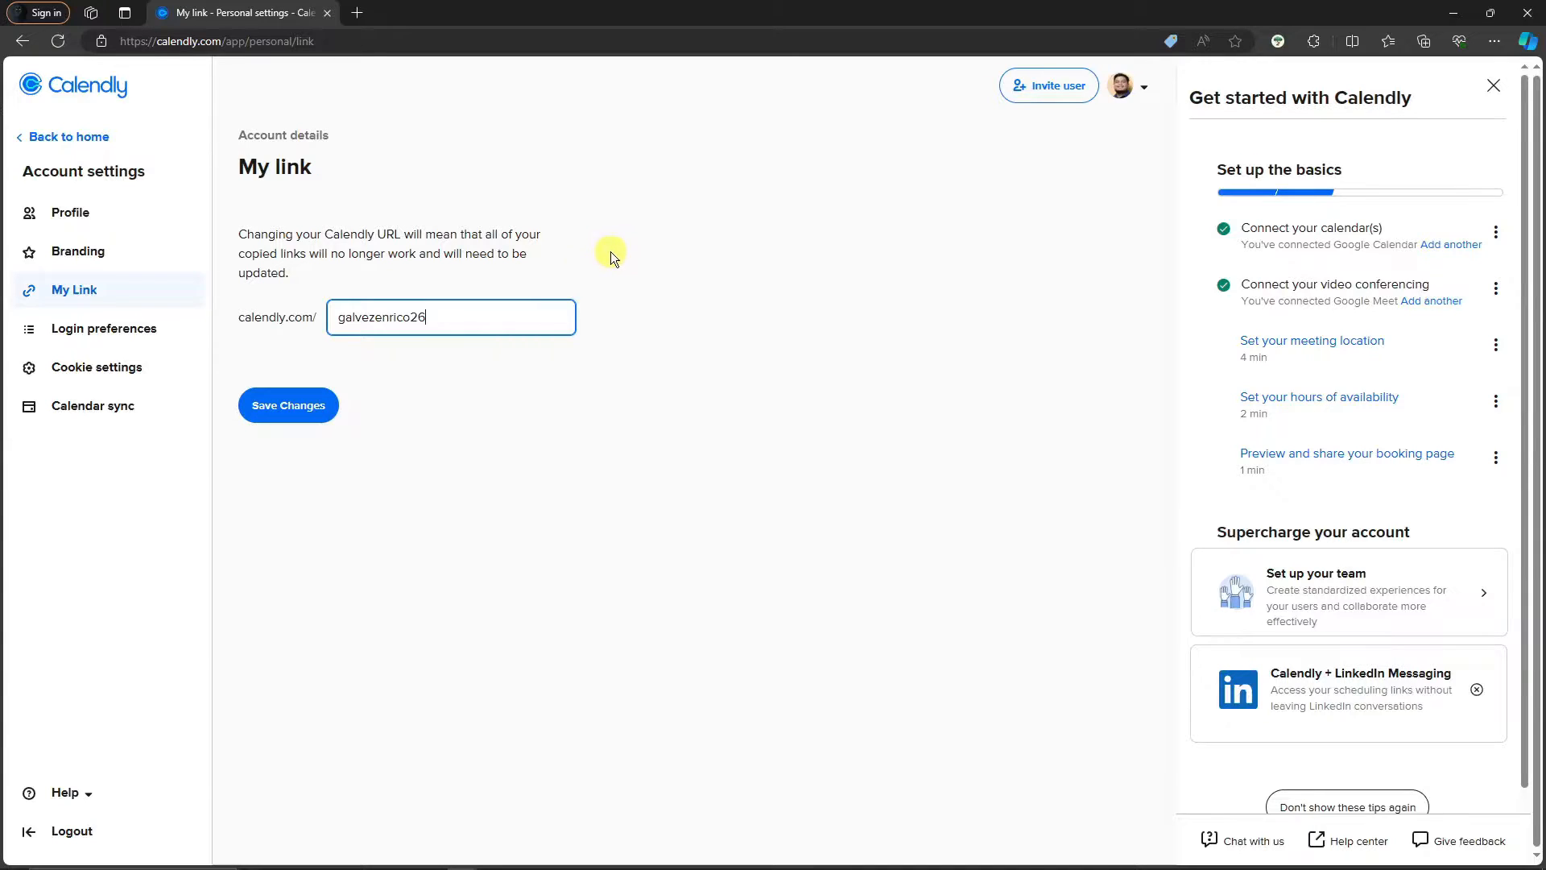
drag(232, 317, 327, 325)
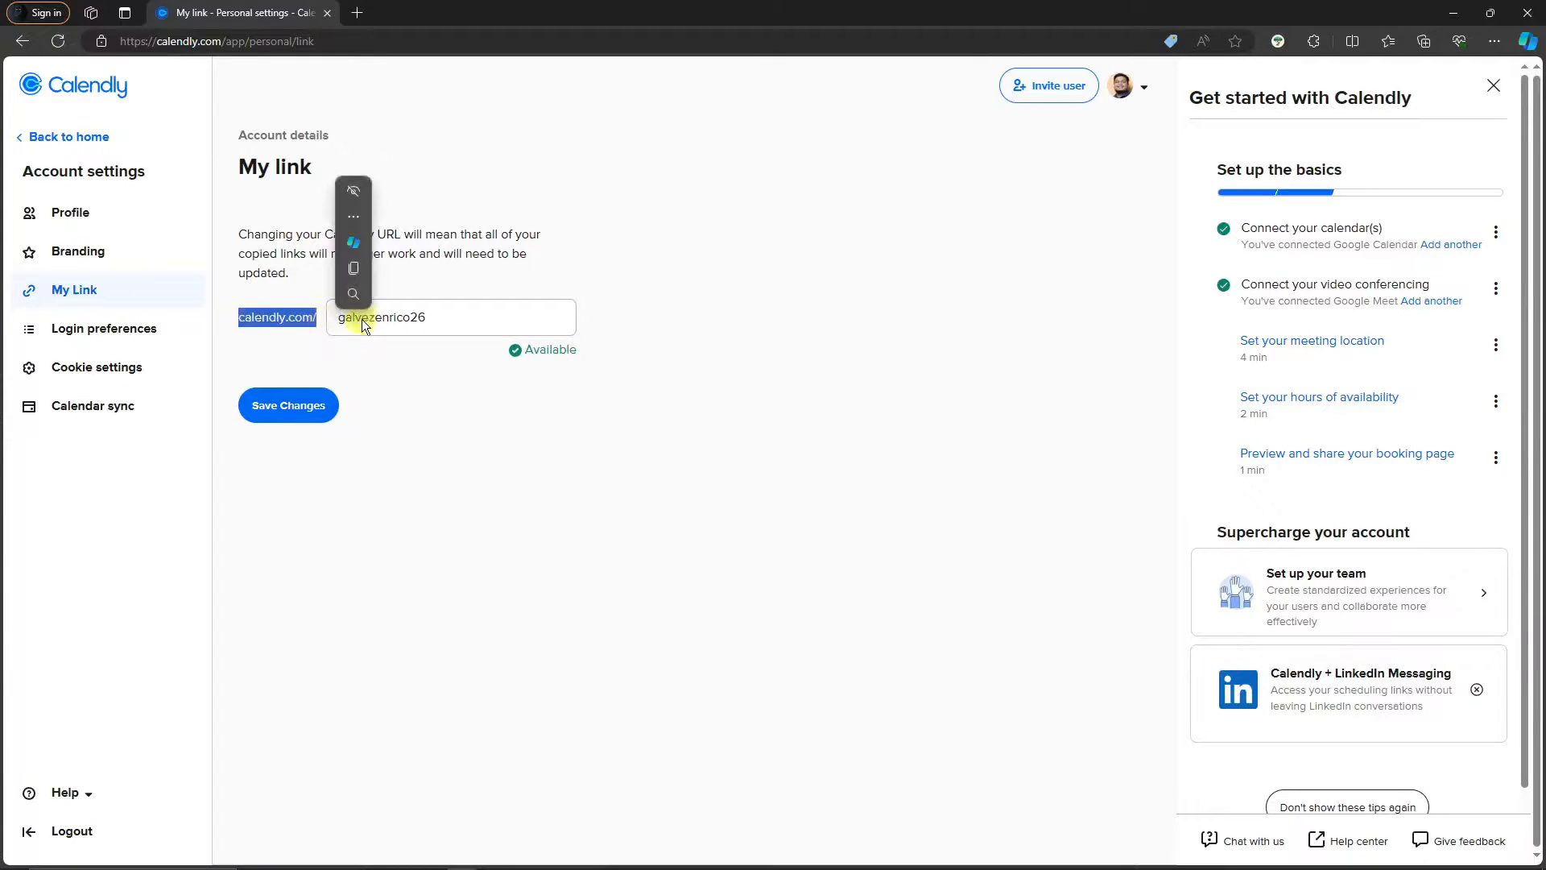
drag(441, 317, 317, 305)
click(698, 386)
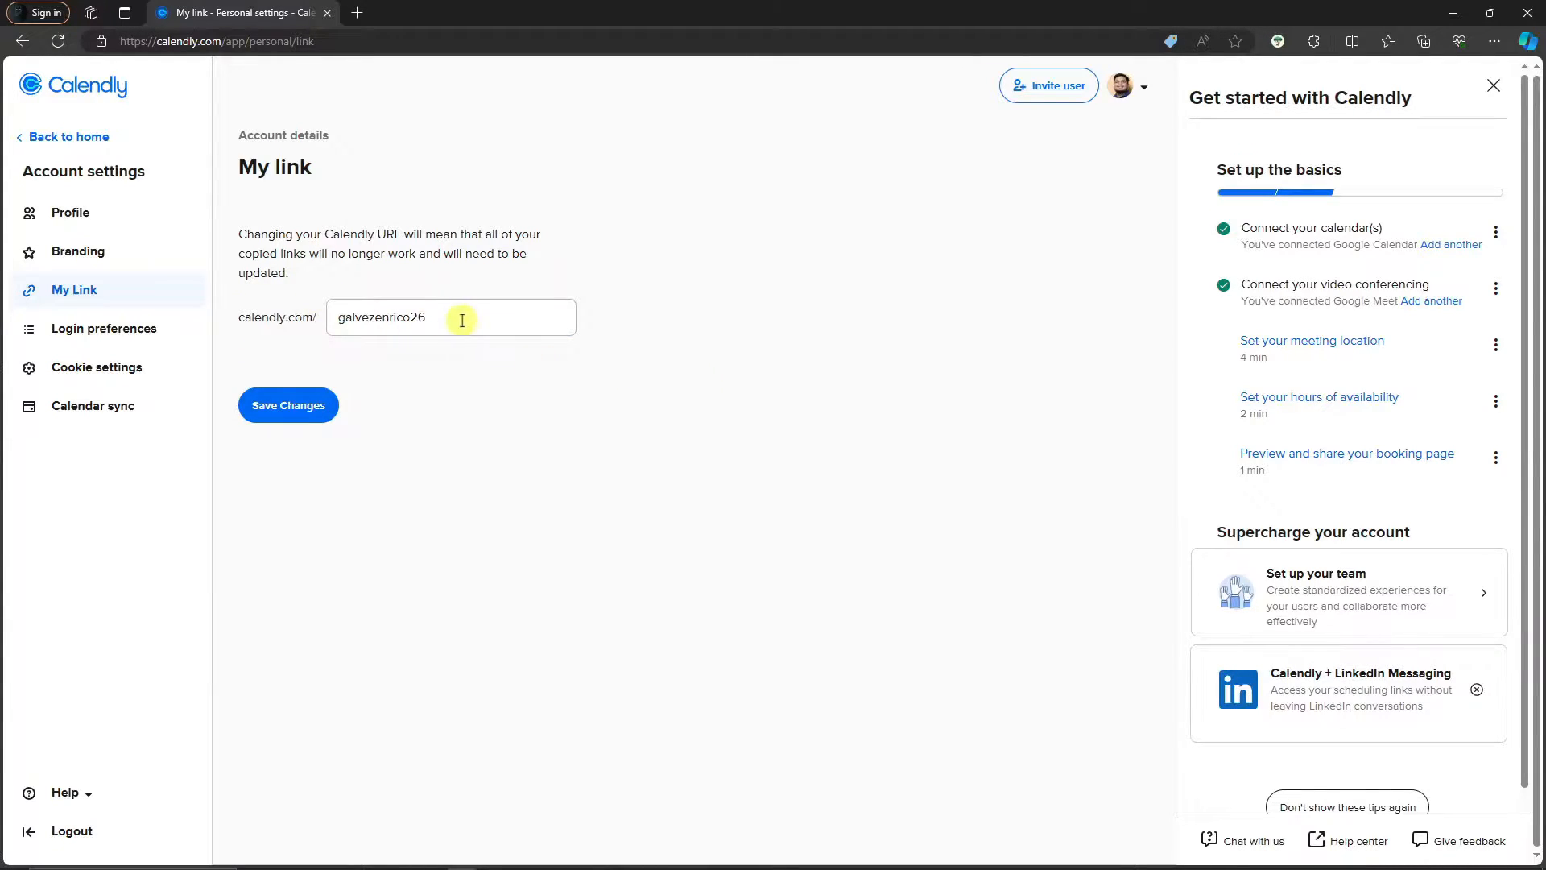
drag(459, 317, 331, 318)
click(756, 330)
mouse_move(235, 317)
mouse_down()
mouse_move(492, 318)
mouse_move(258, 311)
mouse_up()
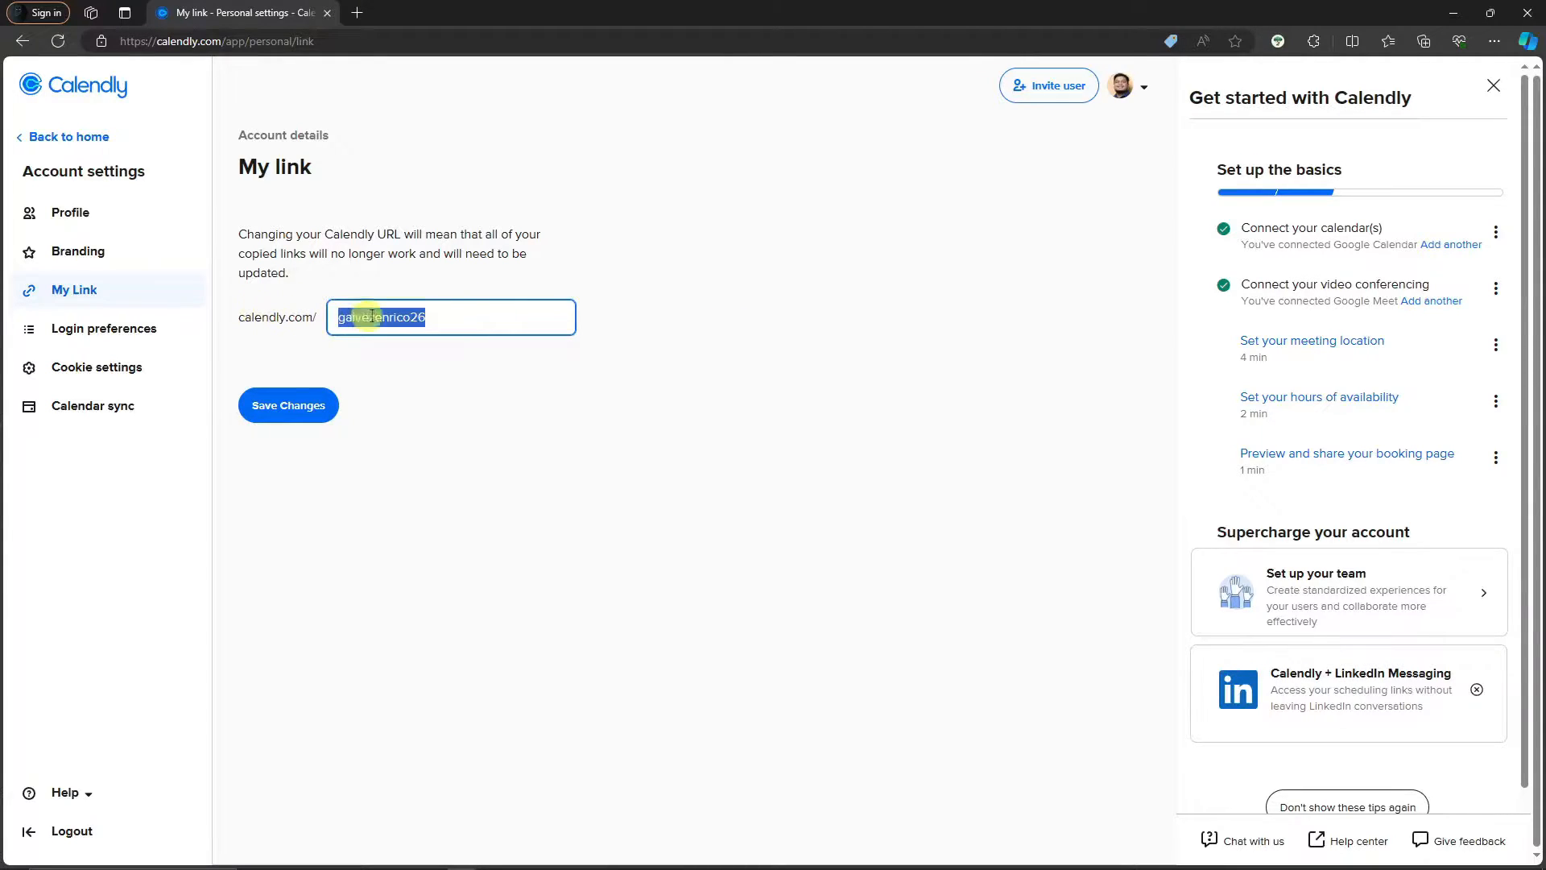
click(459, 307)
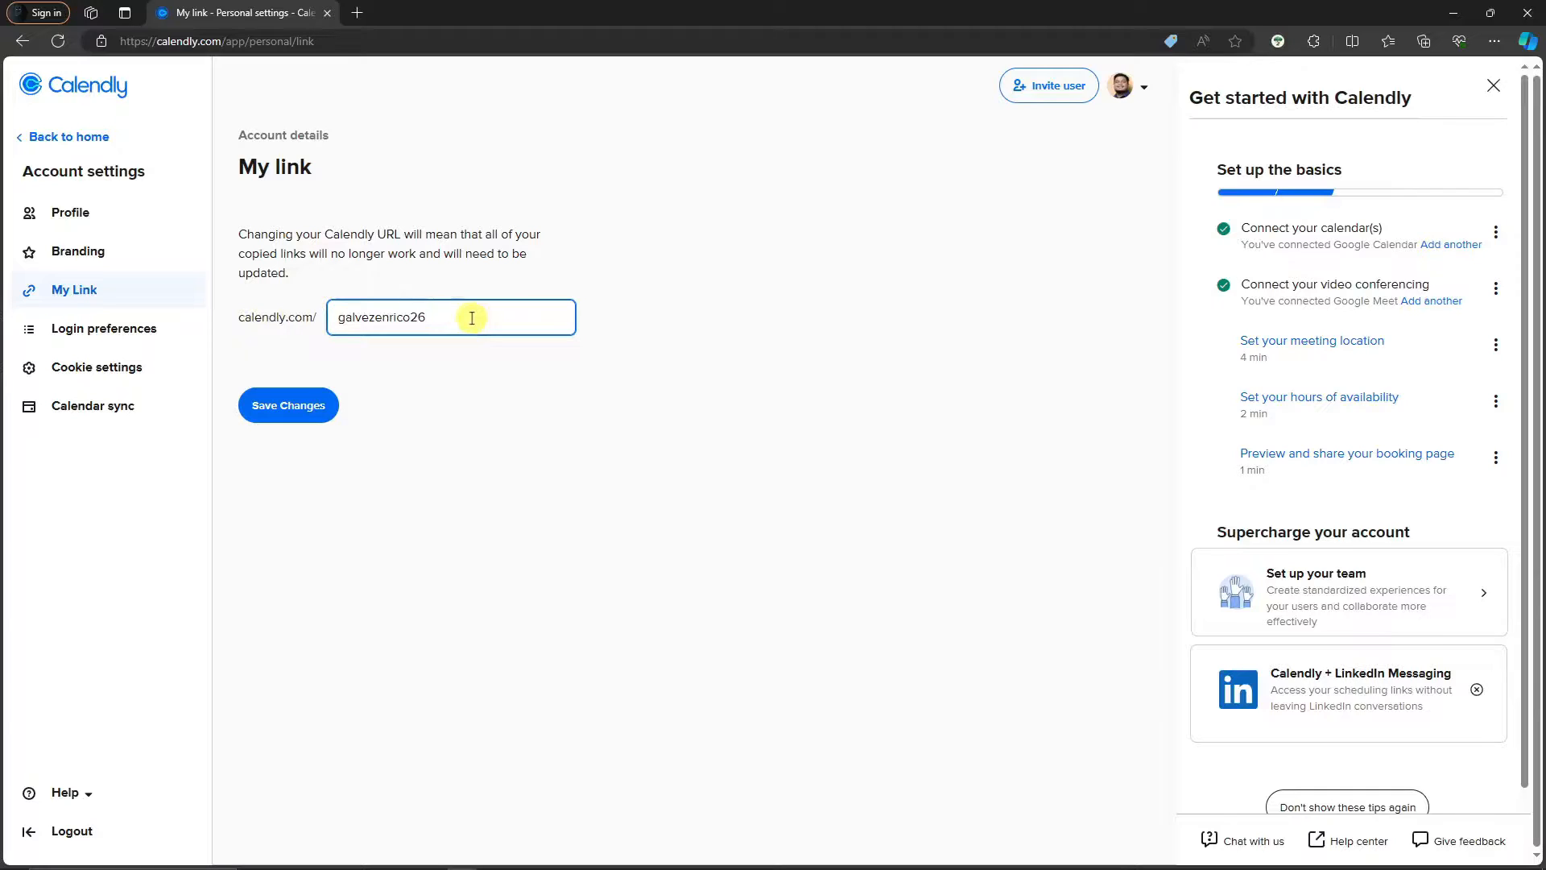
click(252, 317)
mouse_move(459, 317)
mouse_down()
mouse_move(193, 320)
mouse_move(442, 314)
mouse_up()
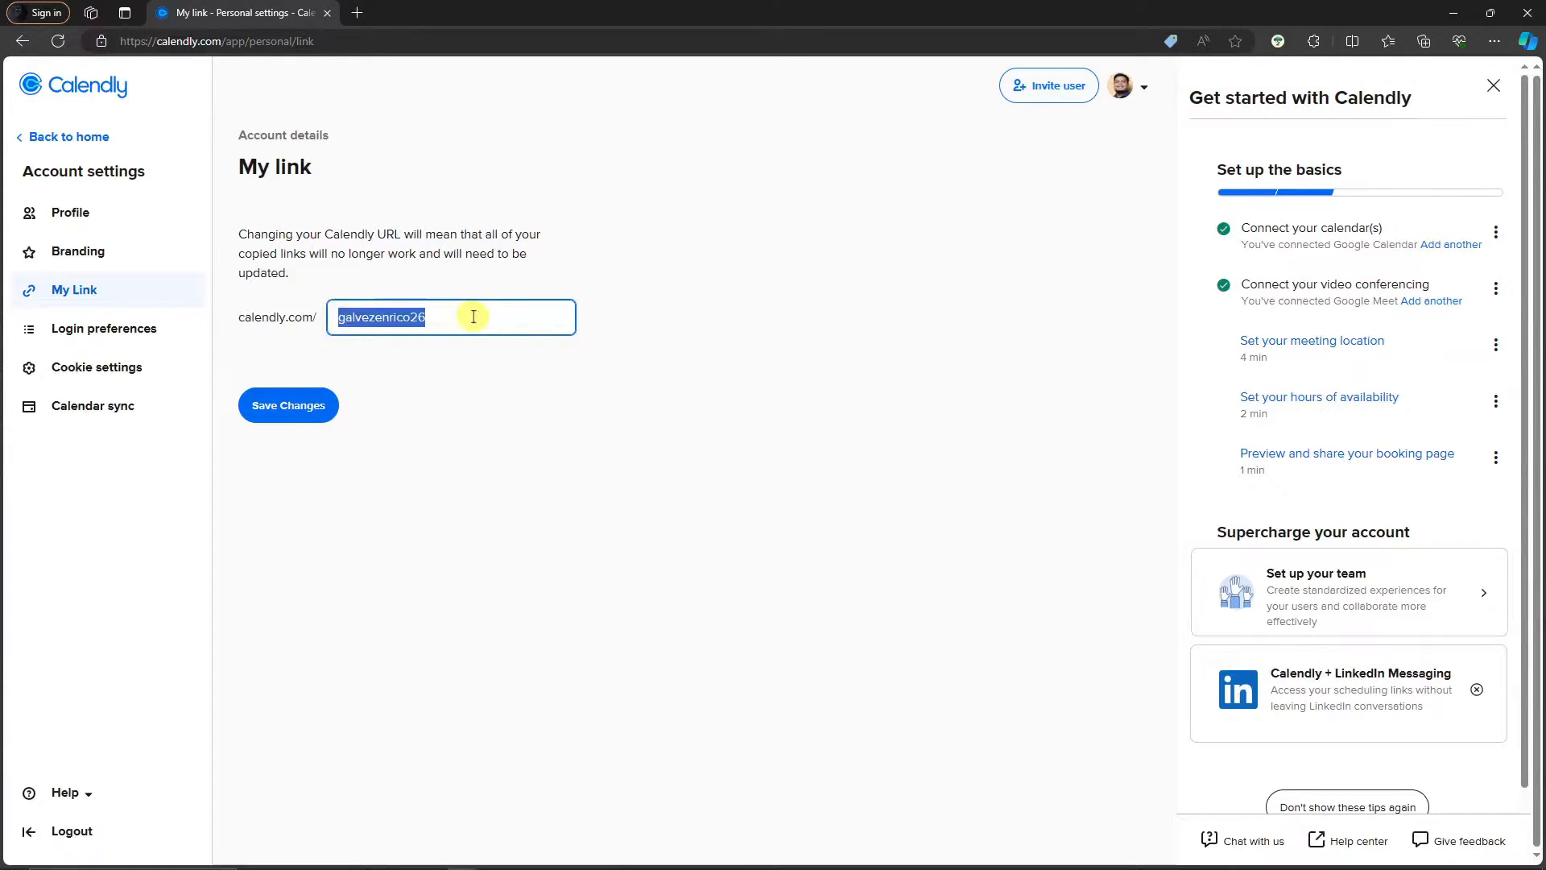
click(473, 317)
drag(473, 317, 257, 332)
click(435, 316)
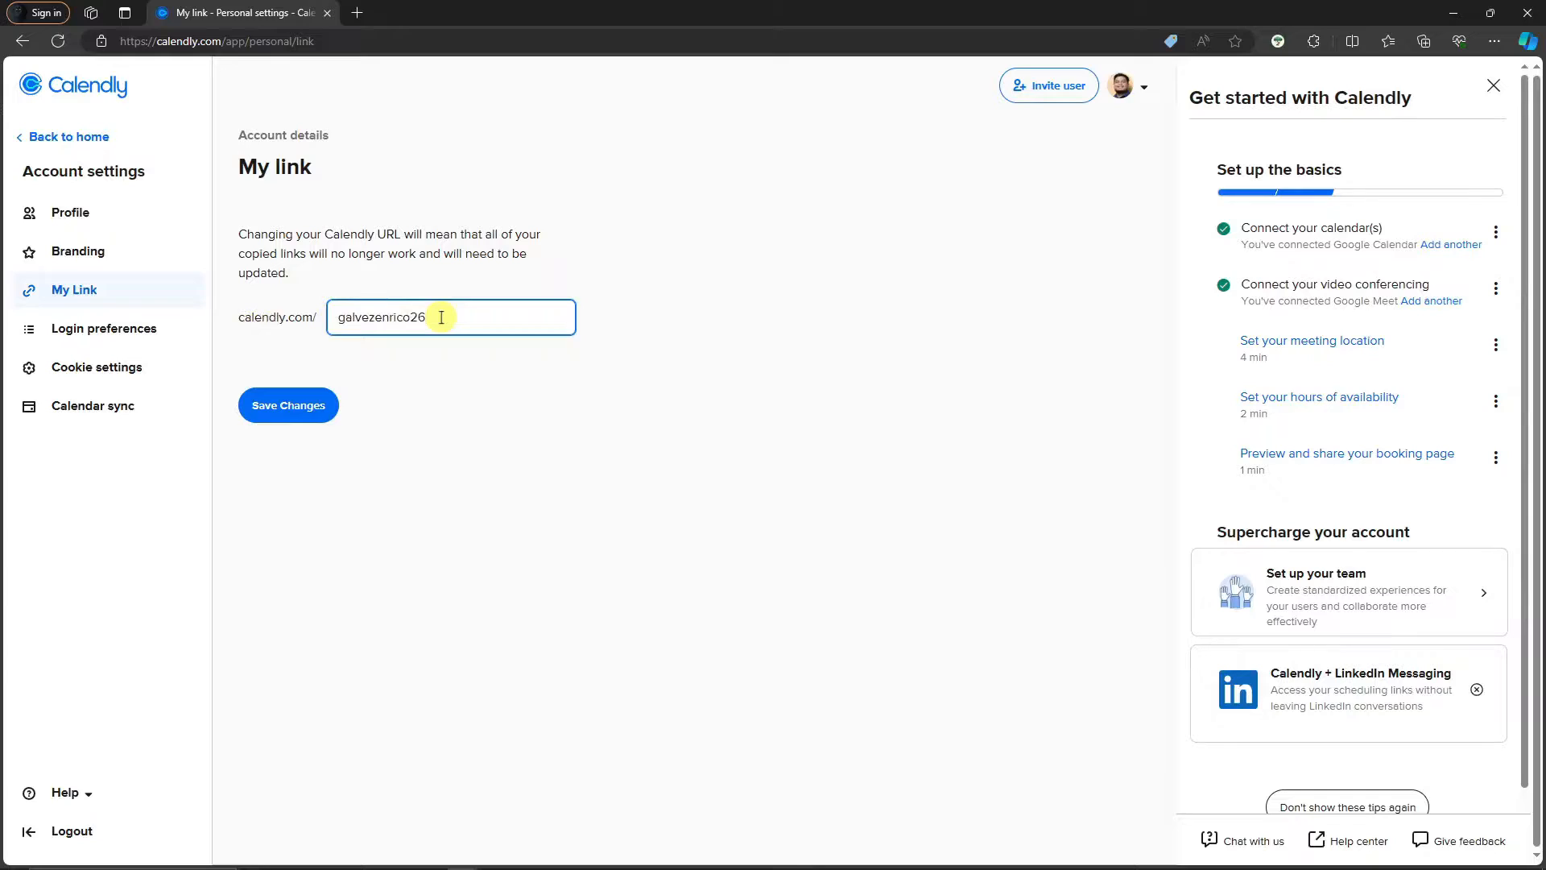
drag(441, 317, 322, 319)
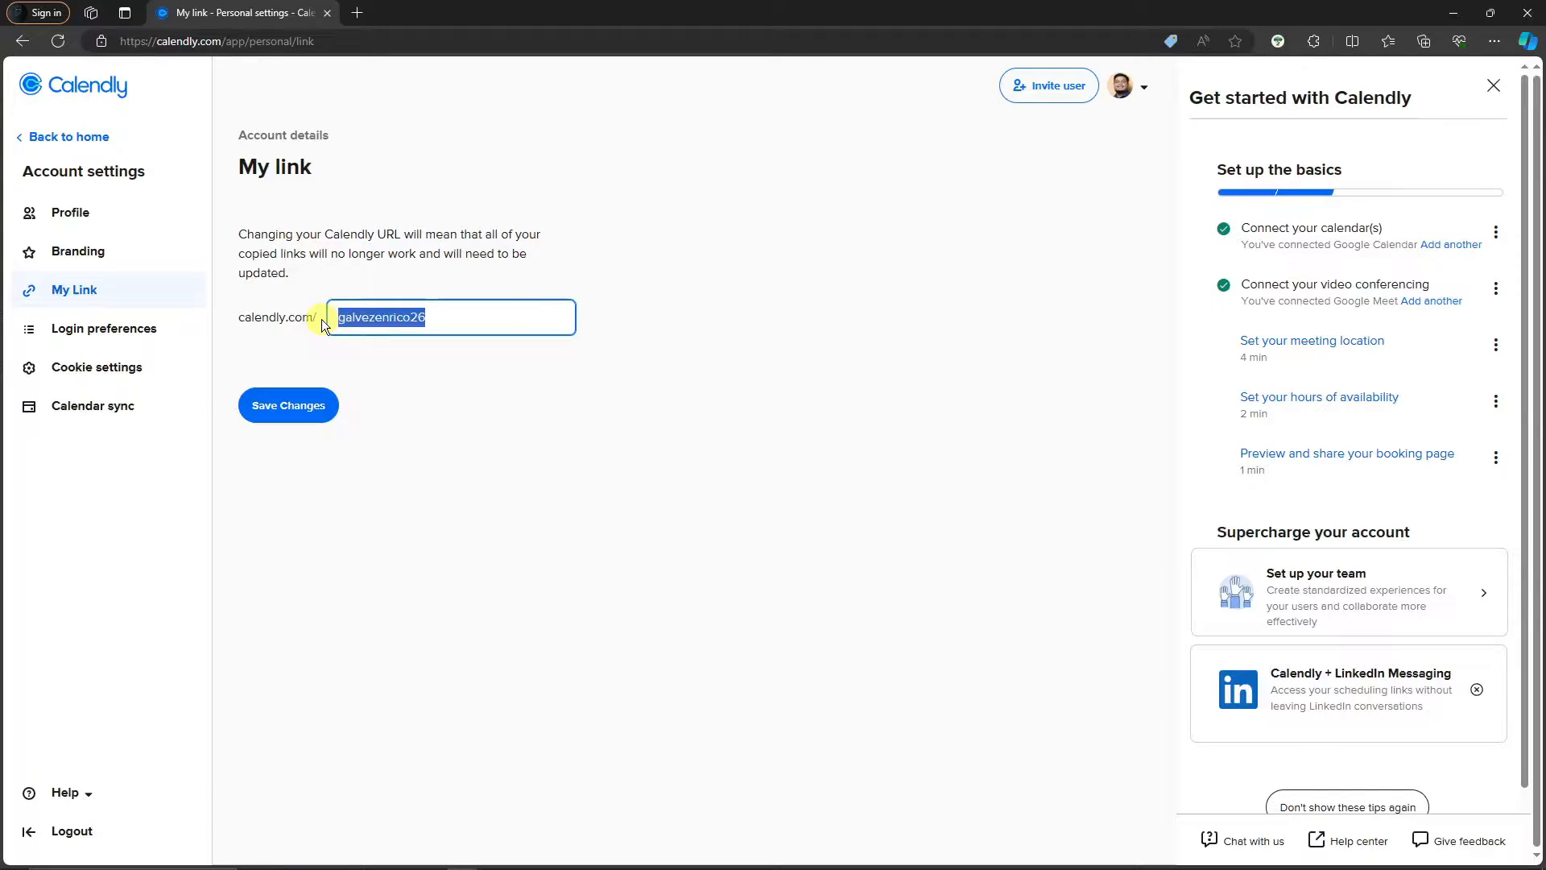
Replace it with a new available personal link name and close the getting-started panel
text(galvezenric)
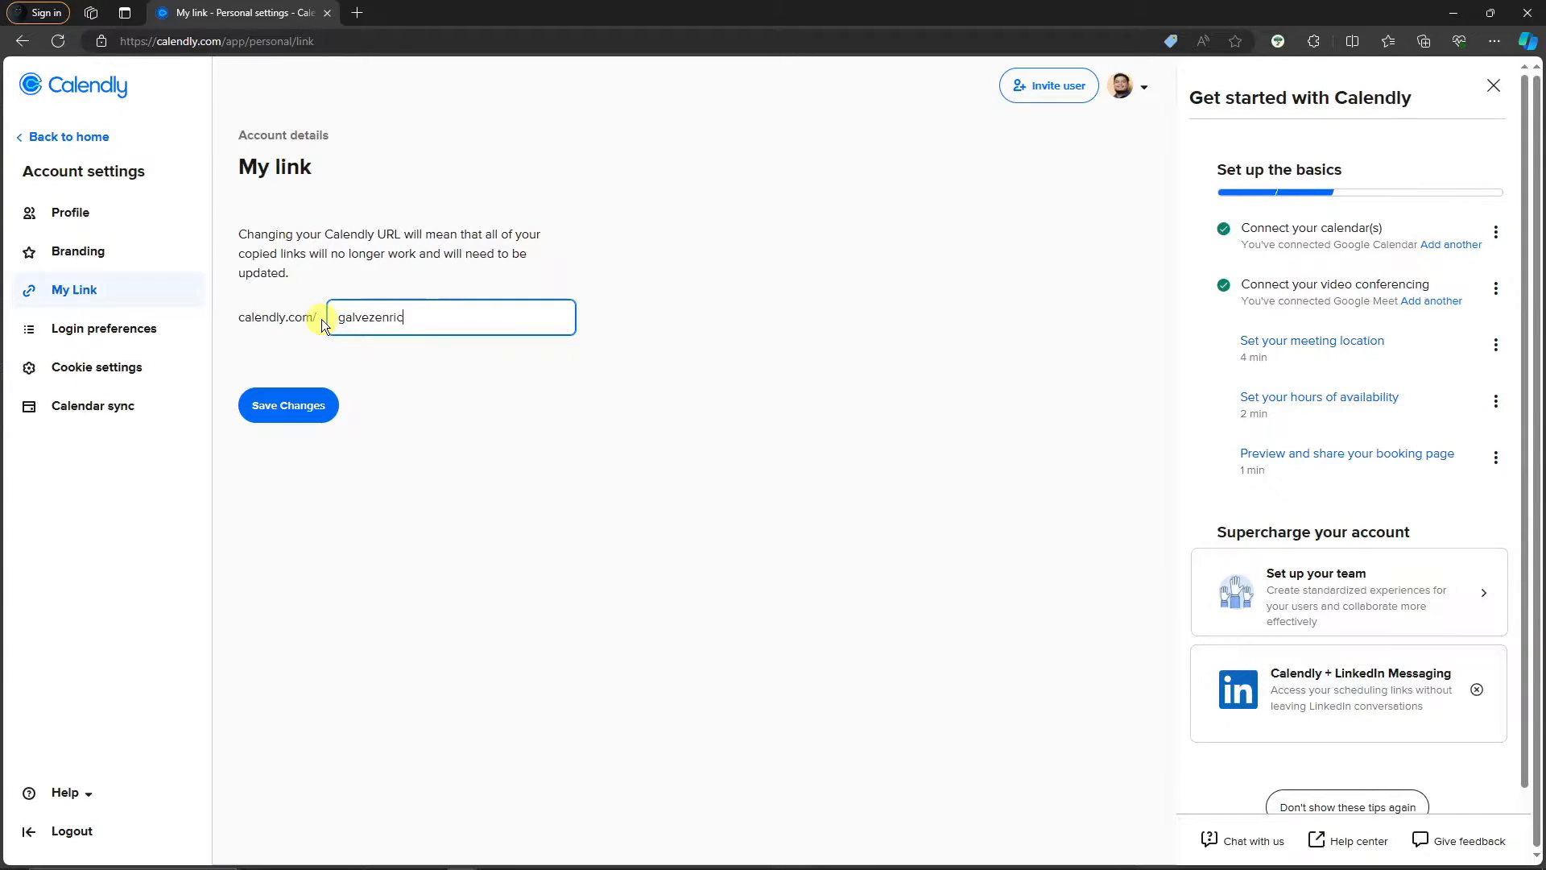
text(o14)
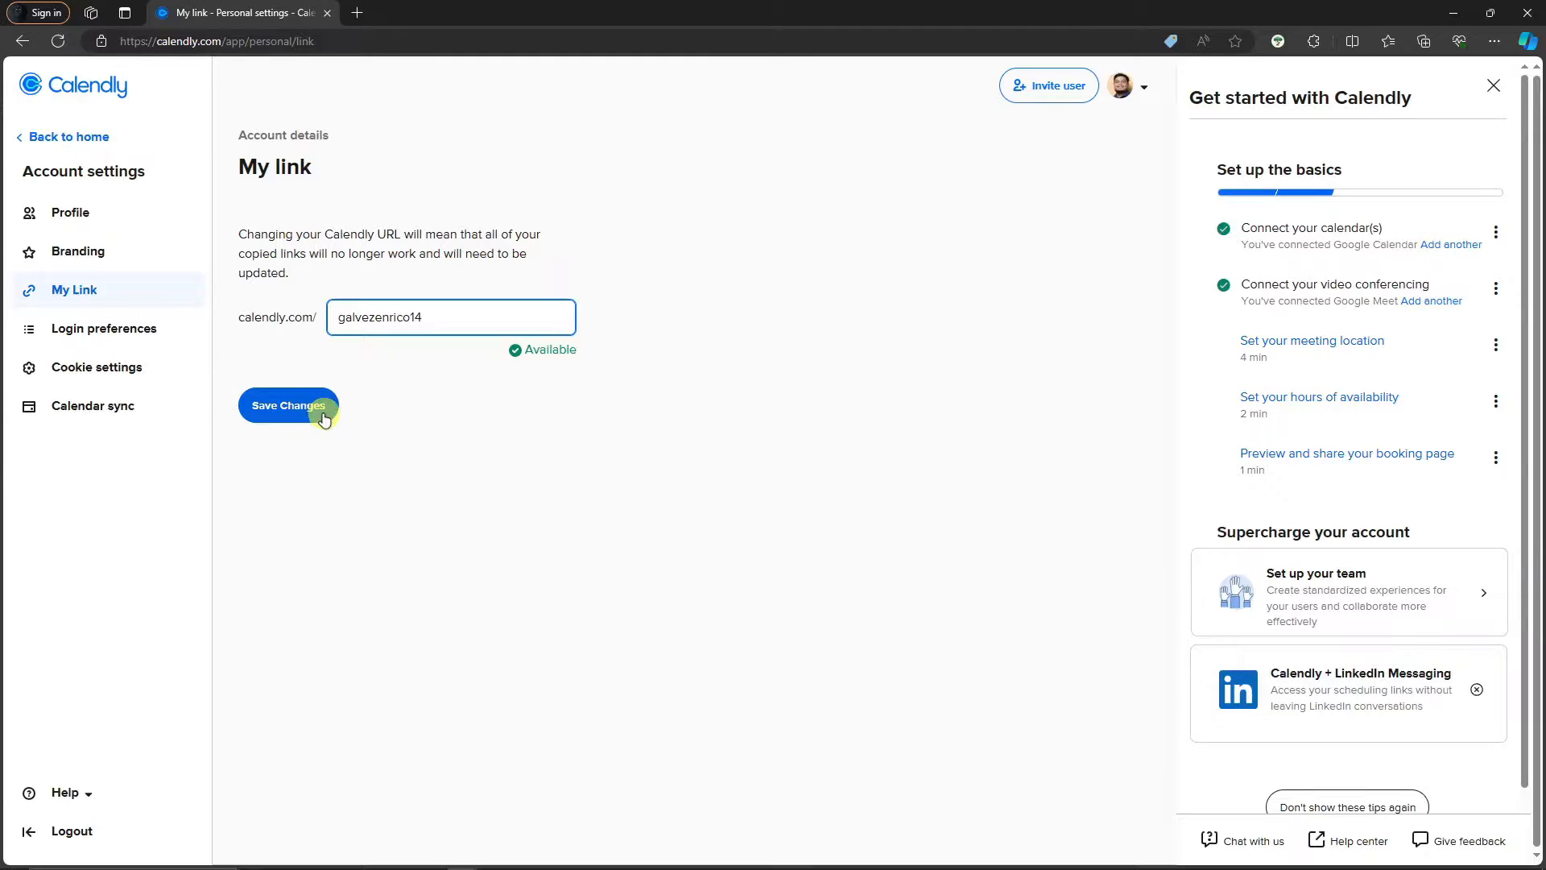
double_click(445, 321)
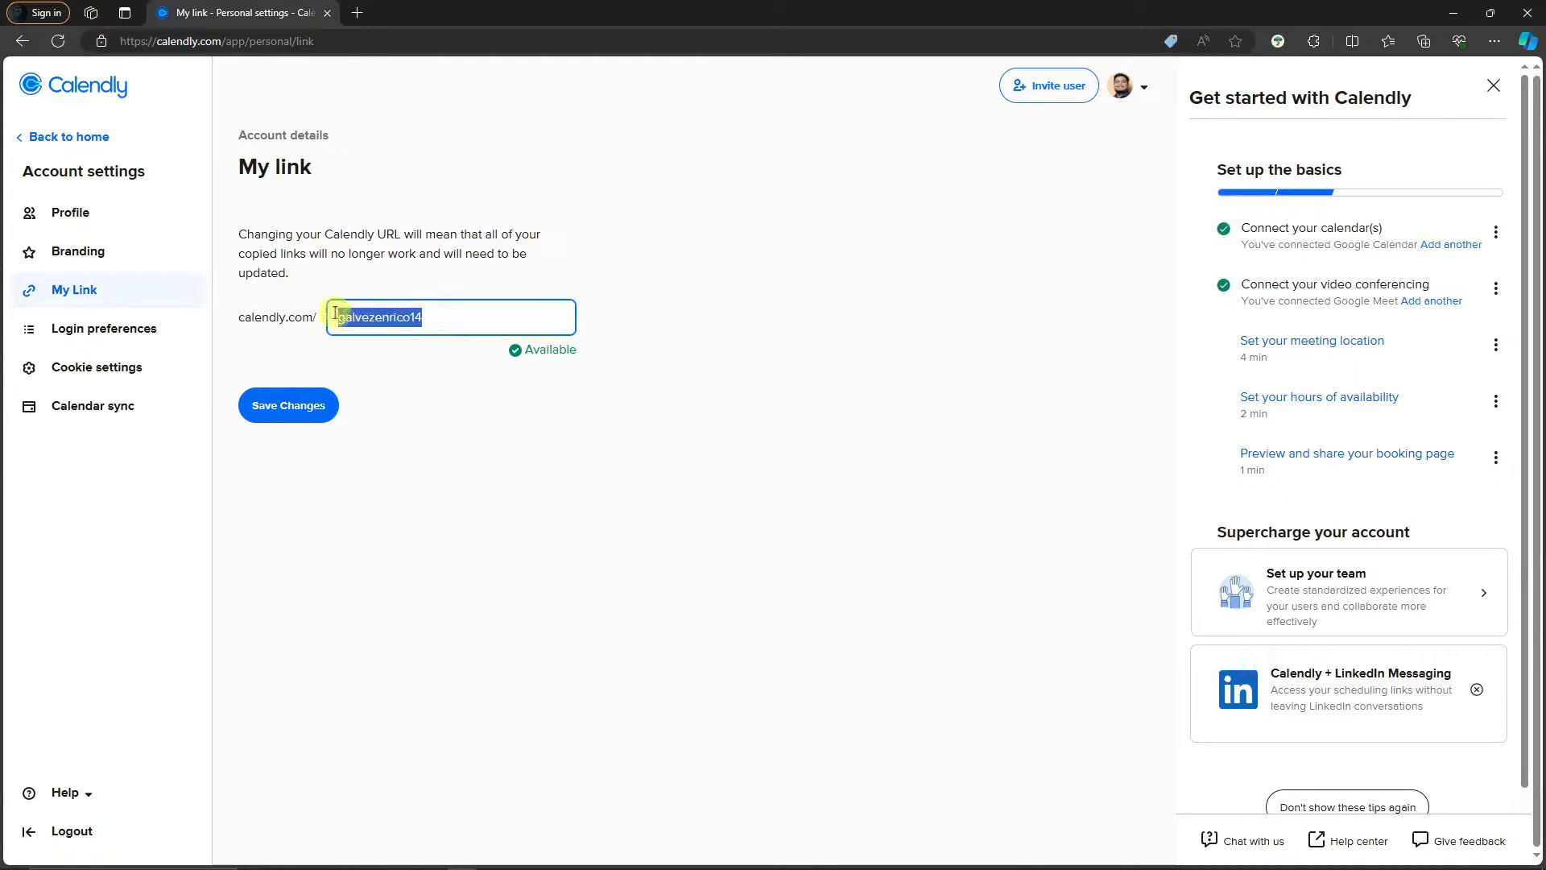
click(465, 322)
drag(411, 321, 446, 322)
click(445, 322)
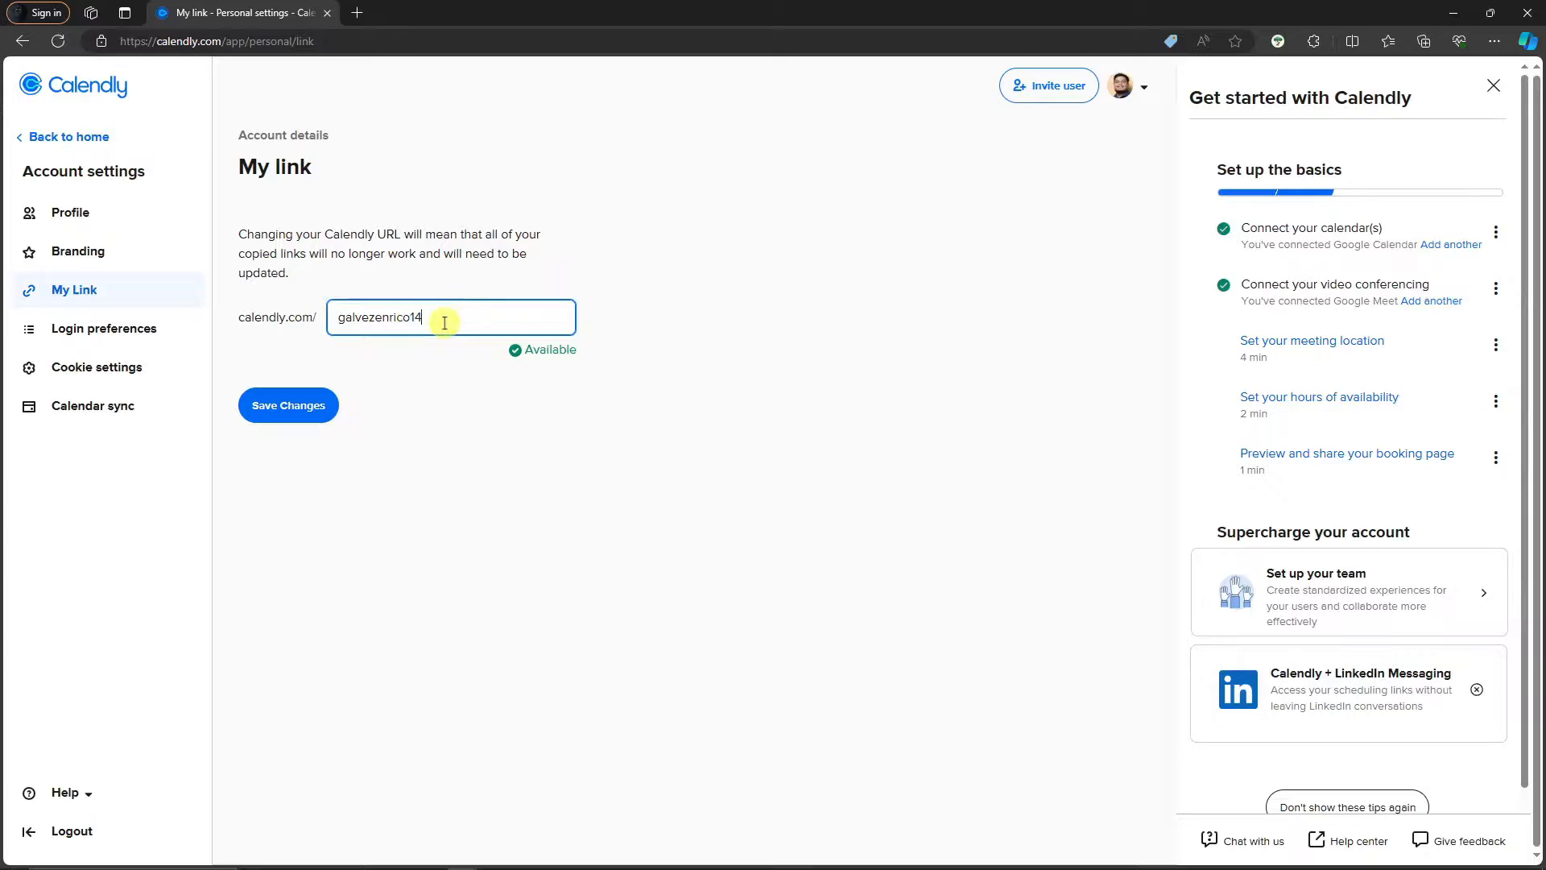
click(672, 323)
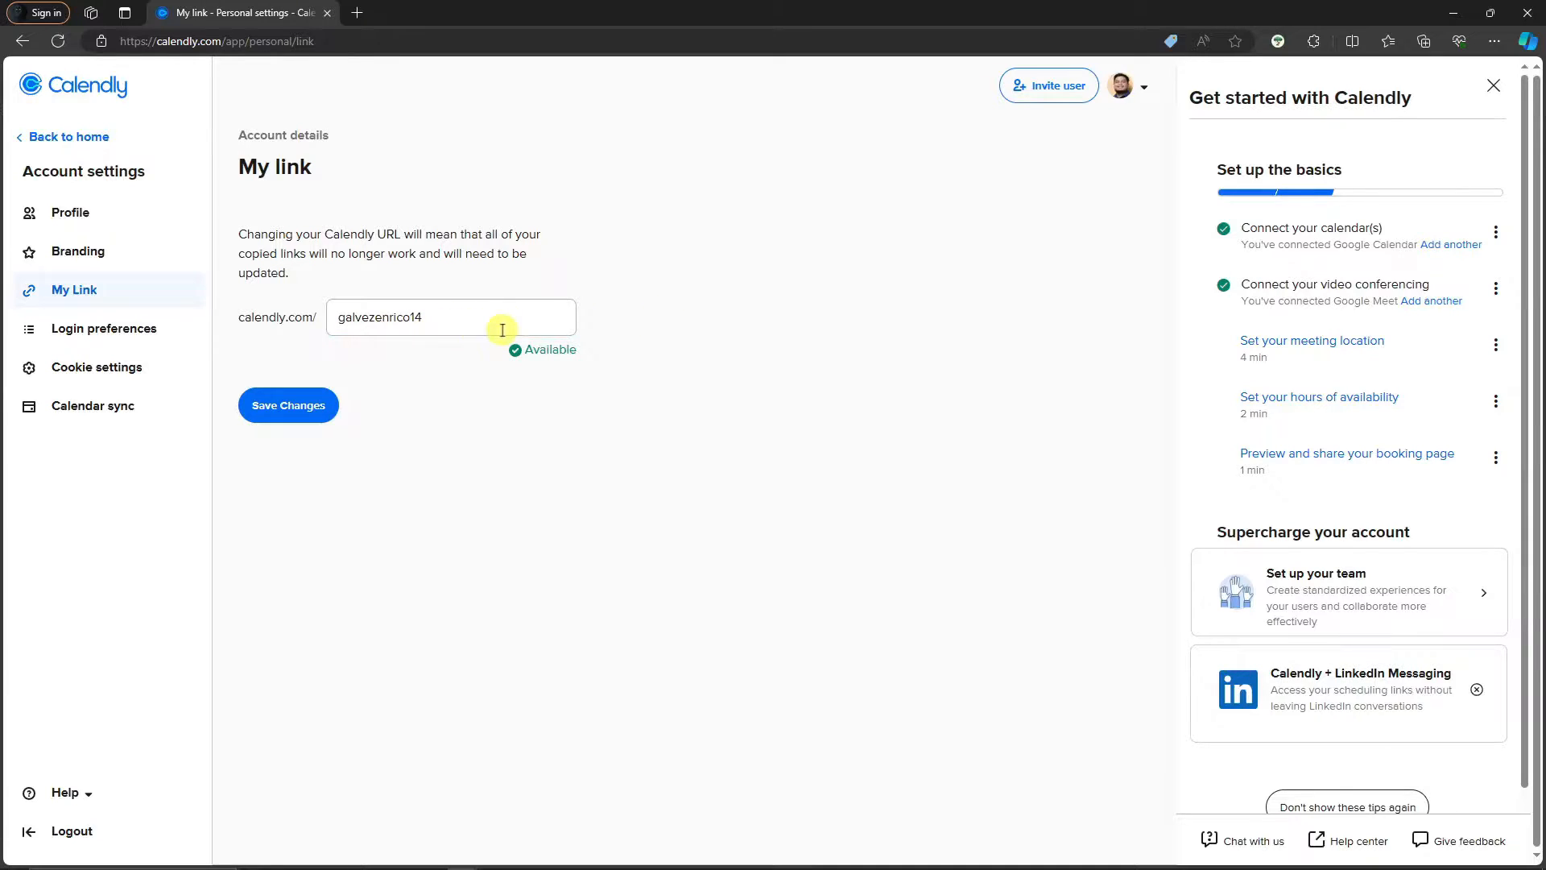
click(1492, 85)
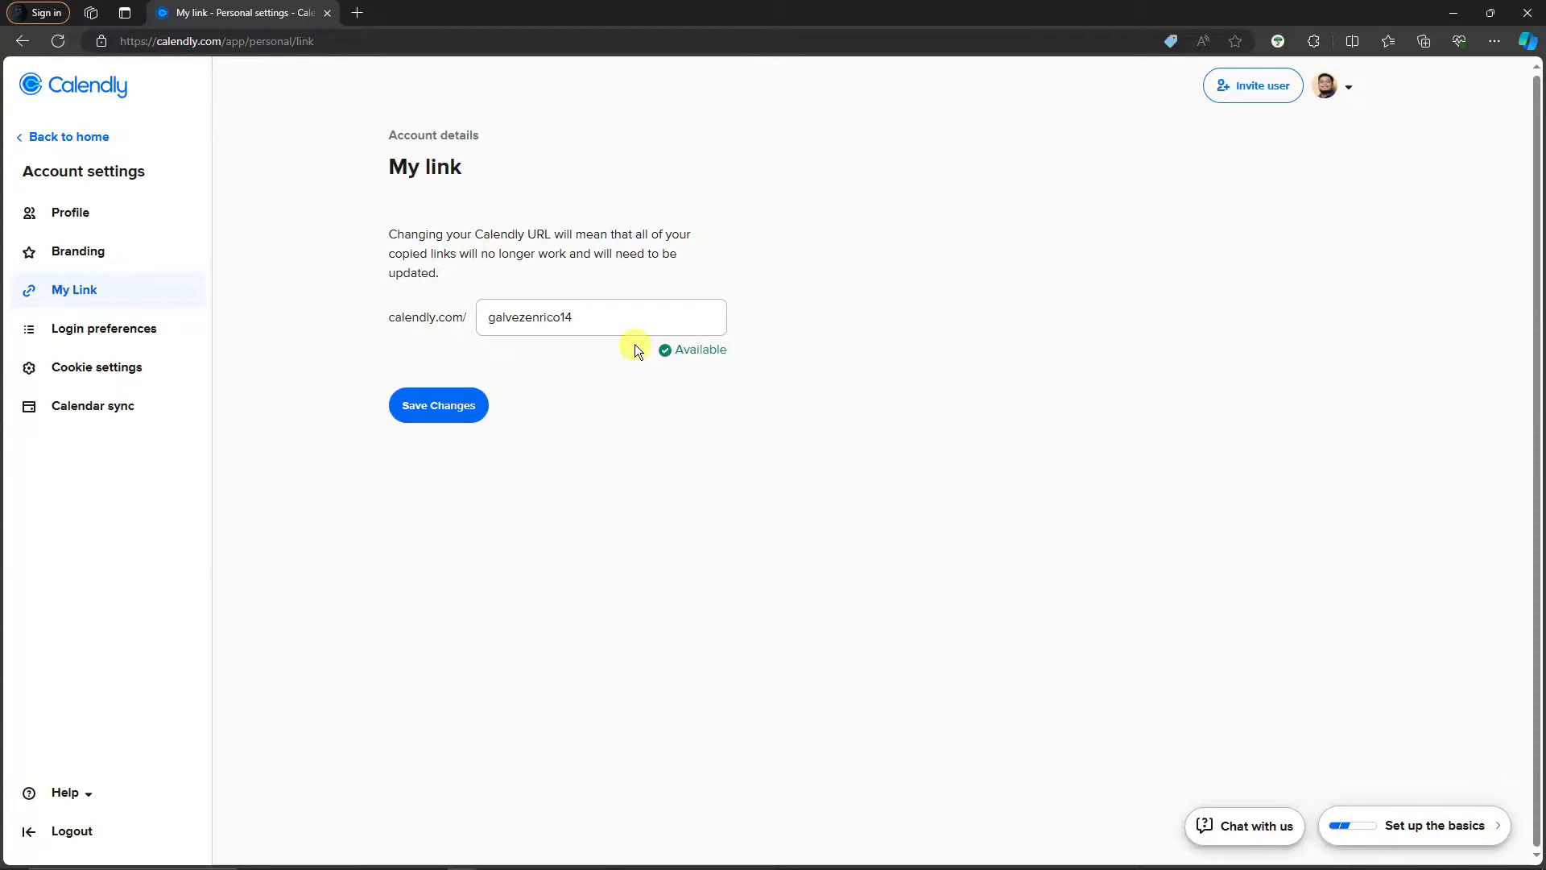
Read the Google login explanation under Login preferences, then go to Calendar sync
click(162, 328)
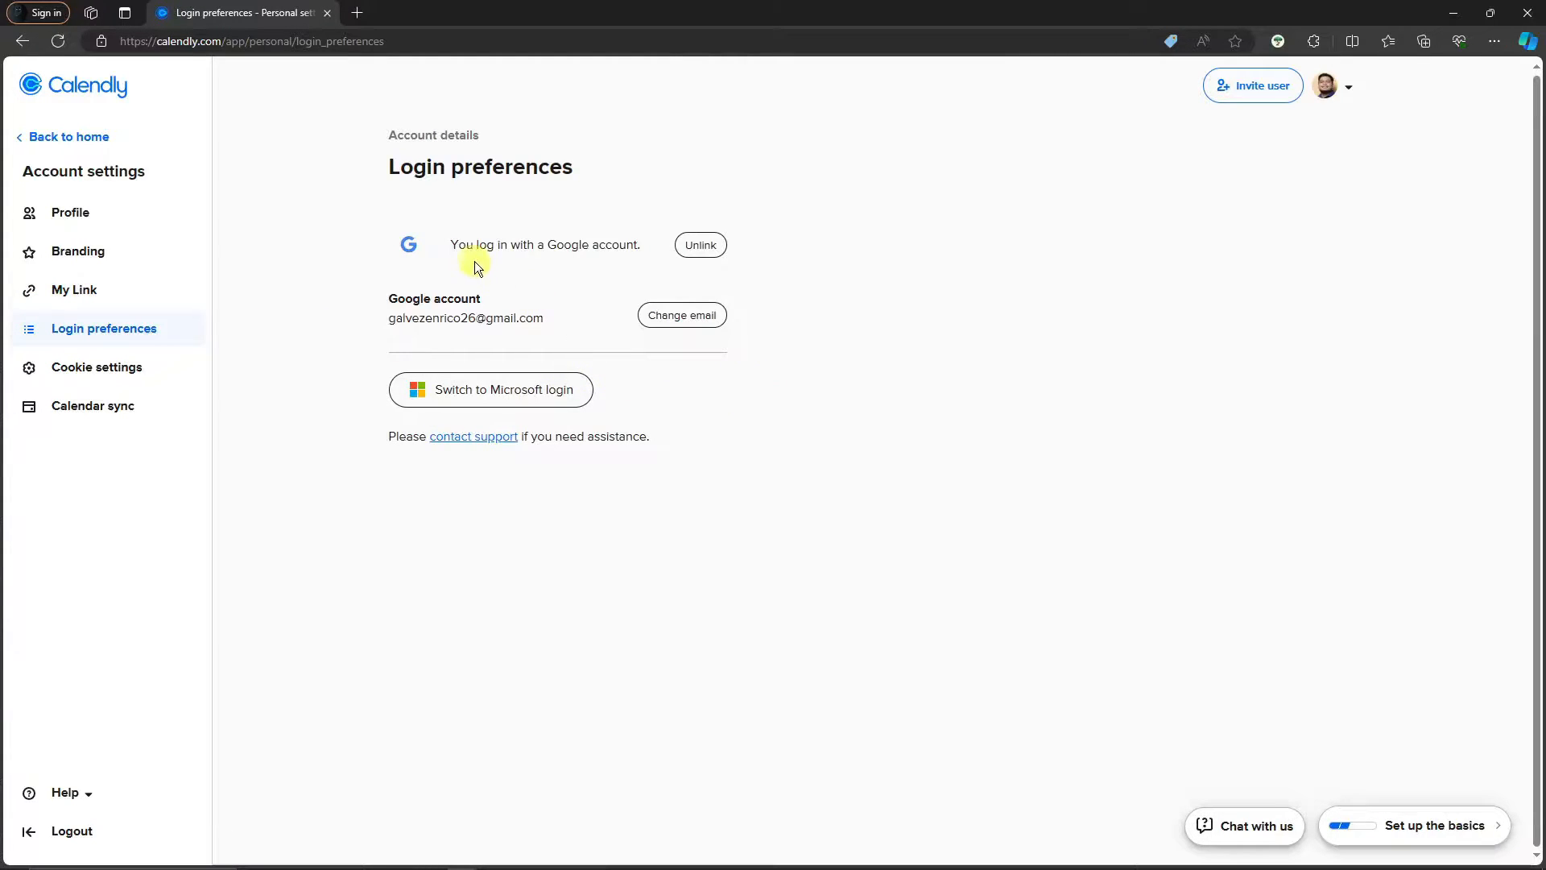
drag(450, 244, 651, 248)
click(823, 282)
click(122, 408)
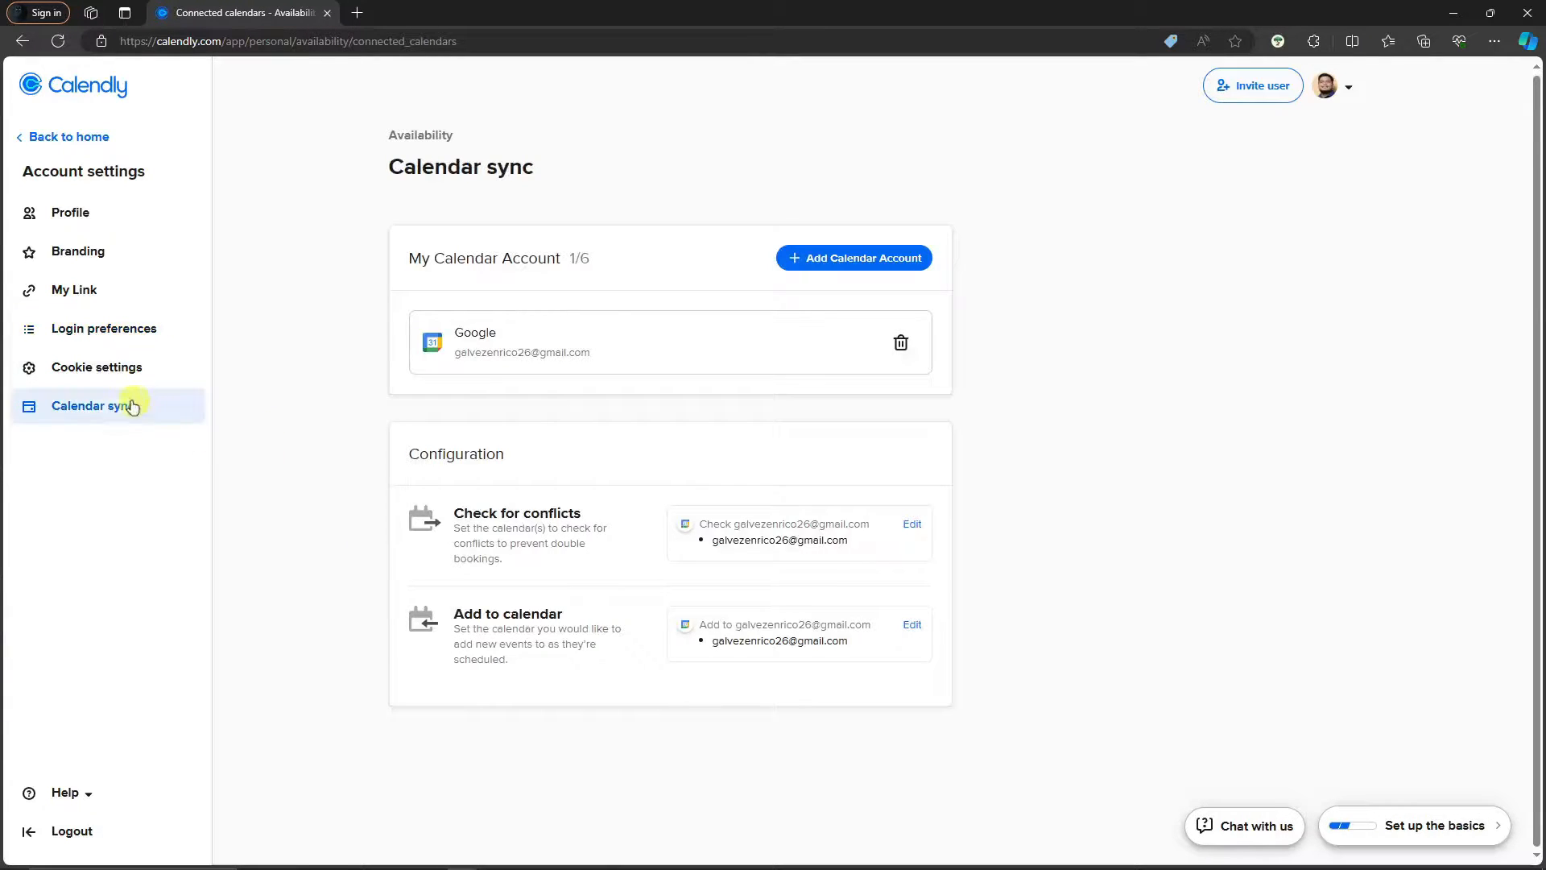
click(119, 370)
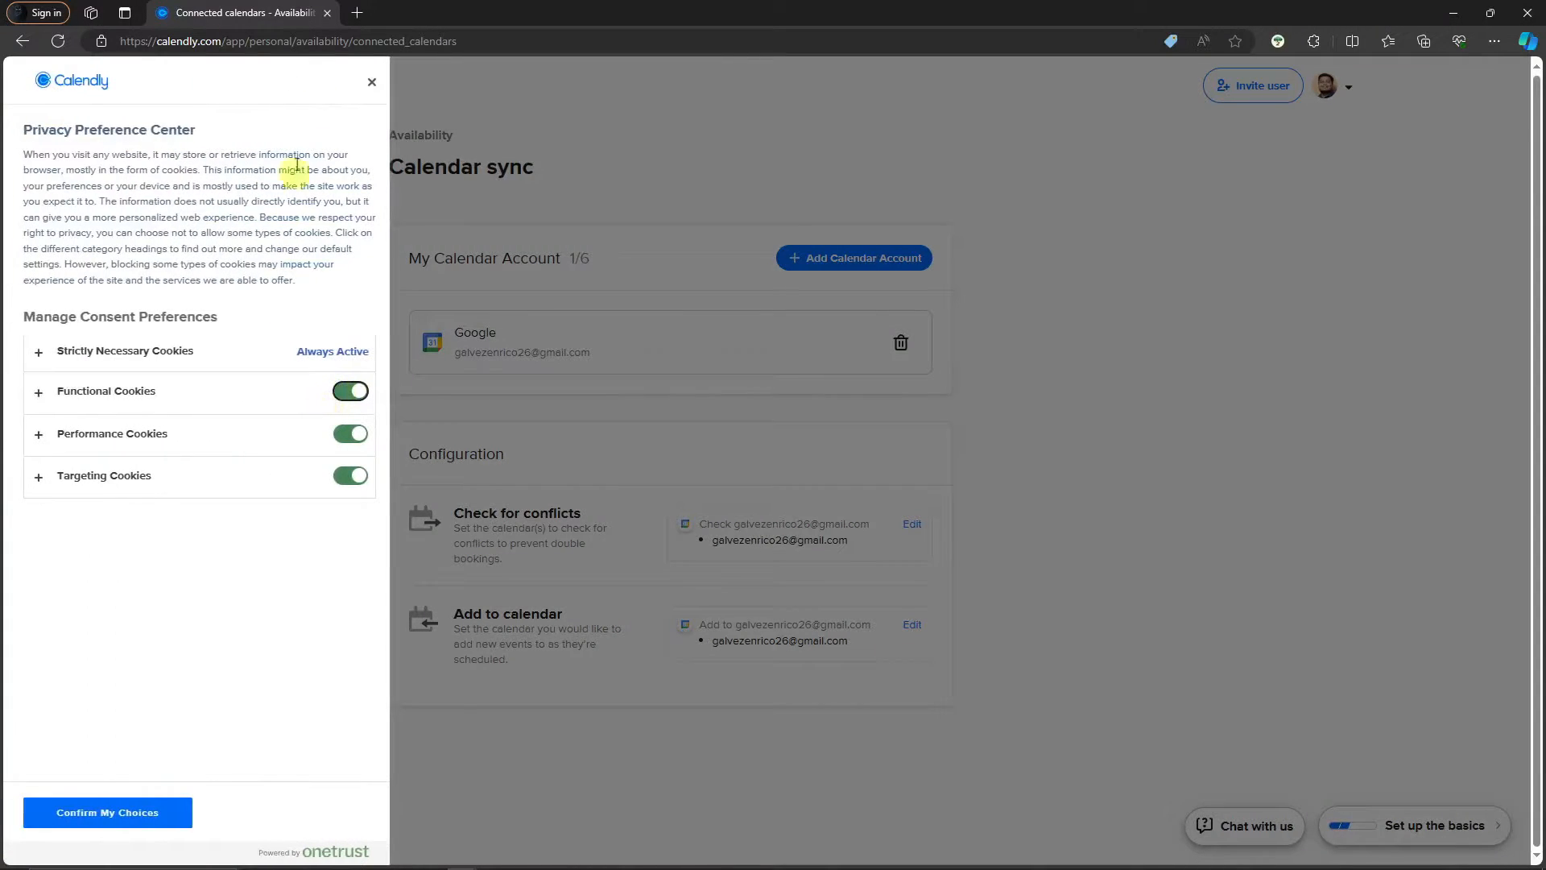
click(372, 84)
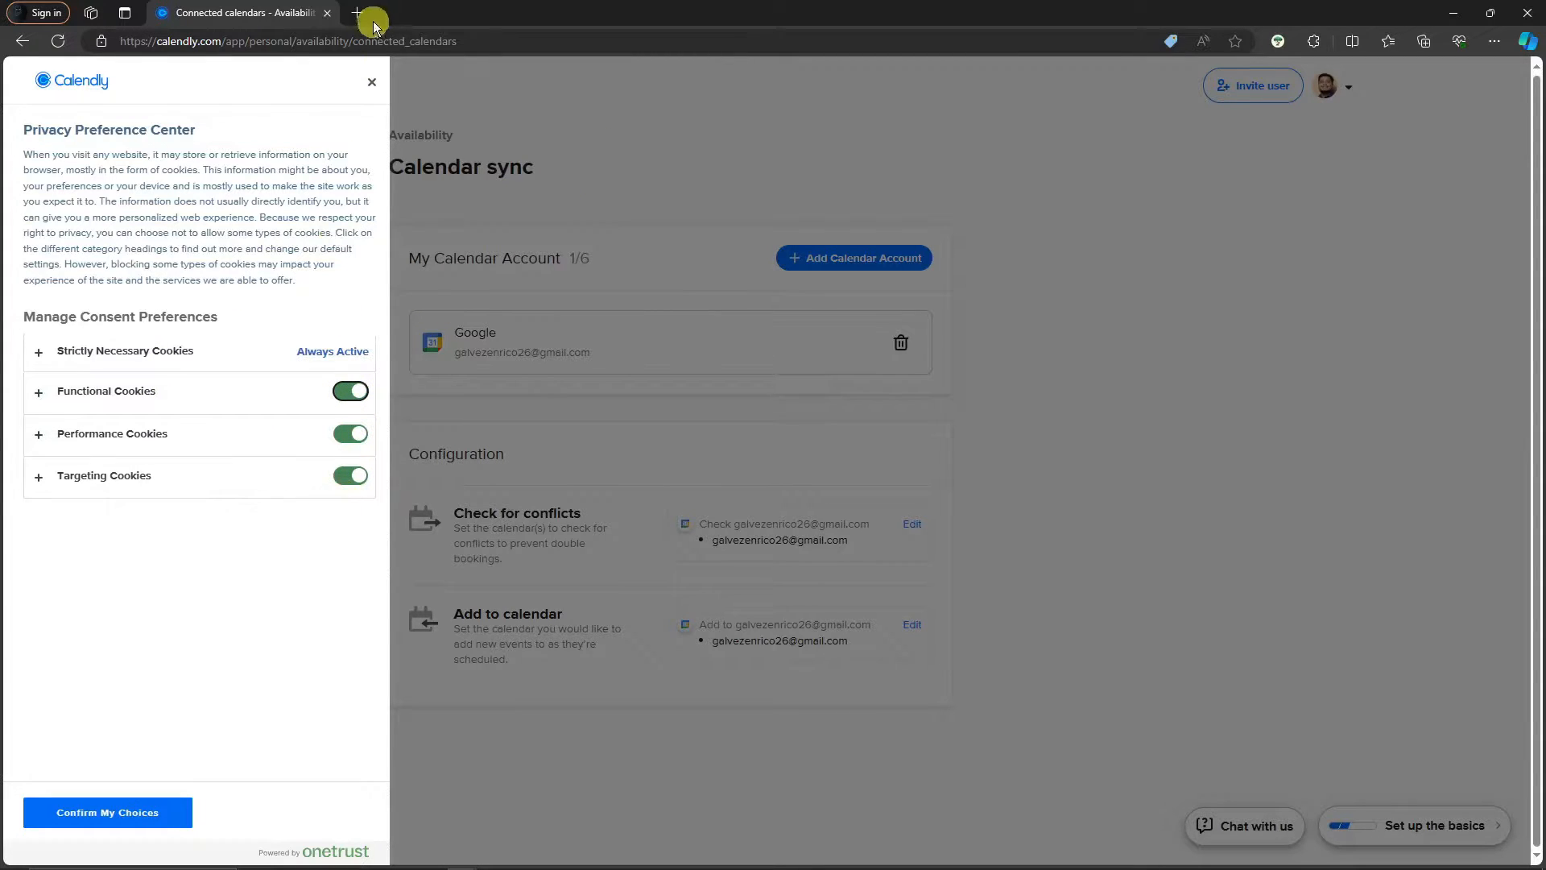
click(372, 81)
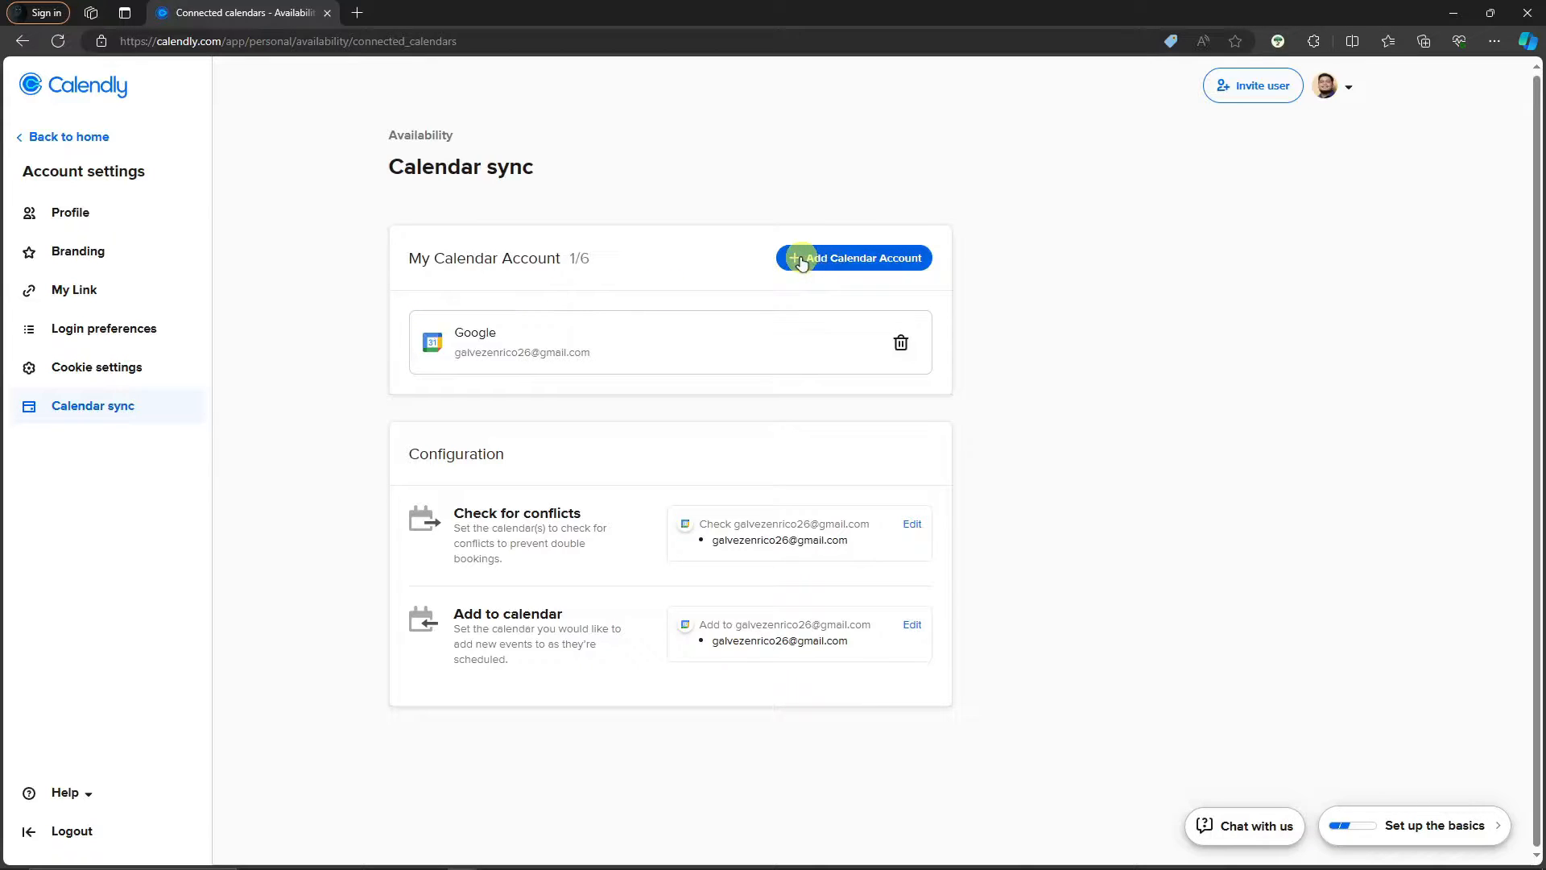
click(800, 257)
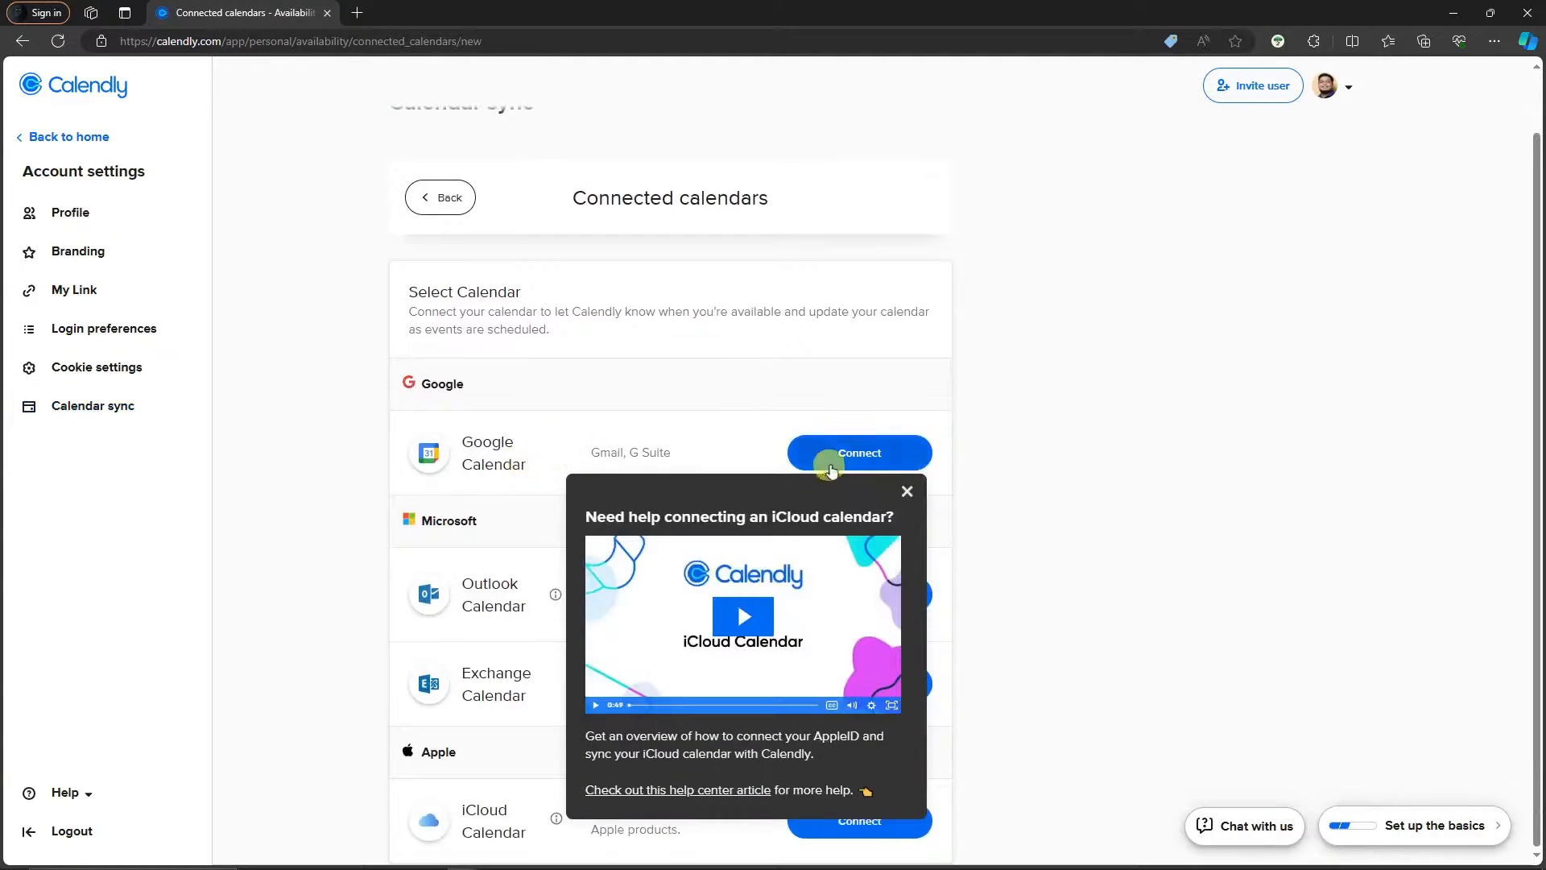
click(907, 491)
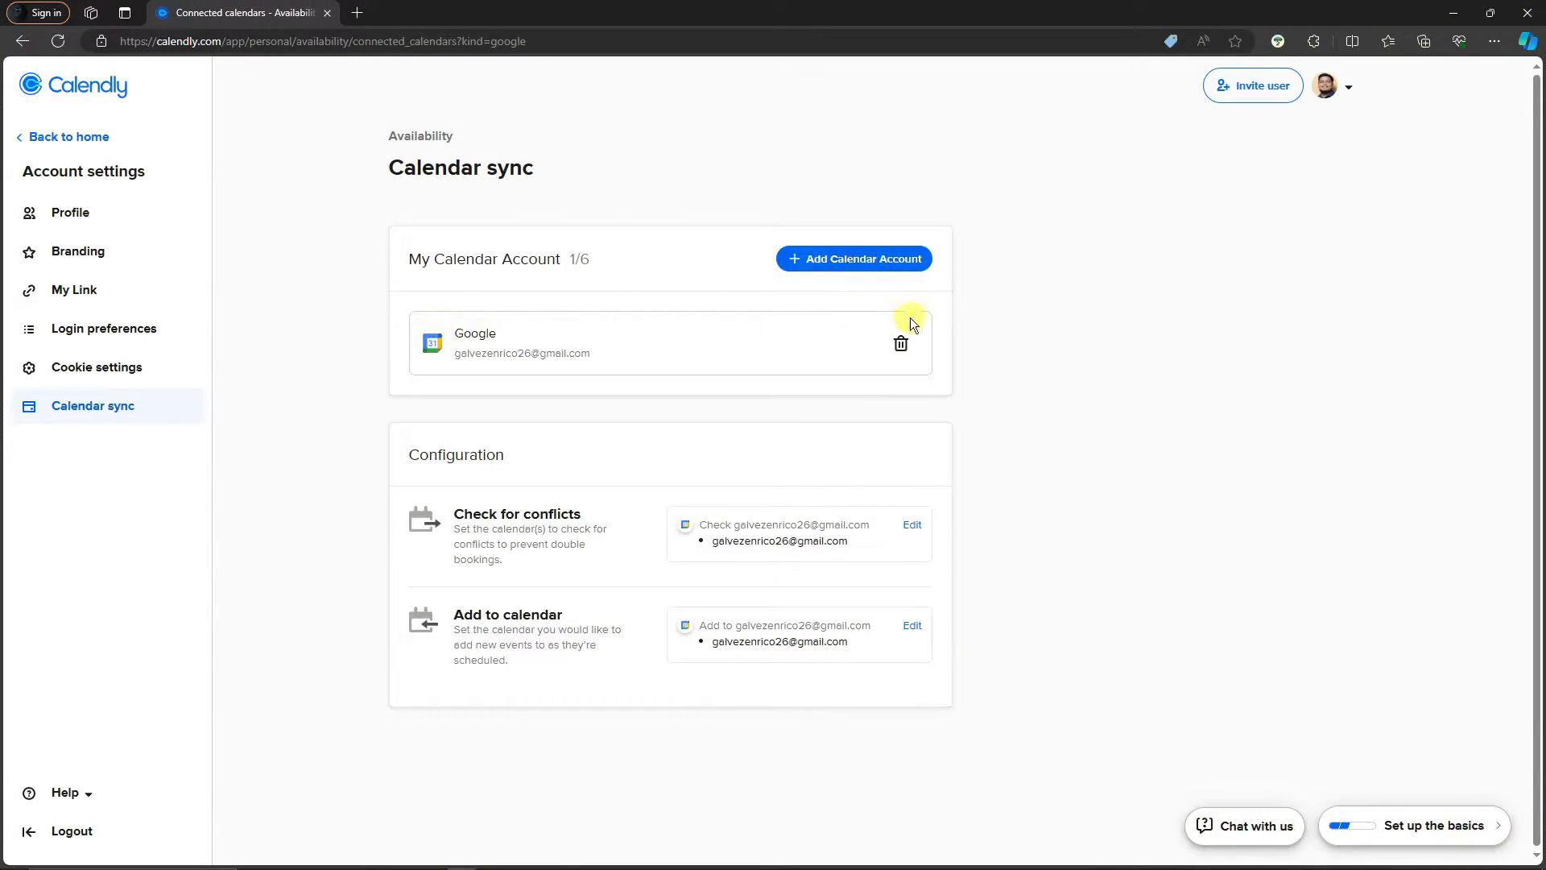
click(825, 258)
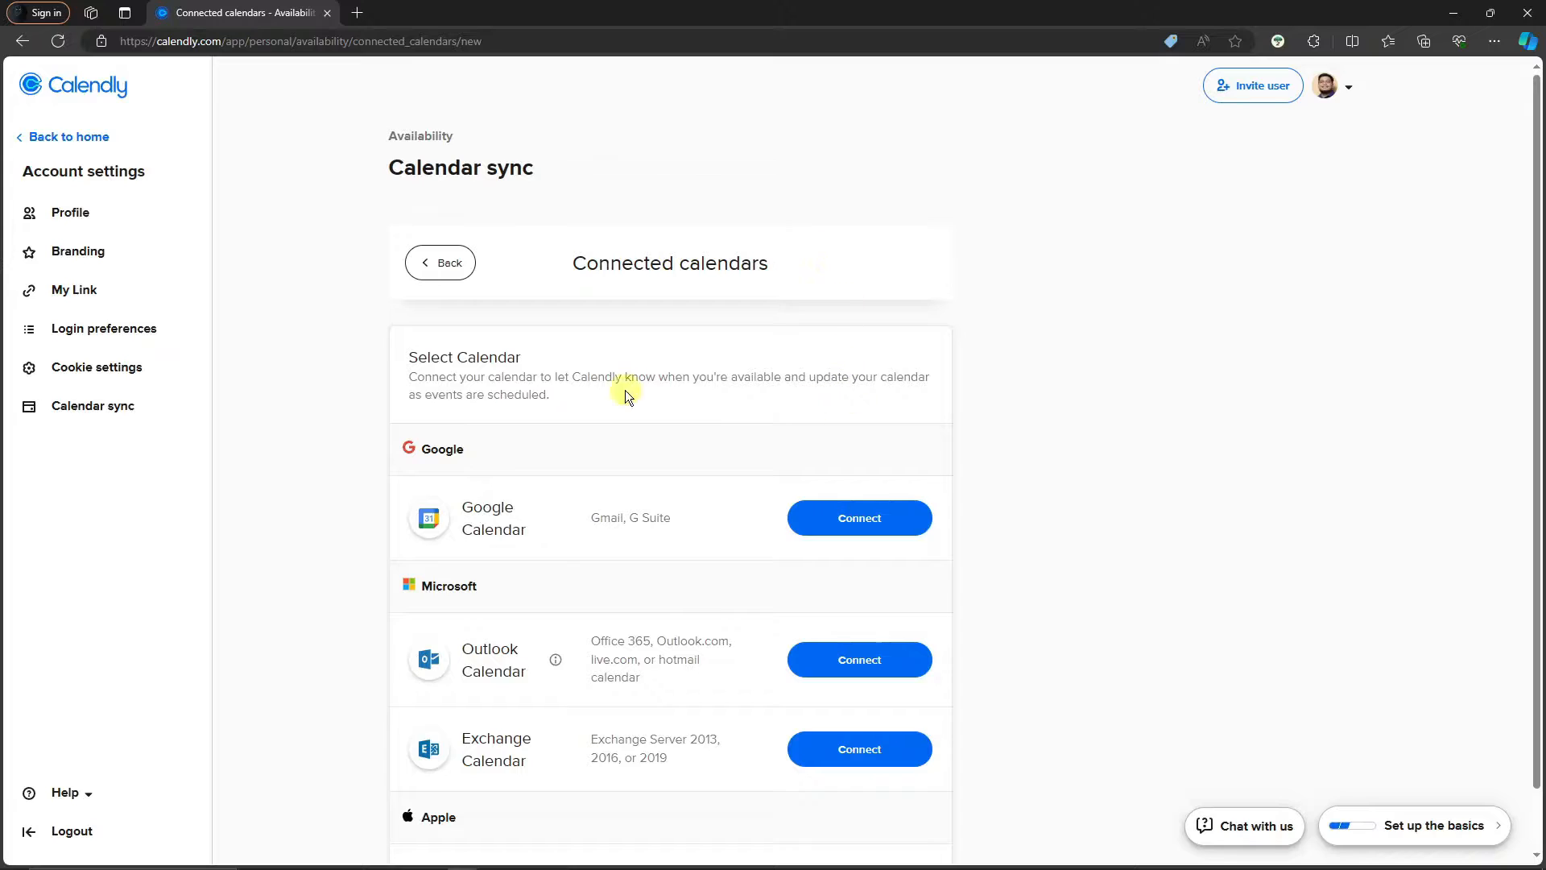
click(446, 264)
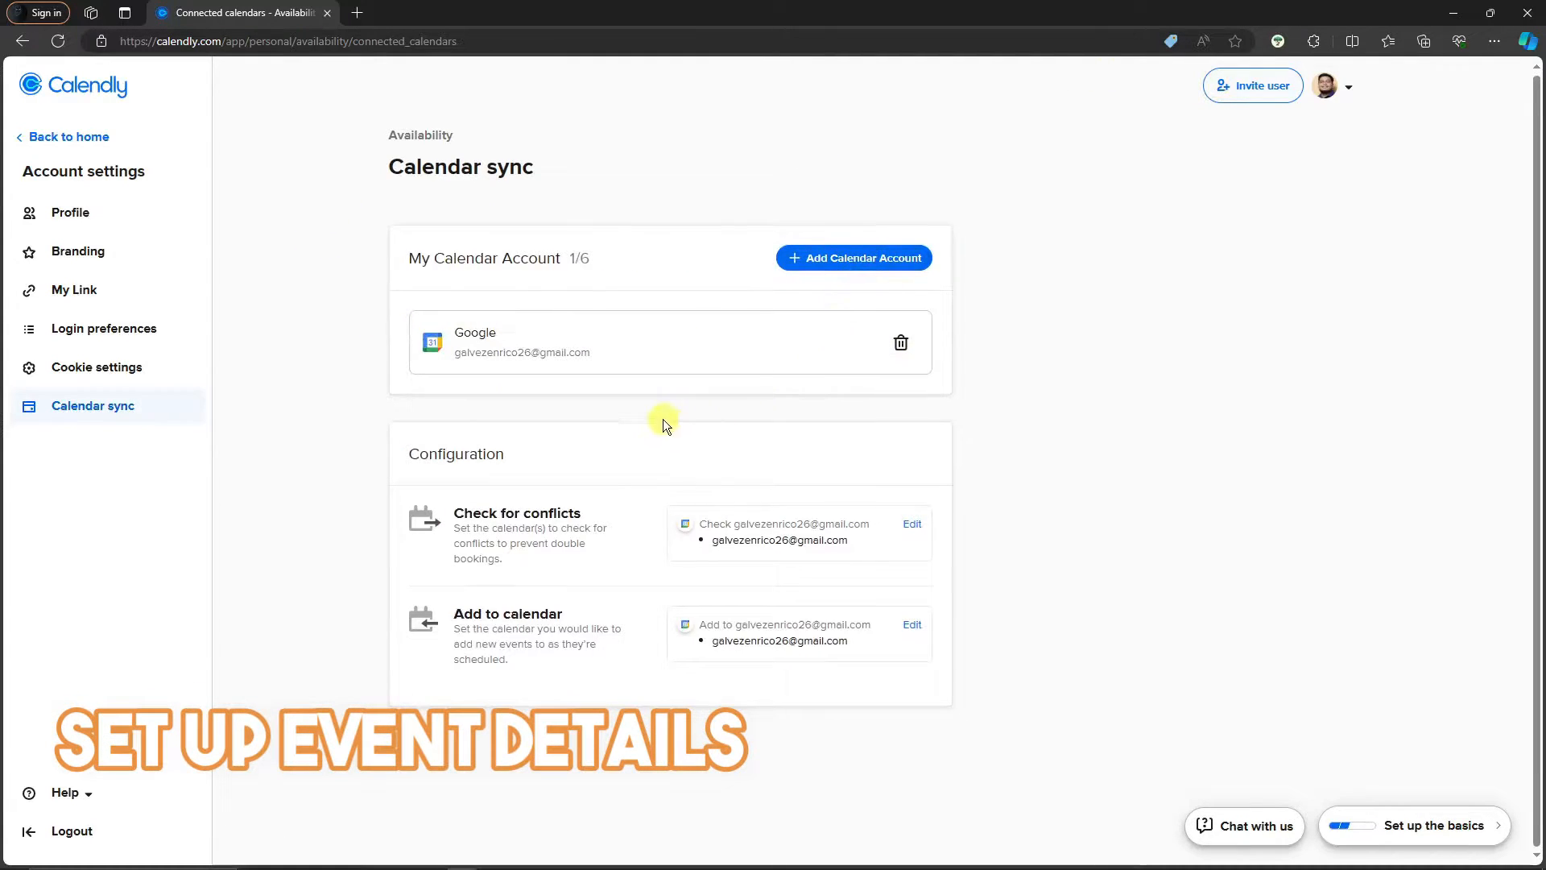
click(871, 254)
scroll(739, 515, down, 1)
scroll(740, 513, up, 1)
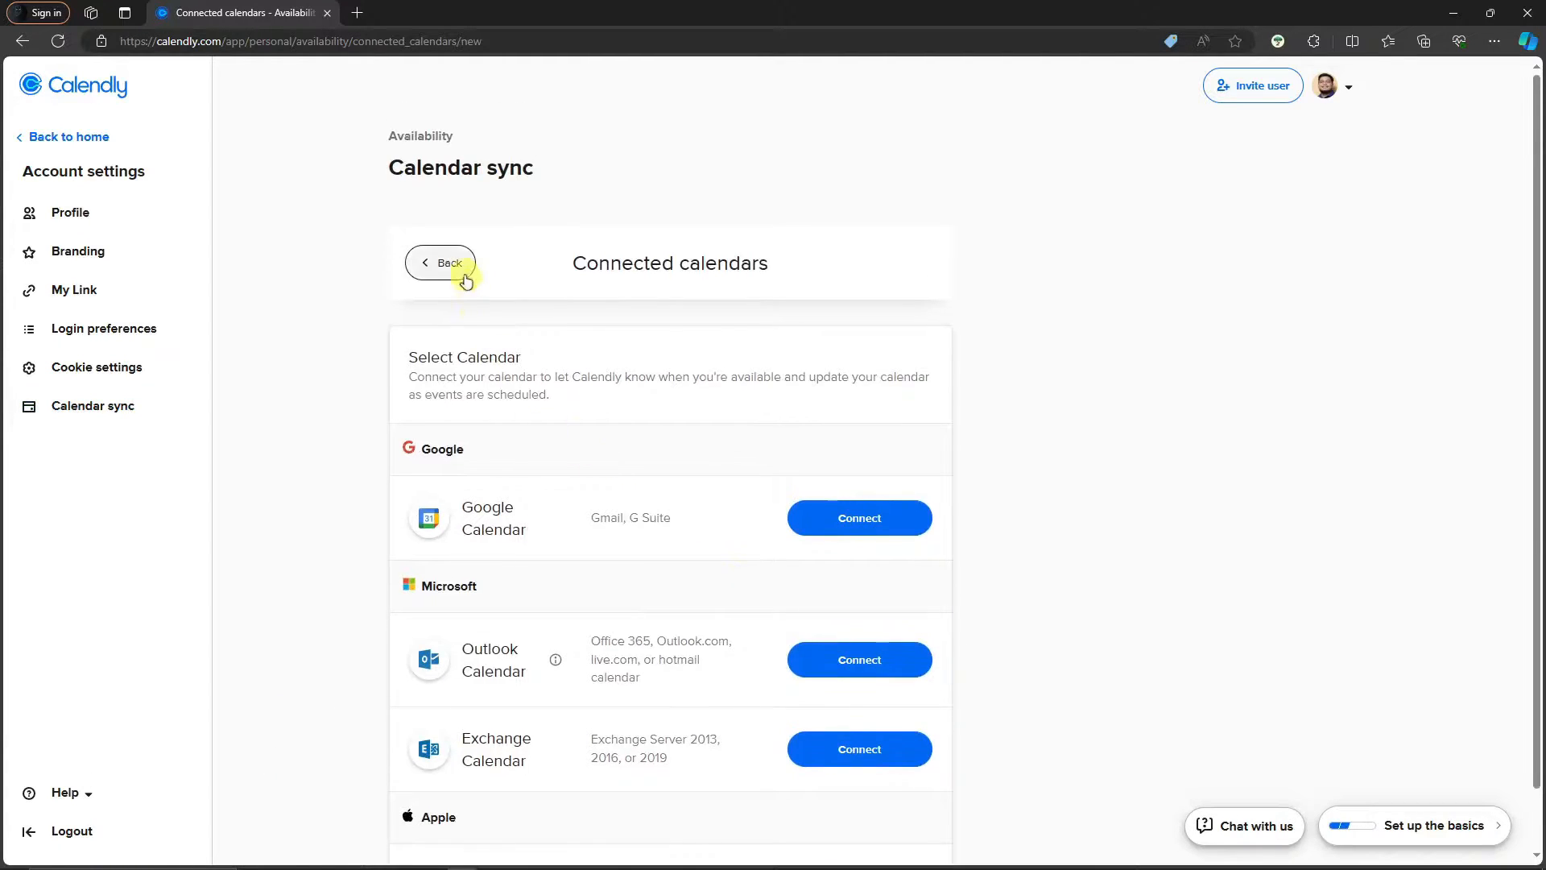
click(451, 267)
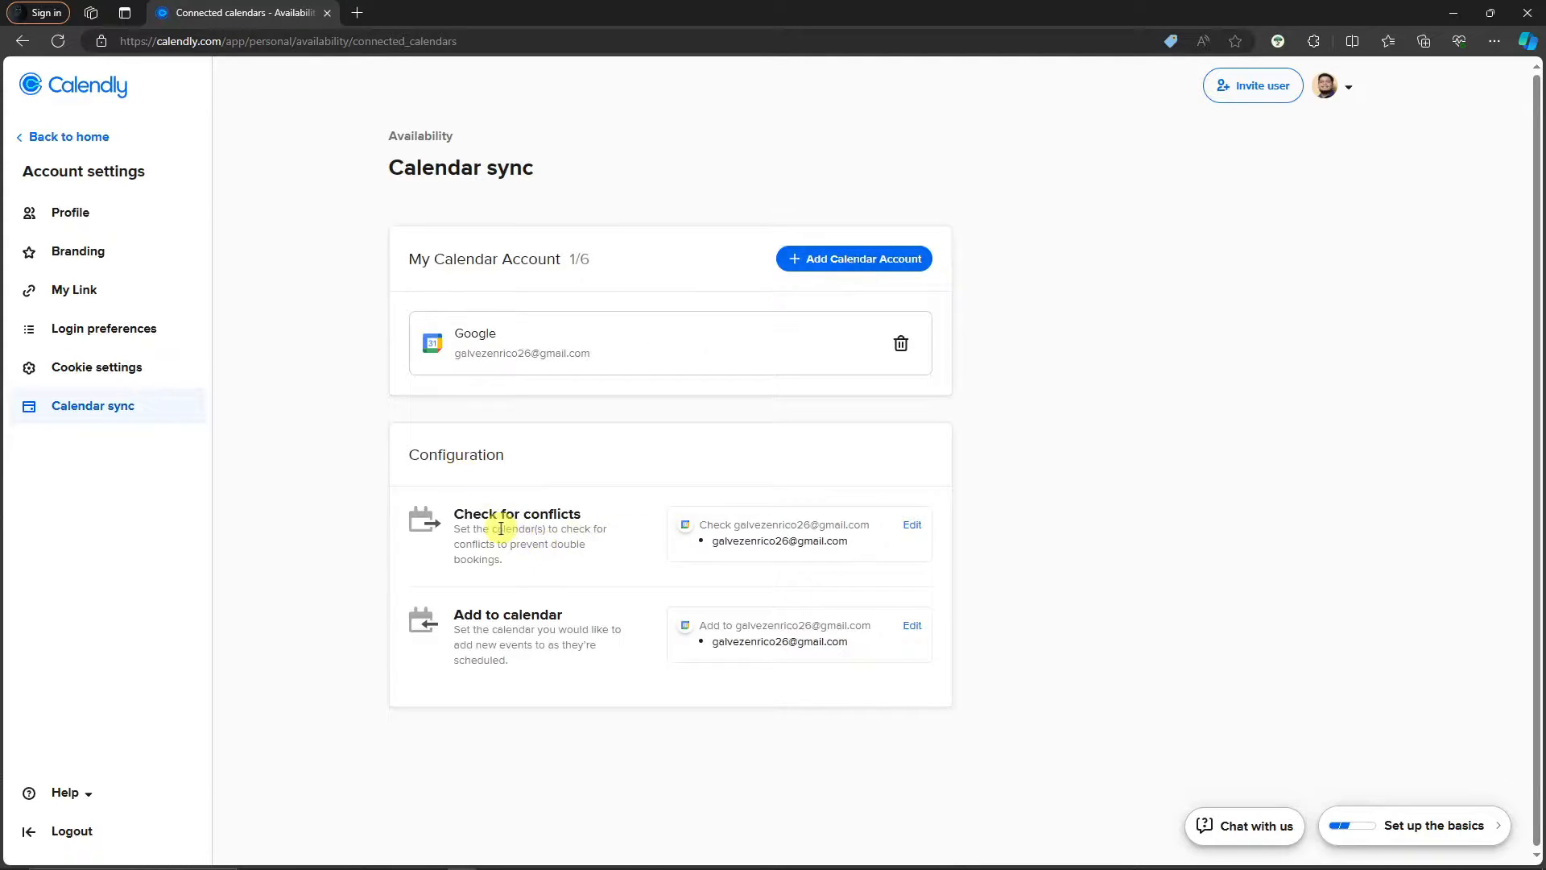
drag(464, 514, 581, 514)
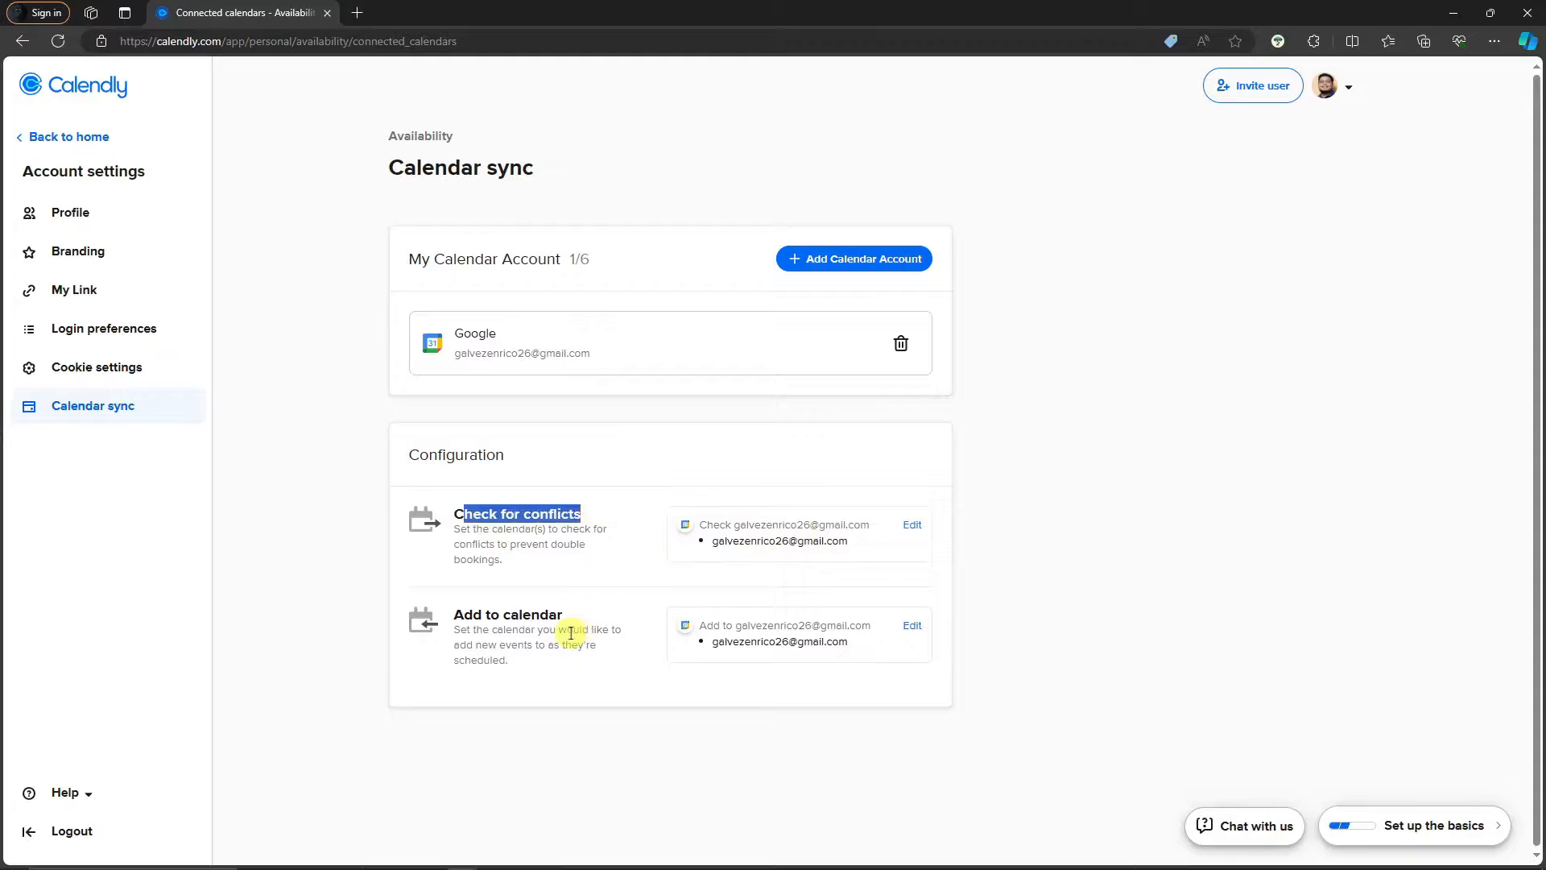
click(300, 400)
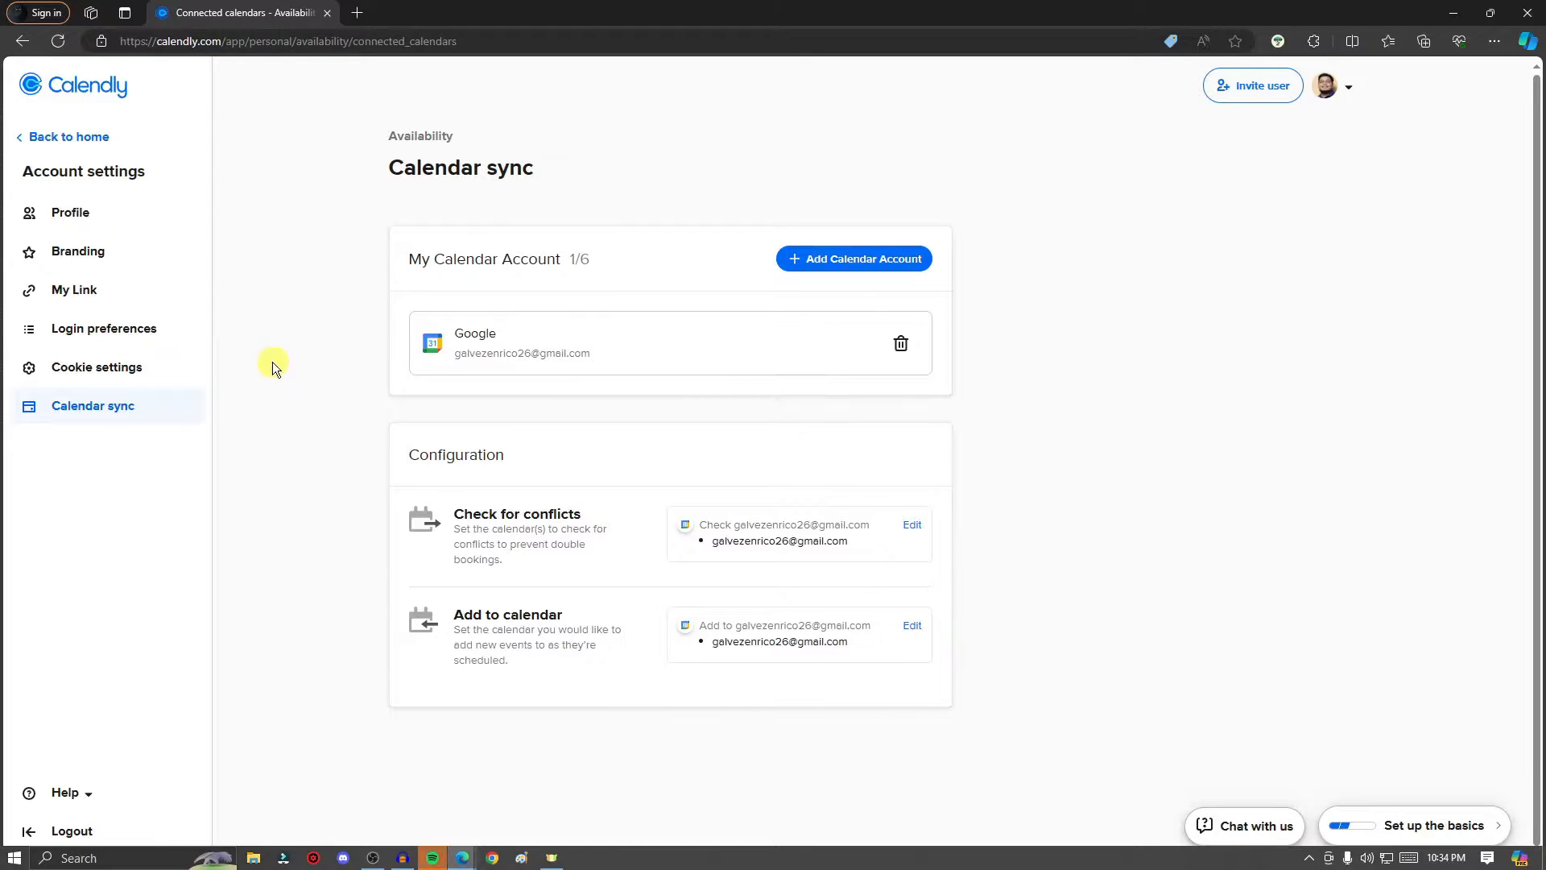
Return to the event types home and open the 30 Minute Meeting card's gear options
click(24, 142)
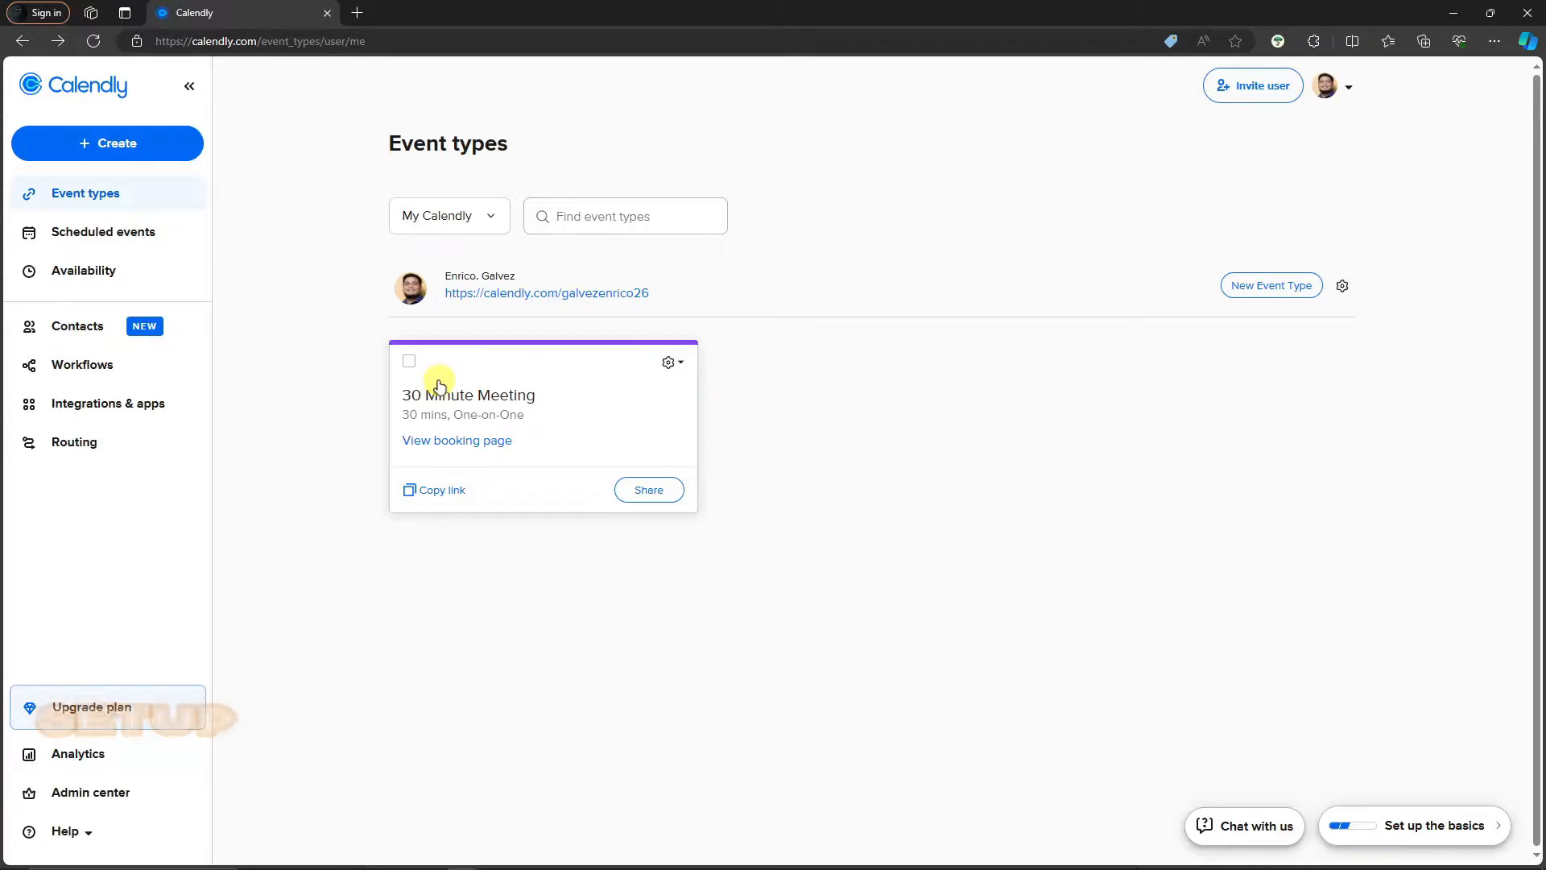
click(671, 363)
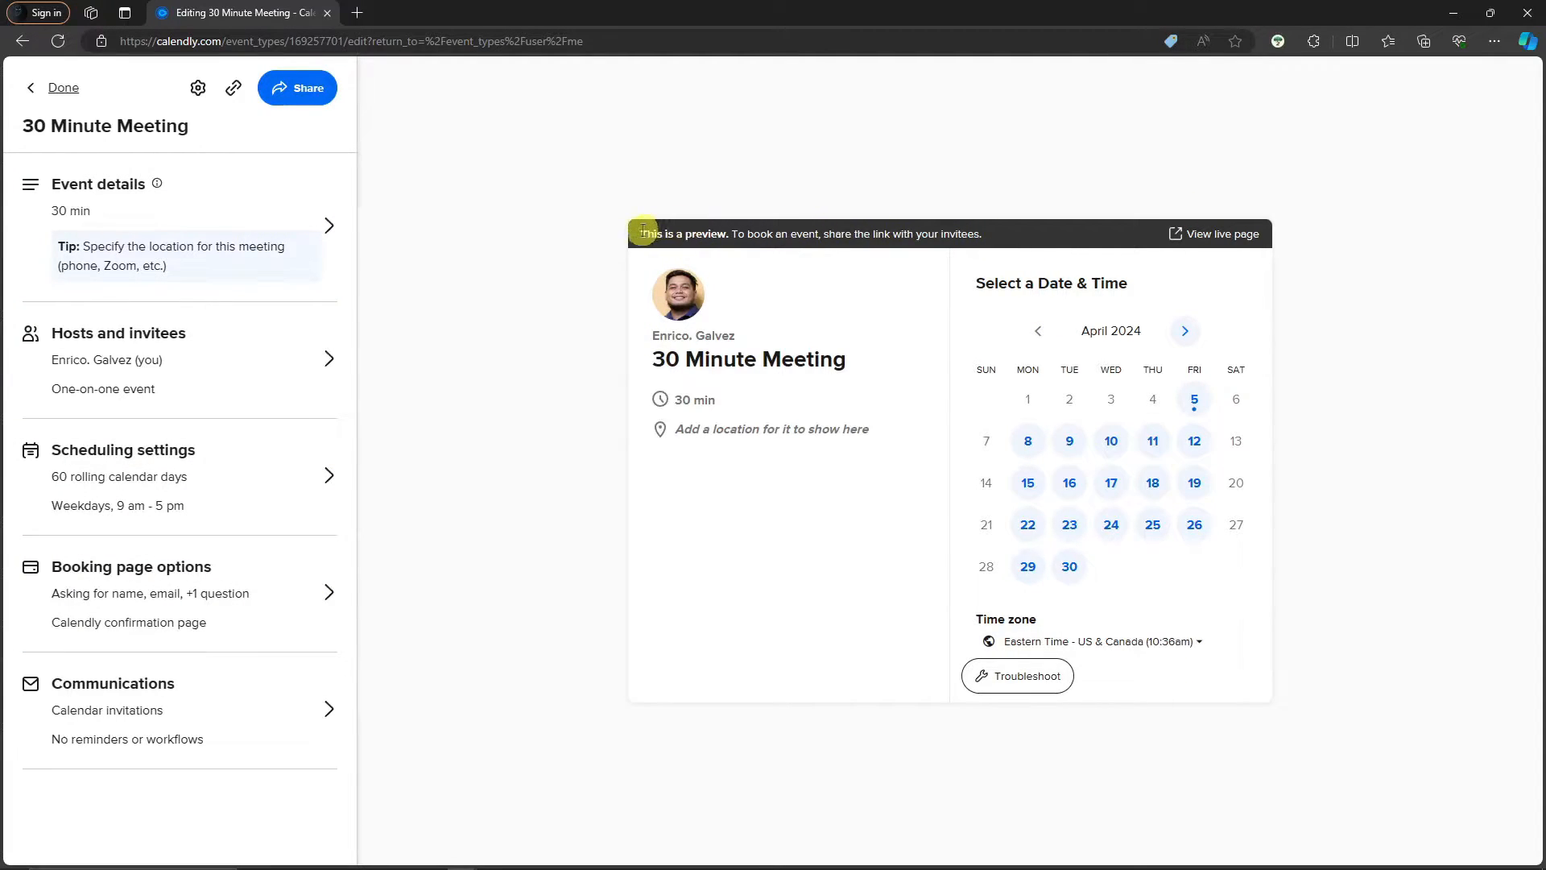
Preview the next month's dates, then change the event colour to orange
click(1184, 329)
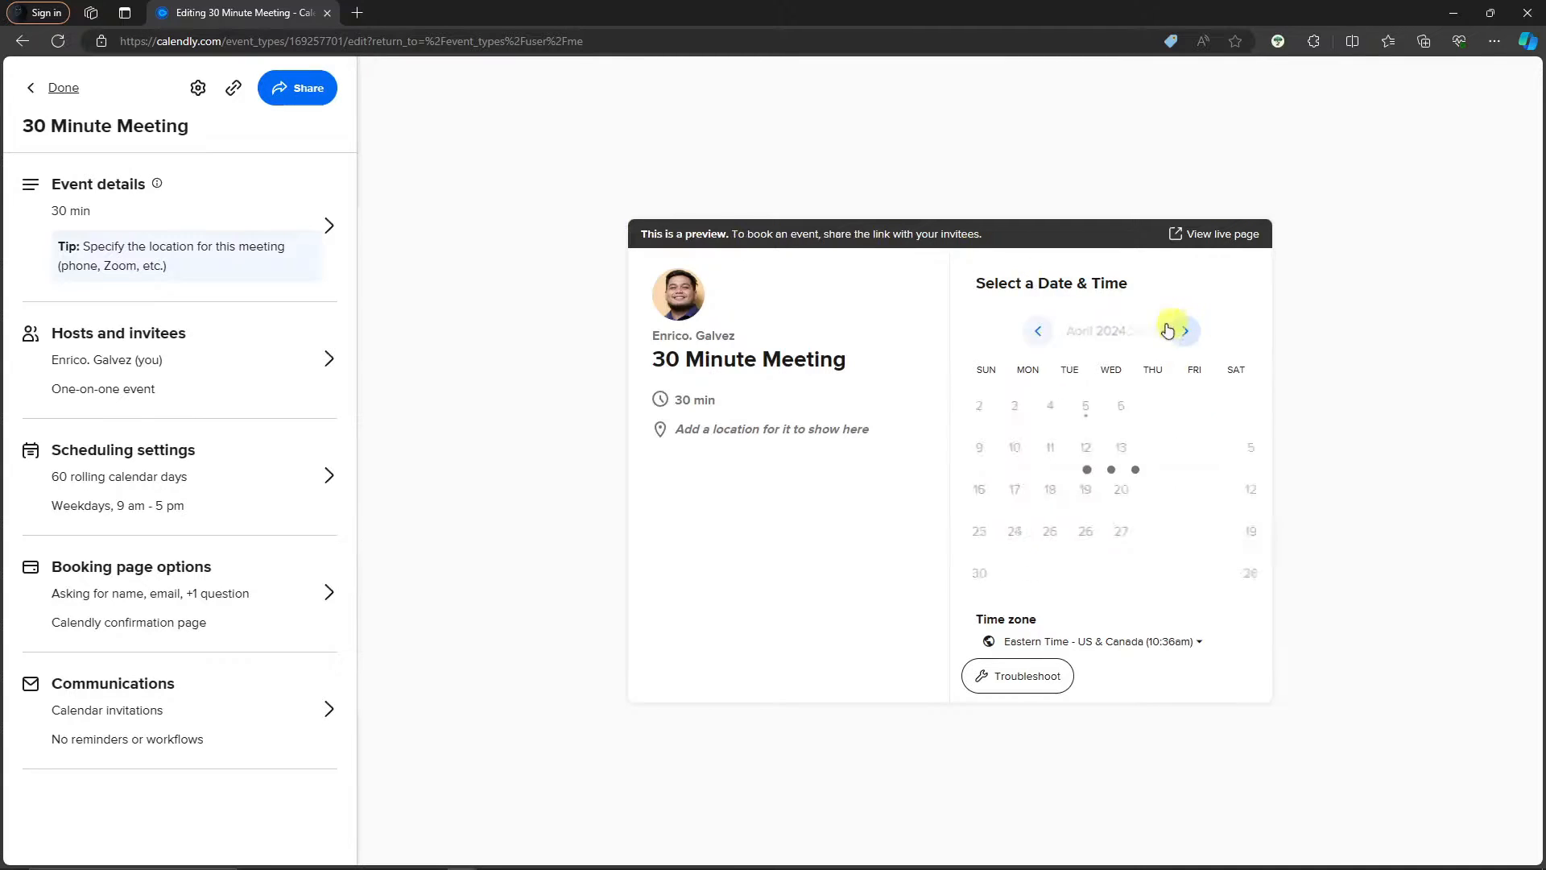
click(1038, 331)
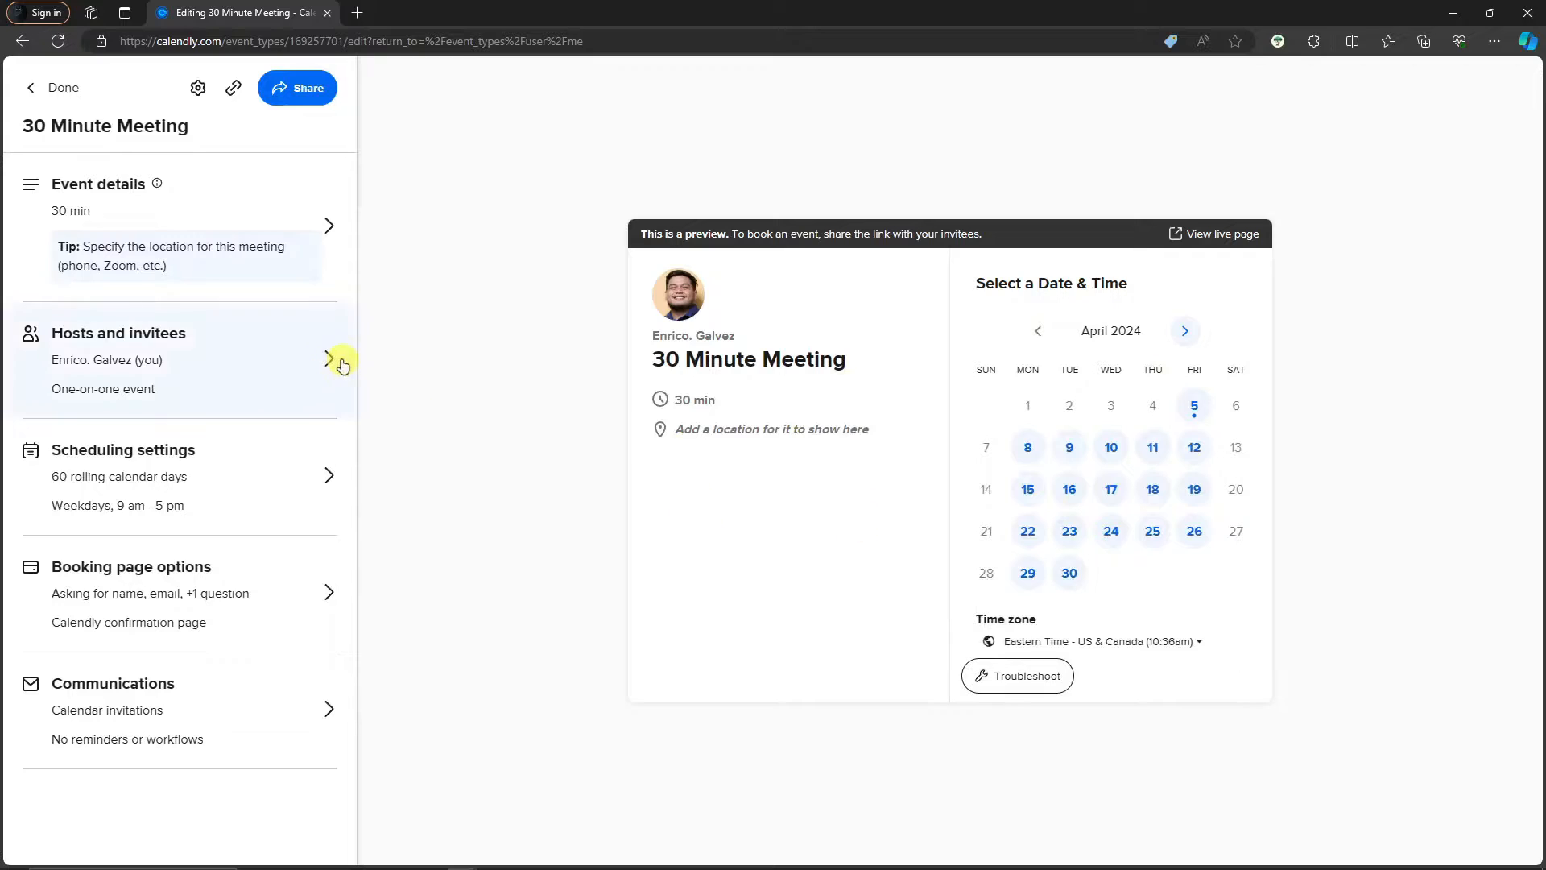
click(306, 233)
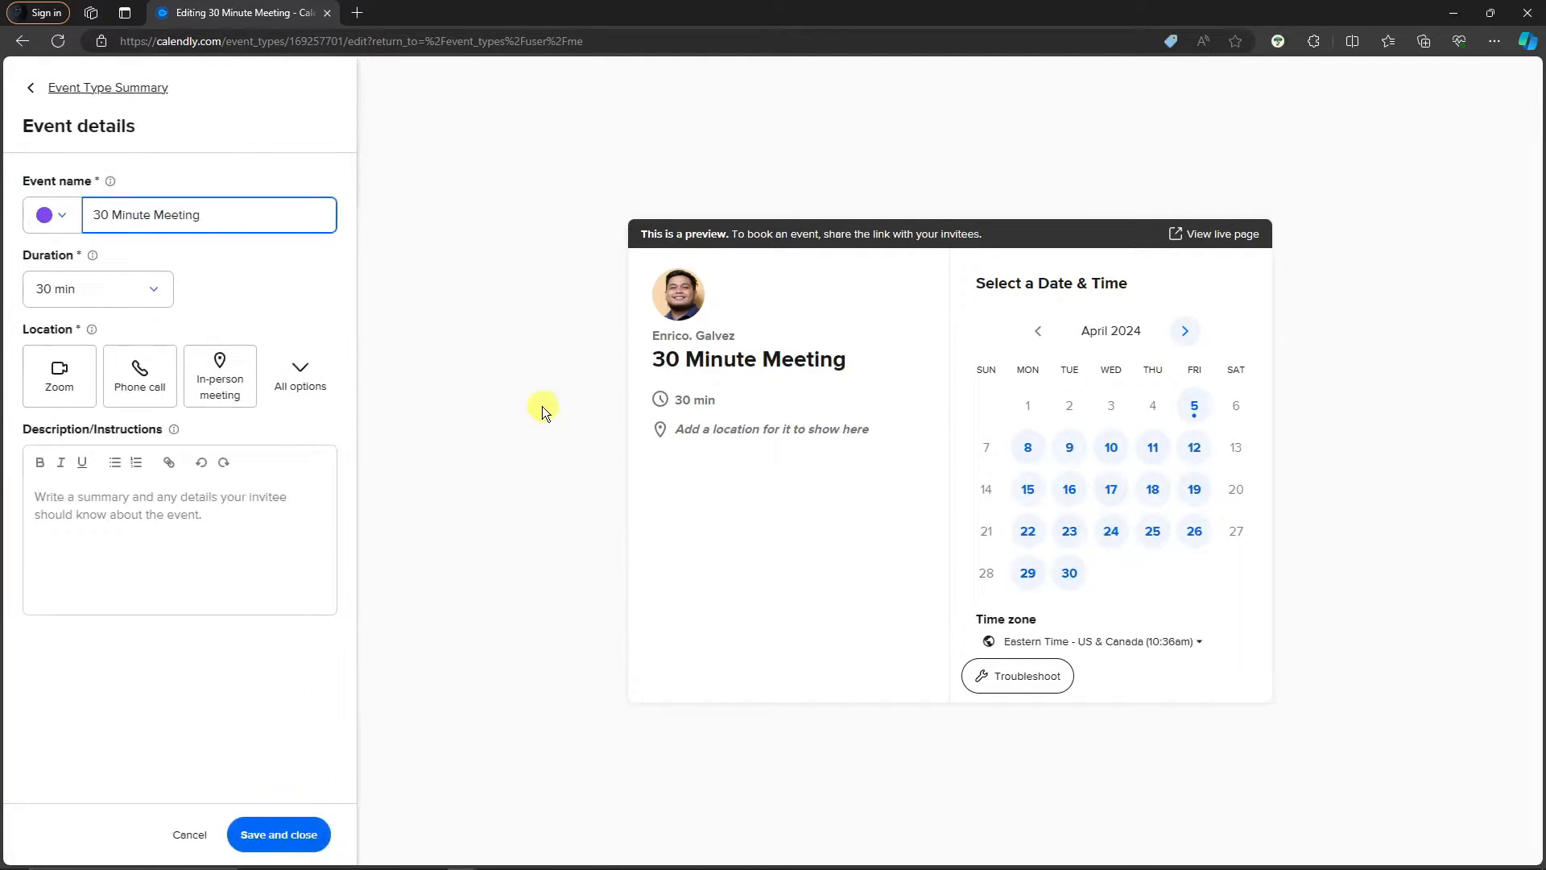
click(52, 214)
click(52, 215)
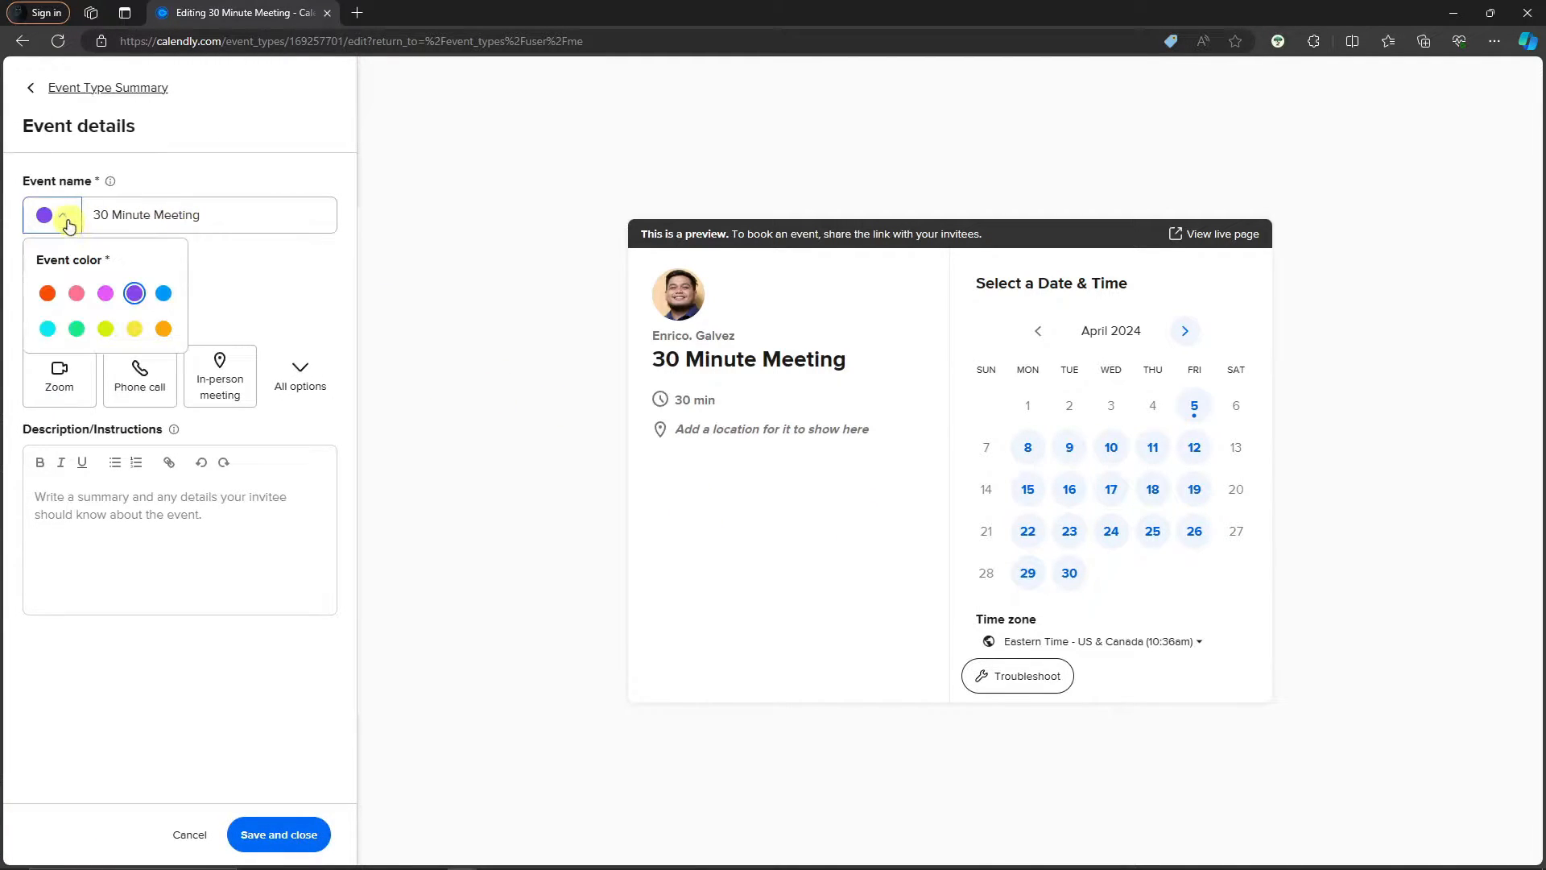
click(48, 293)
click(57, 214)
click(52, 215)
Rename the event to SAMPLE MEETING and set its duration to 15 min
click(234, 211)
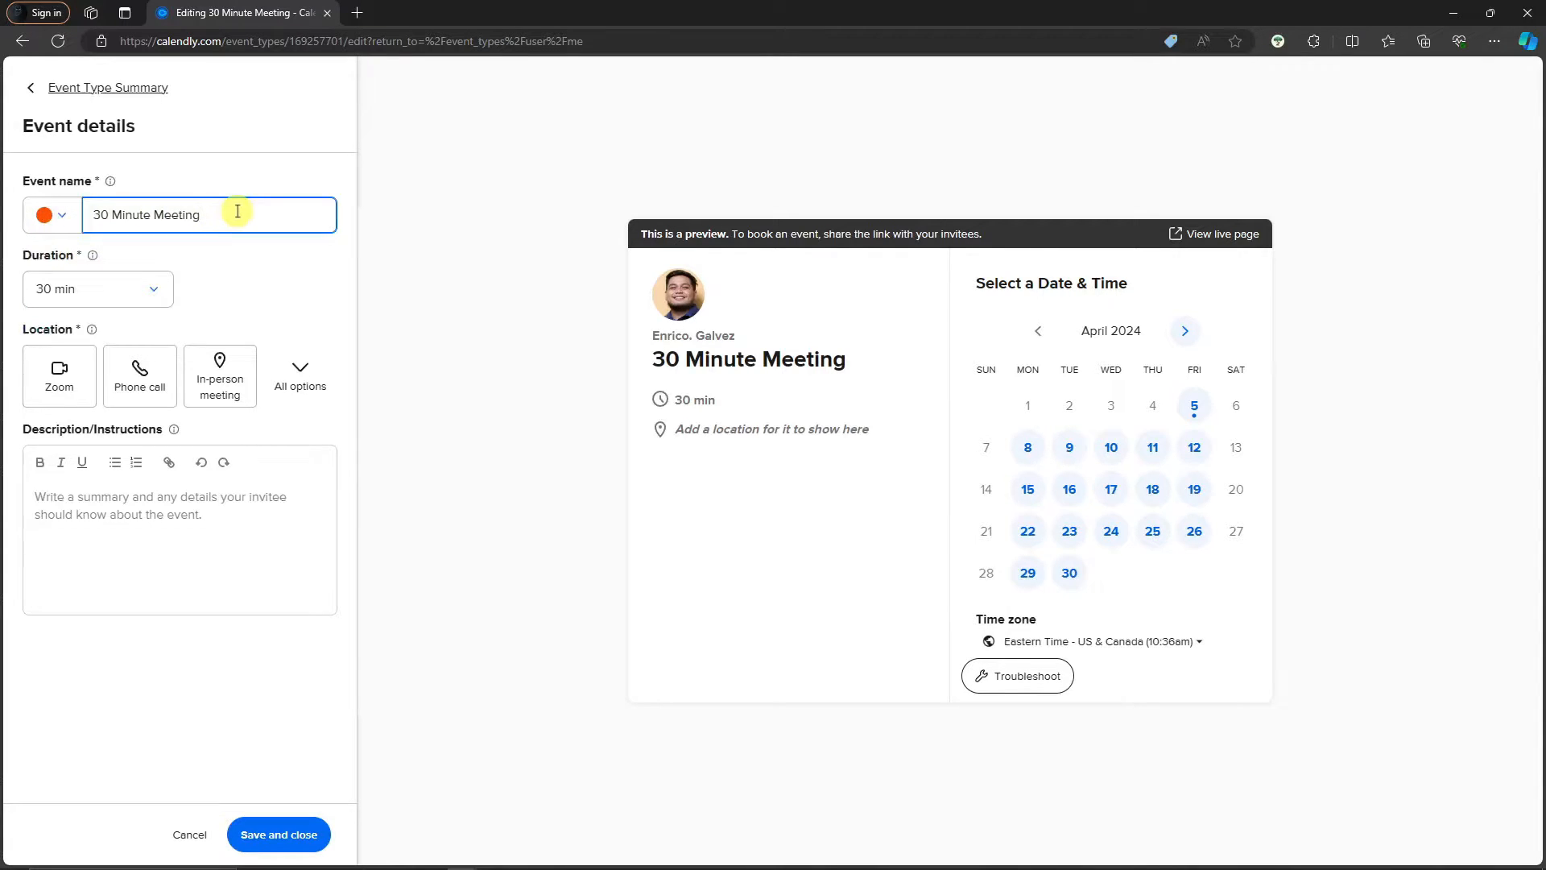
drag(237, 210, 94, 213)
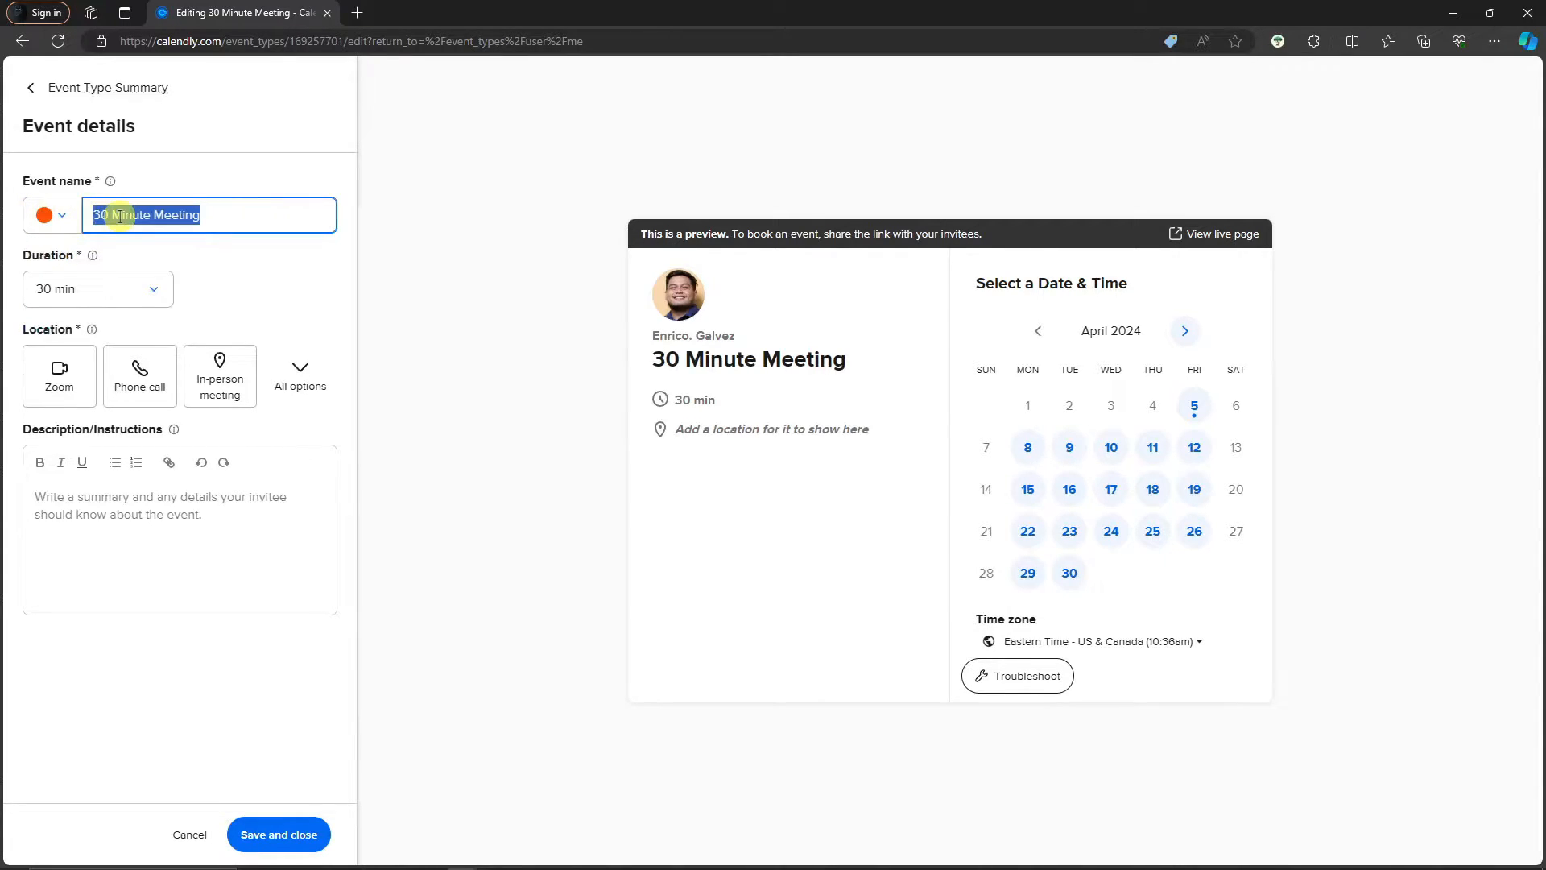
text(SAMPLE MEETING)
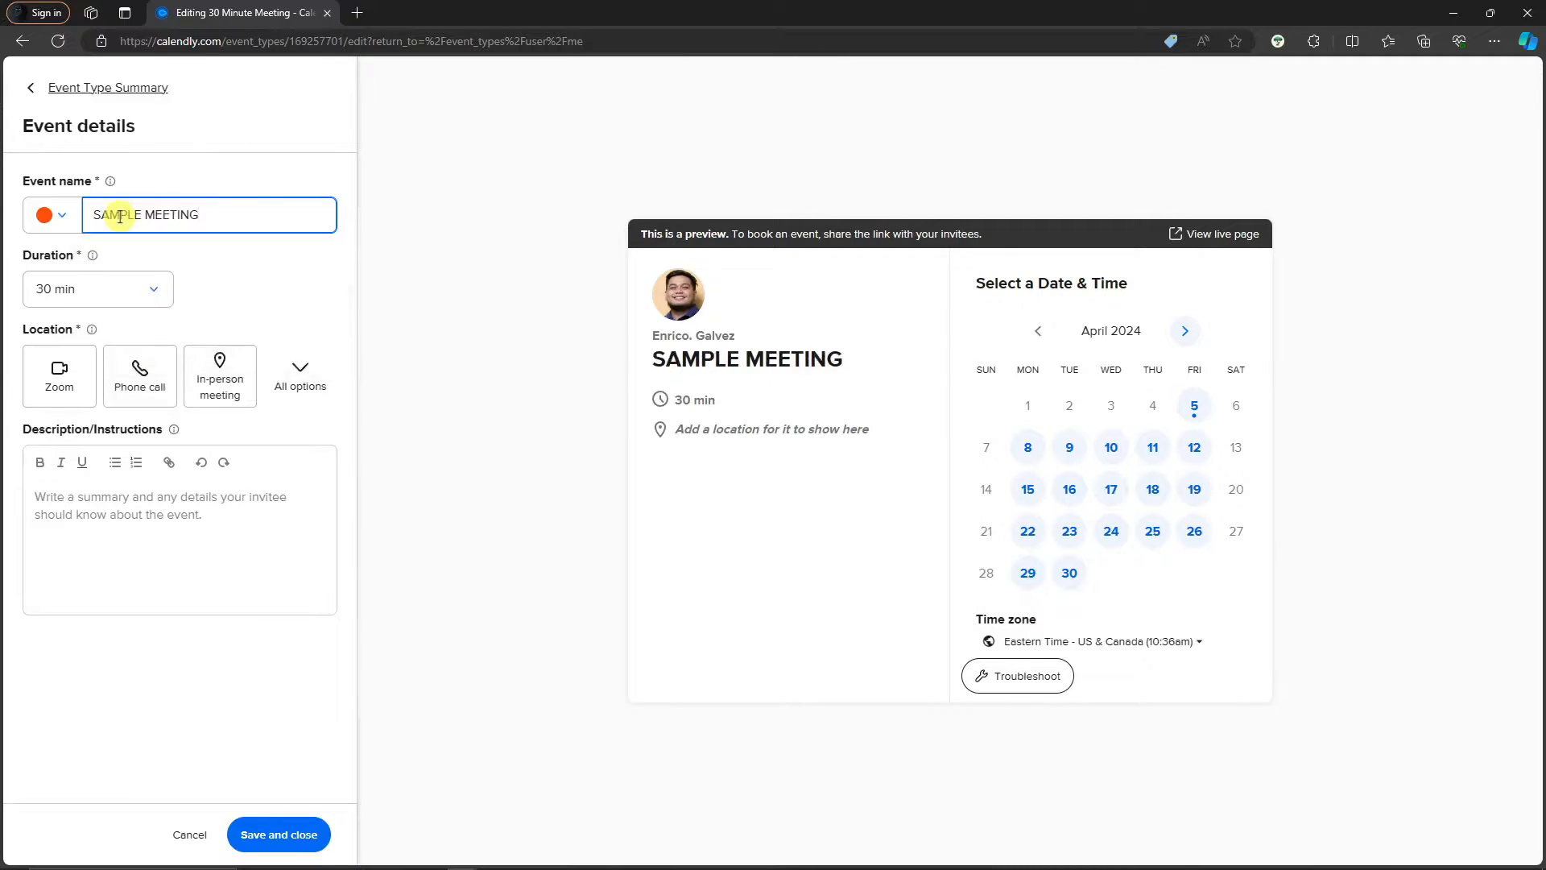
click(152, 295)
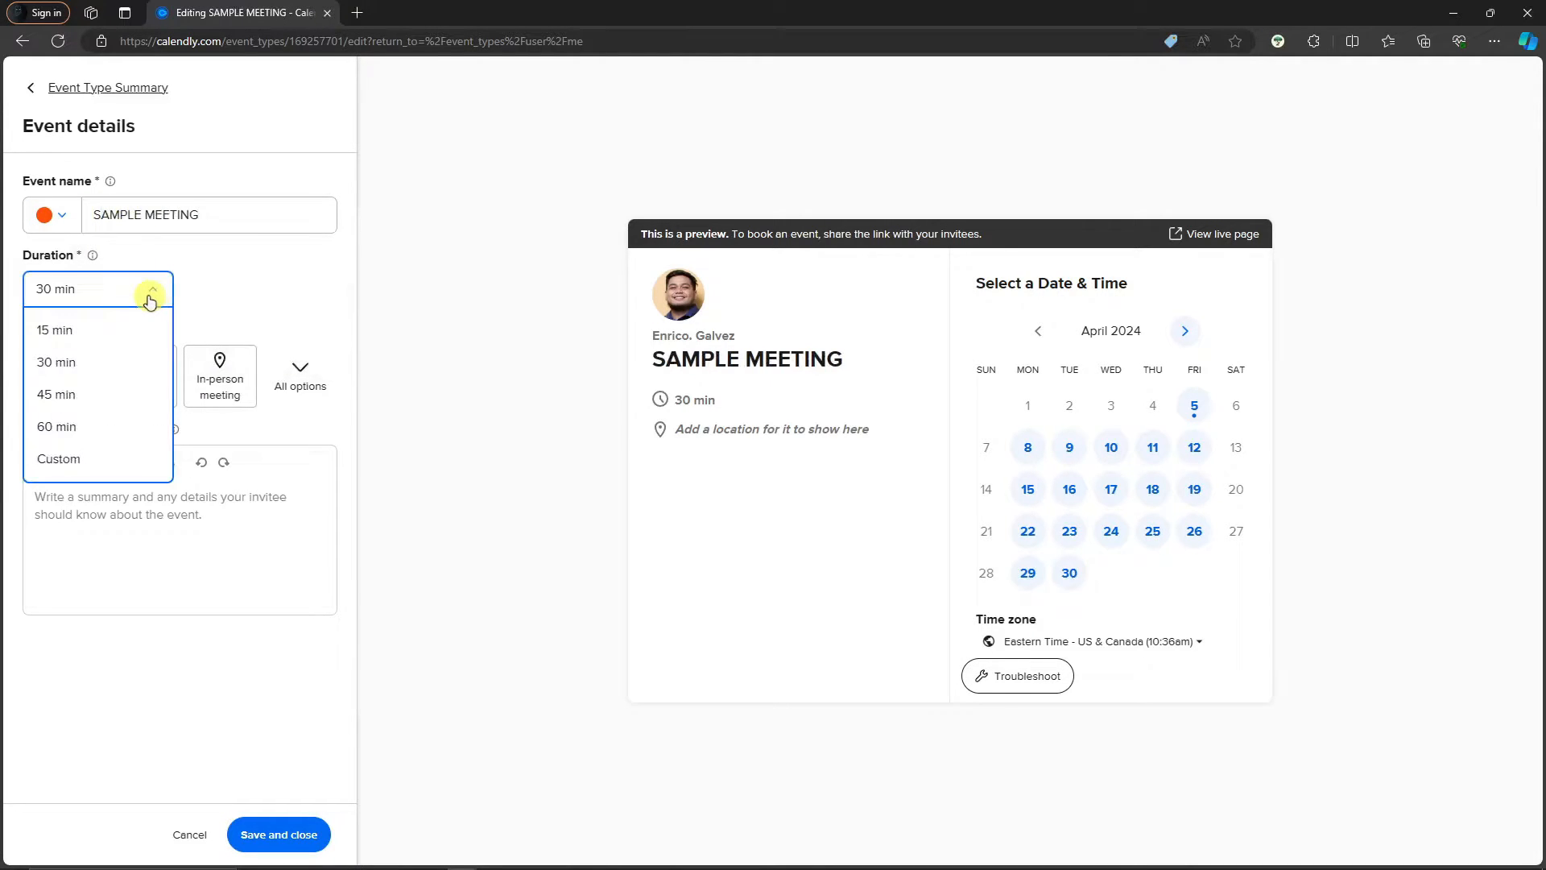
click(243, 291)
click(149, 295)
click(111, 330)
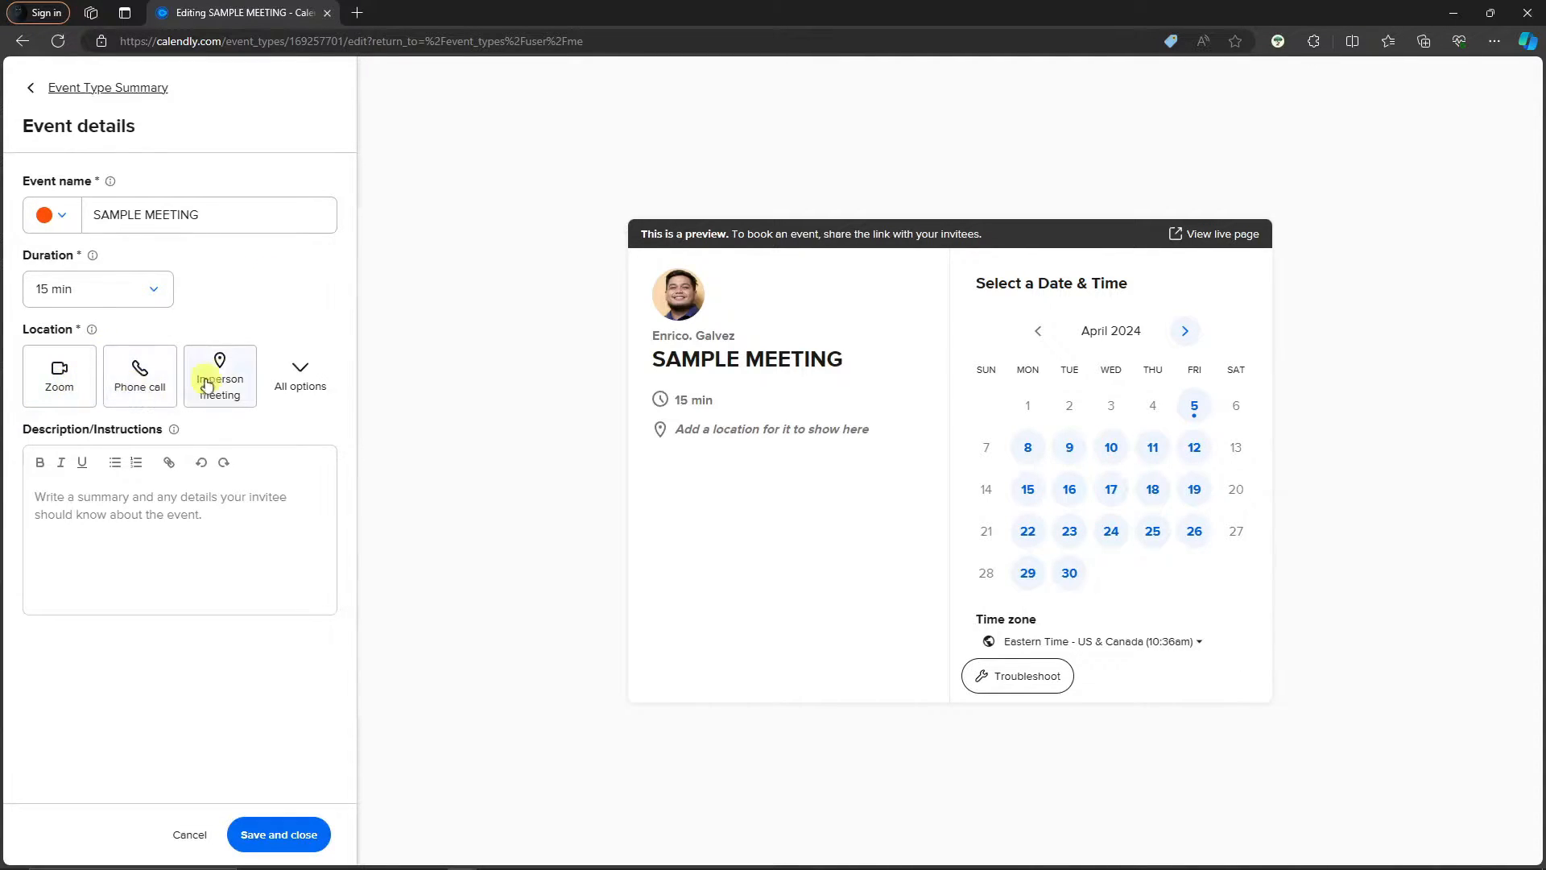
Review the location options, leave the location unset, and move into the description box
click(312, 366)
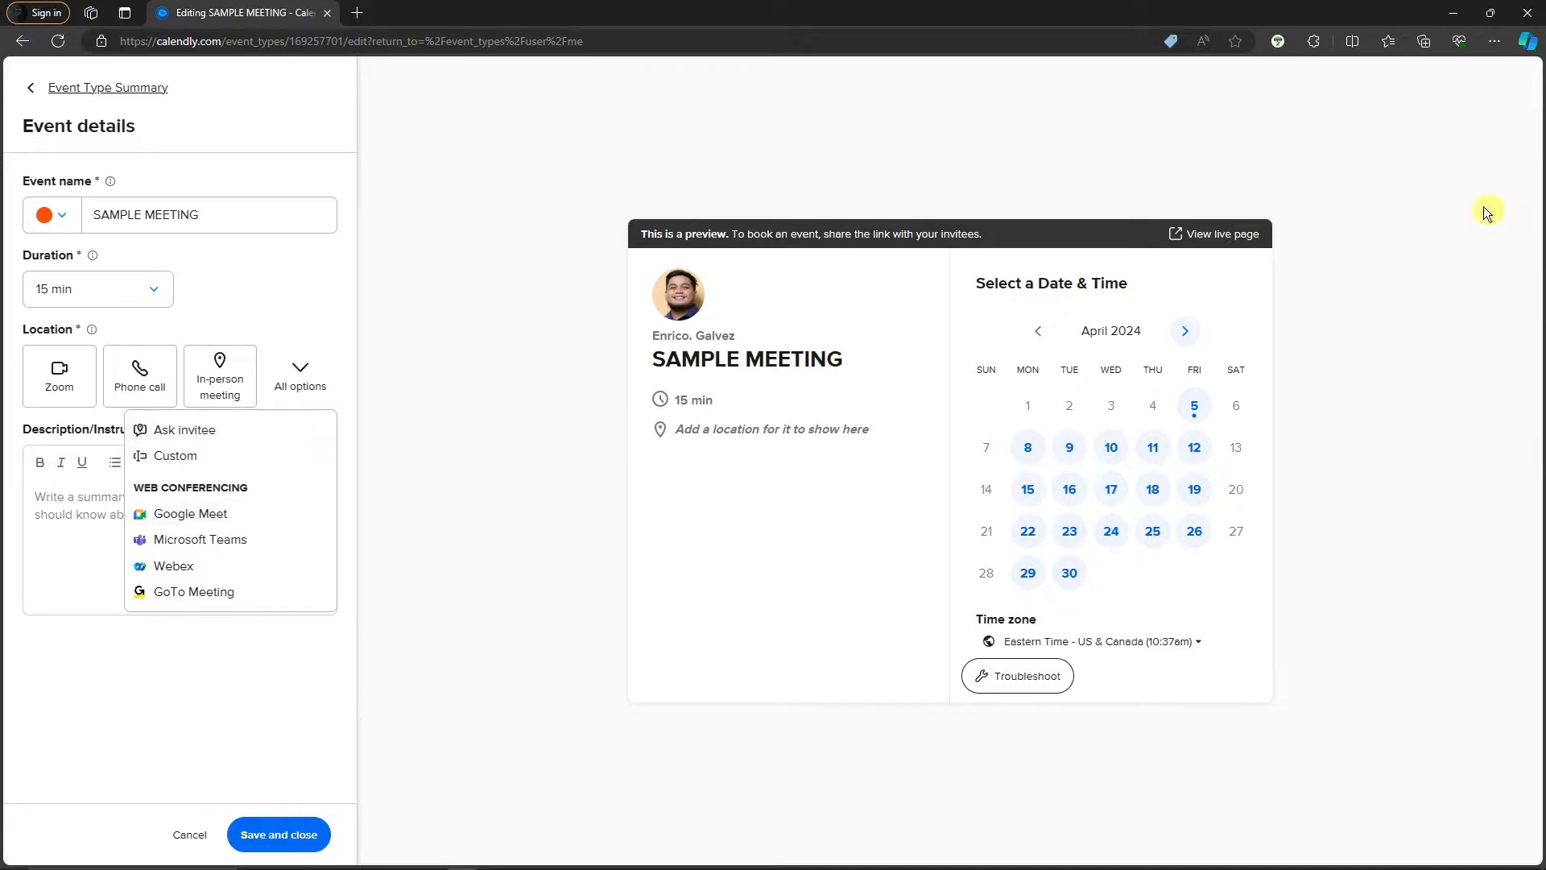
click(580, 390)
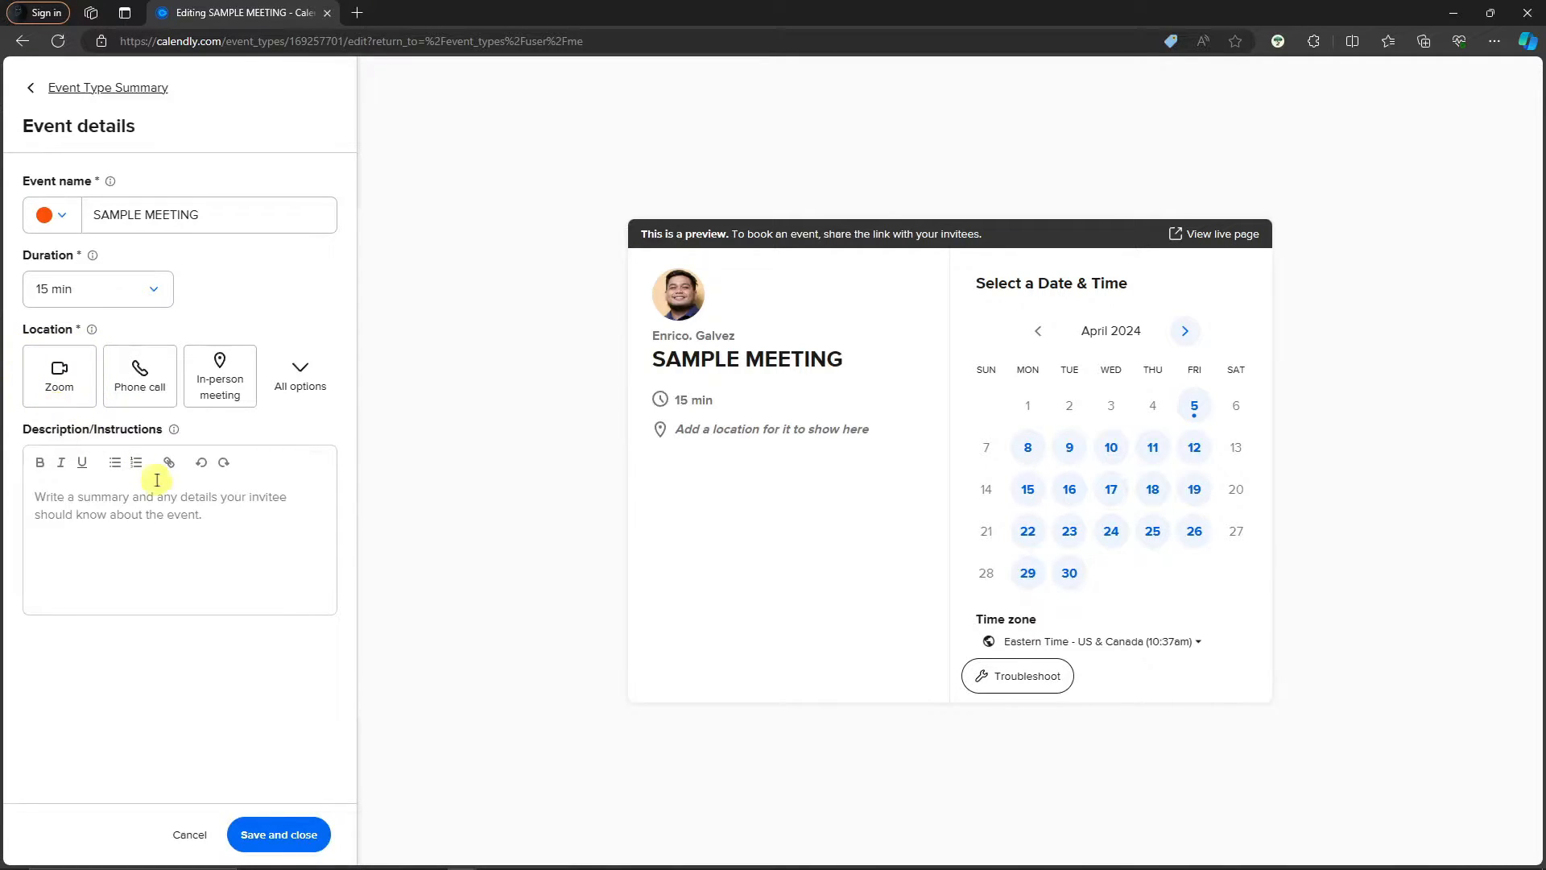
click(216, 523)
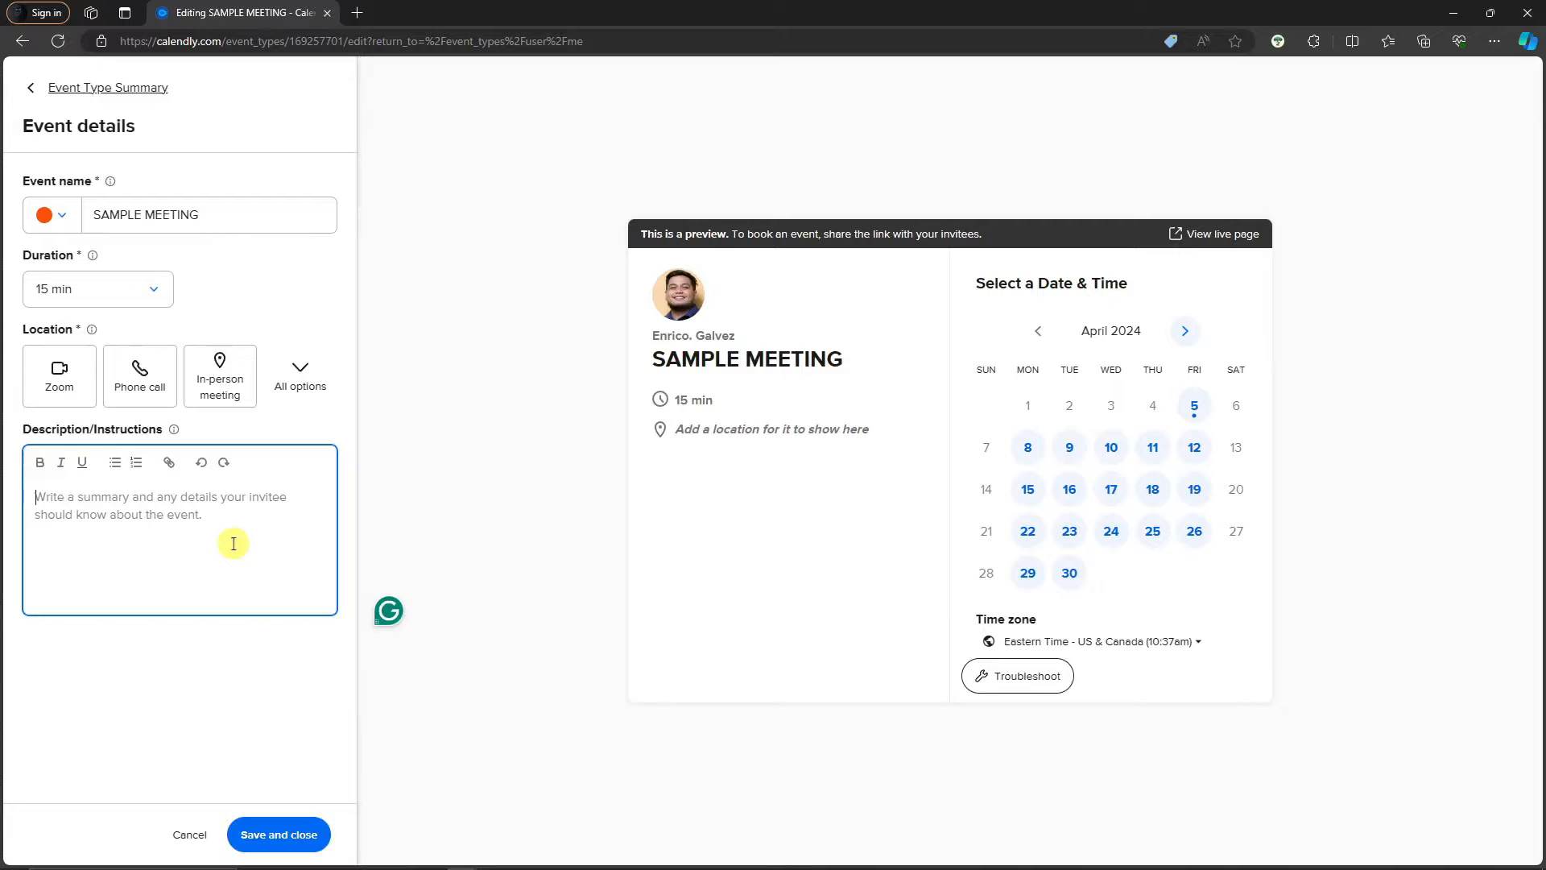
Write 'AGENDA FOR TODAY' with bullets Attendance and Policy as the description, then save
text(AGENDA FOR TODAY)
key(Return)
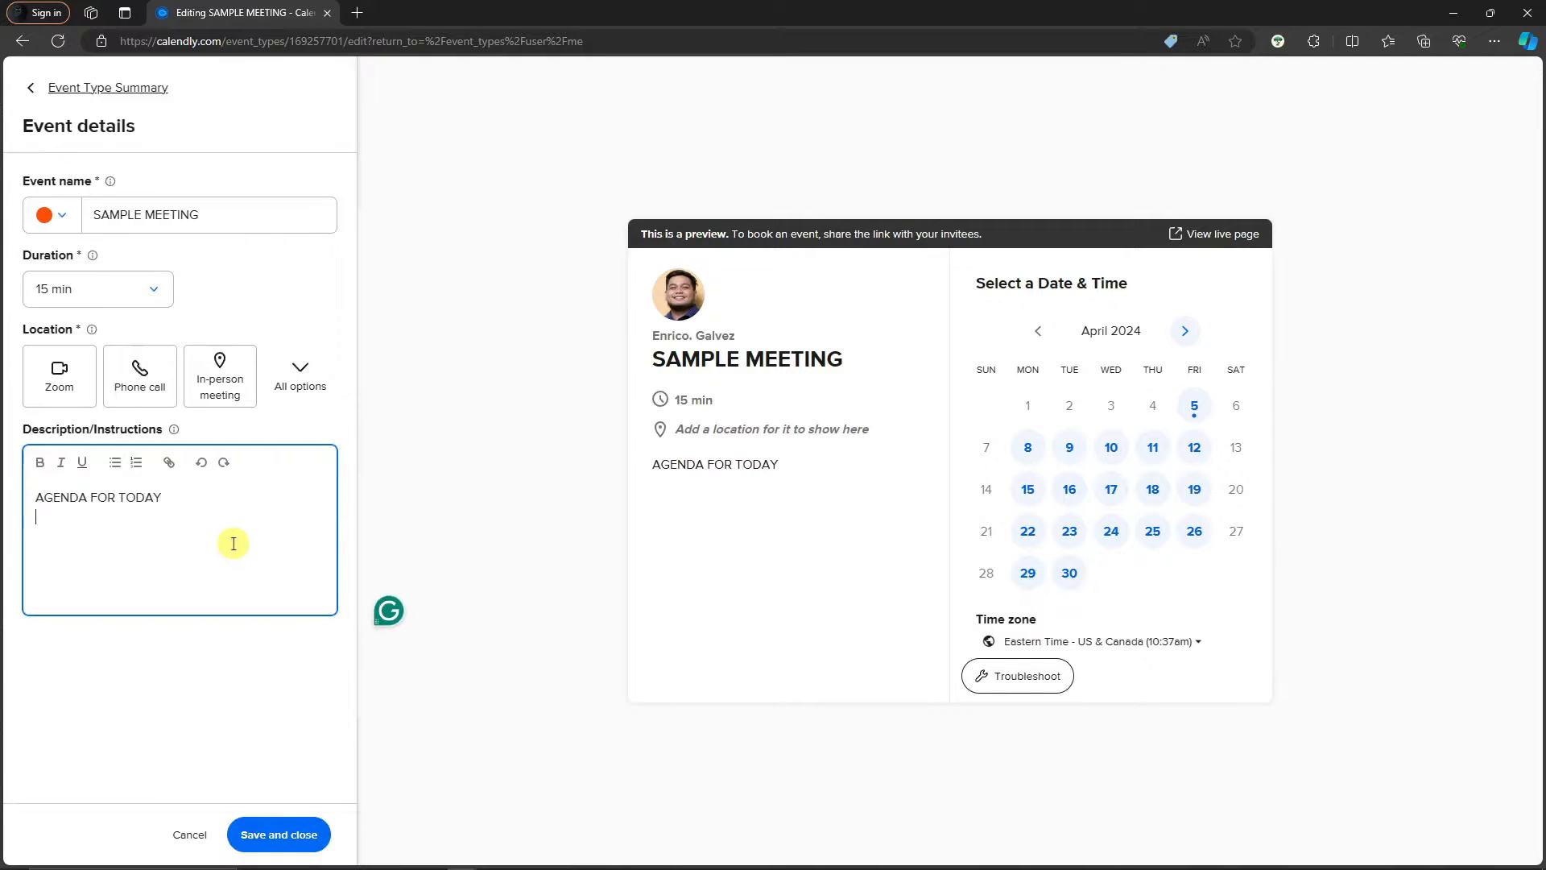
text(* )
text(Attendance)
key(Return)
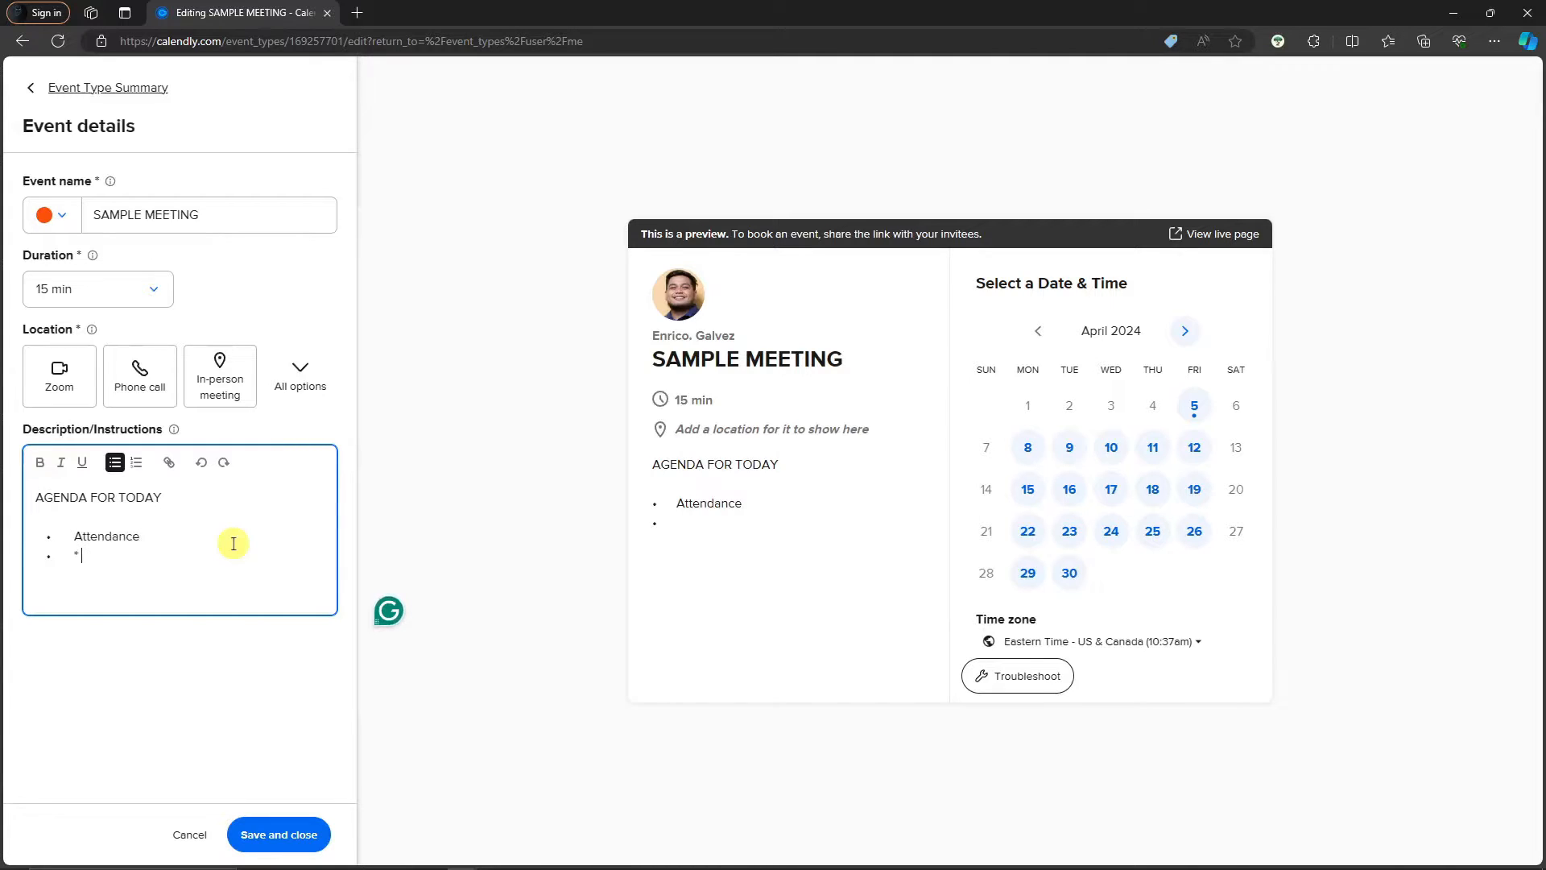
text(p)
key(BackSpace)
text(Po)
text(locy)
key(BackSpace)
key(BackSpace)
key(BackSpace)
text(icy)
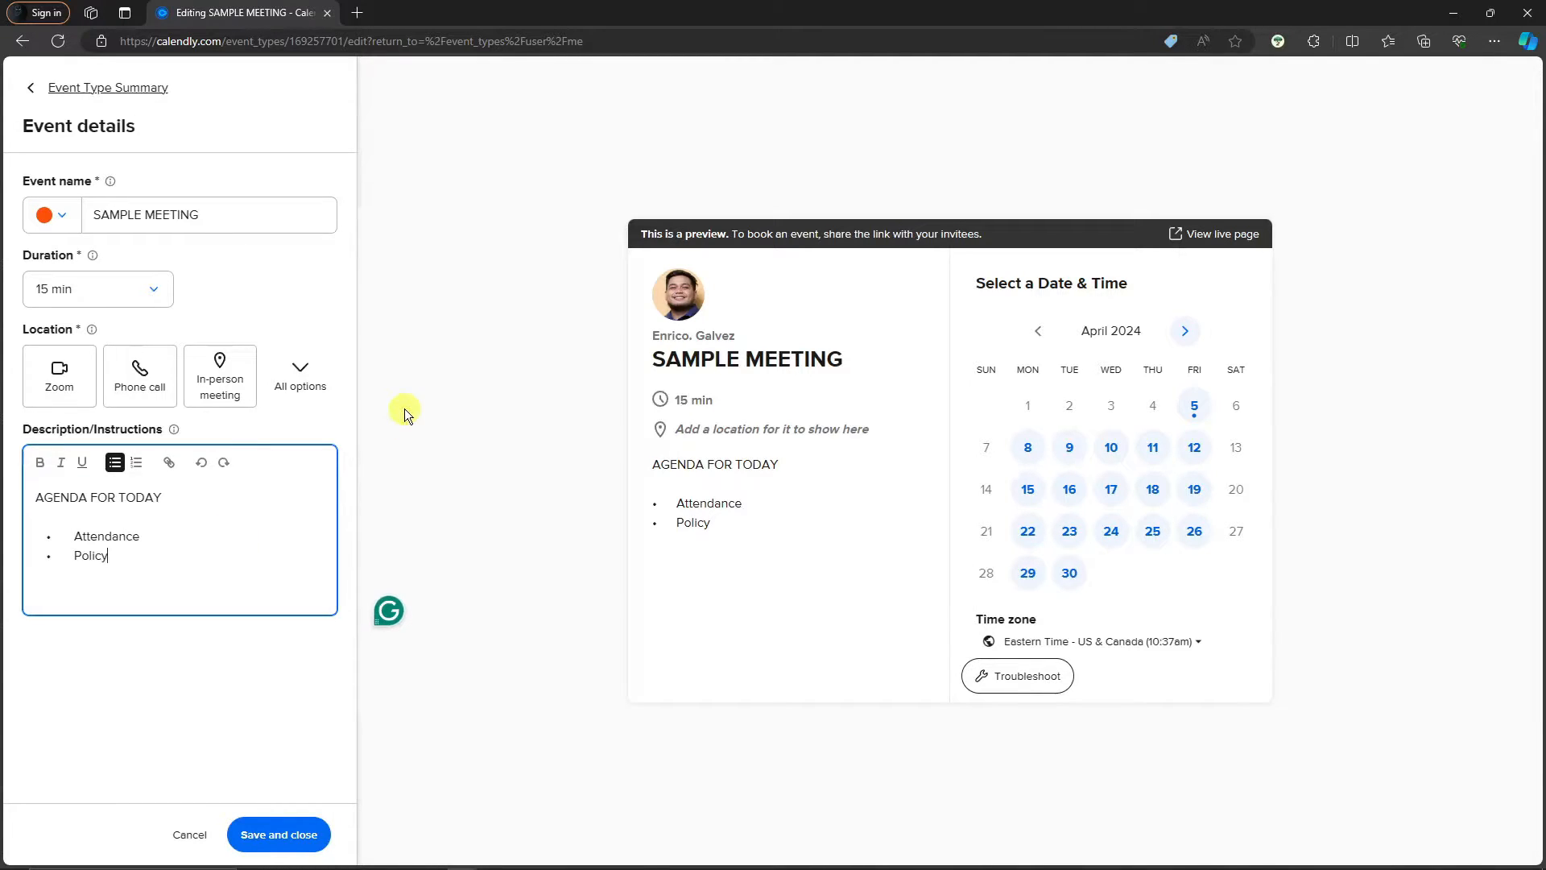
click(267, 825)
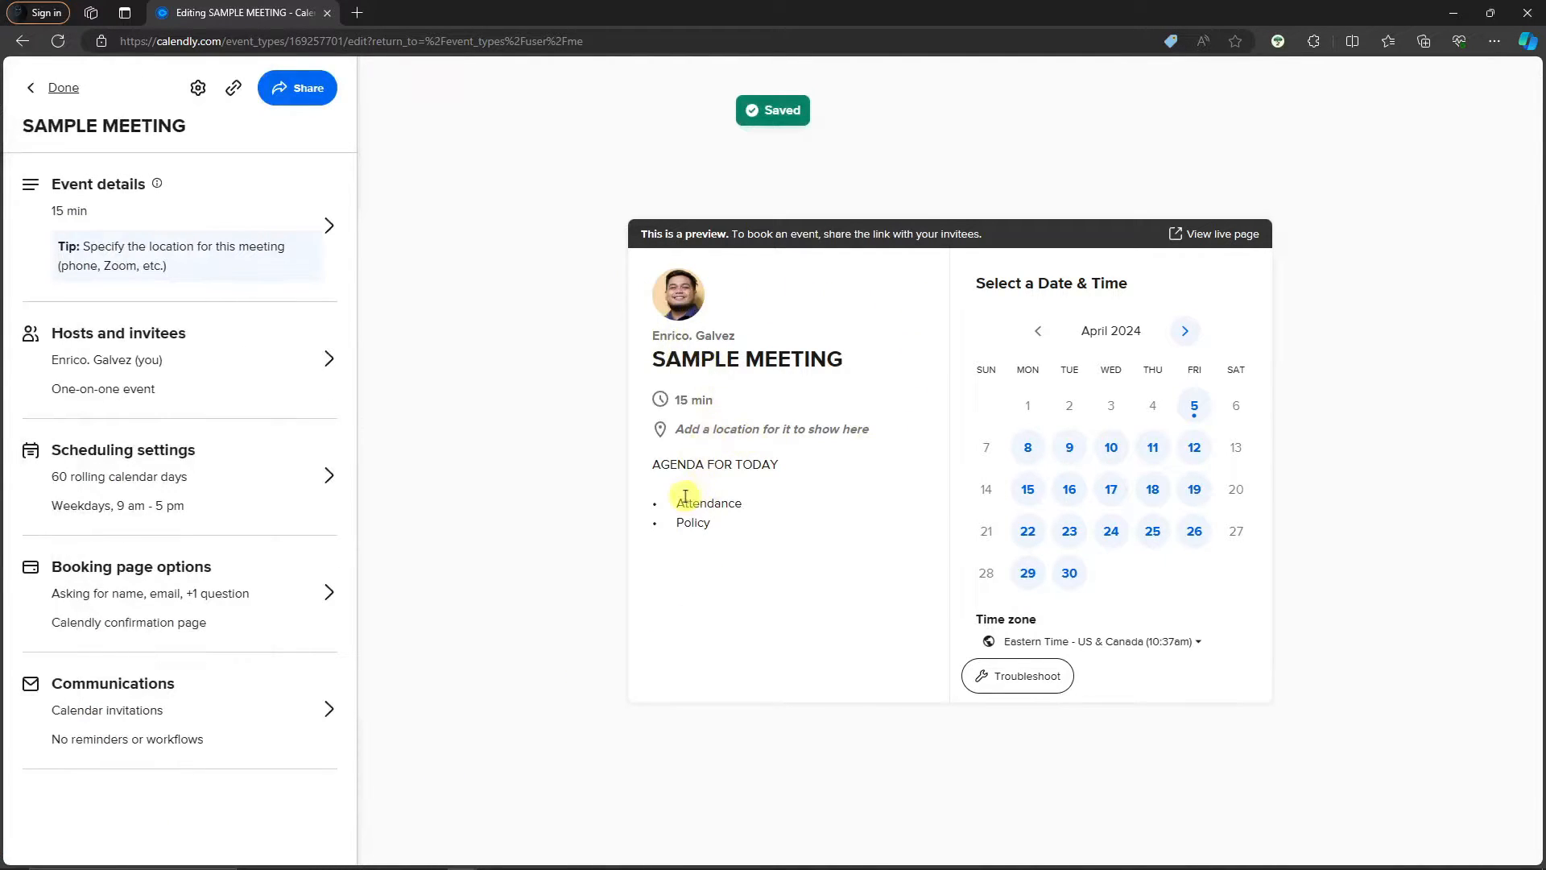
Look over the Hosts and invitees settings, then go to SAMPLE MEETING's Scheduling settings
drag(677, 503, 742, 504)
double_click(686, 522)
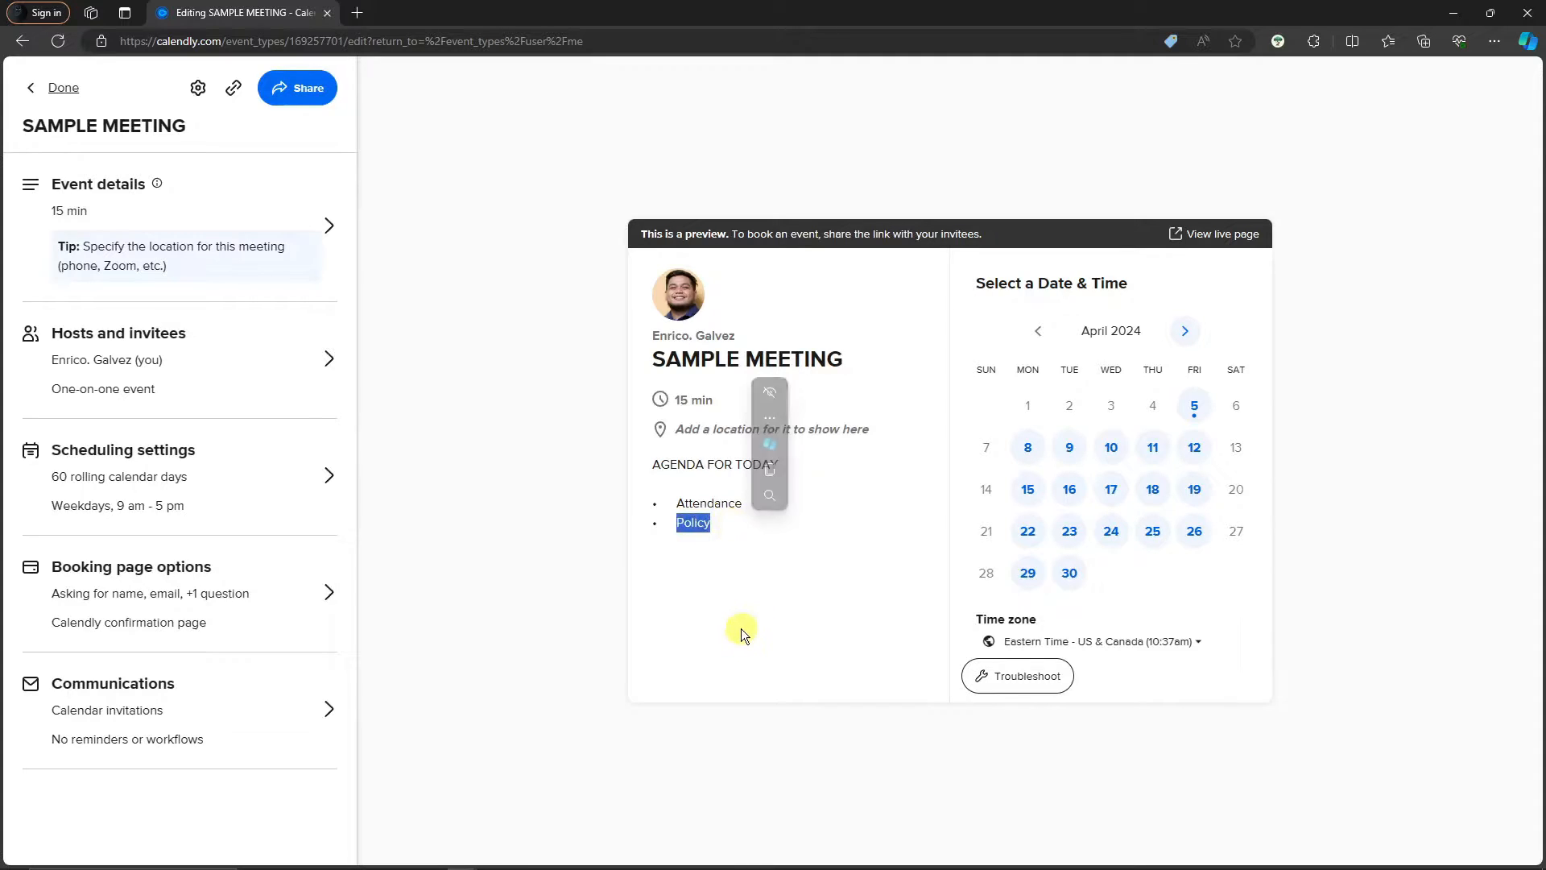
click(258, 359)
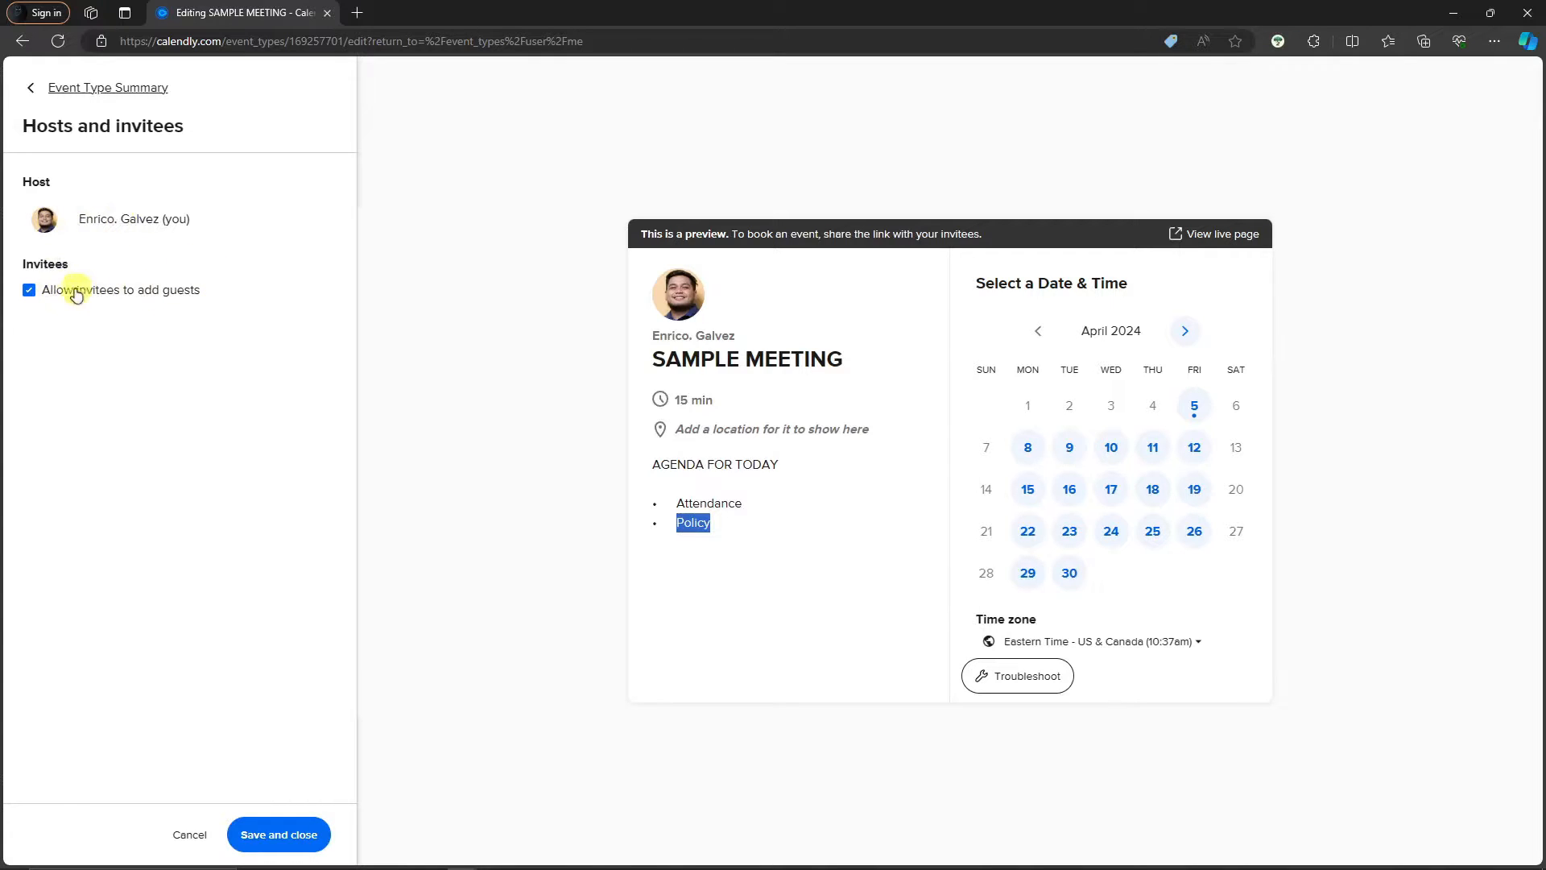
click(148, 297)
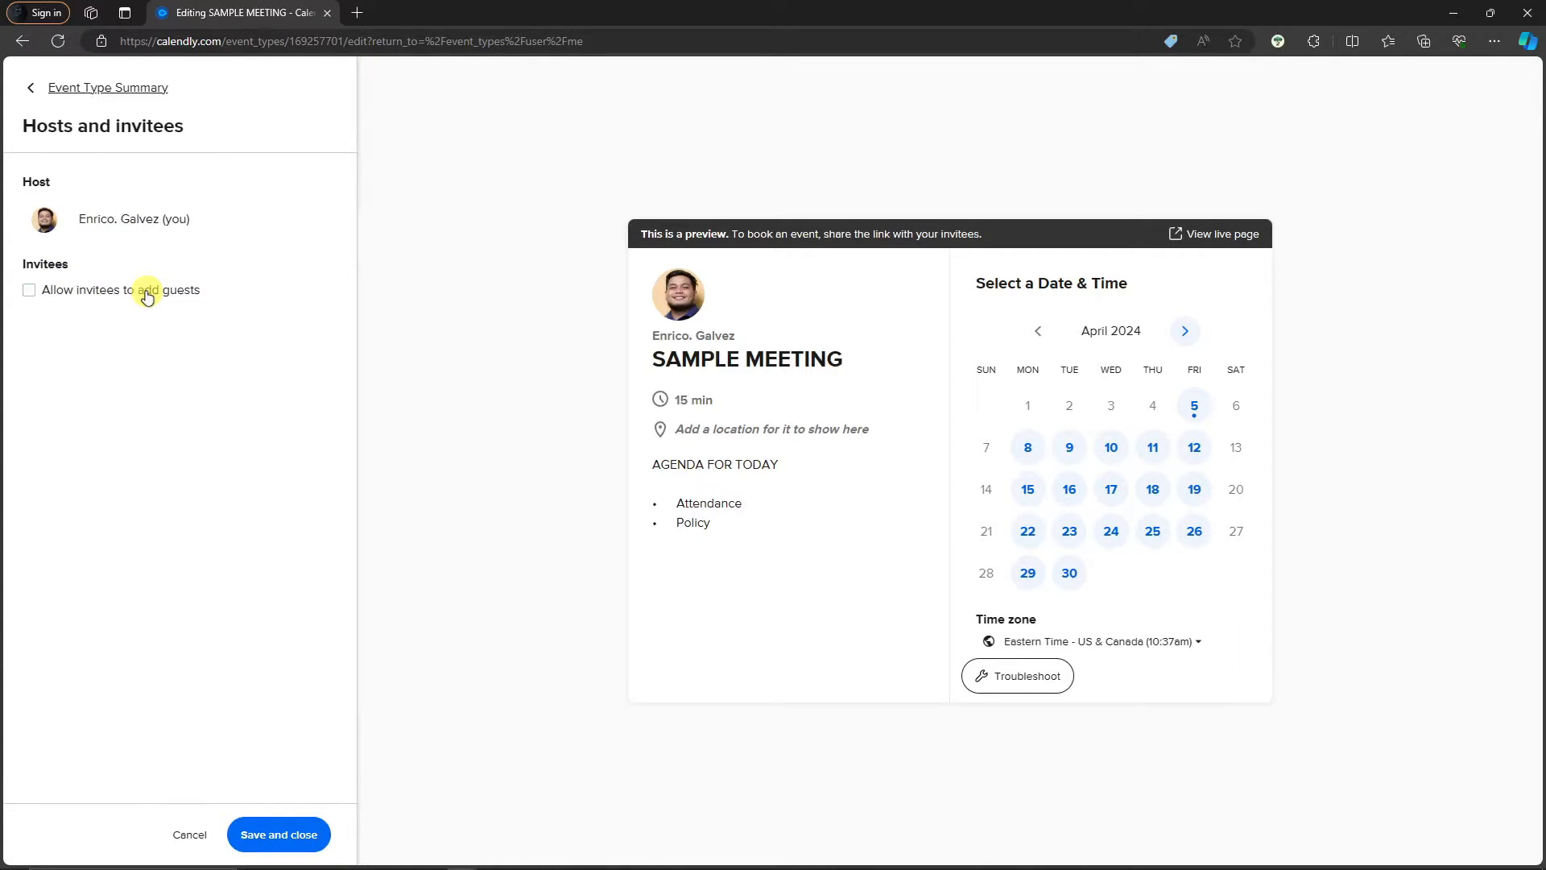
click(32, 89)
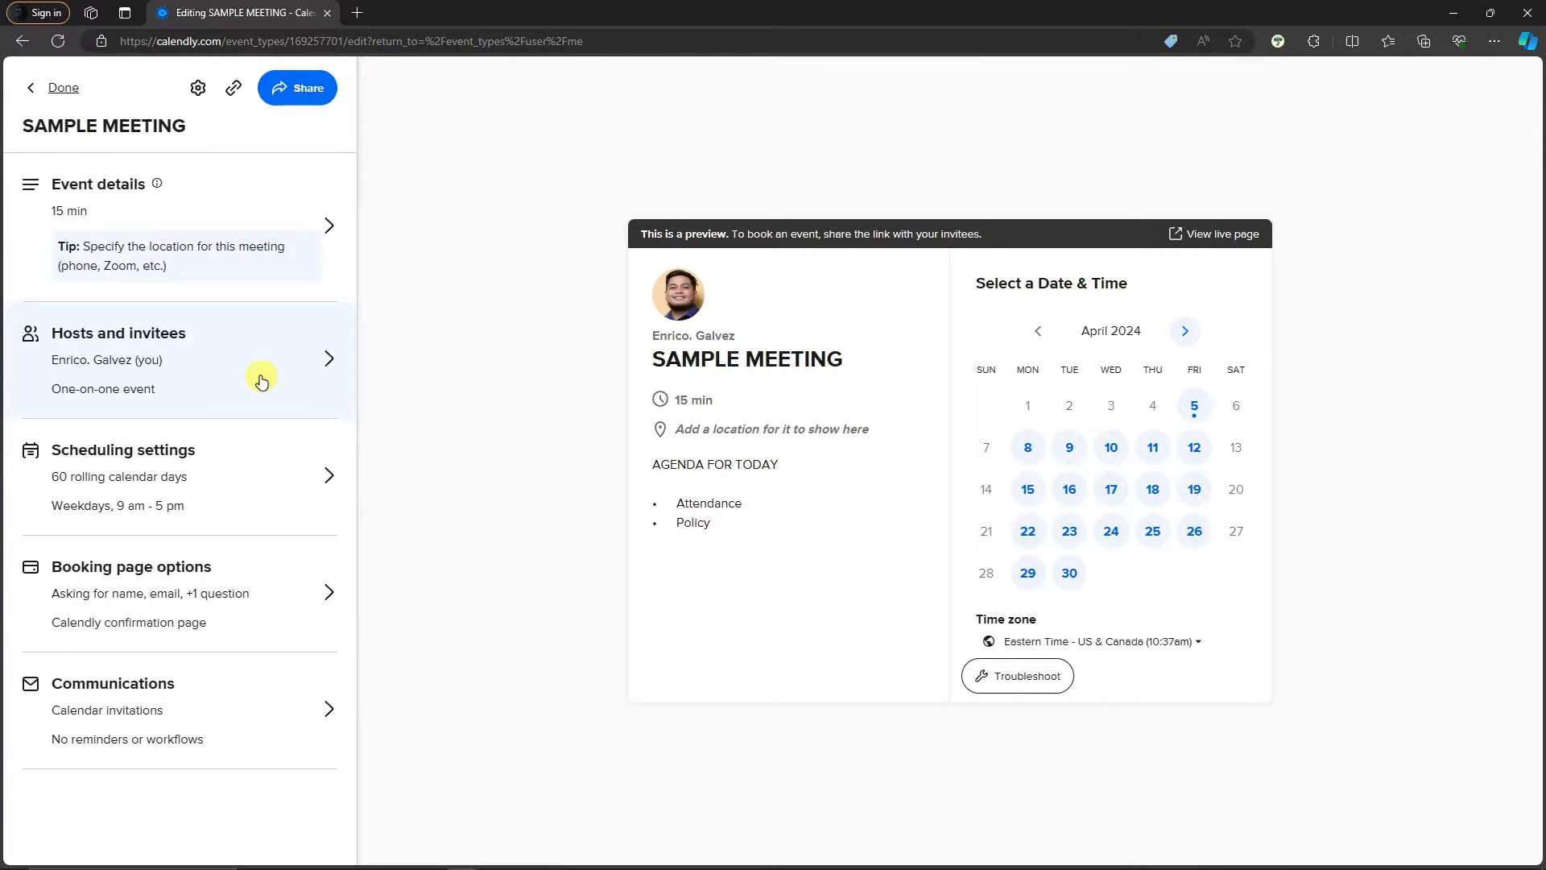
click(269, 465)
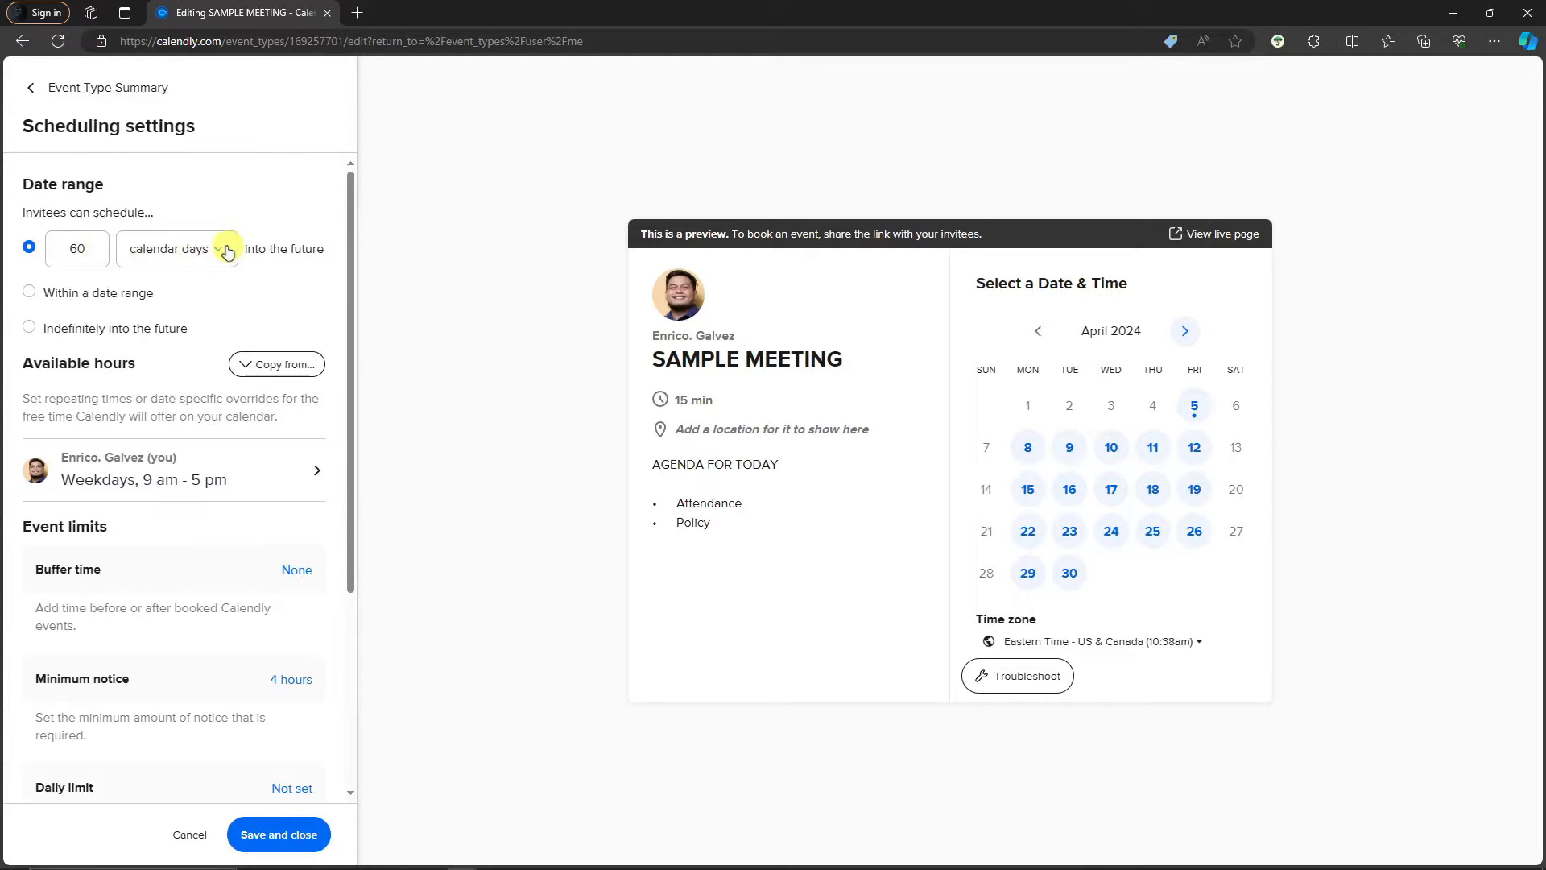
Set the booking date range to Indefinitely into the future
click(28, 296)
click(197, 306)
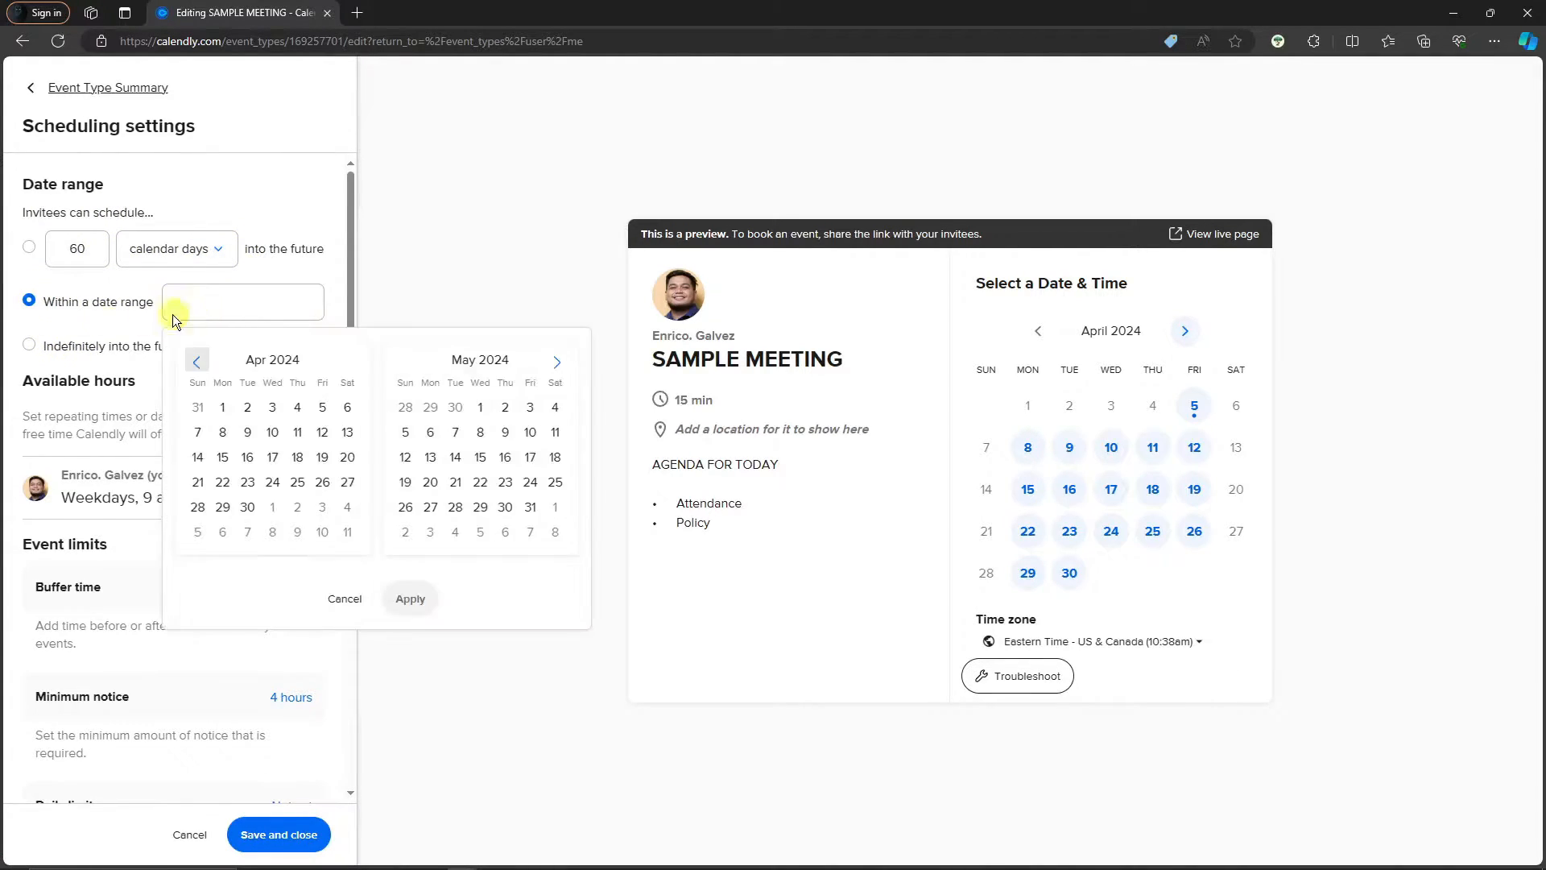
click(173, 314)
click(32, 344)
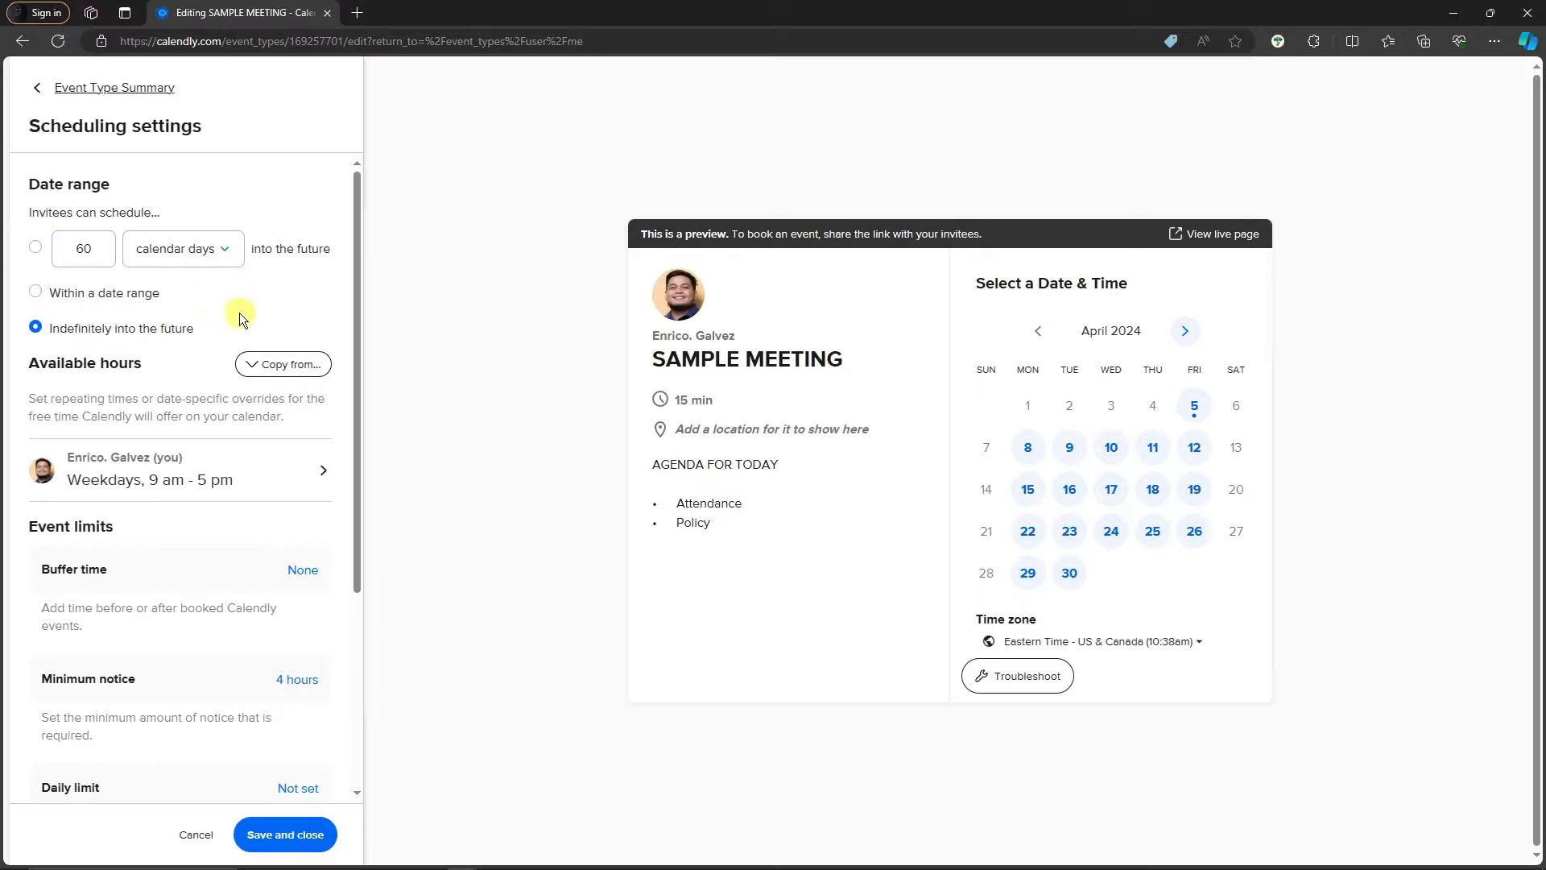
Check the Copy from list without copying hours, then save the scheduling settings
click(245, 364)
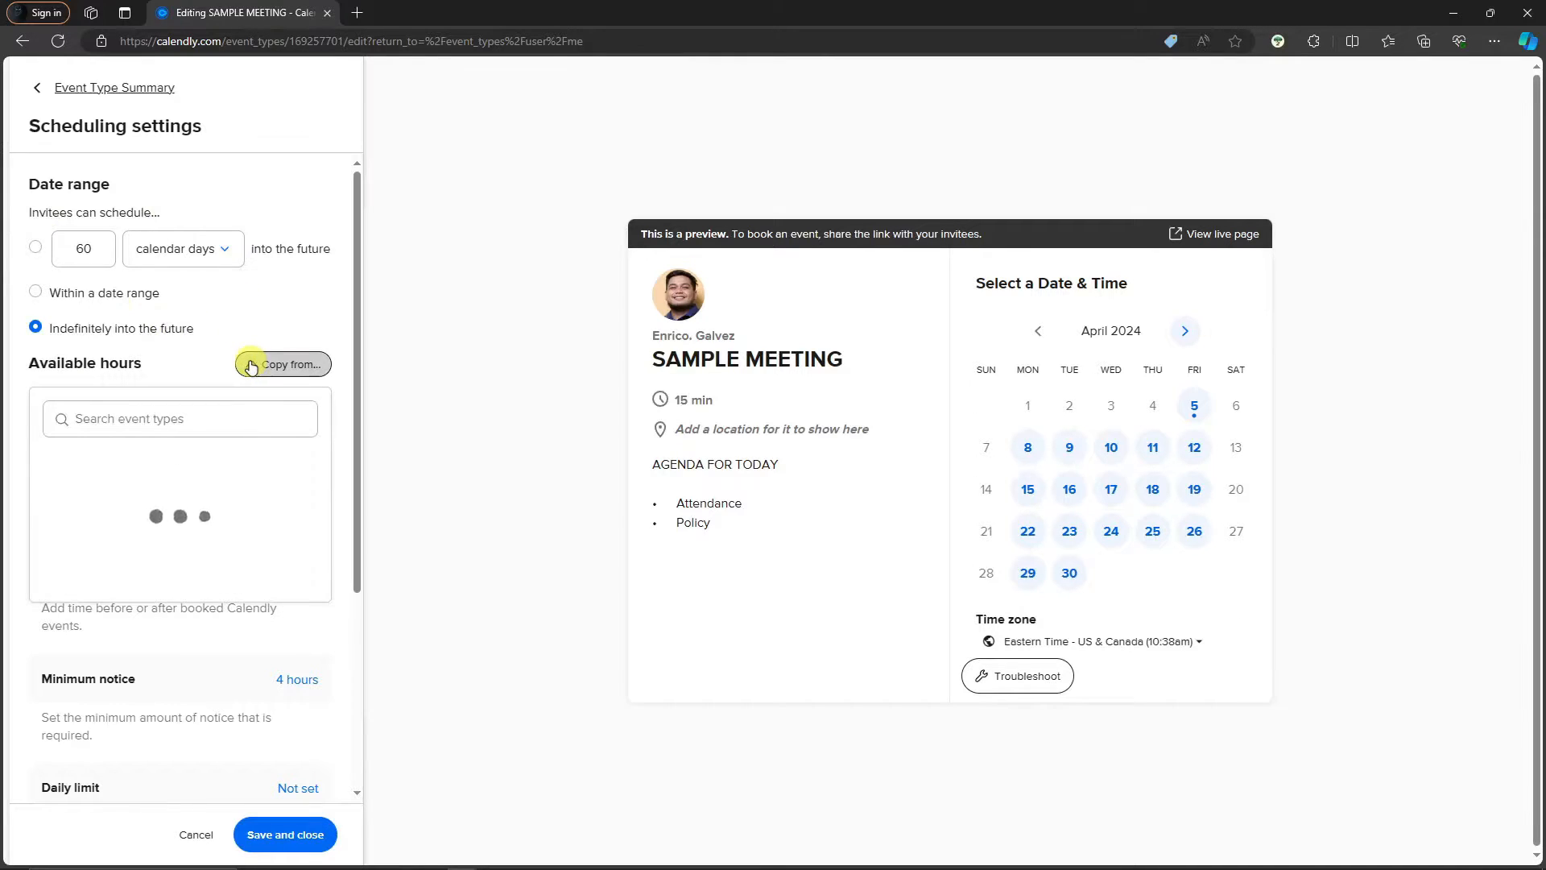
click(198, 413)
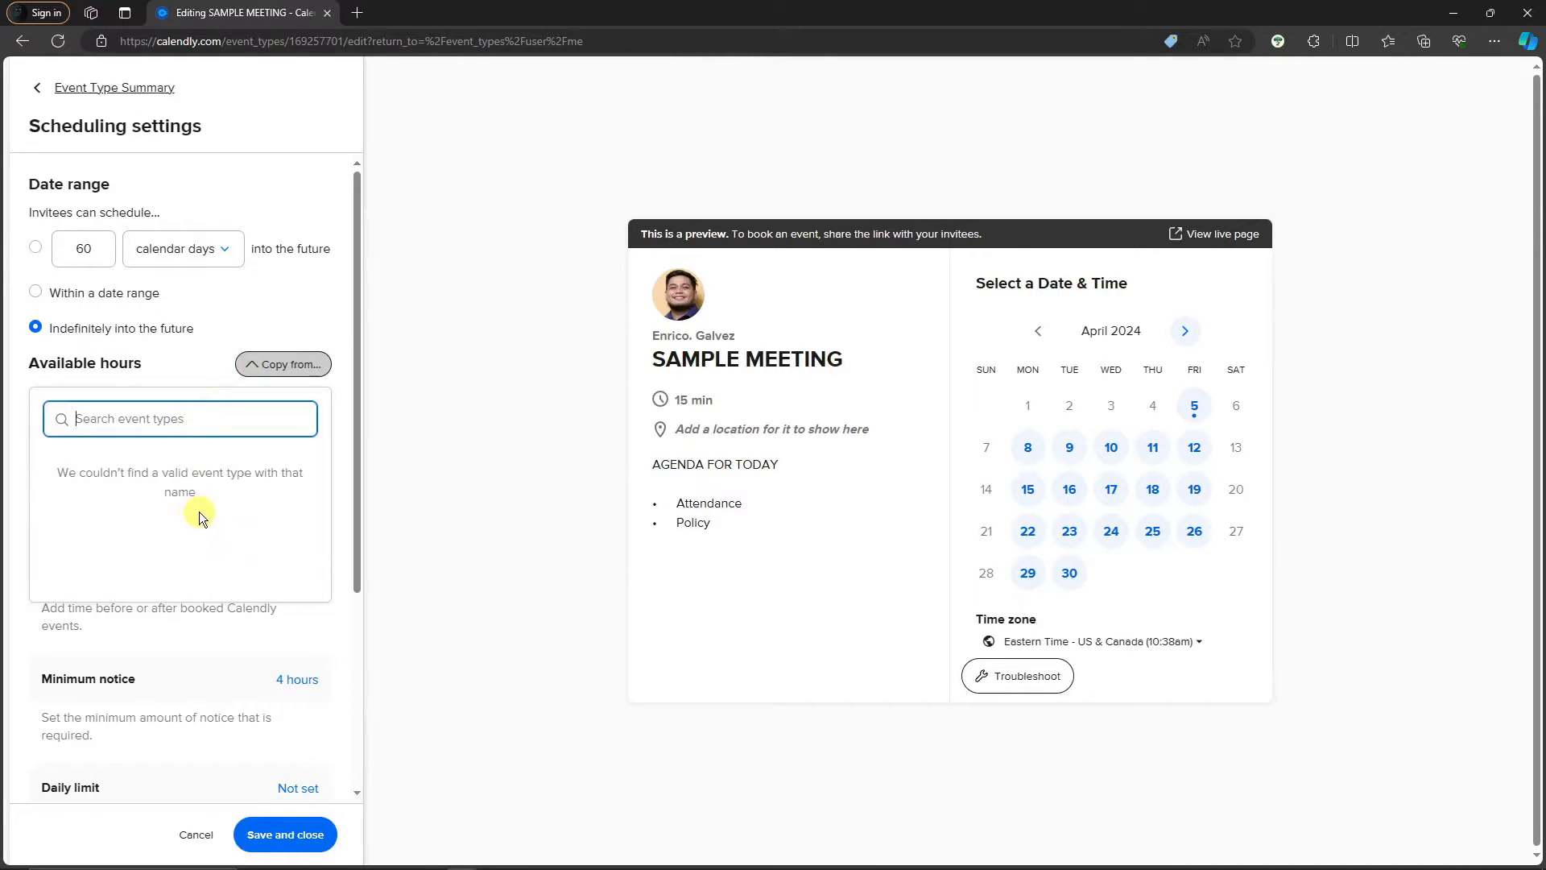
click(197, 381)
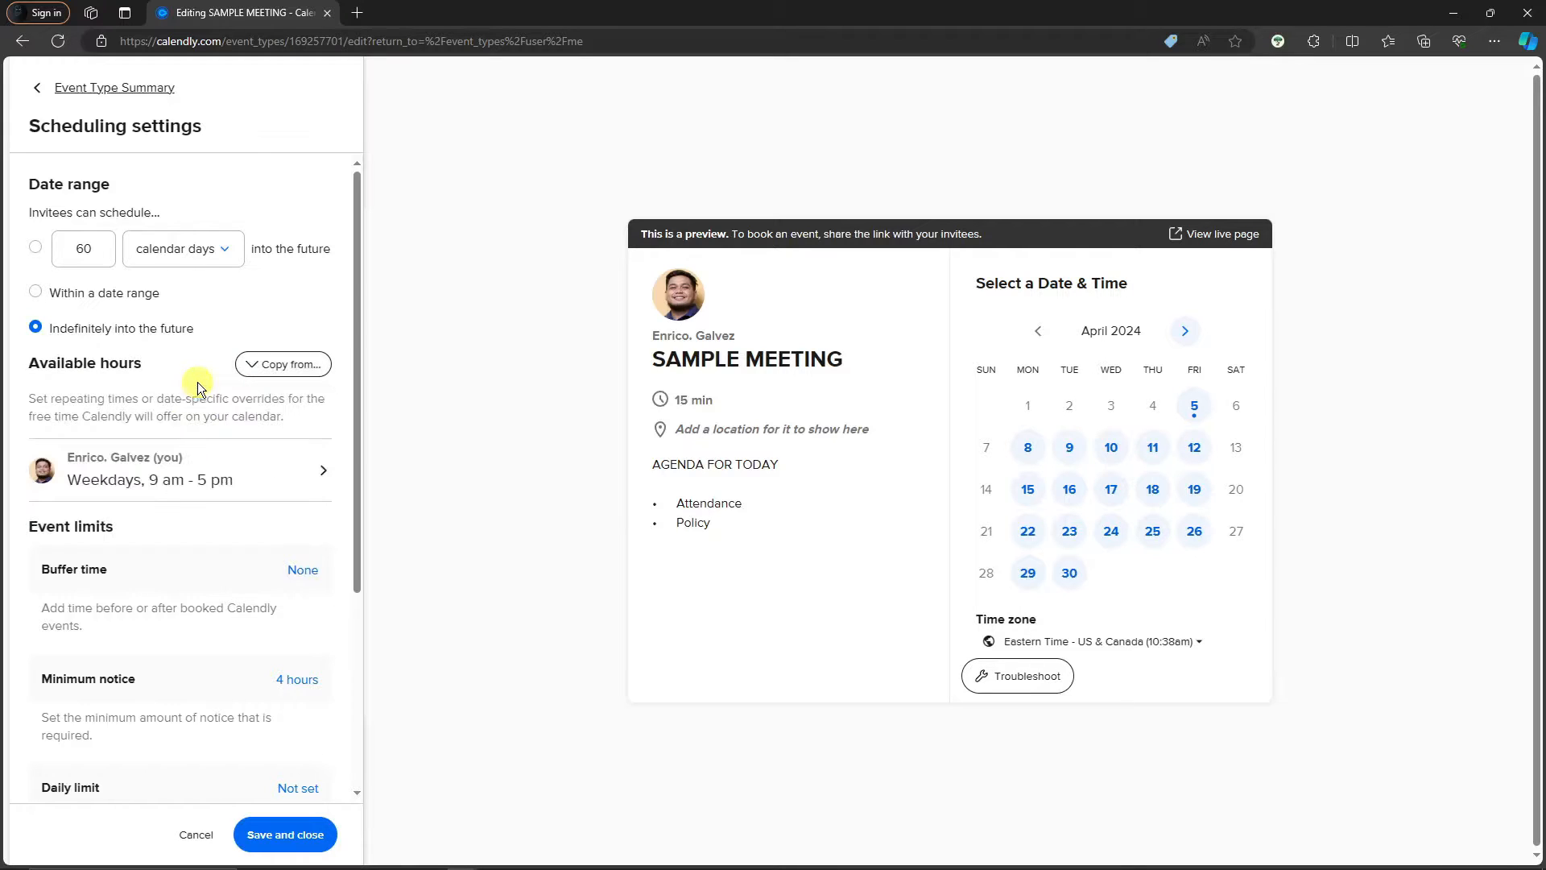
click(270, 364)
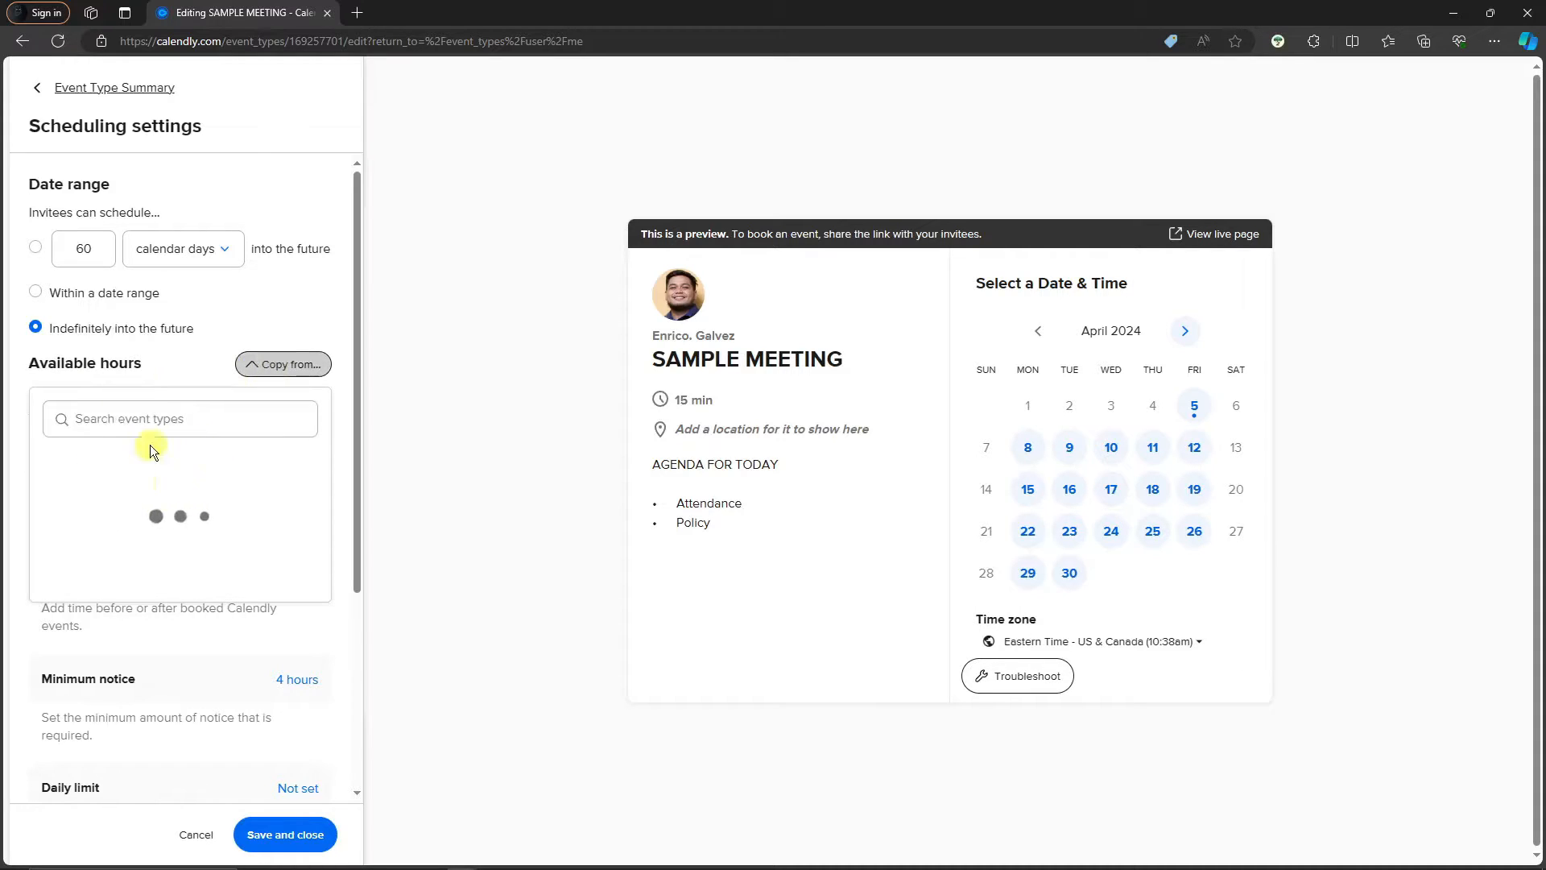
click(200, 370)
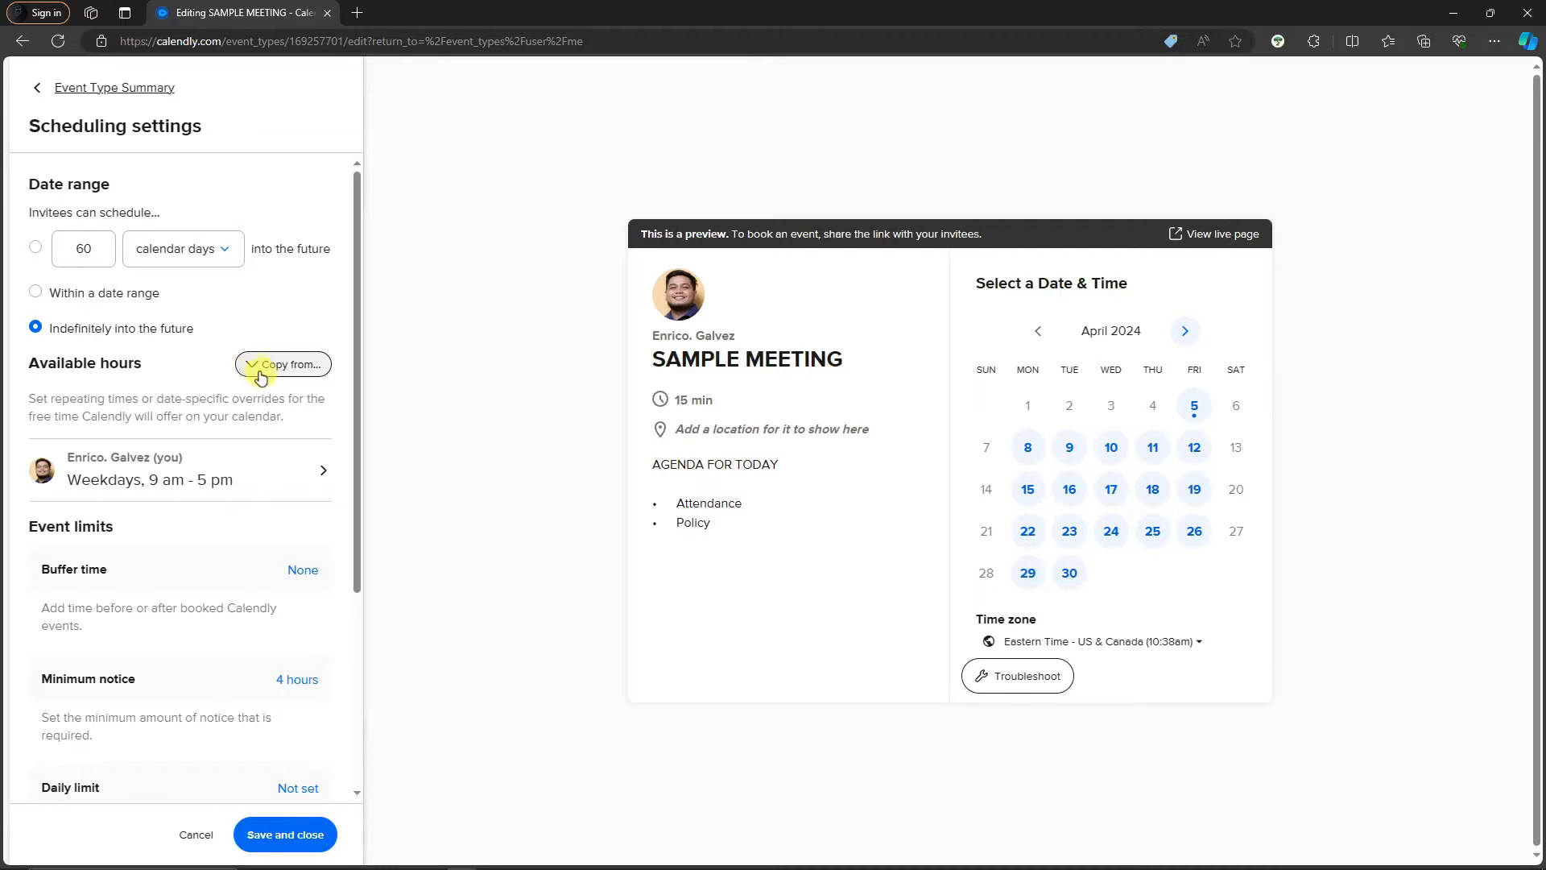
scroll(237, 459, down, 4)
scroll(166, 433, up, 2)
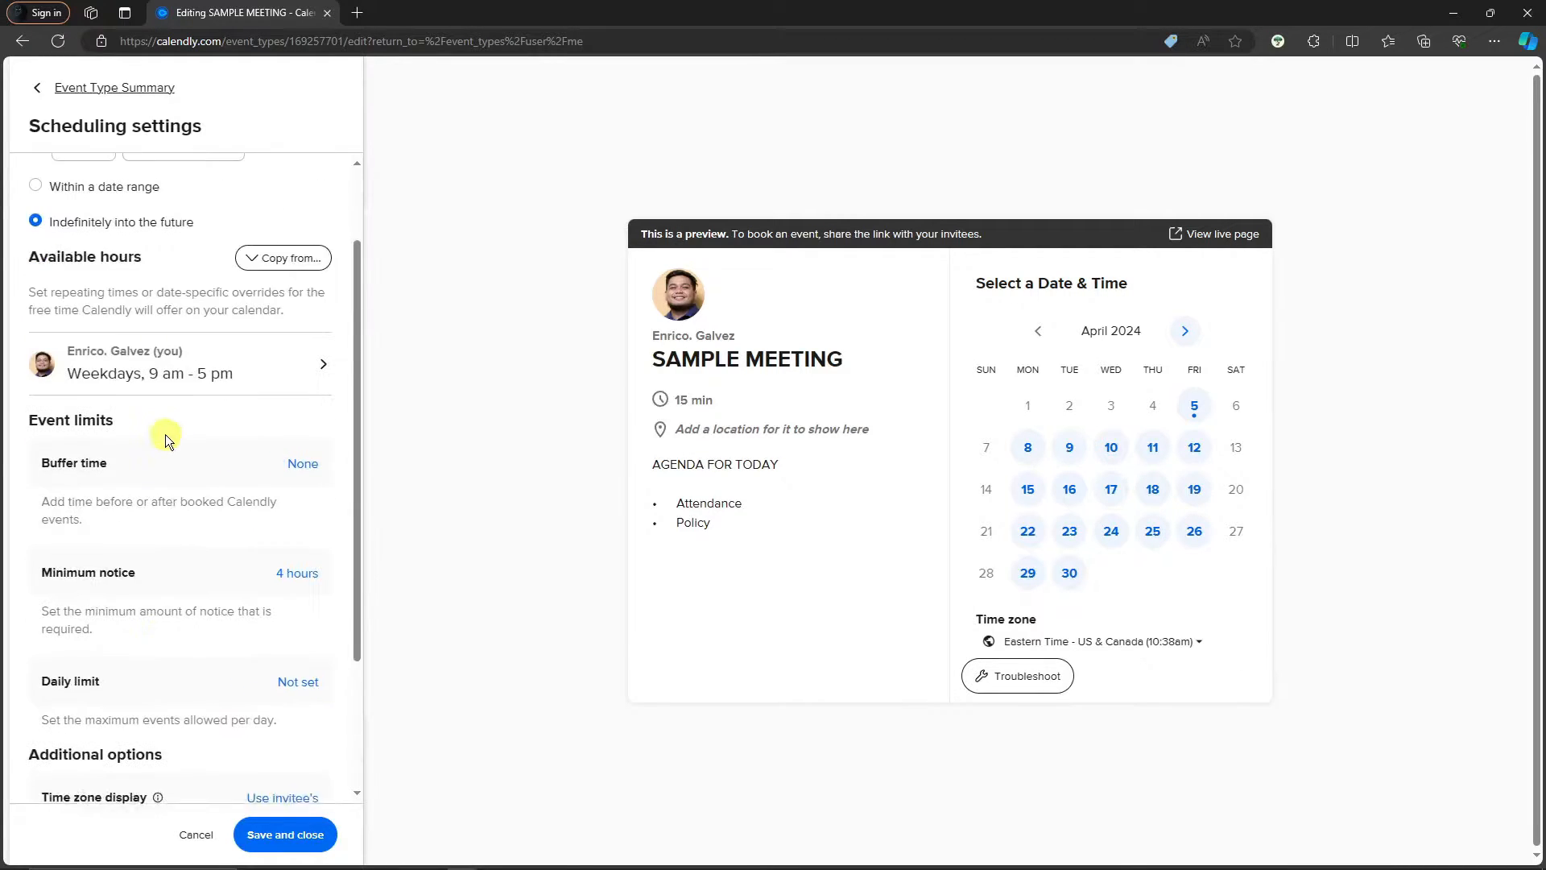
scroll(161, 403, down, 2)
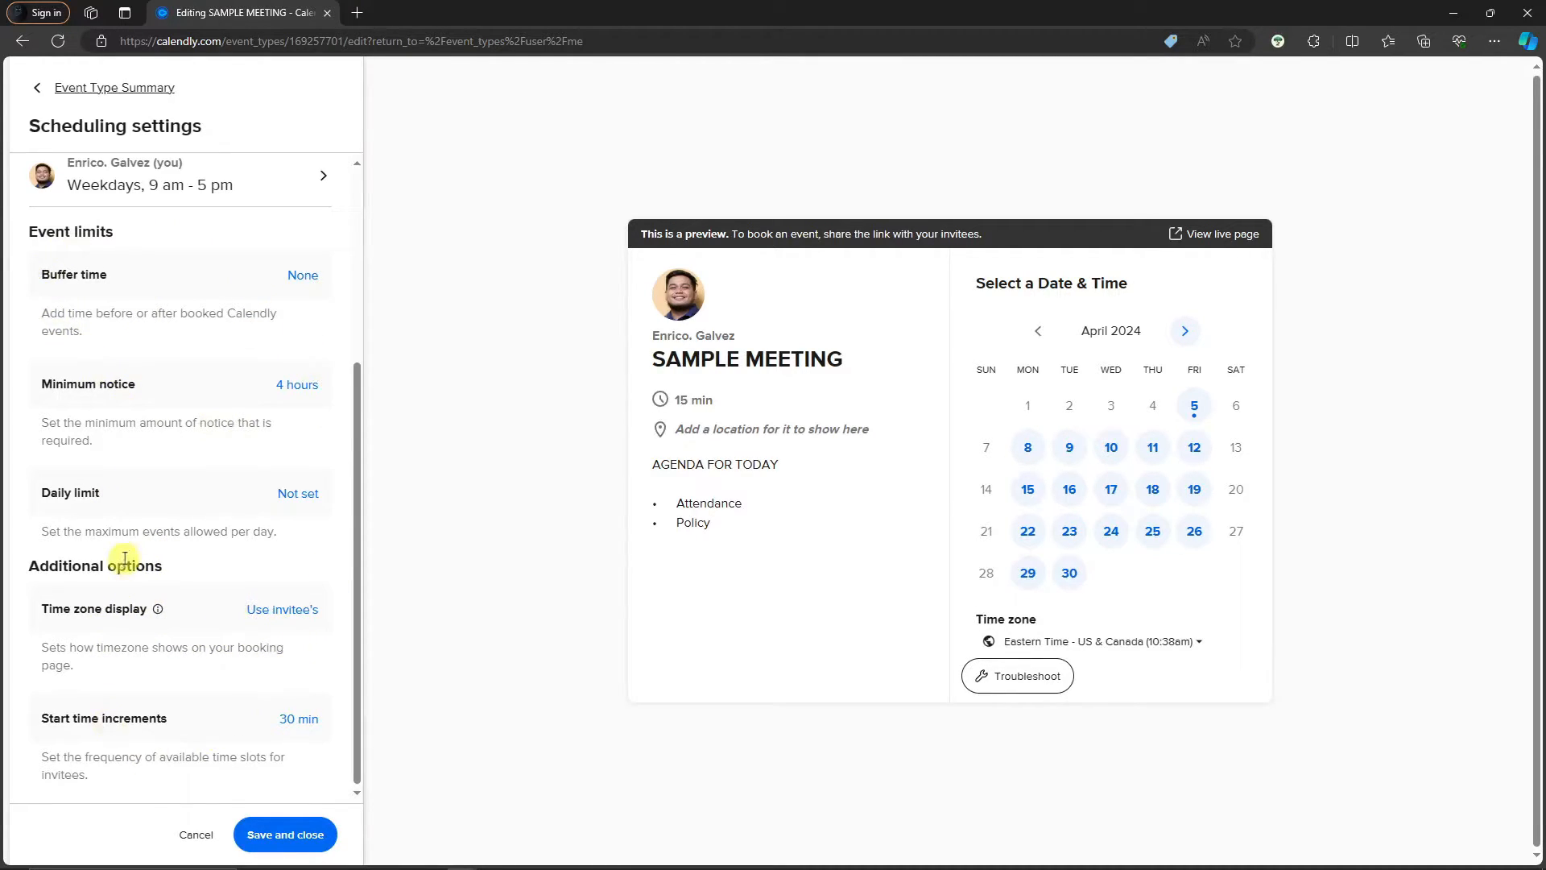
scroll(181, 560, up, 4)
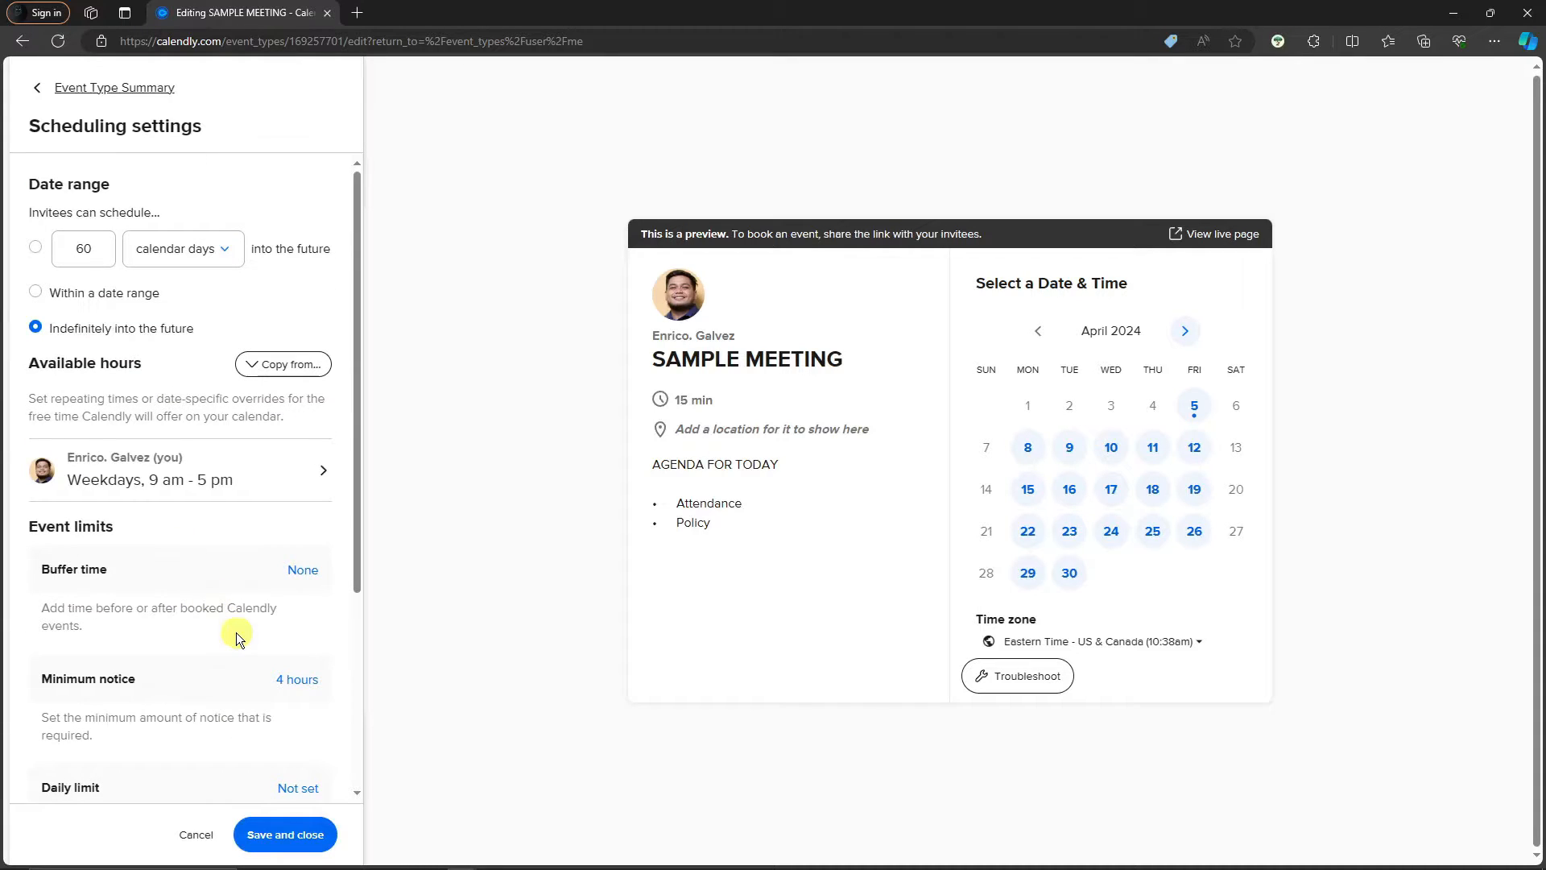
click(37, 87)
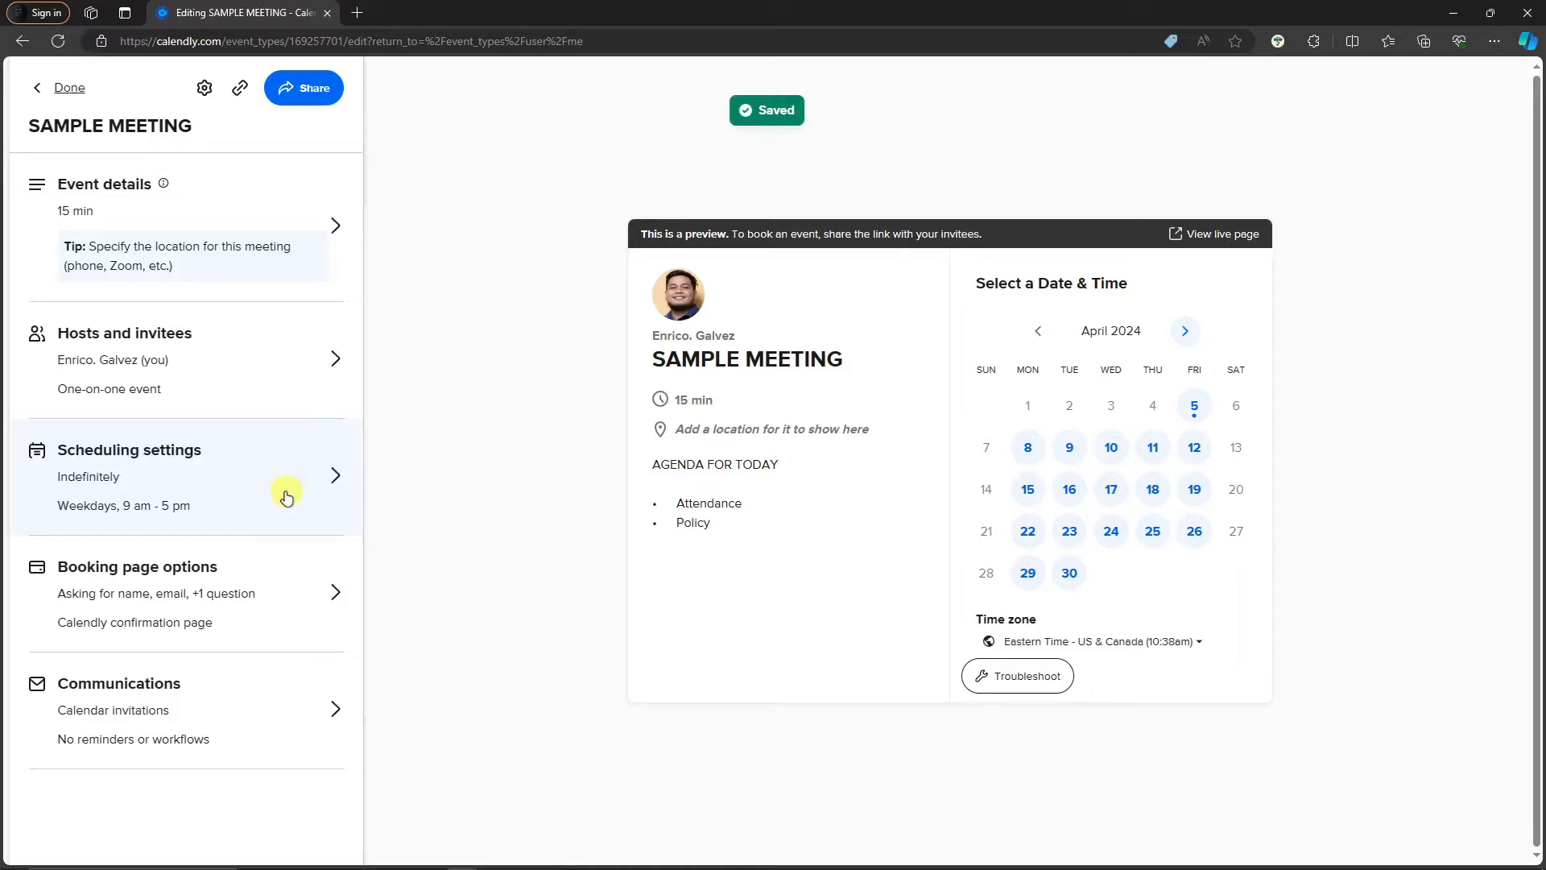
Replace the 30min event link slug with sAMPLE link in Booking page options
click(179, 585)
drag(131, 272, 24, 271)
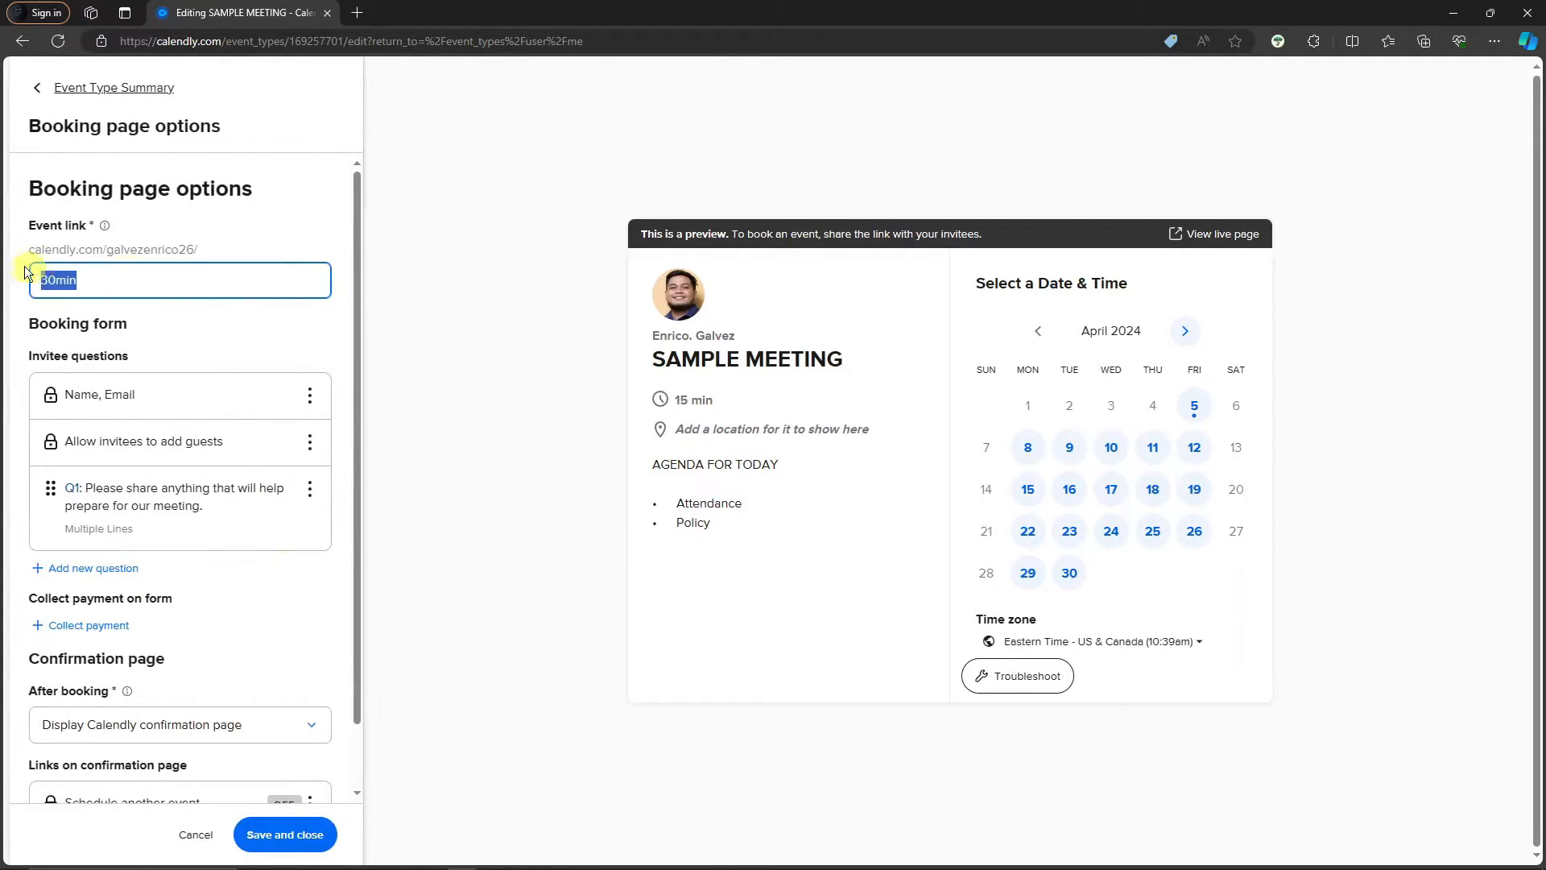
drag(193, 278, 22, 275)
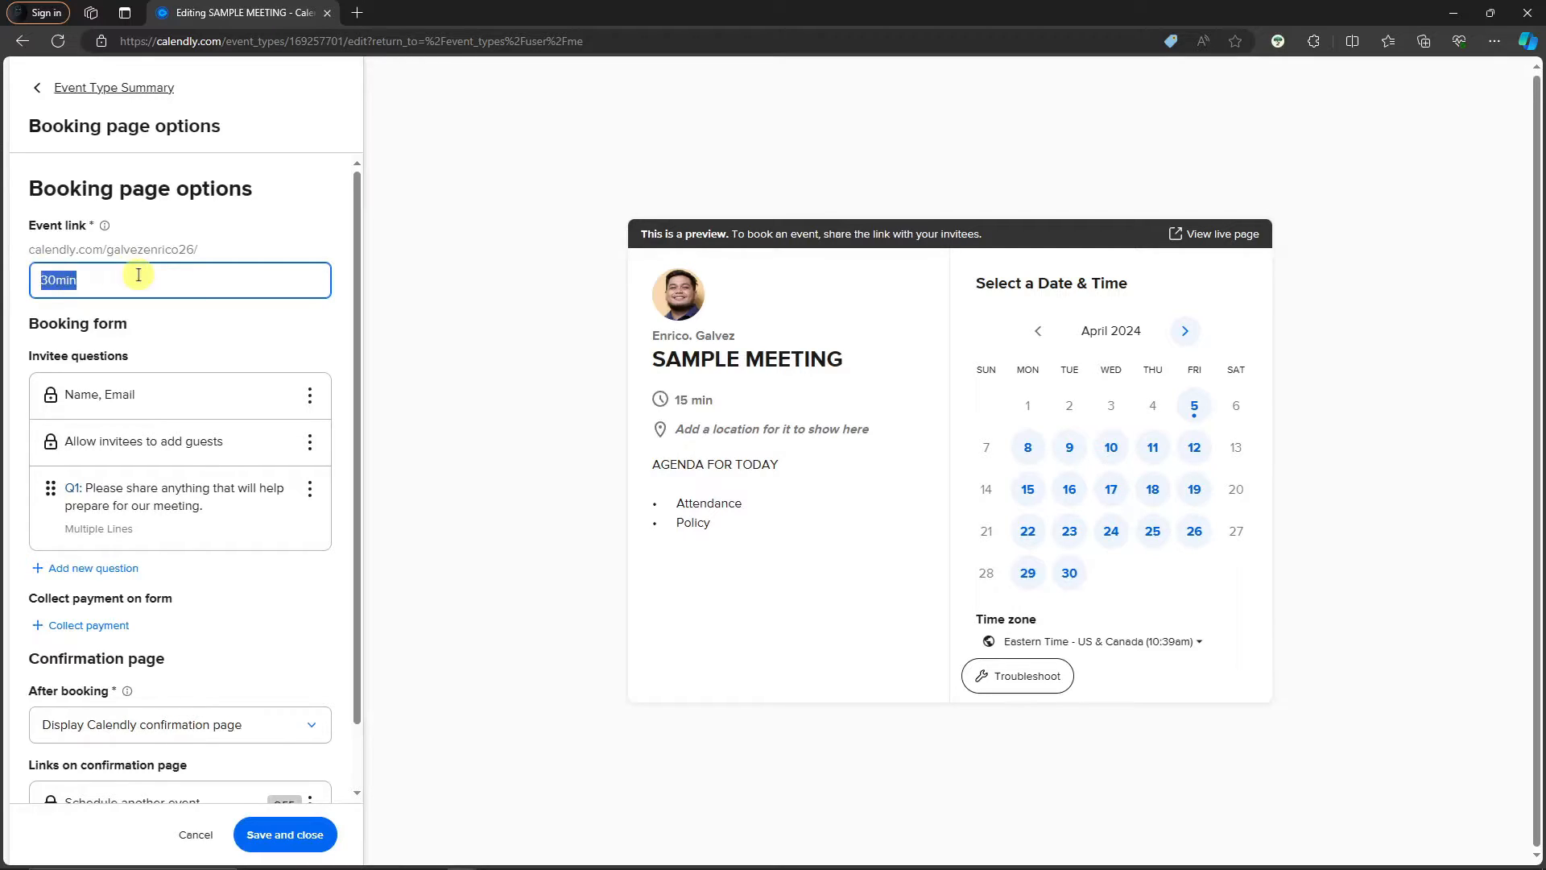
click(138, 275)
drag(139, 275, 7, 281)
text(sAMPLE link)
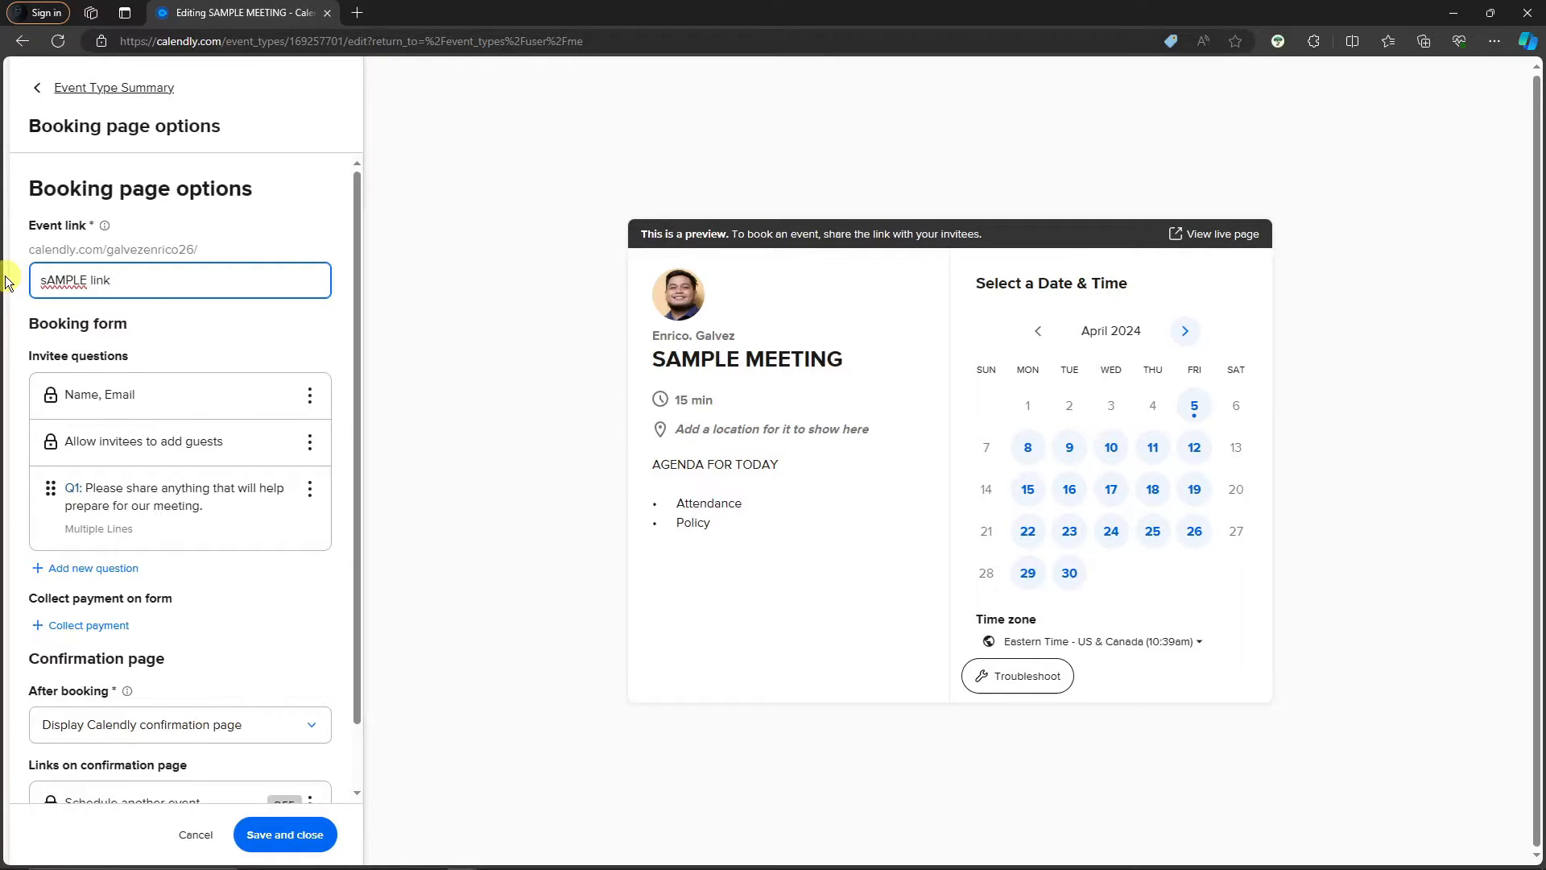
triple_click(140, 281)
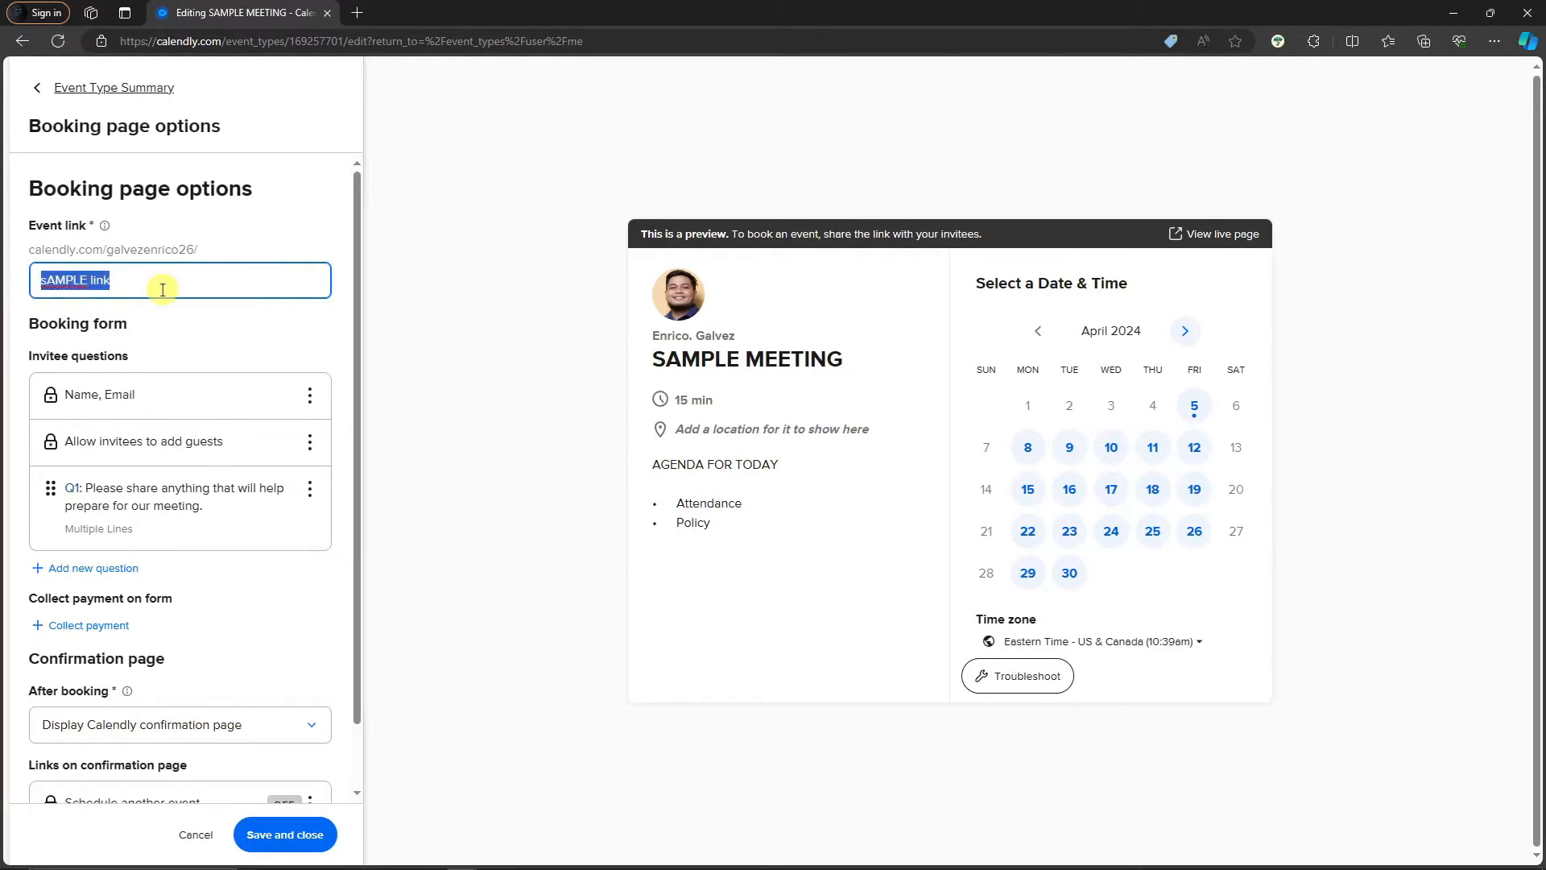
click(153, 279)
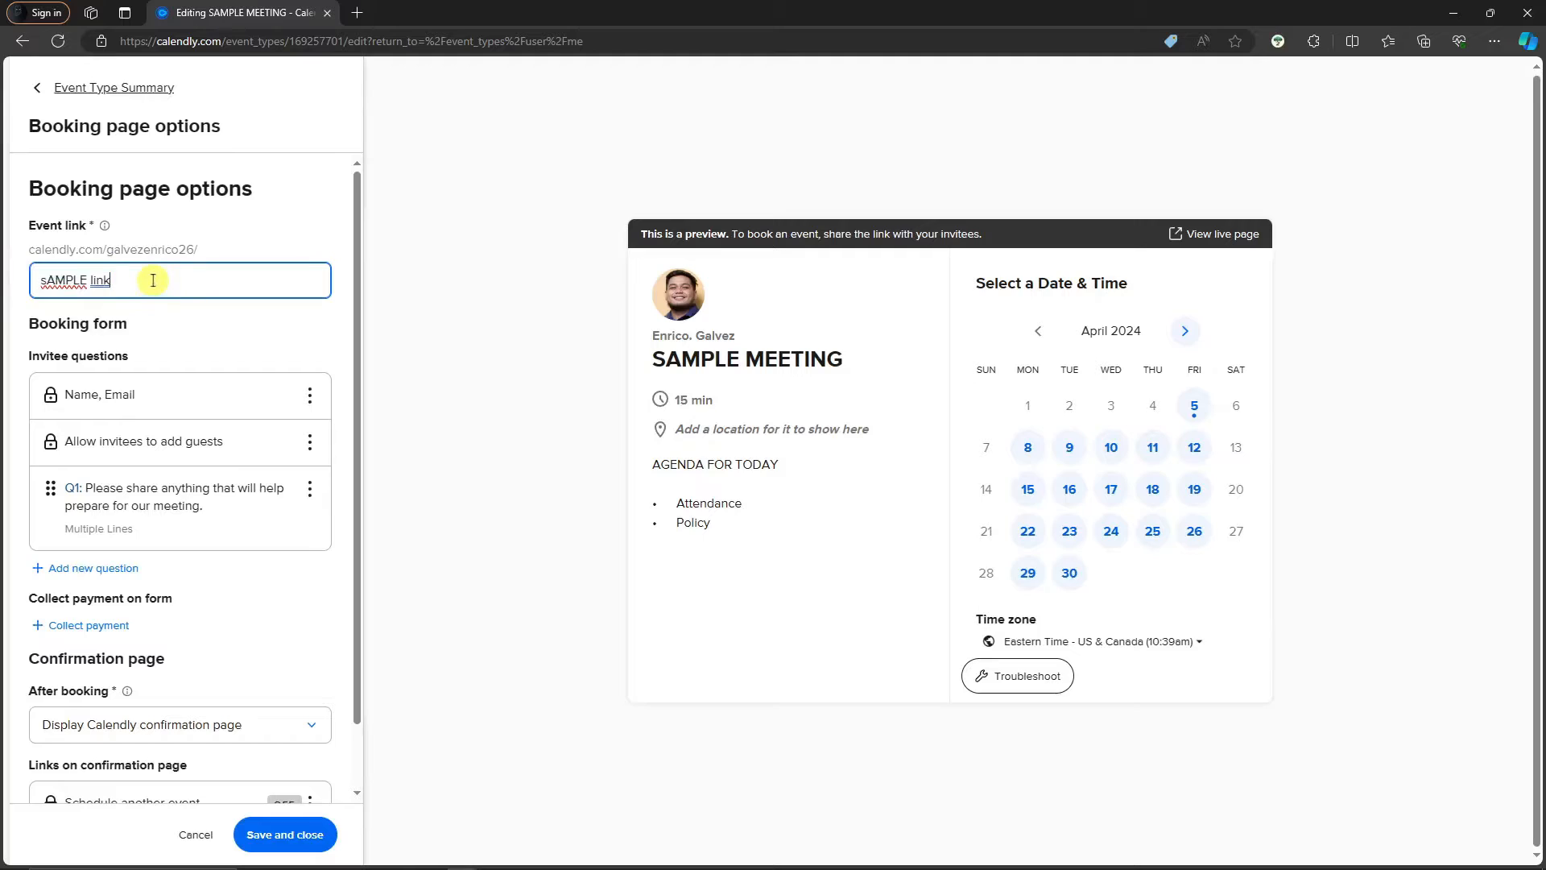
drag(194, 251, 34, 249)
drag(120, 280, 32, 272)
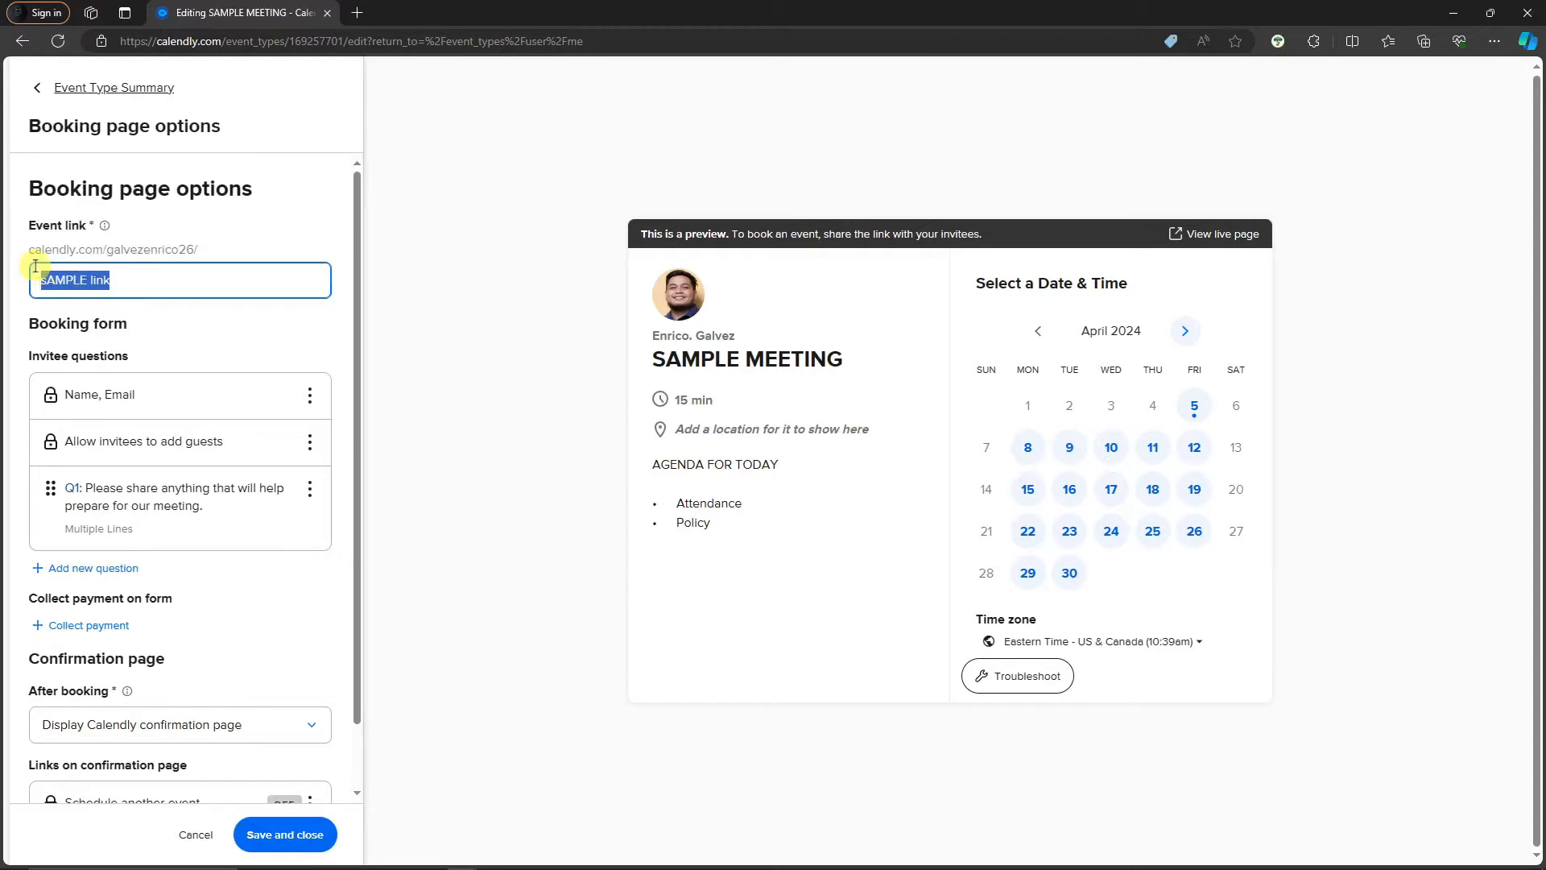
click(188, 336)
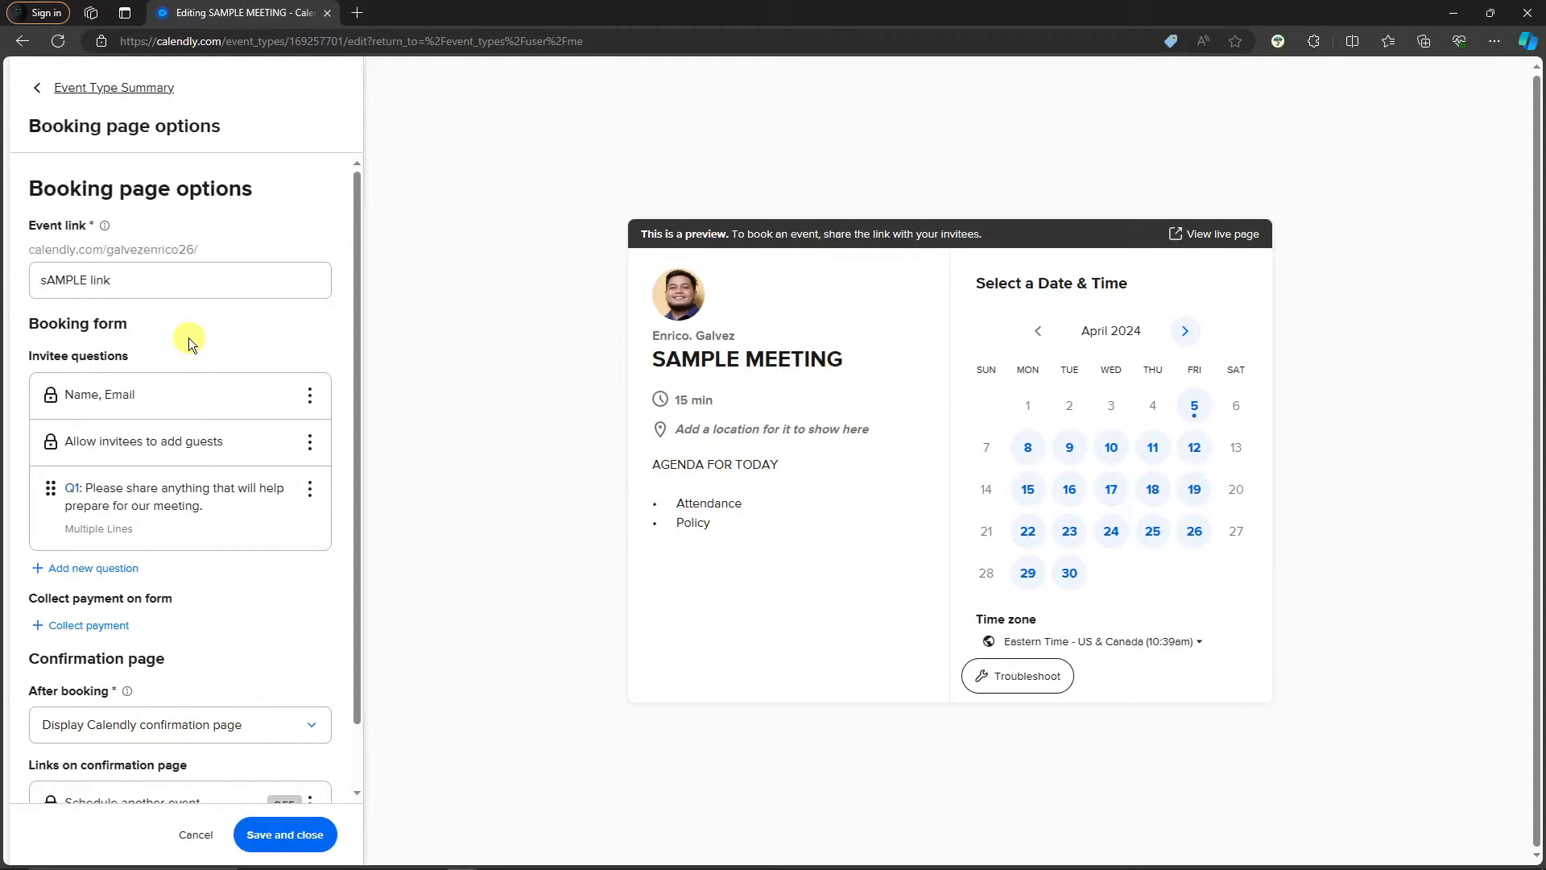
scroll(190, 337, down, 1)
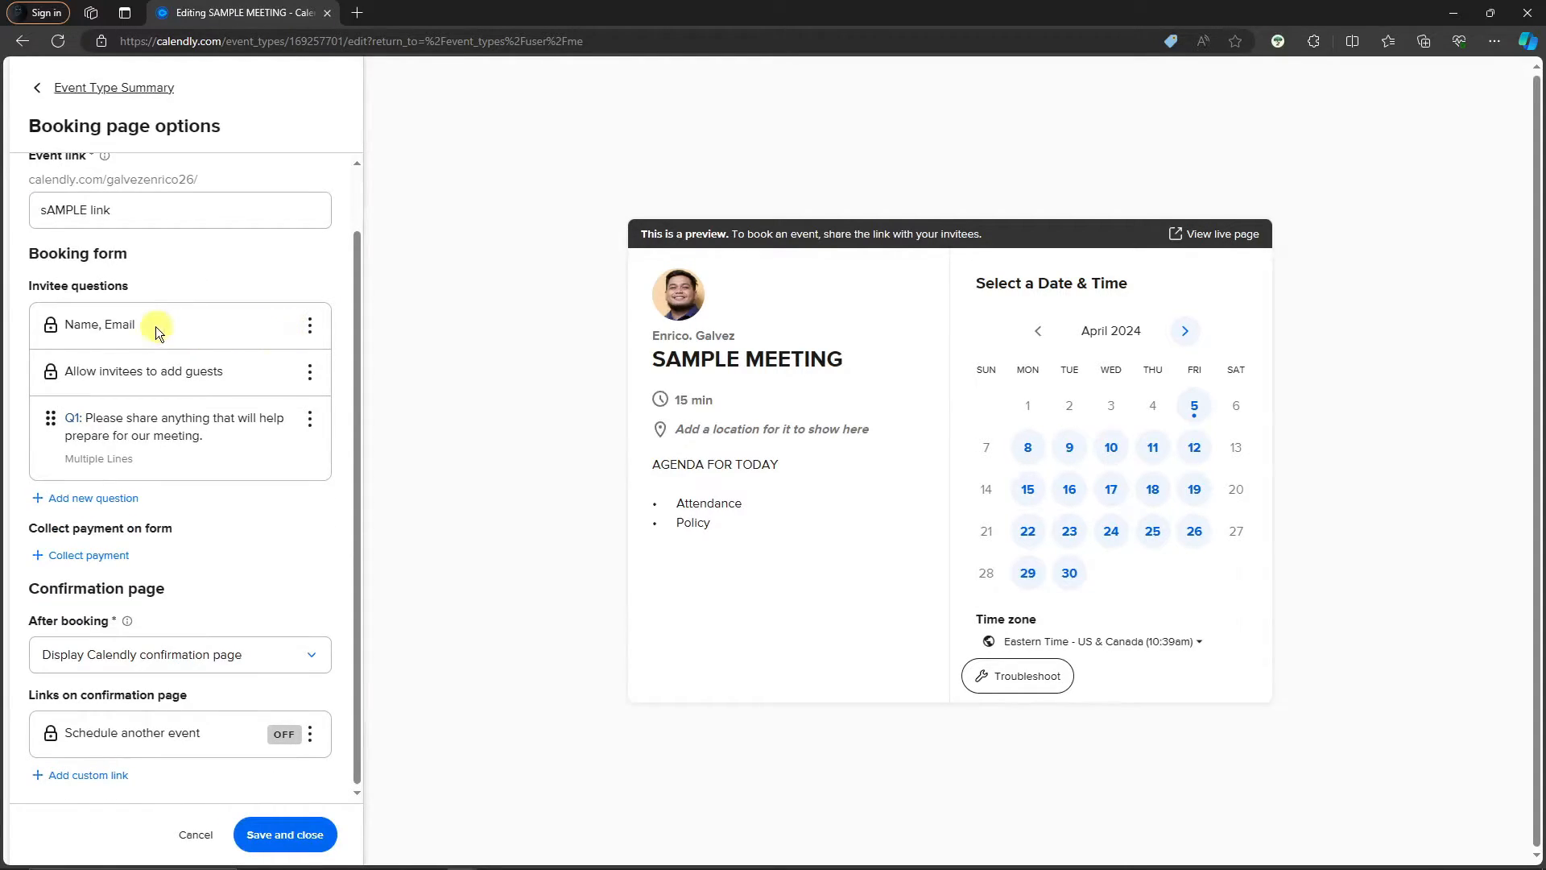
Set the Name, Email question's Name Input to First Name, Last Name
click(311, 330)
click(317, 358)
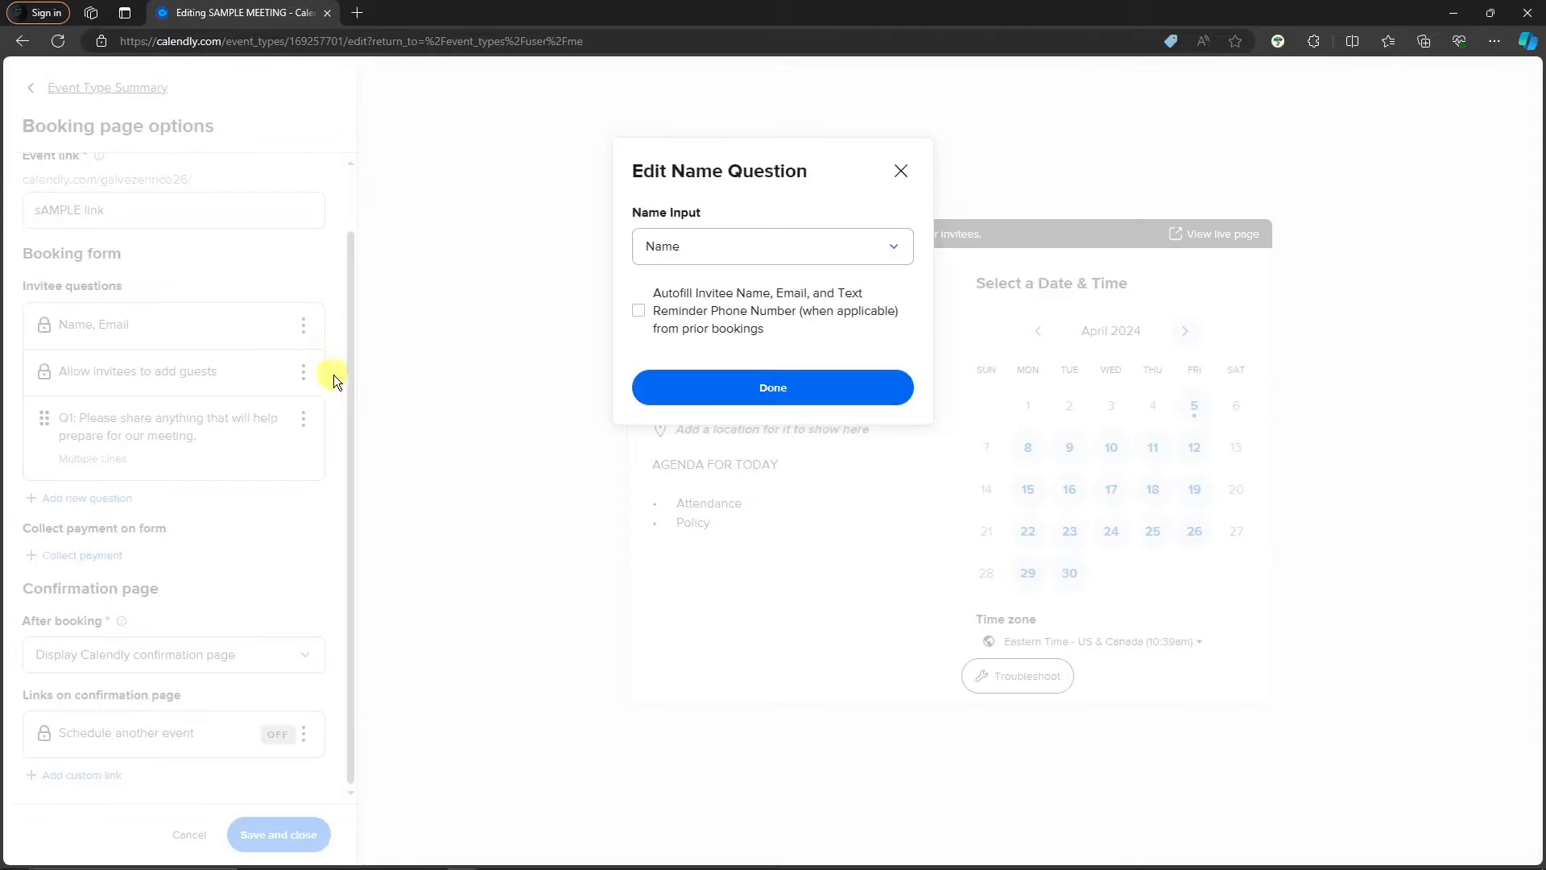
click(714, 246)
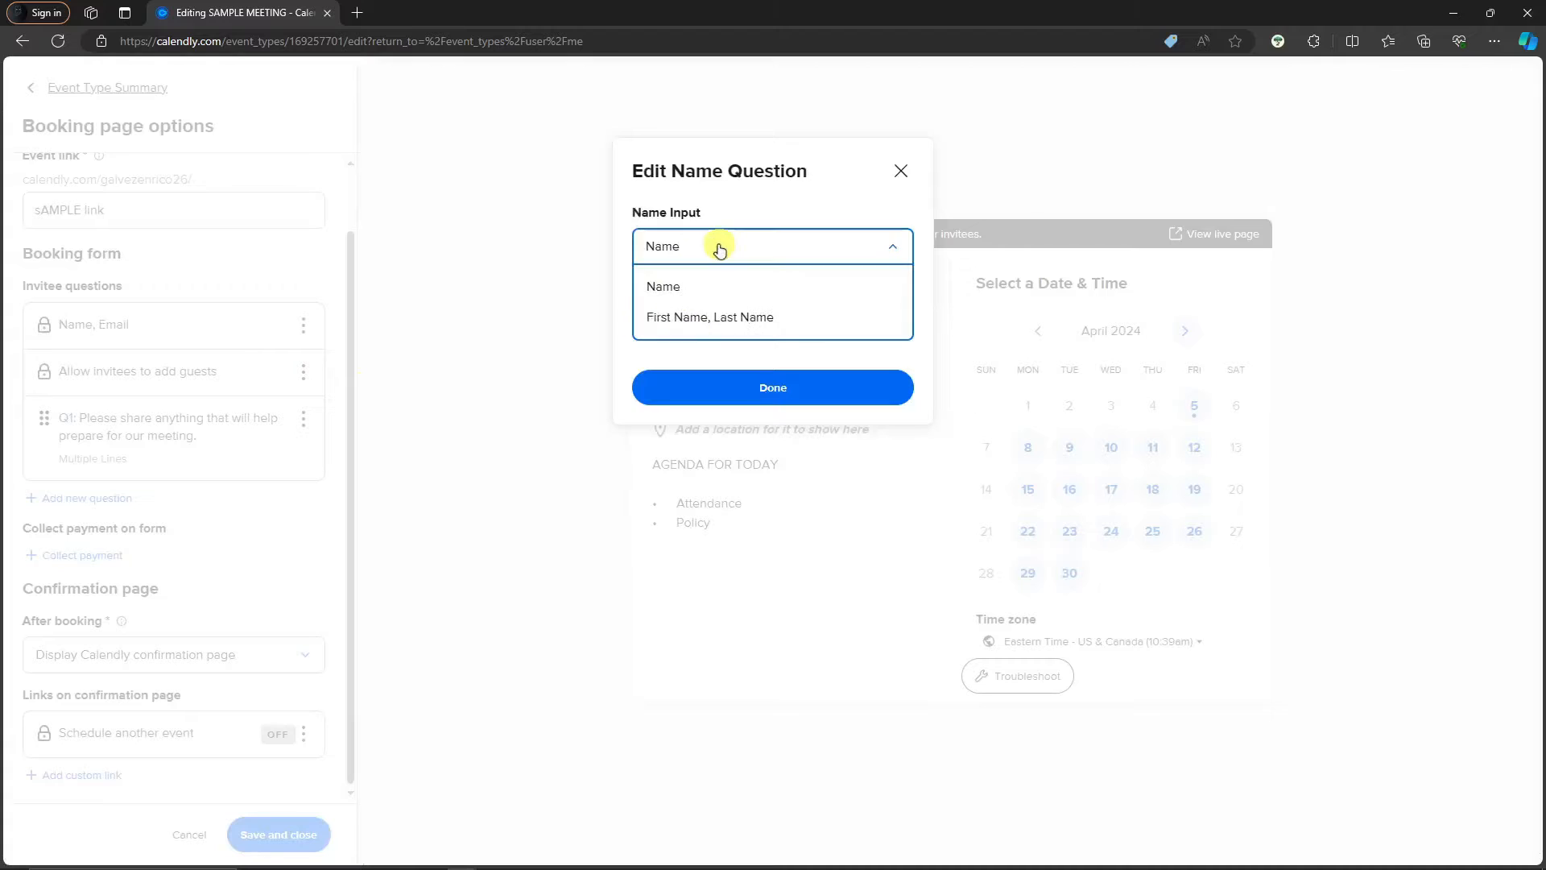
click(714, 319)
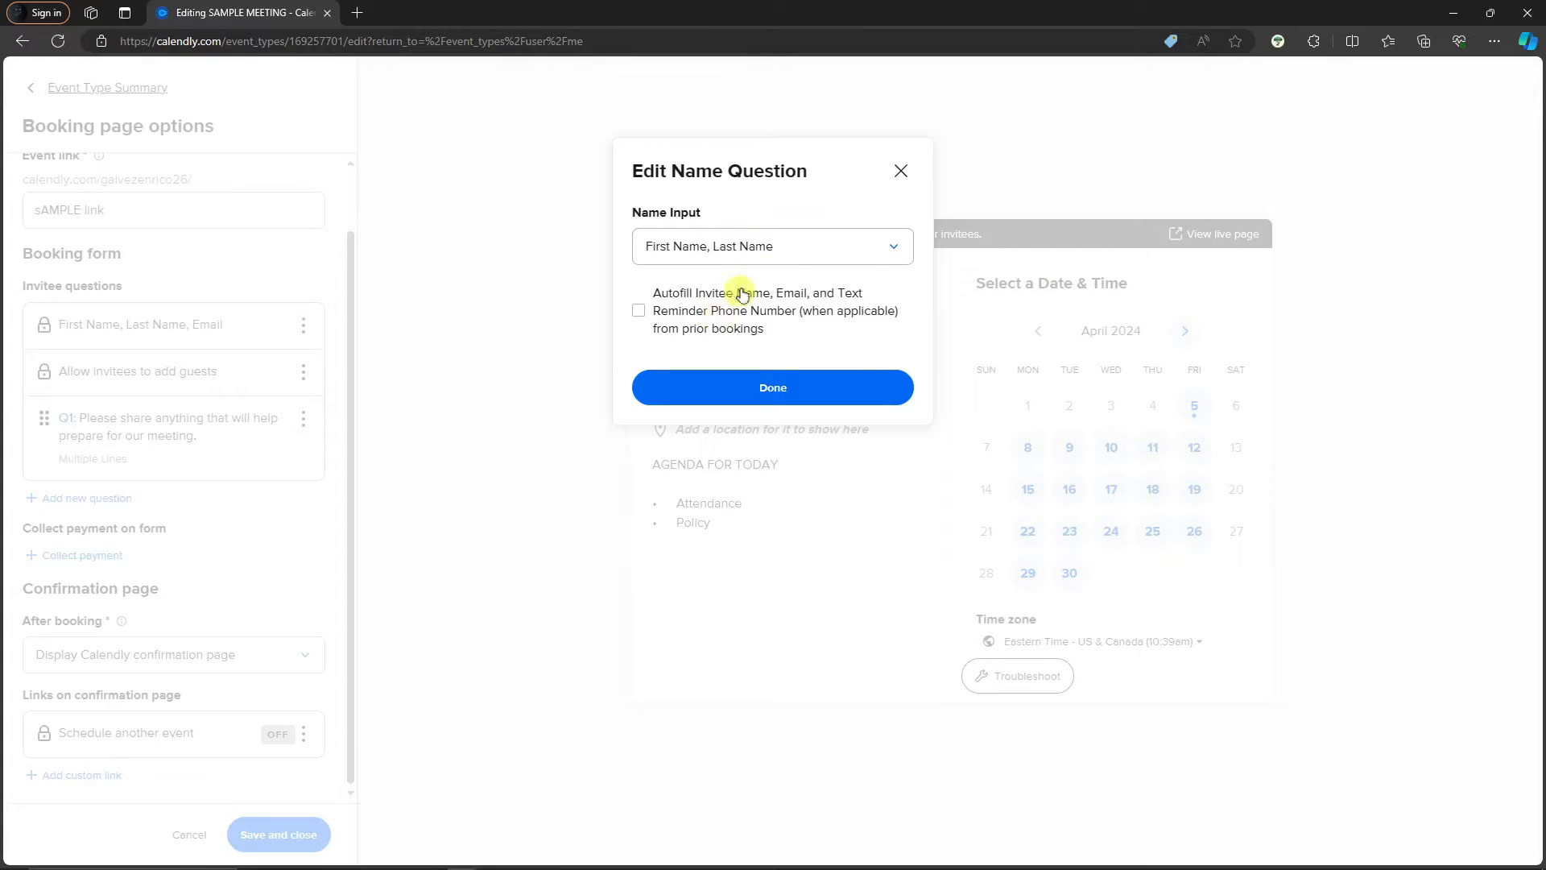
click(902, 172)
click(306, 372)
click(306, 374)
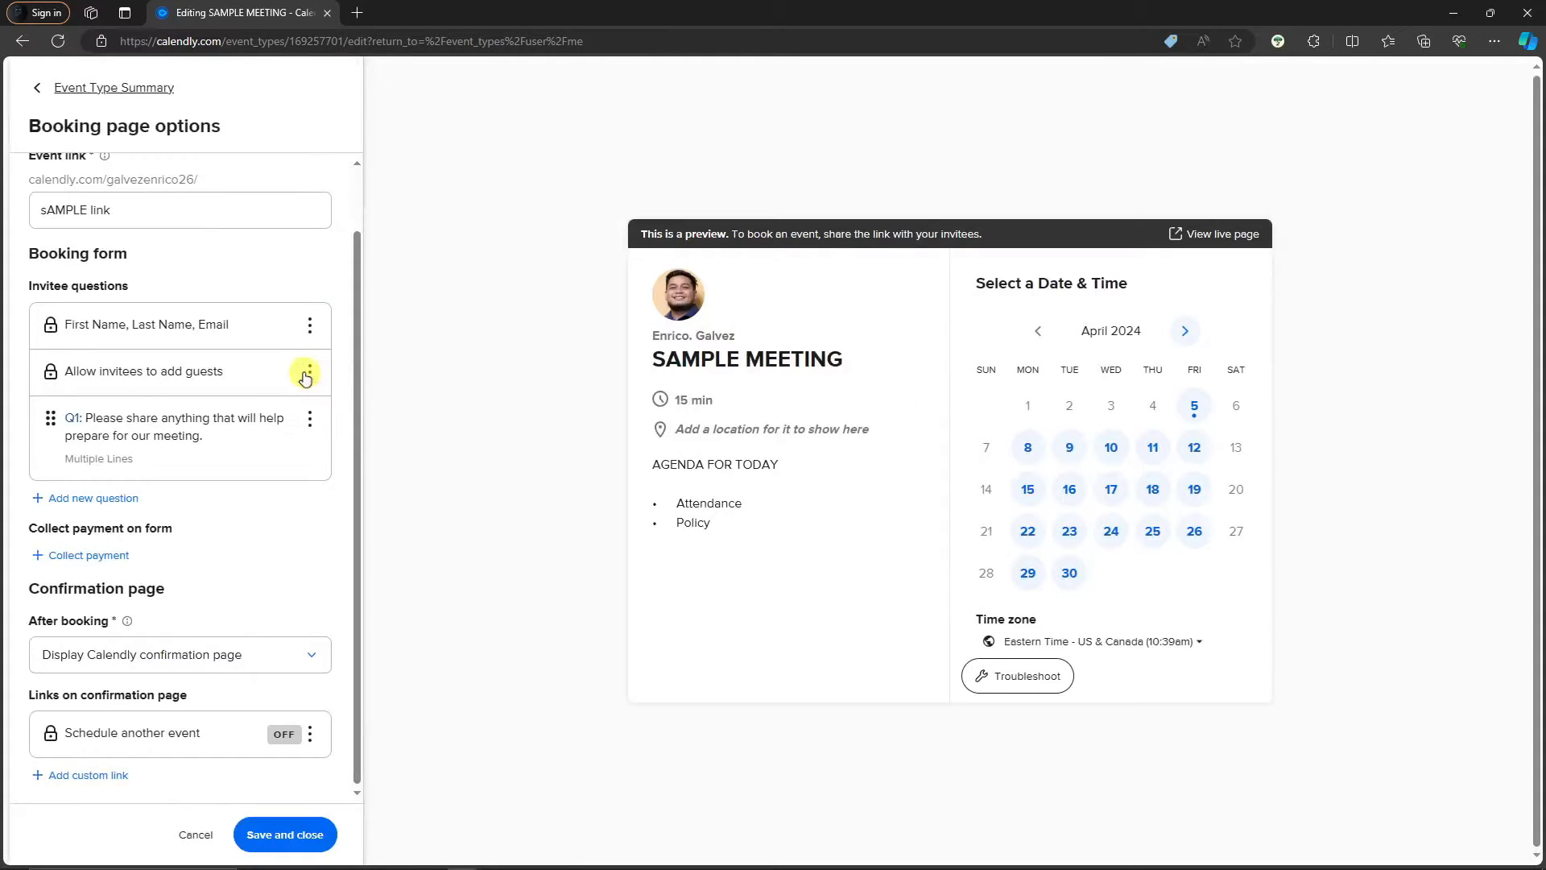
click(306, 374)
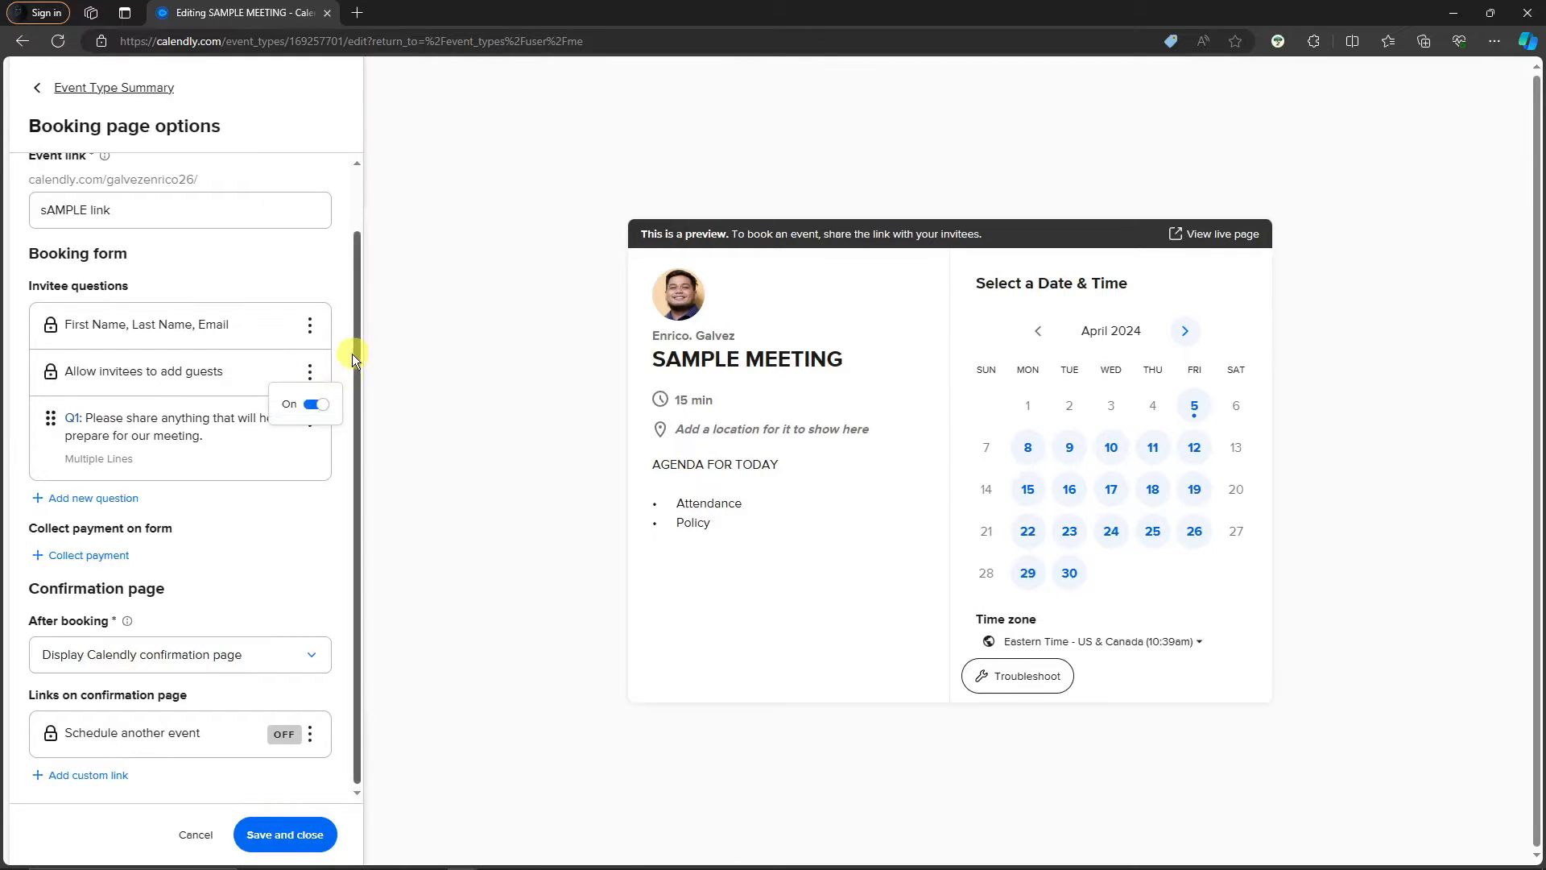
click(316, 505)
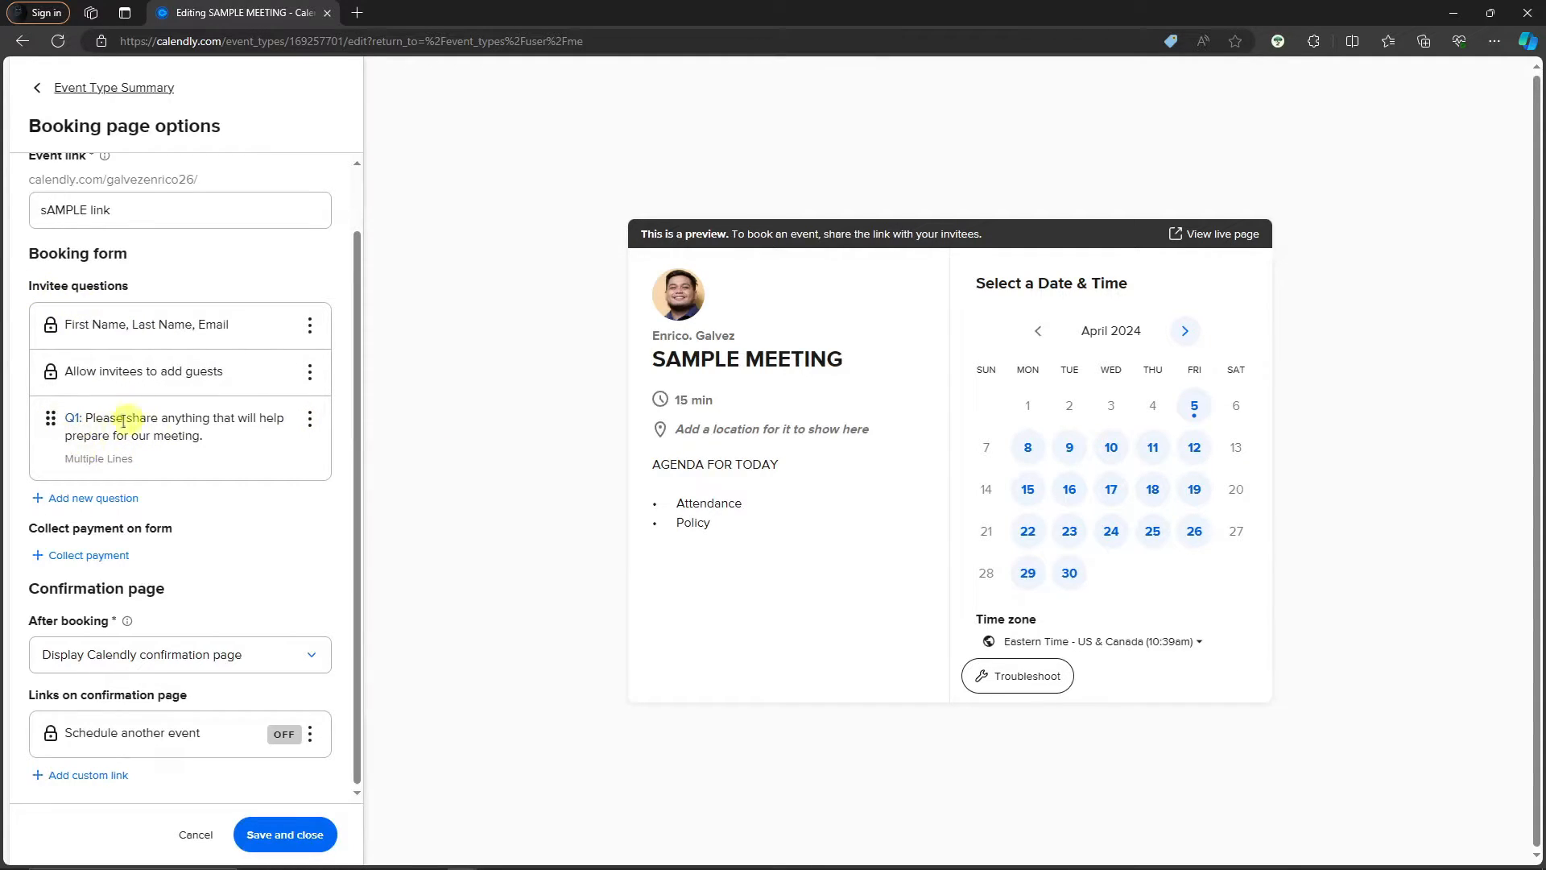
Draft a required One Line question 'SAMPLE QUESTION 2', then discard it
click(122, 498)
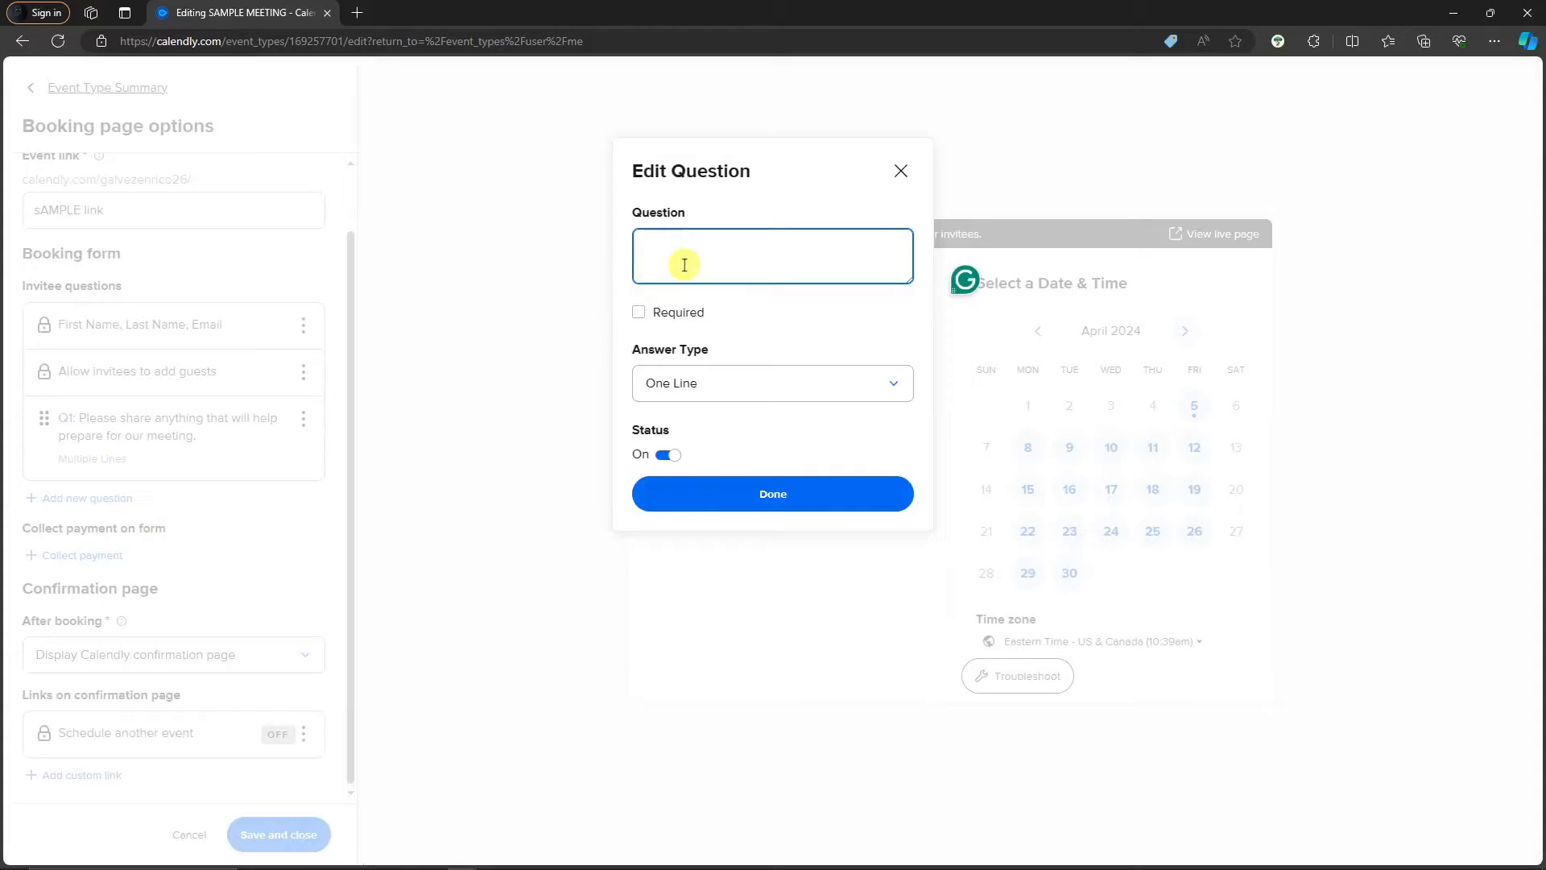
text(SAMPLE QUESTION @)
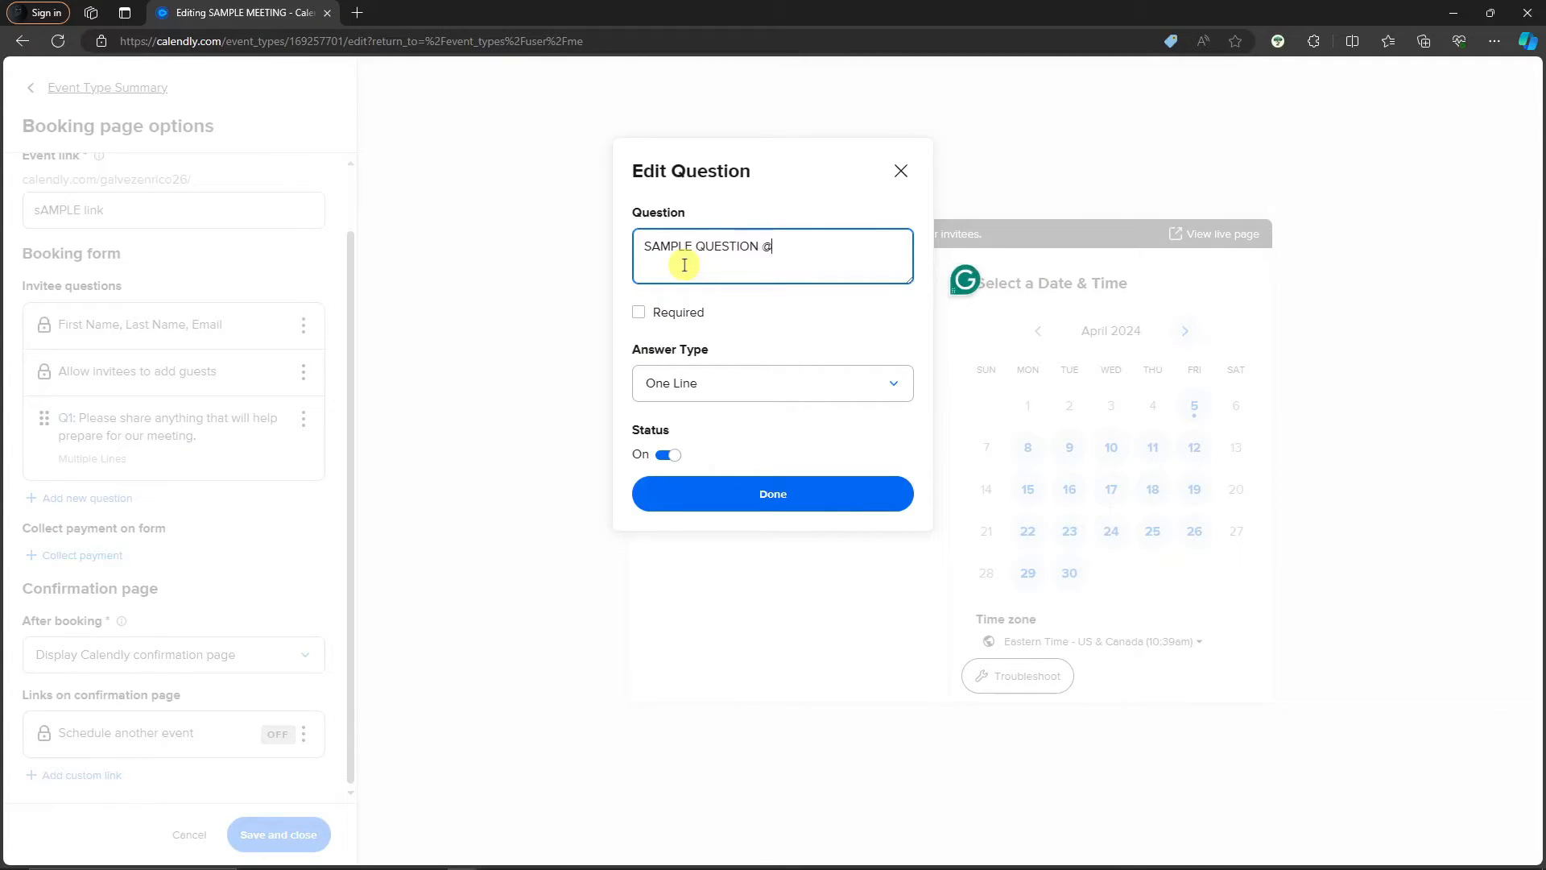
key(BackSpace)
text(2)
click(640, 312)
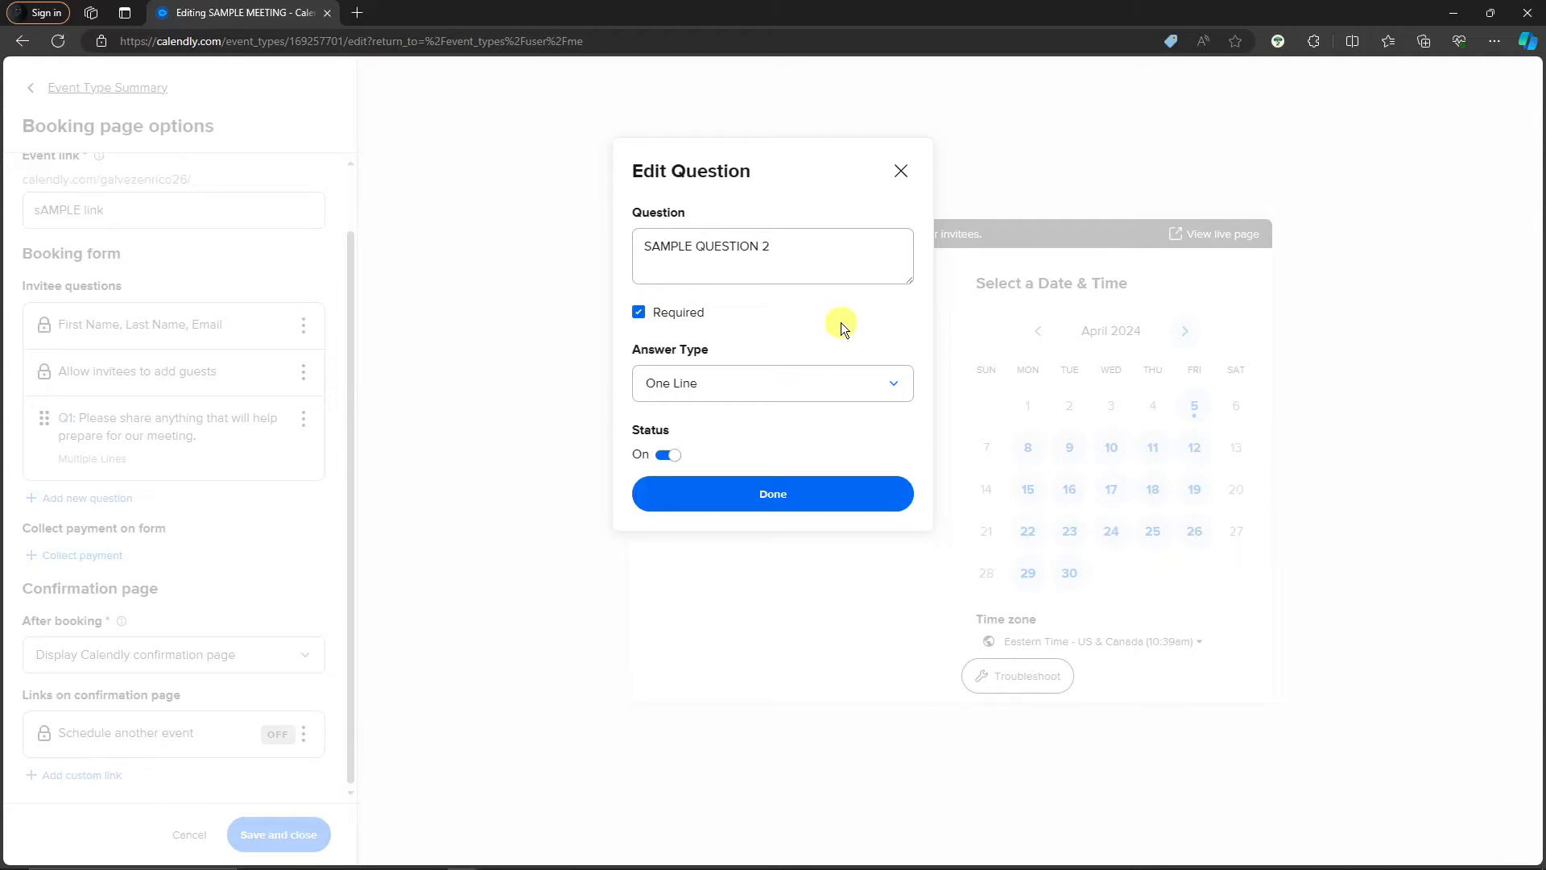
click(887, 383)
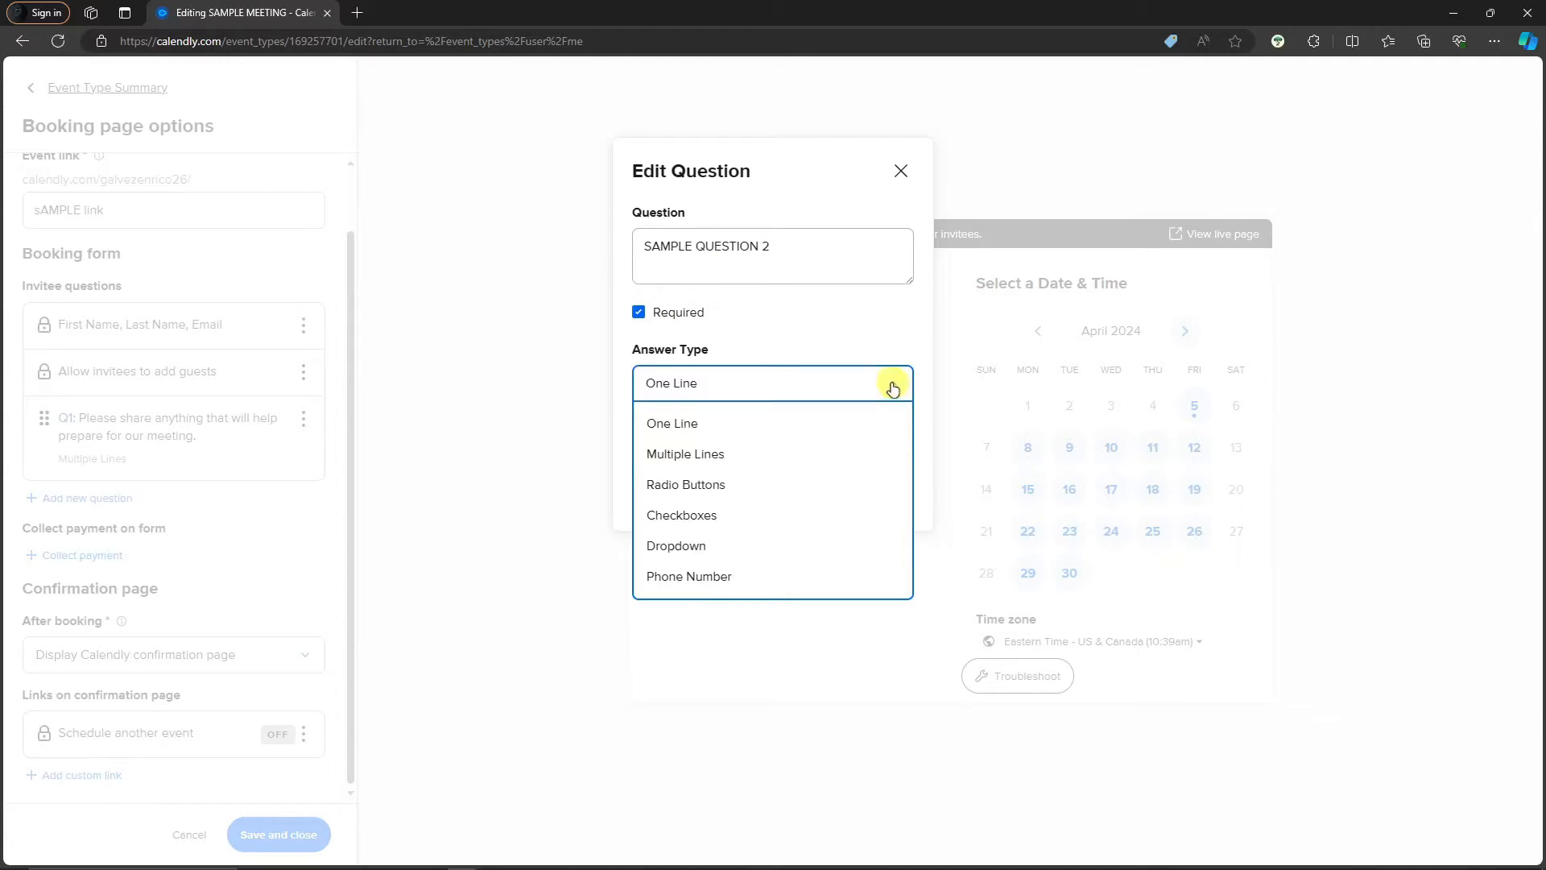
click(795, 330)
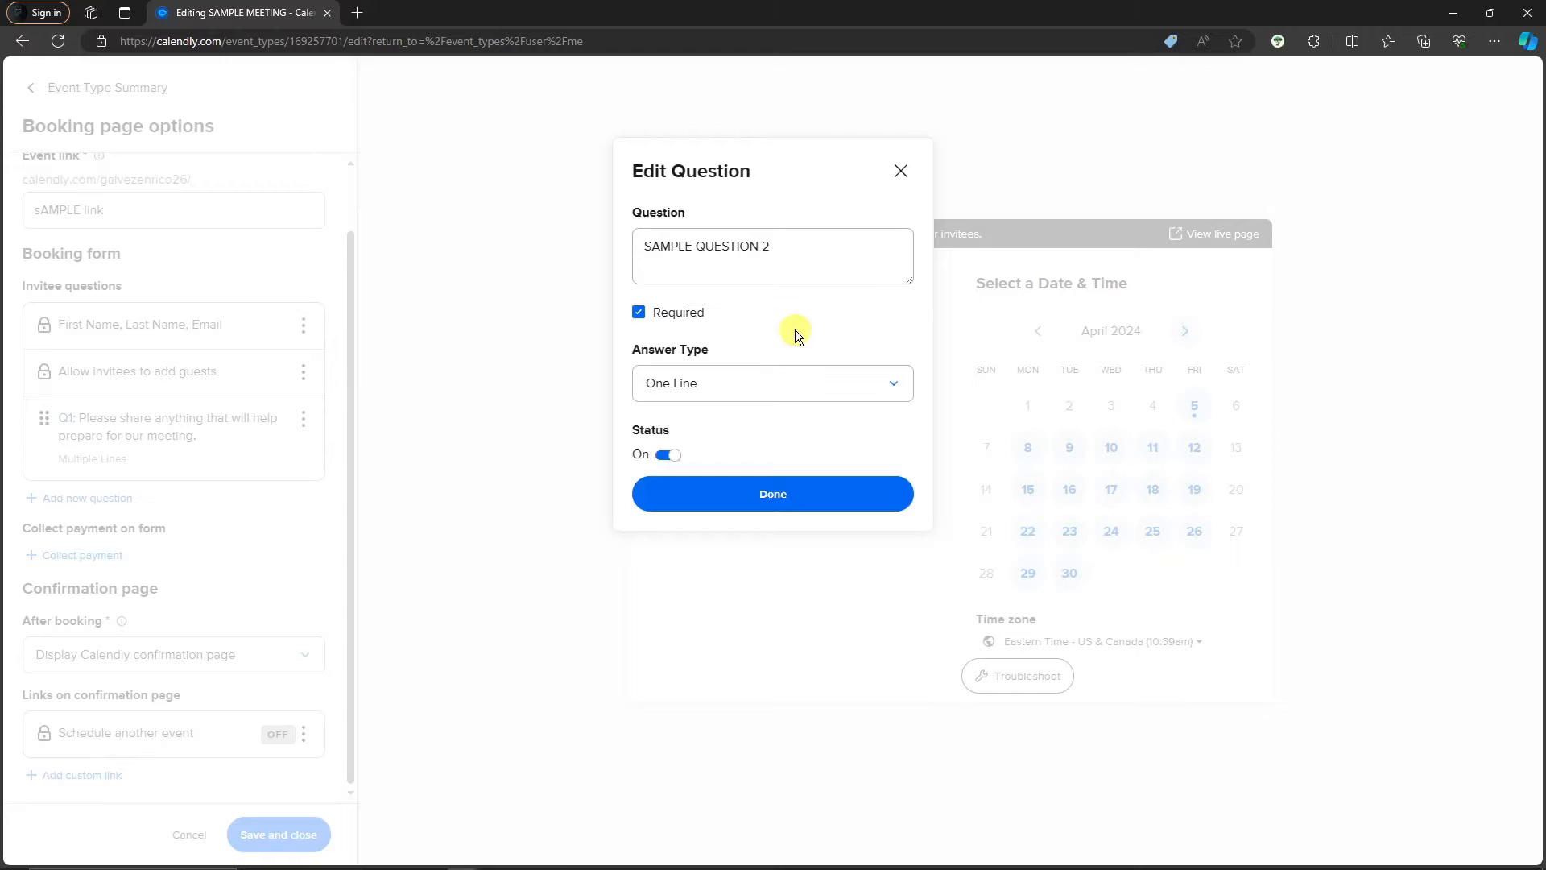
click(898, 171)
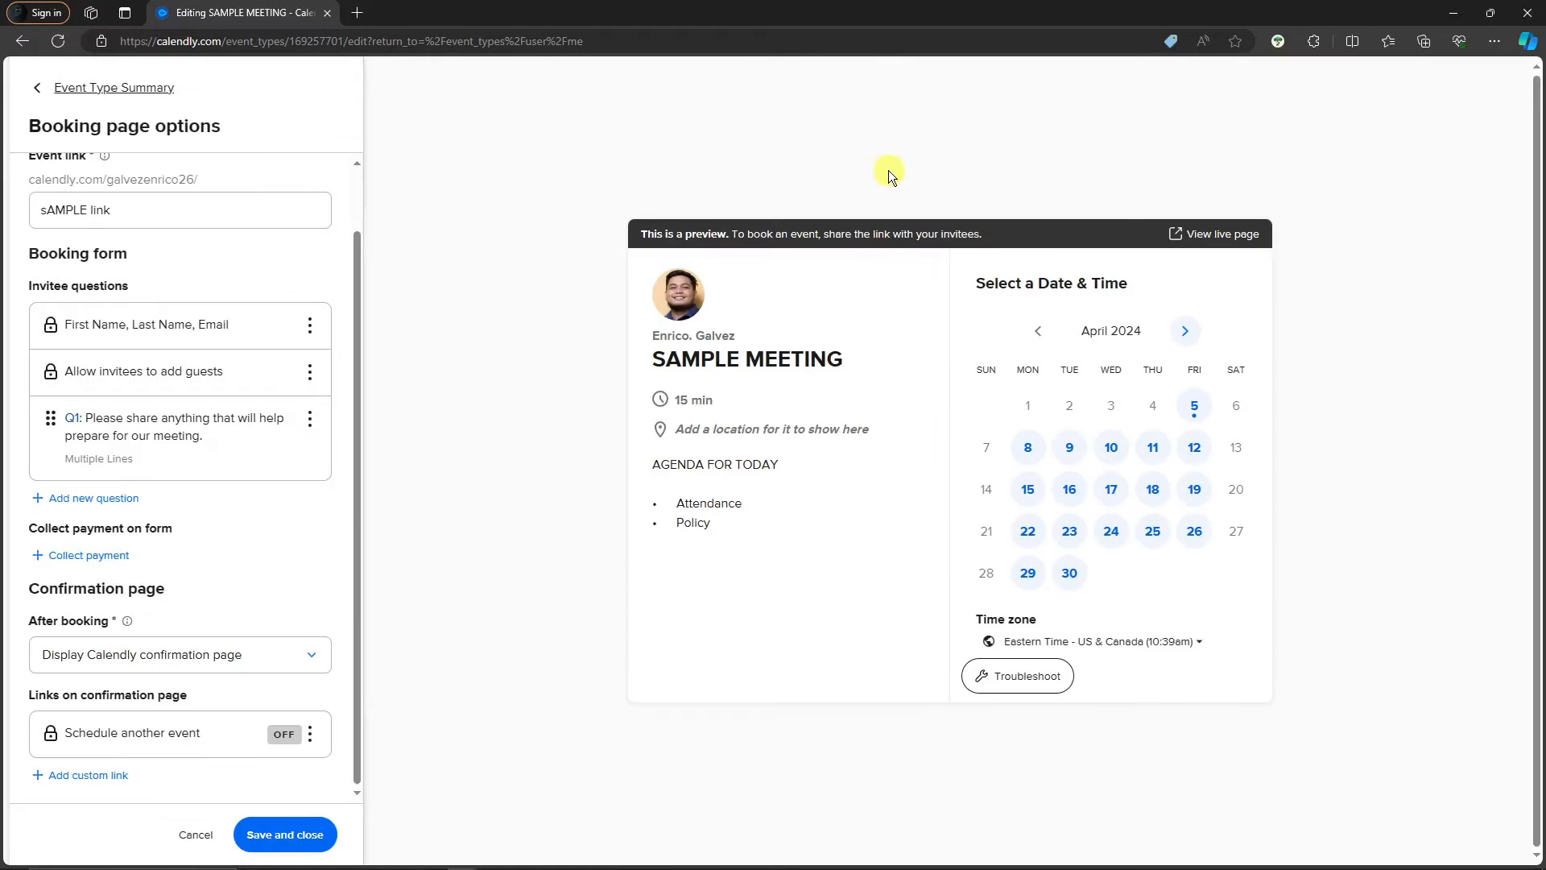
click(90, 555)
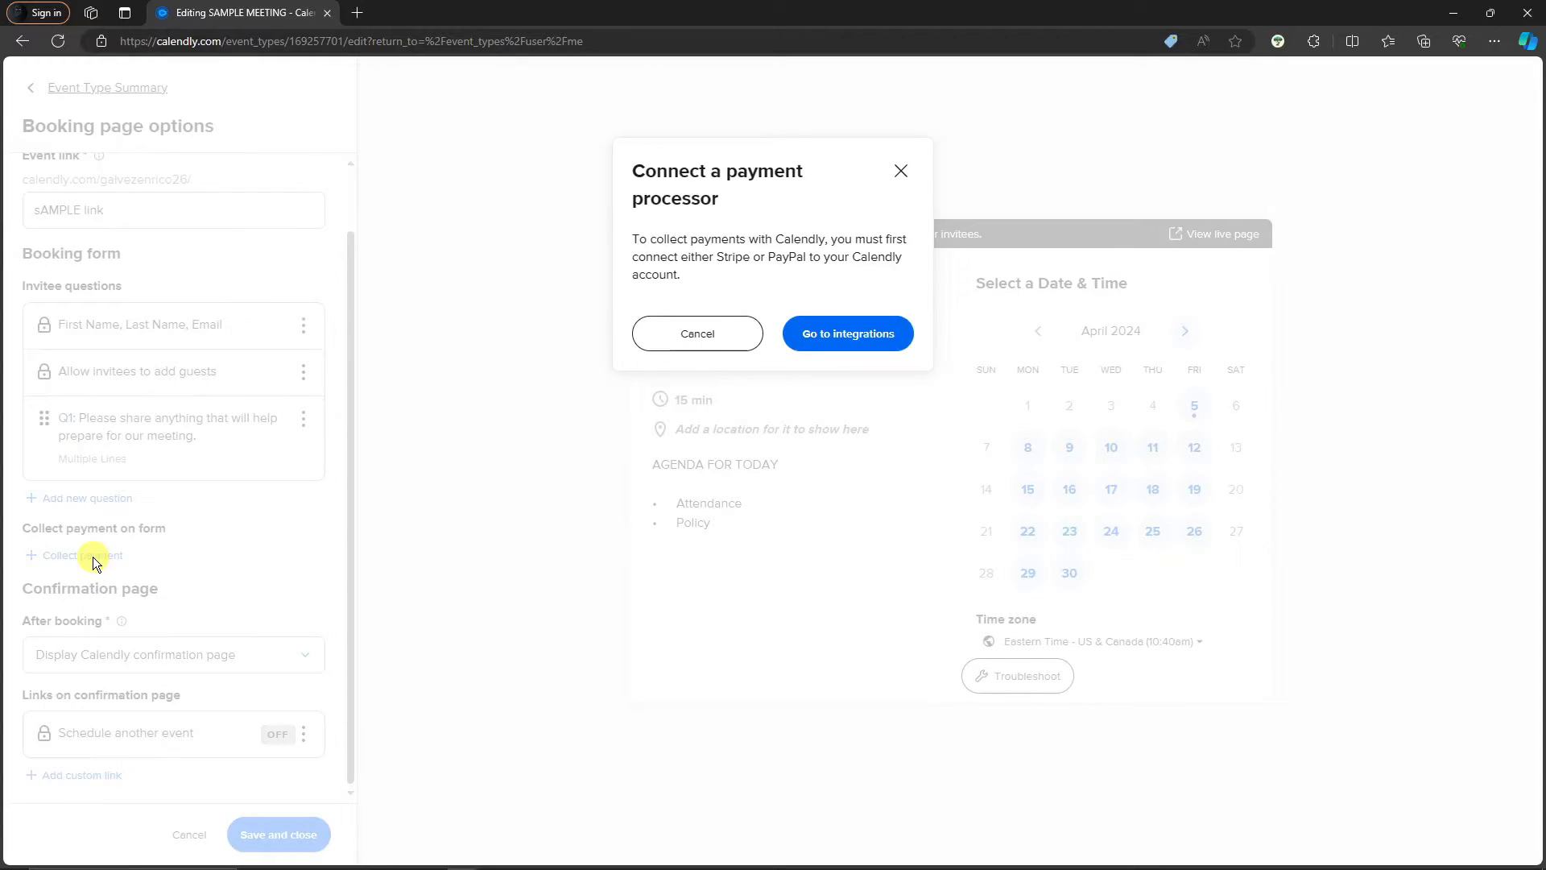
click(900, 171)
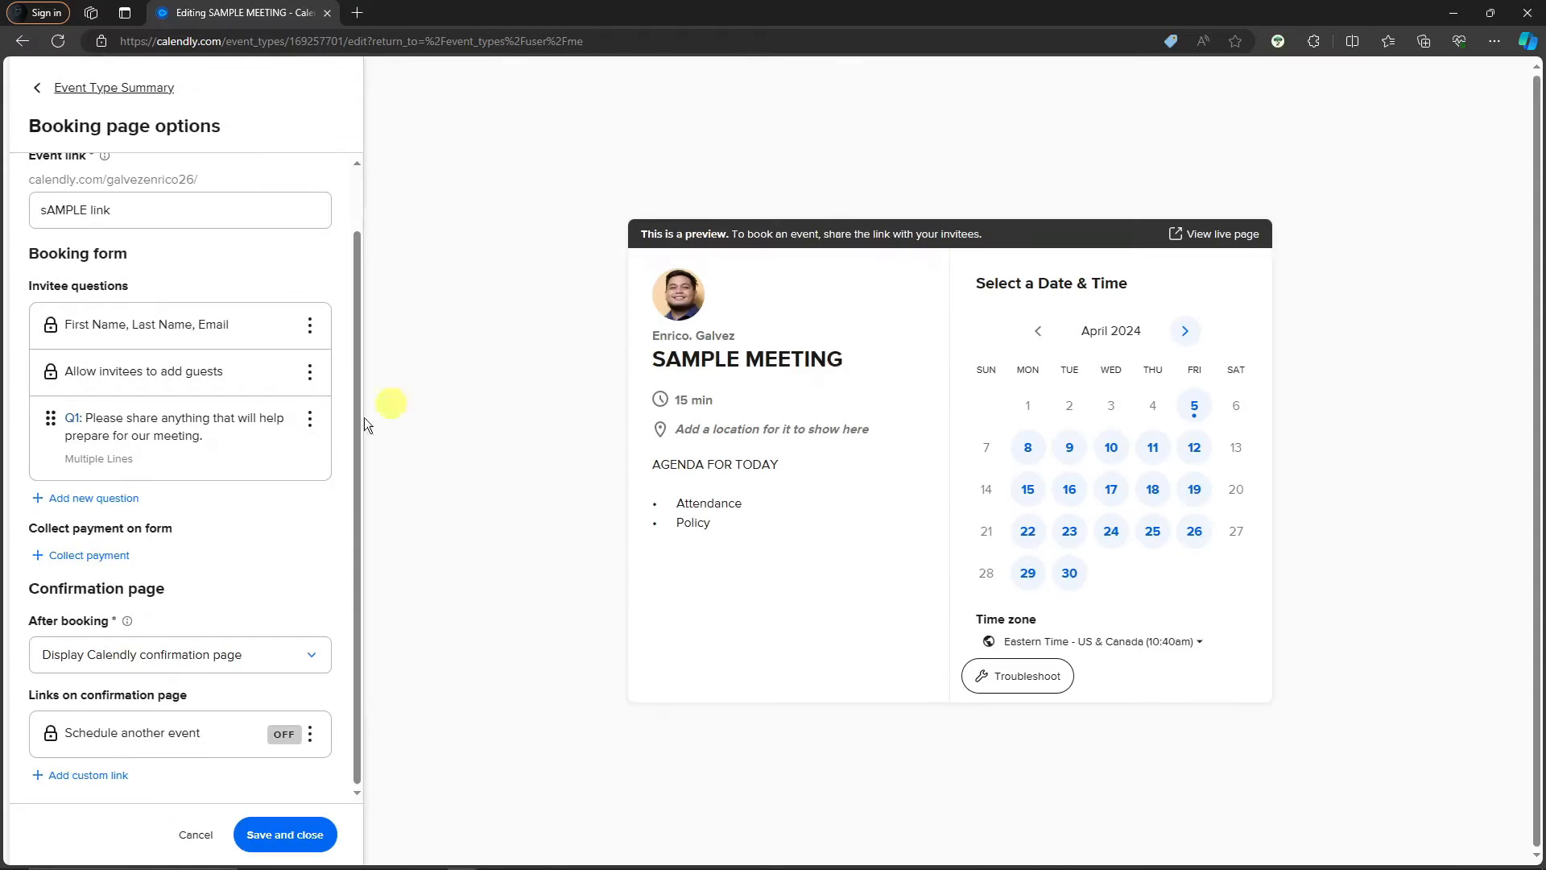
click(126, 556)
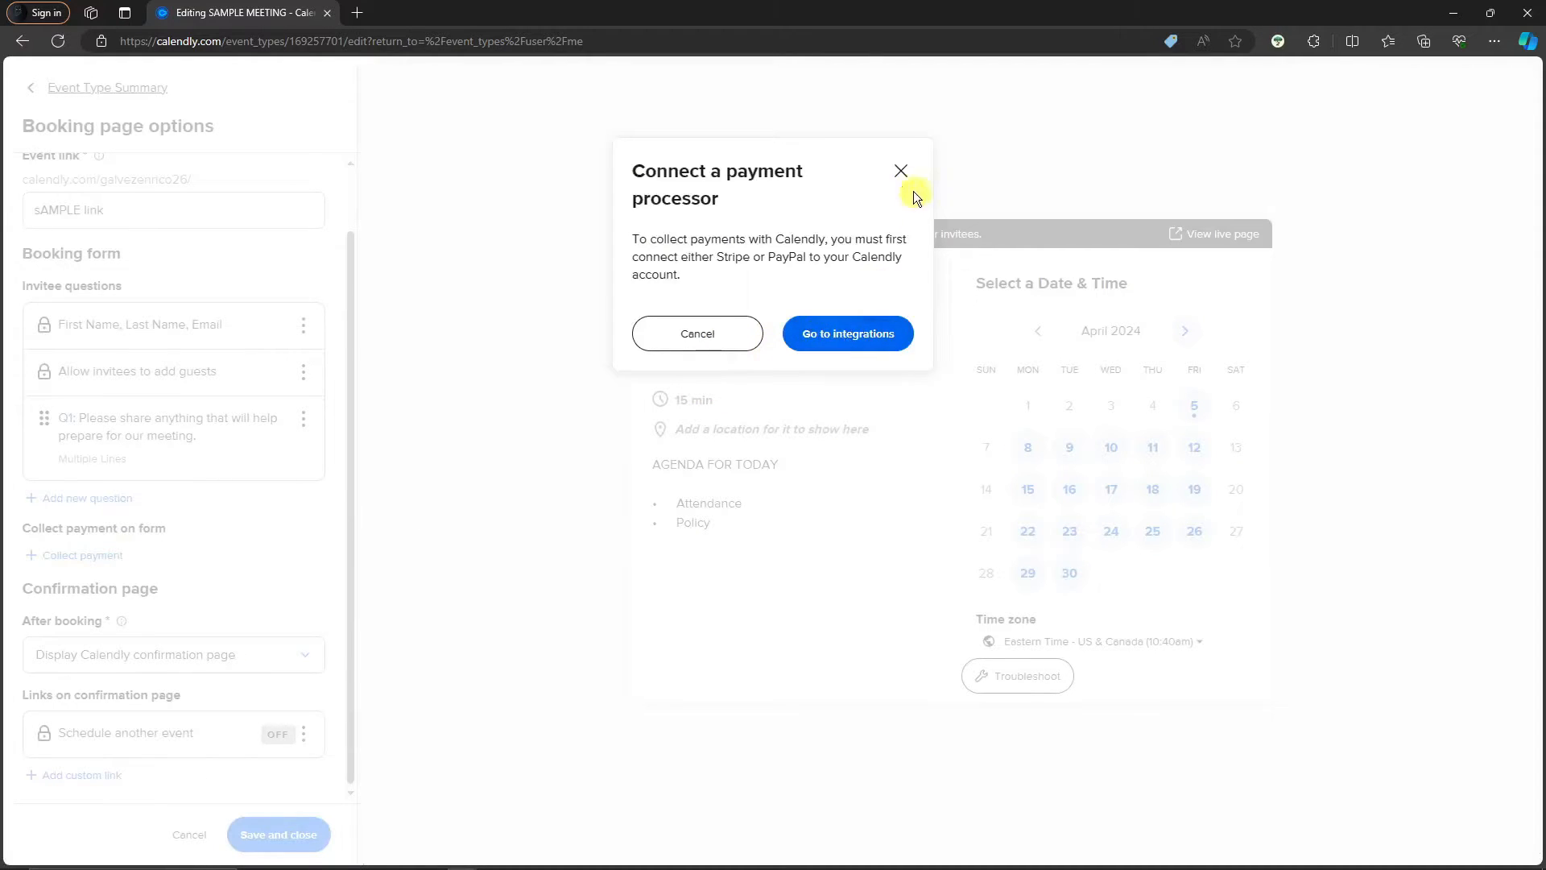
drag(719, 256, 867, 258)
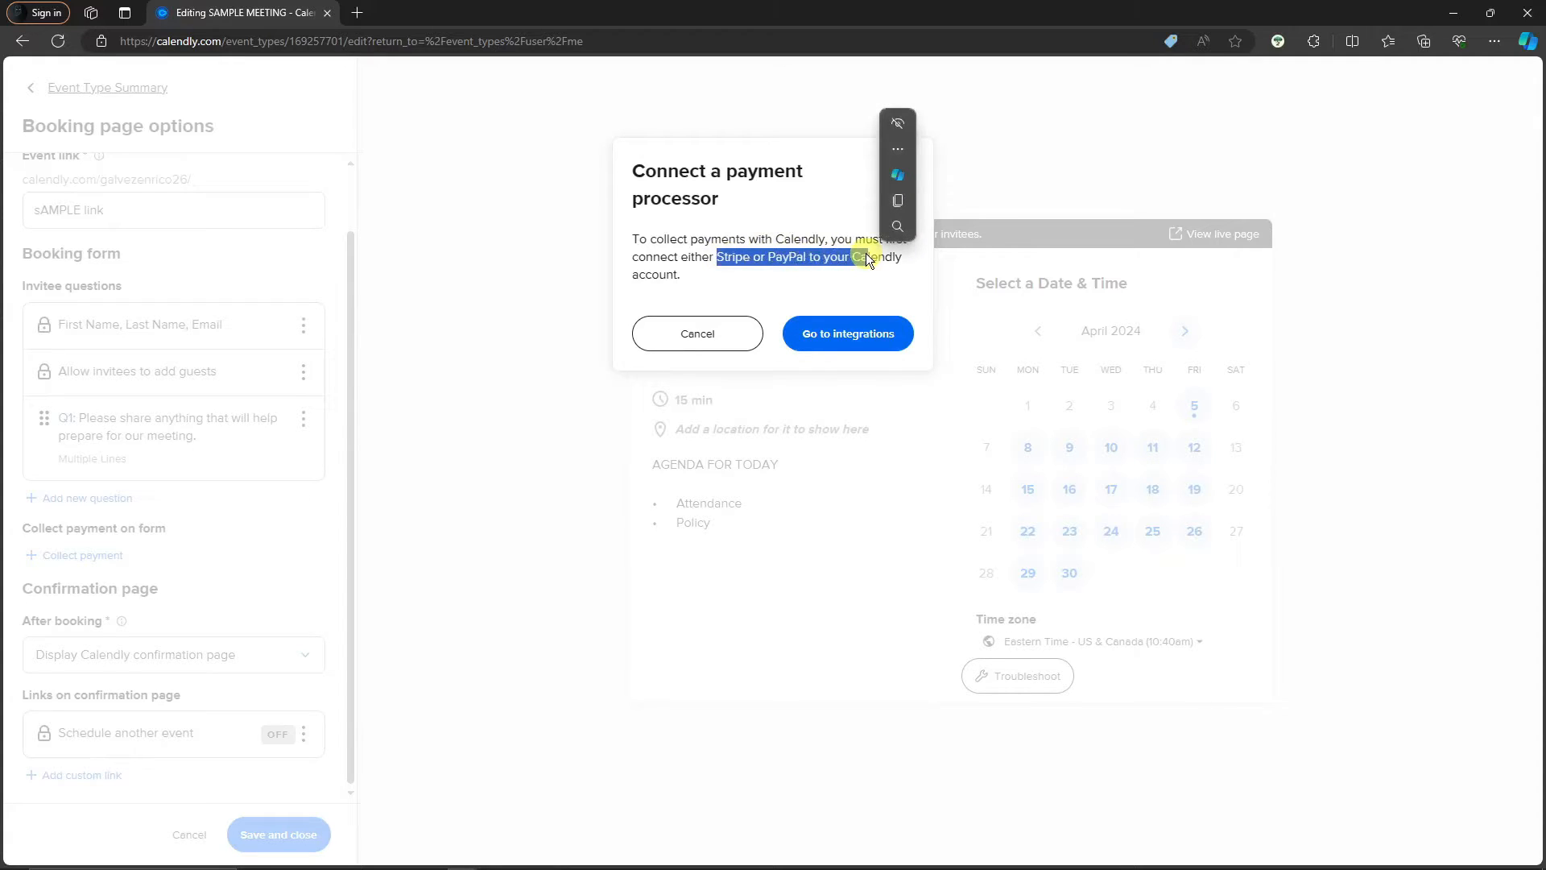
click(530, 381)
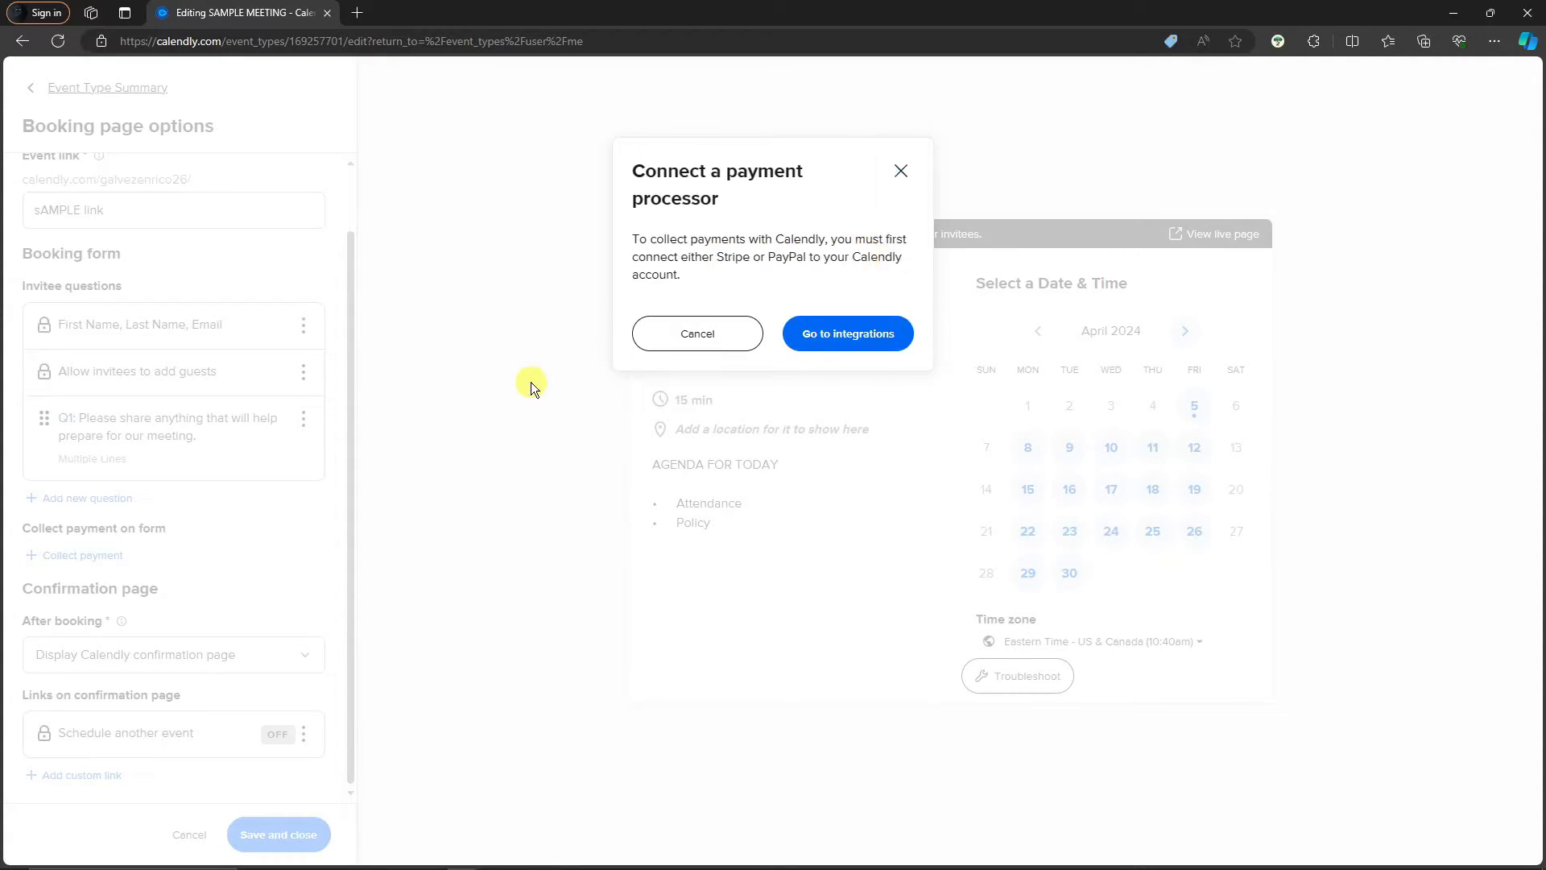
click(900, 169)
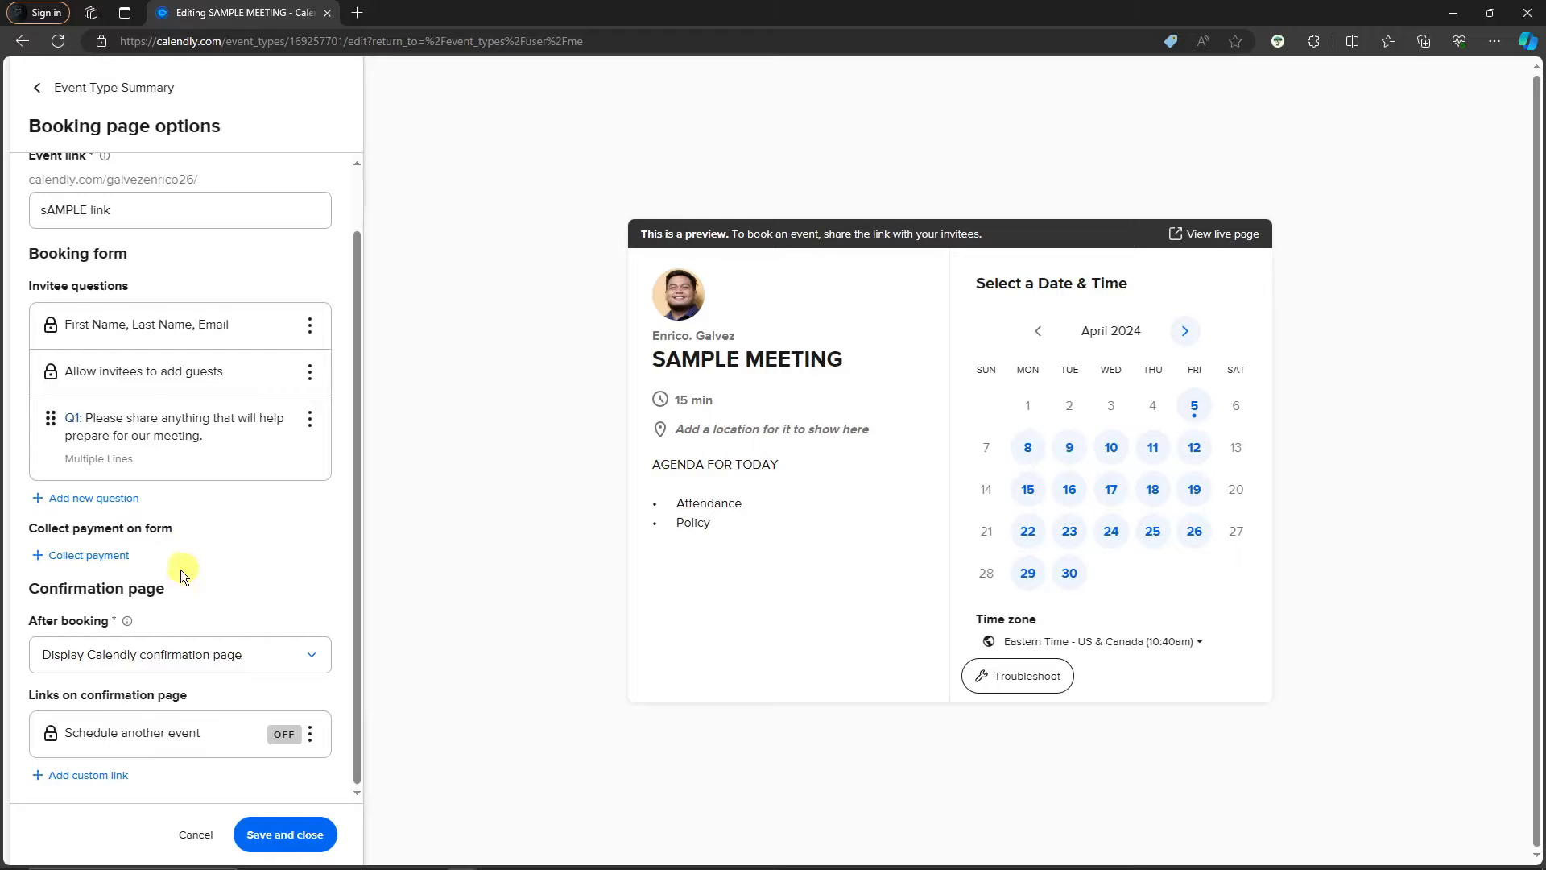
Keep the Calendly confirmation page after booking and discard a draft custom link 'CUS'
click(298, 649)
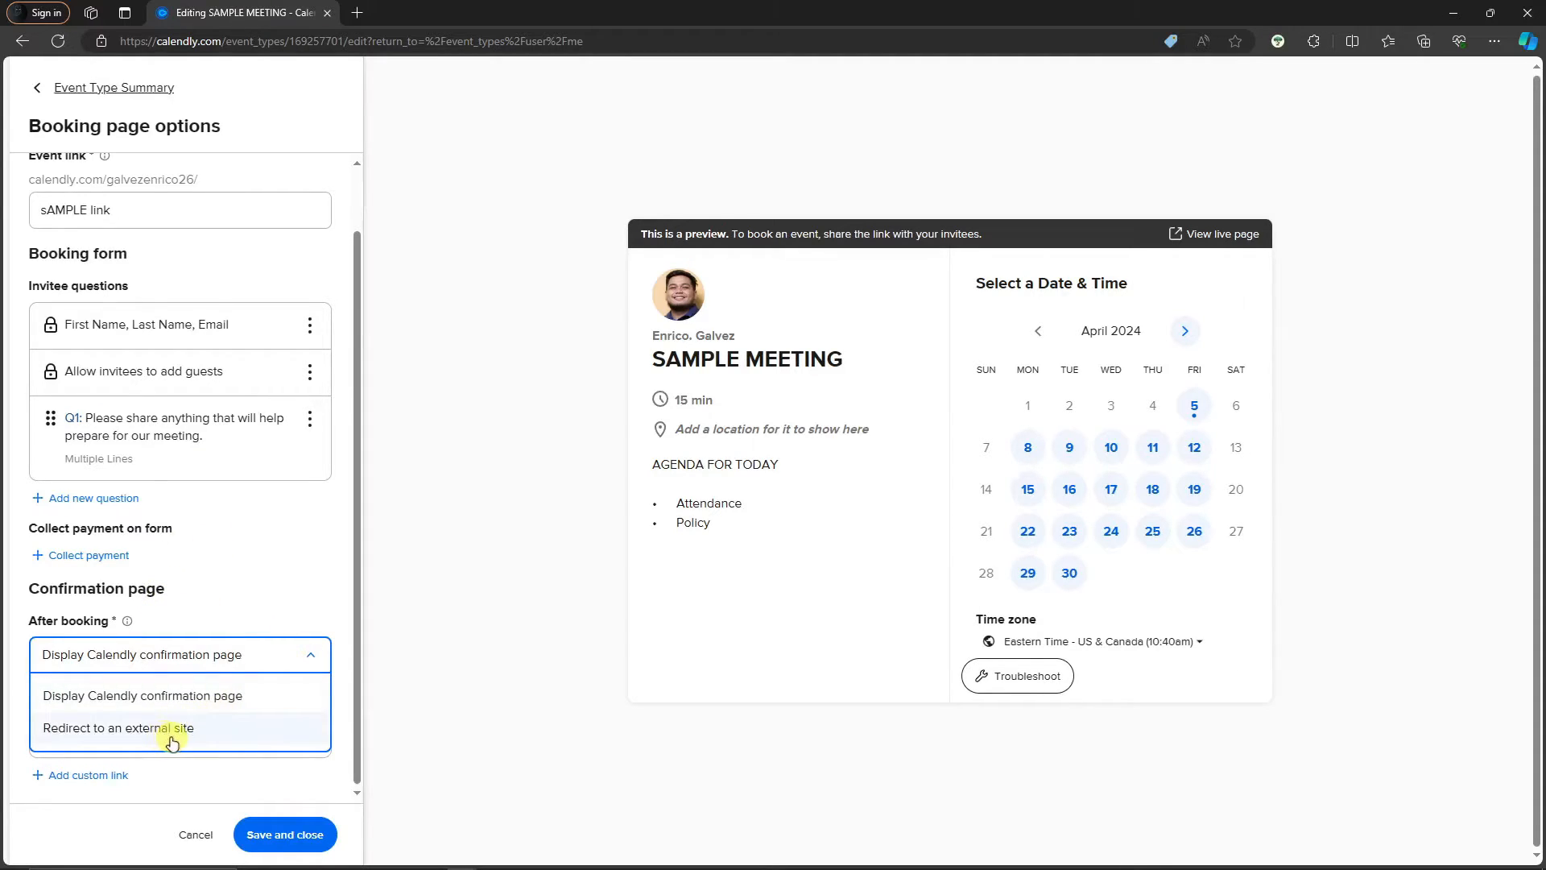
click(268, 609)
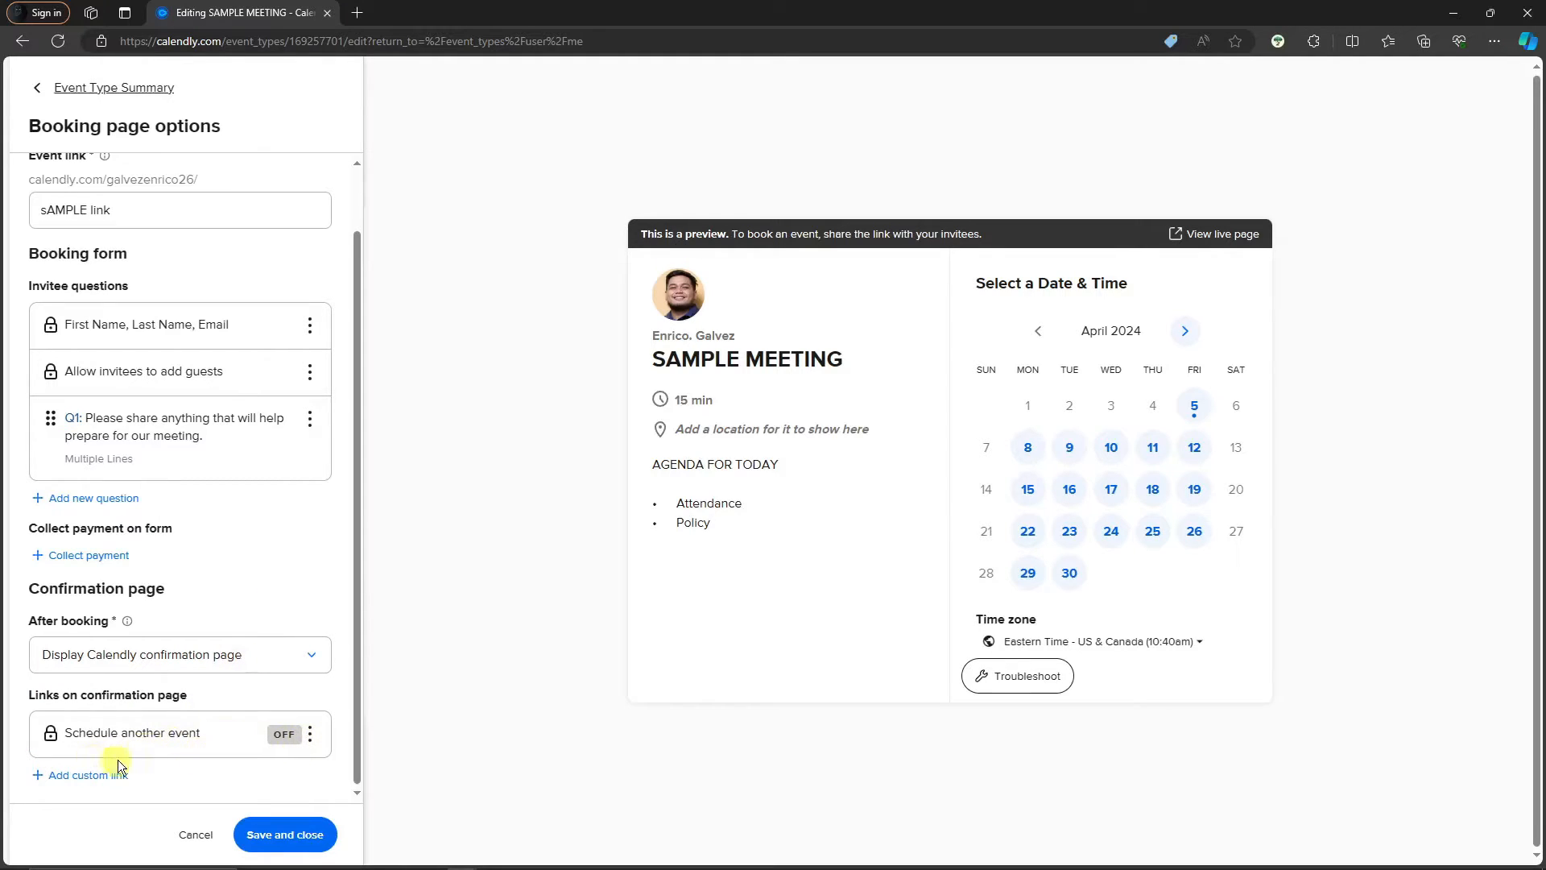
click(94, 775)
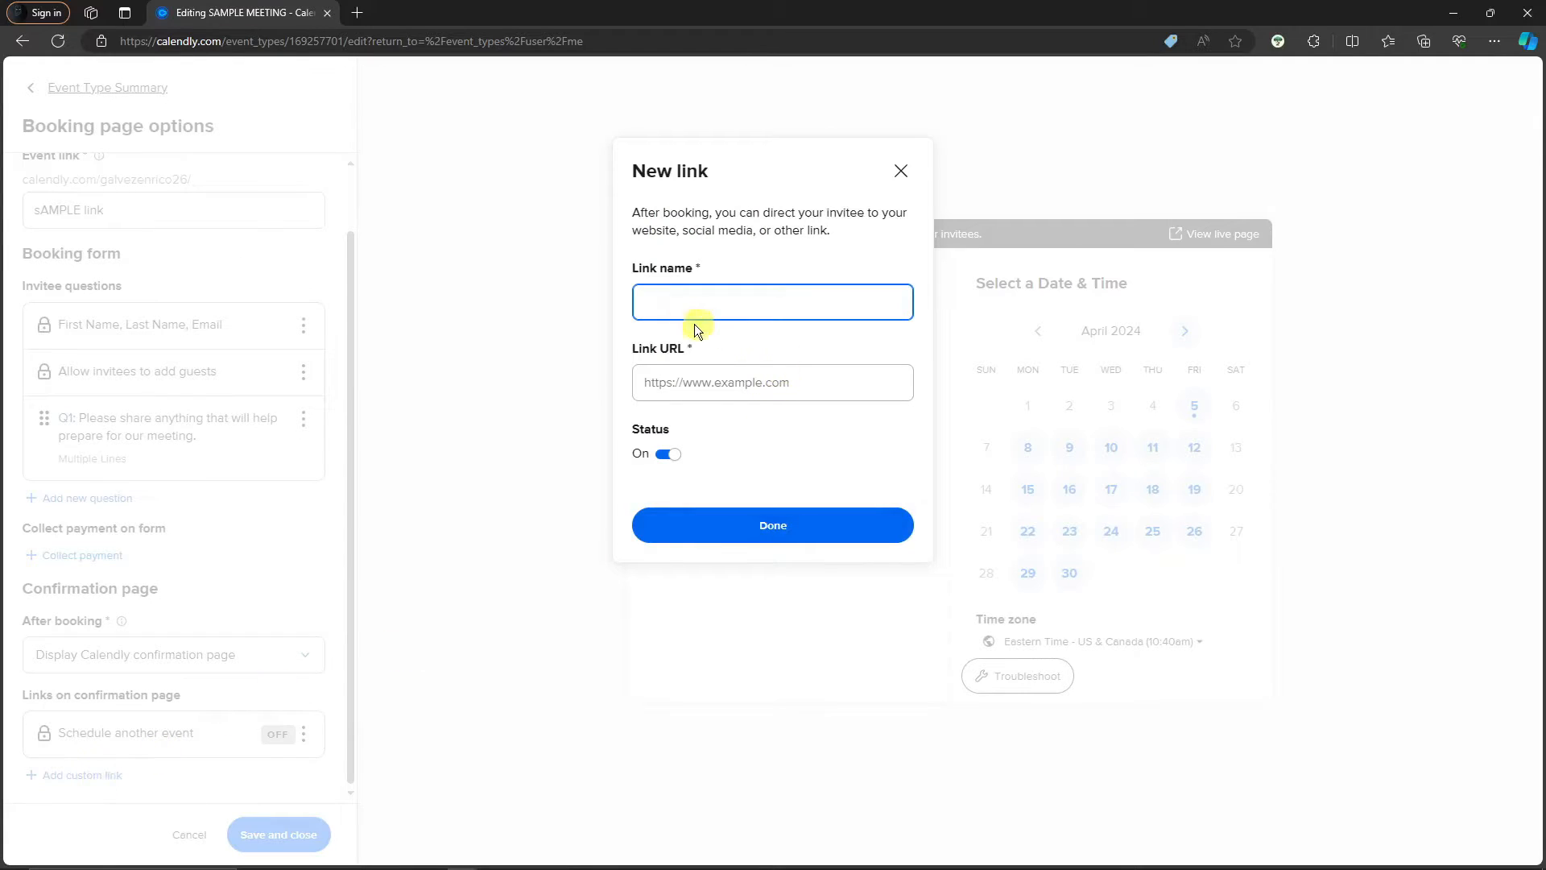
text(CUSTOM LINK)
click(801, 380)
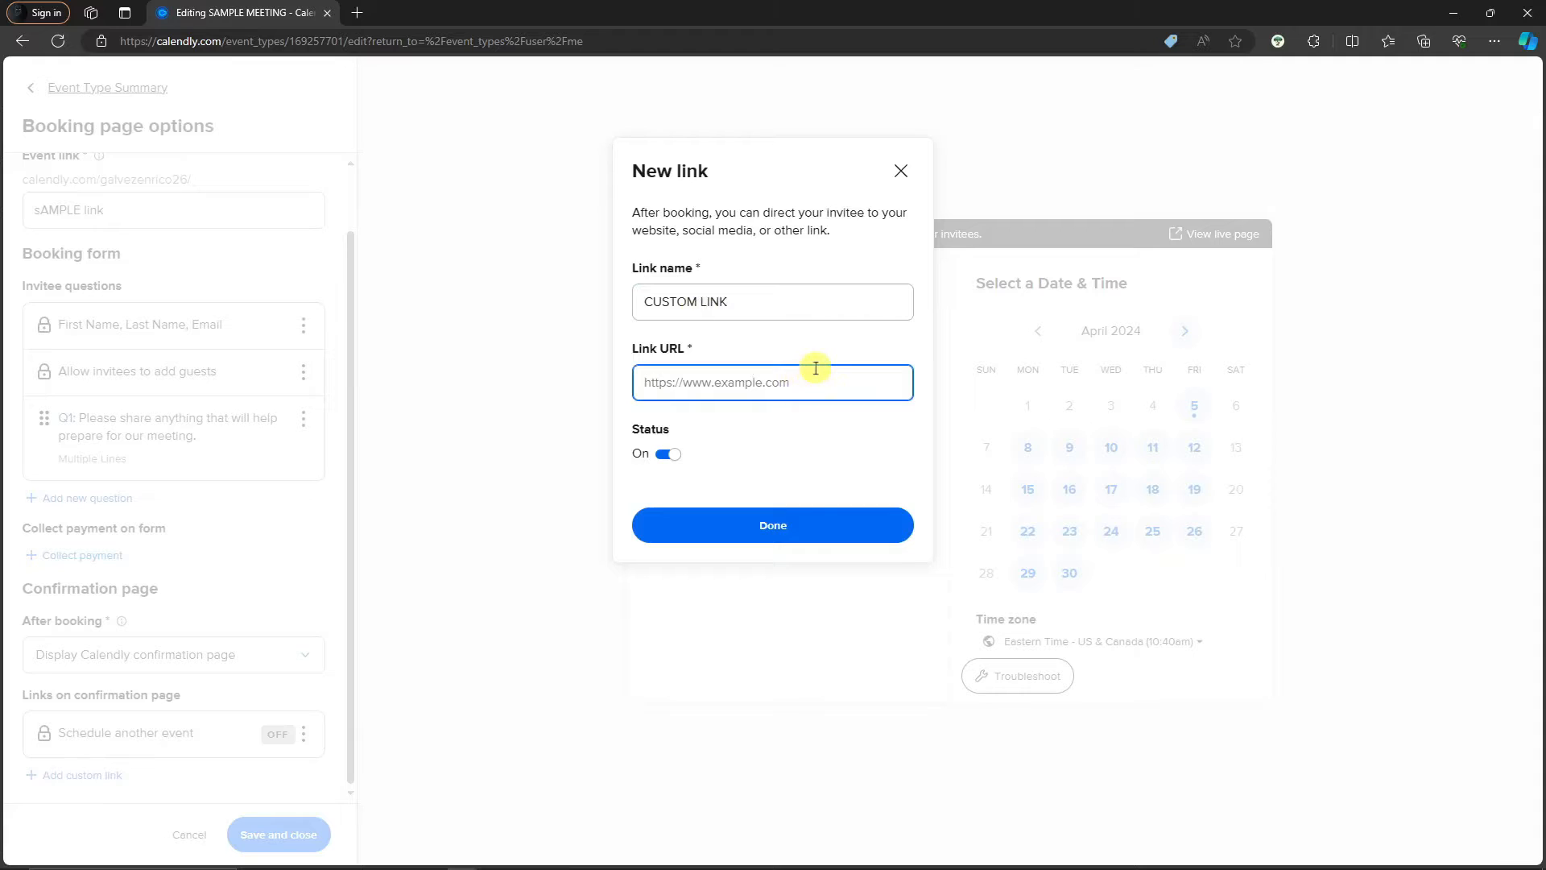
click(900, 171)
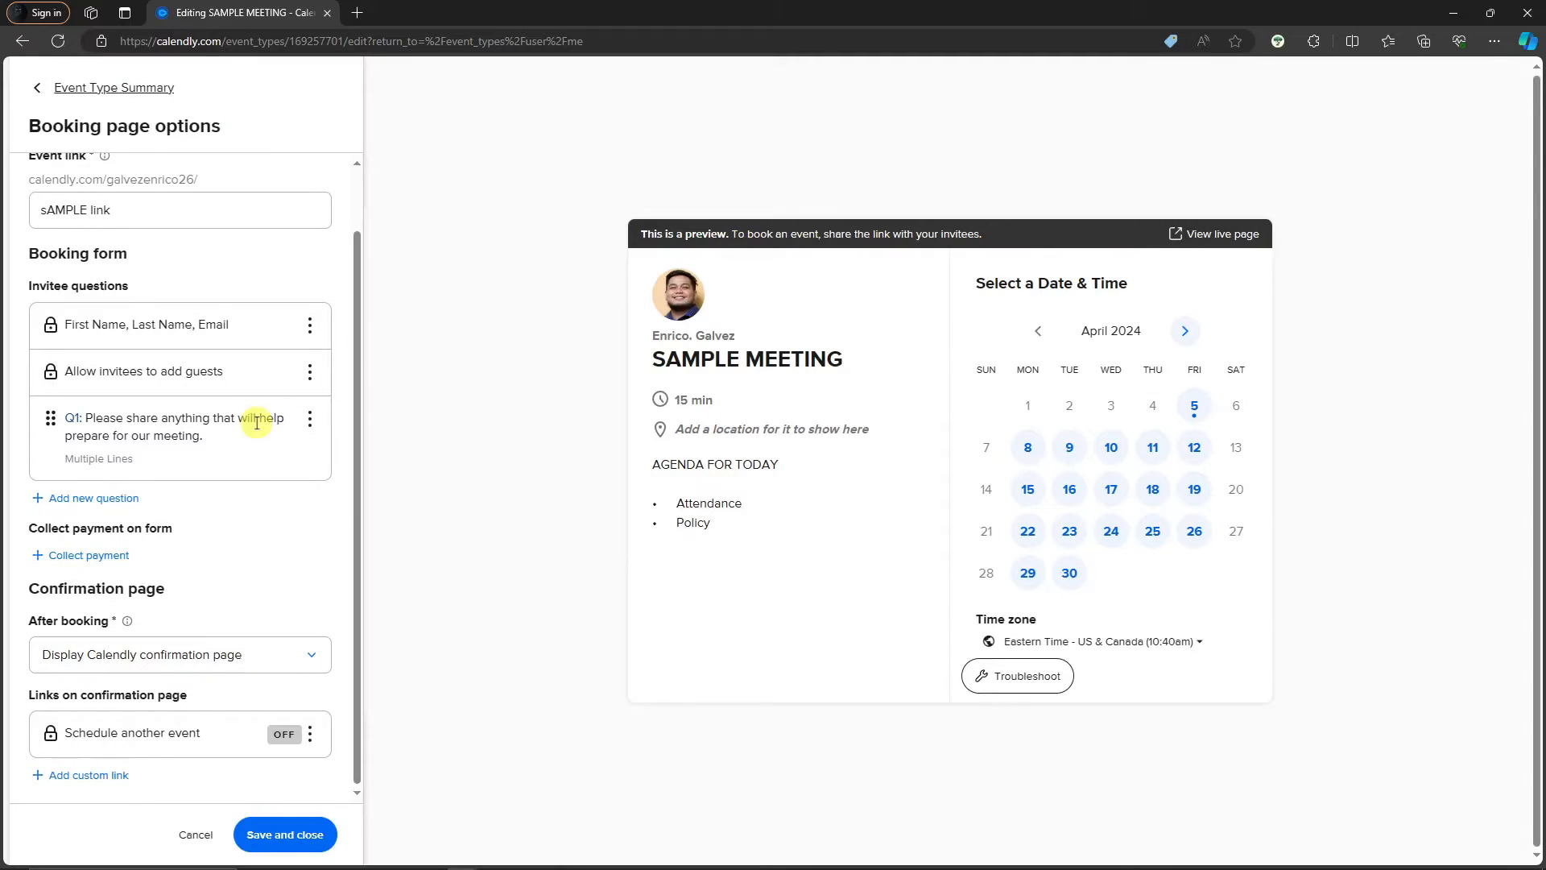
Cancel the booking page options to return to the event summary
scroll(276, 435, up, 2)
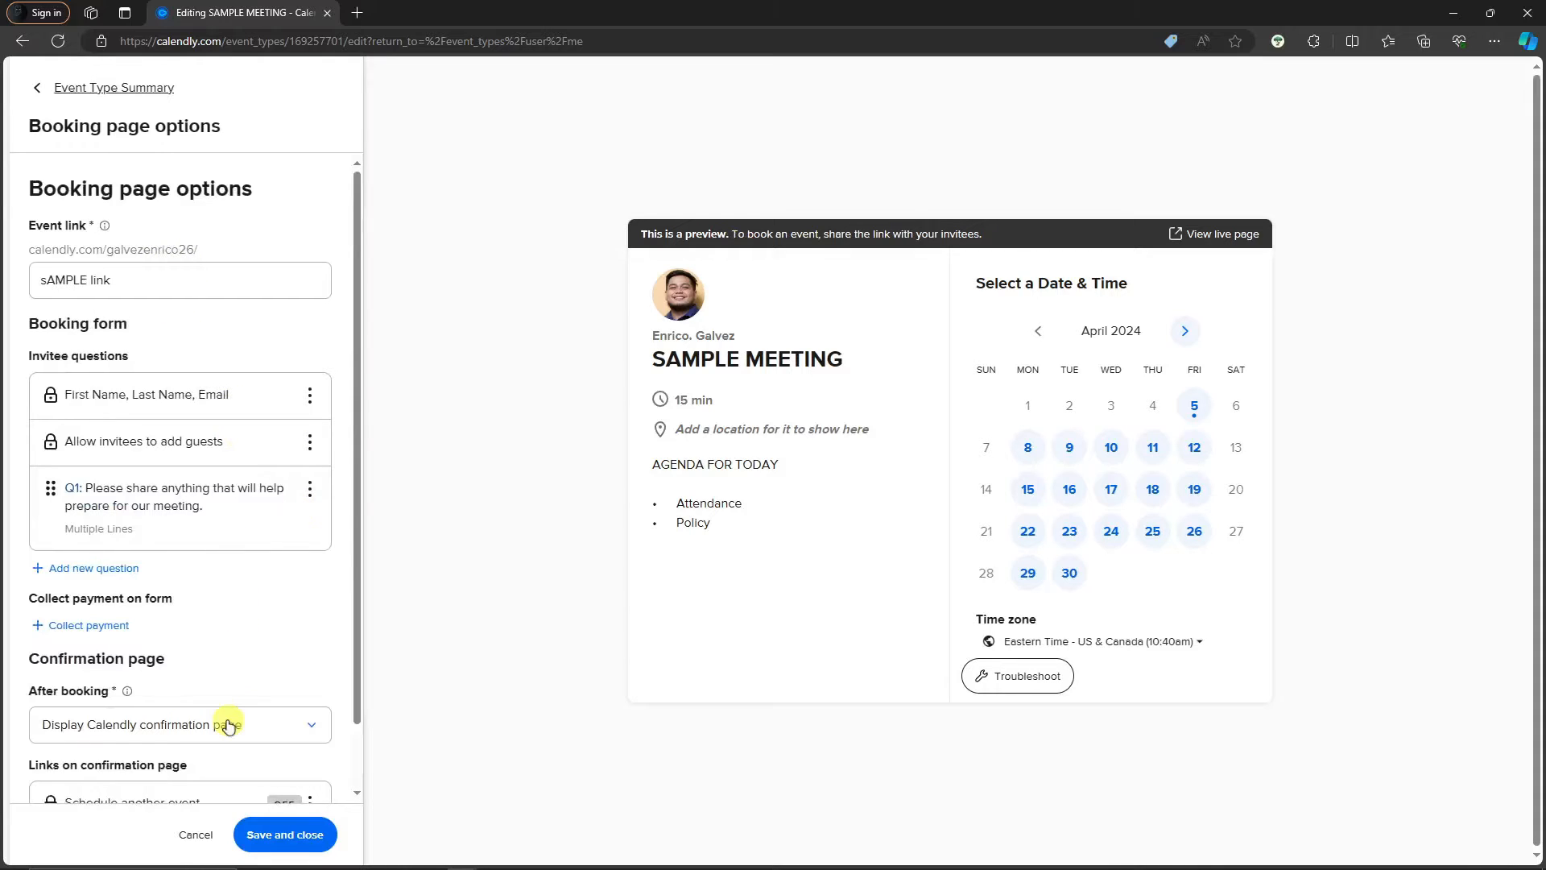
scroll(177, 630, down, 1)
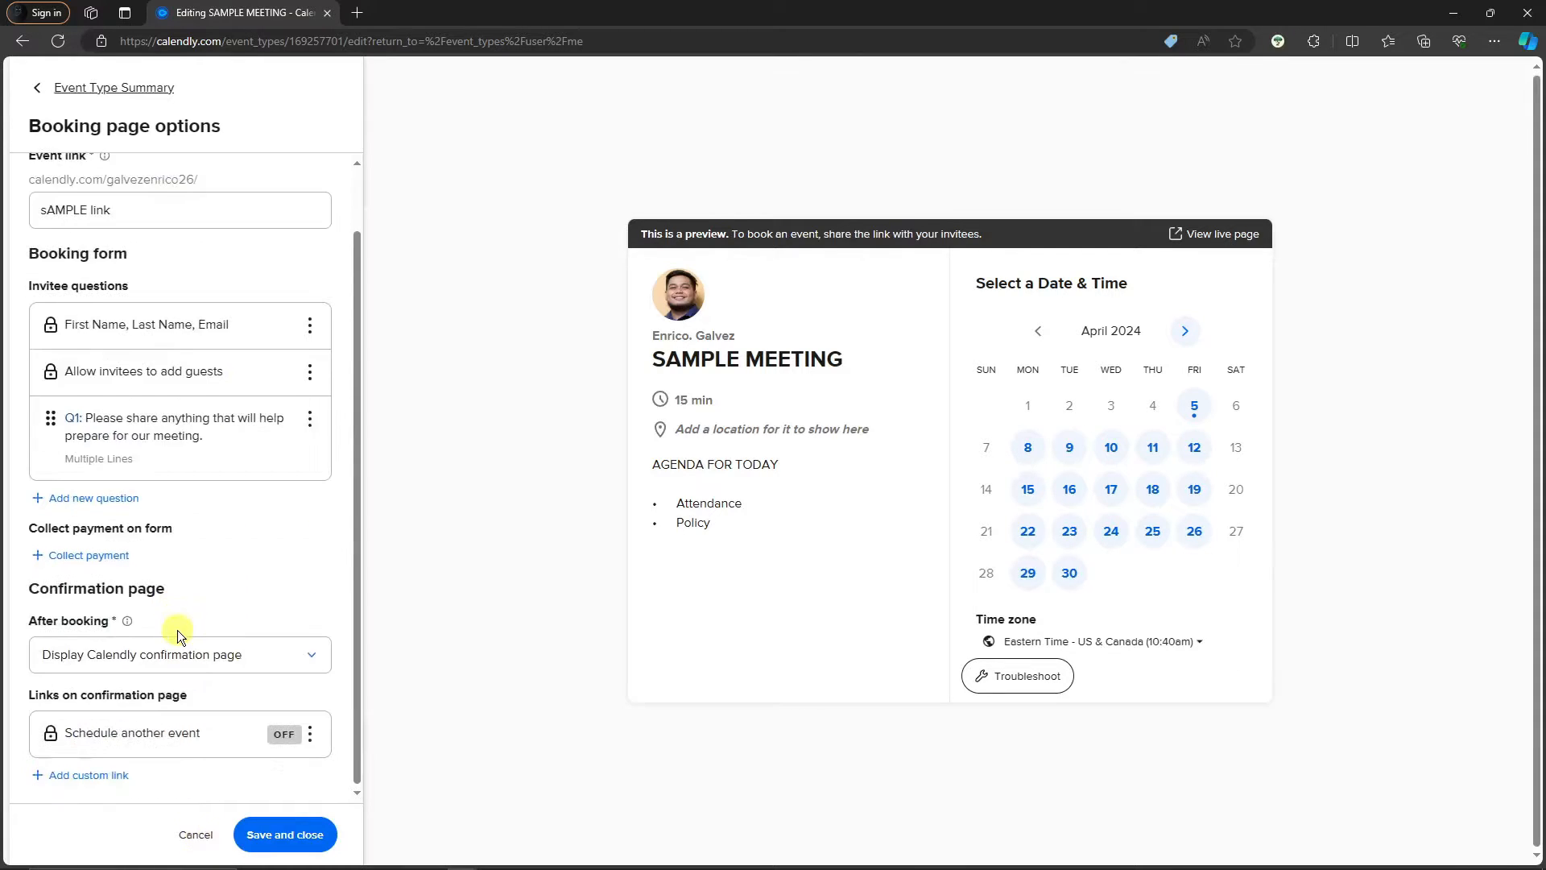
scroll(200, 644, up, 1)
click(196, 836)
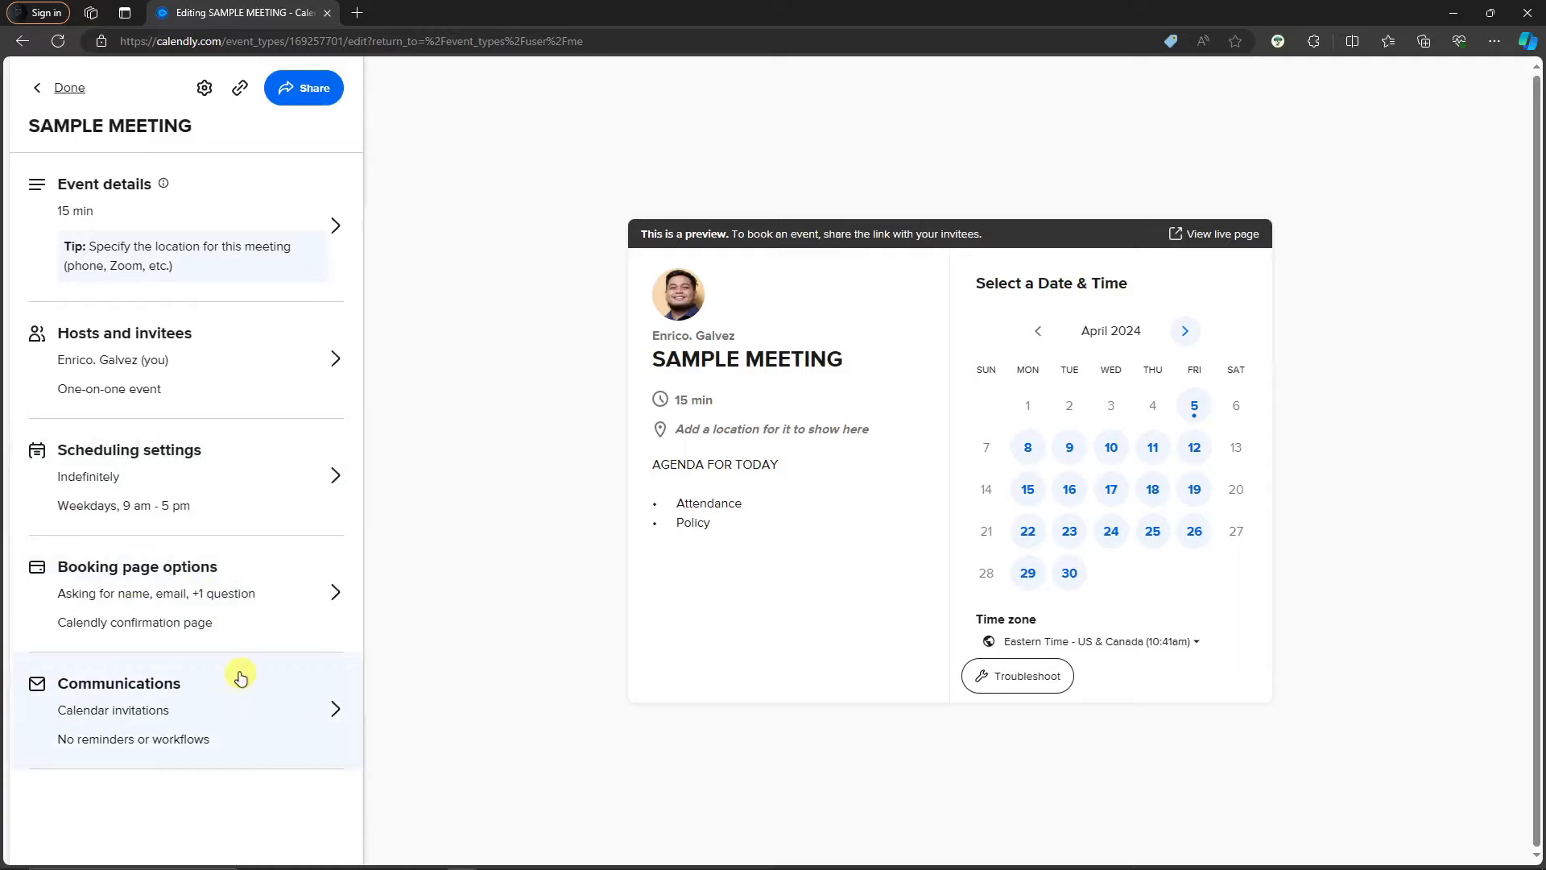
Open Communications, inspect the Calendar invitation editor, and return to the communications list
click(223, 705)
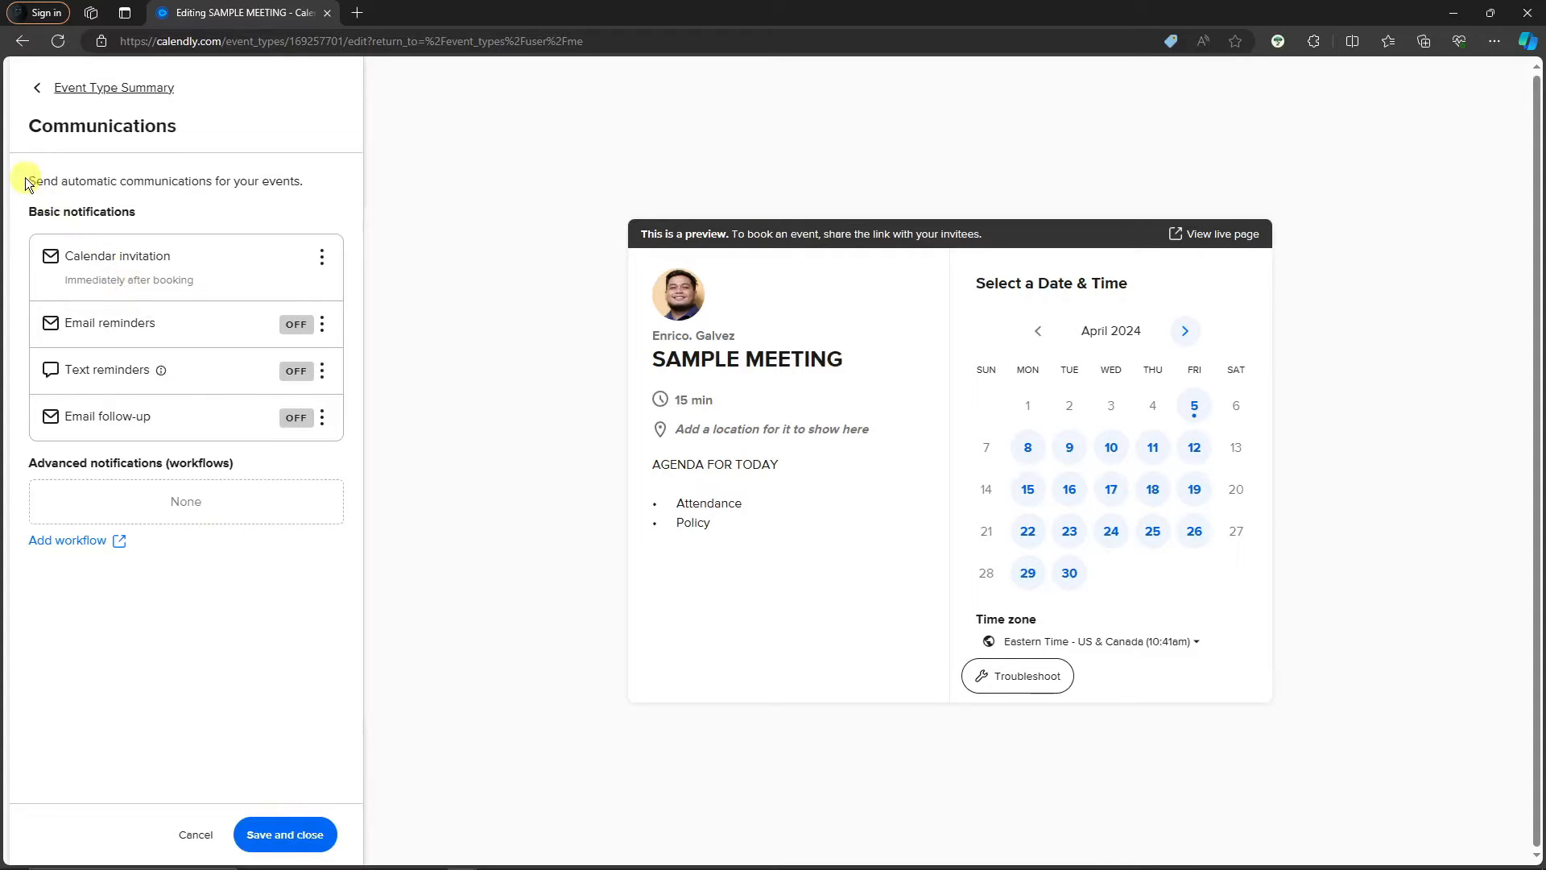
drag(25, 180, 326, 176)
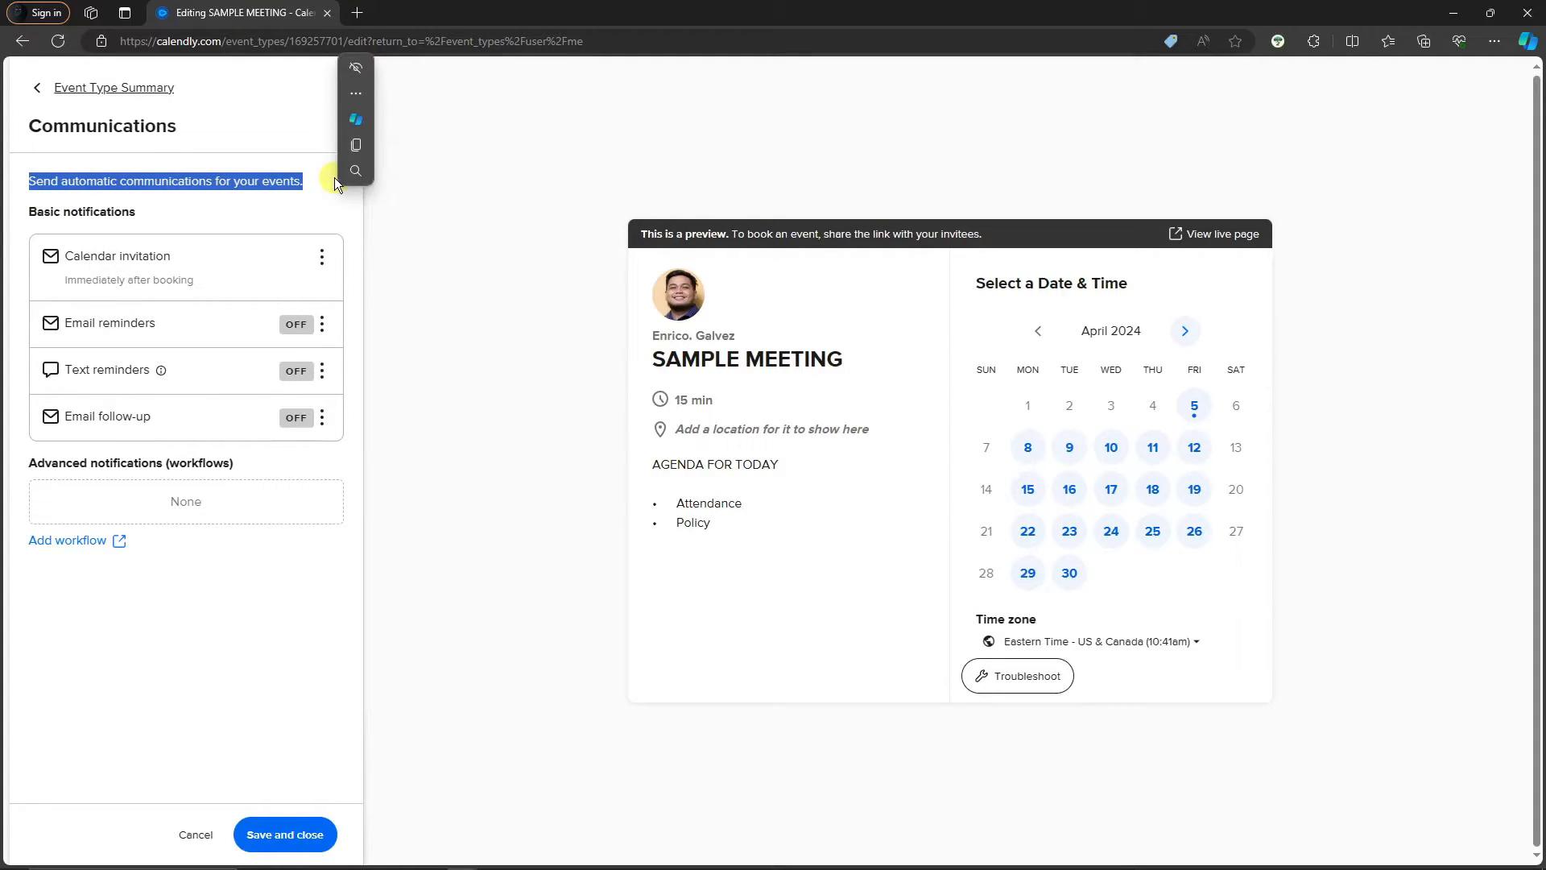
mouse_move(342, 178)
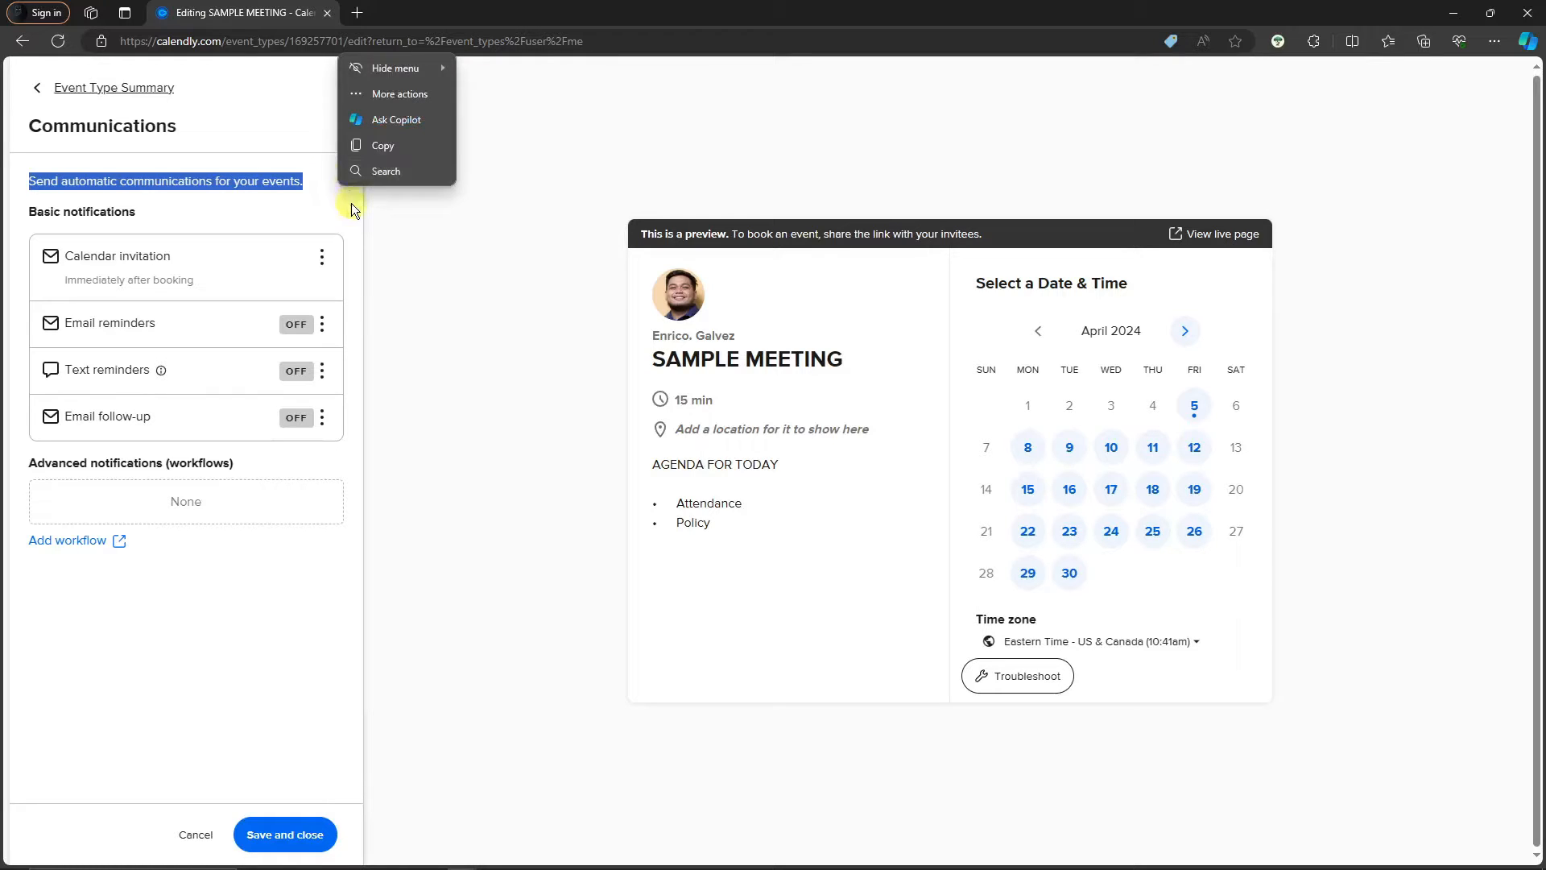
click(351, 203)
click(330, 254)
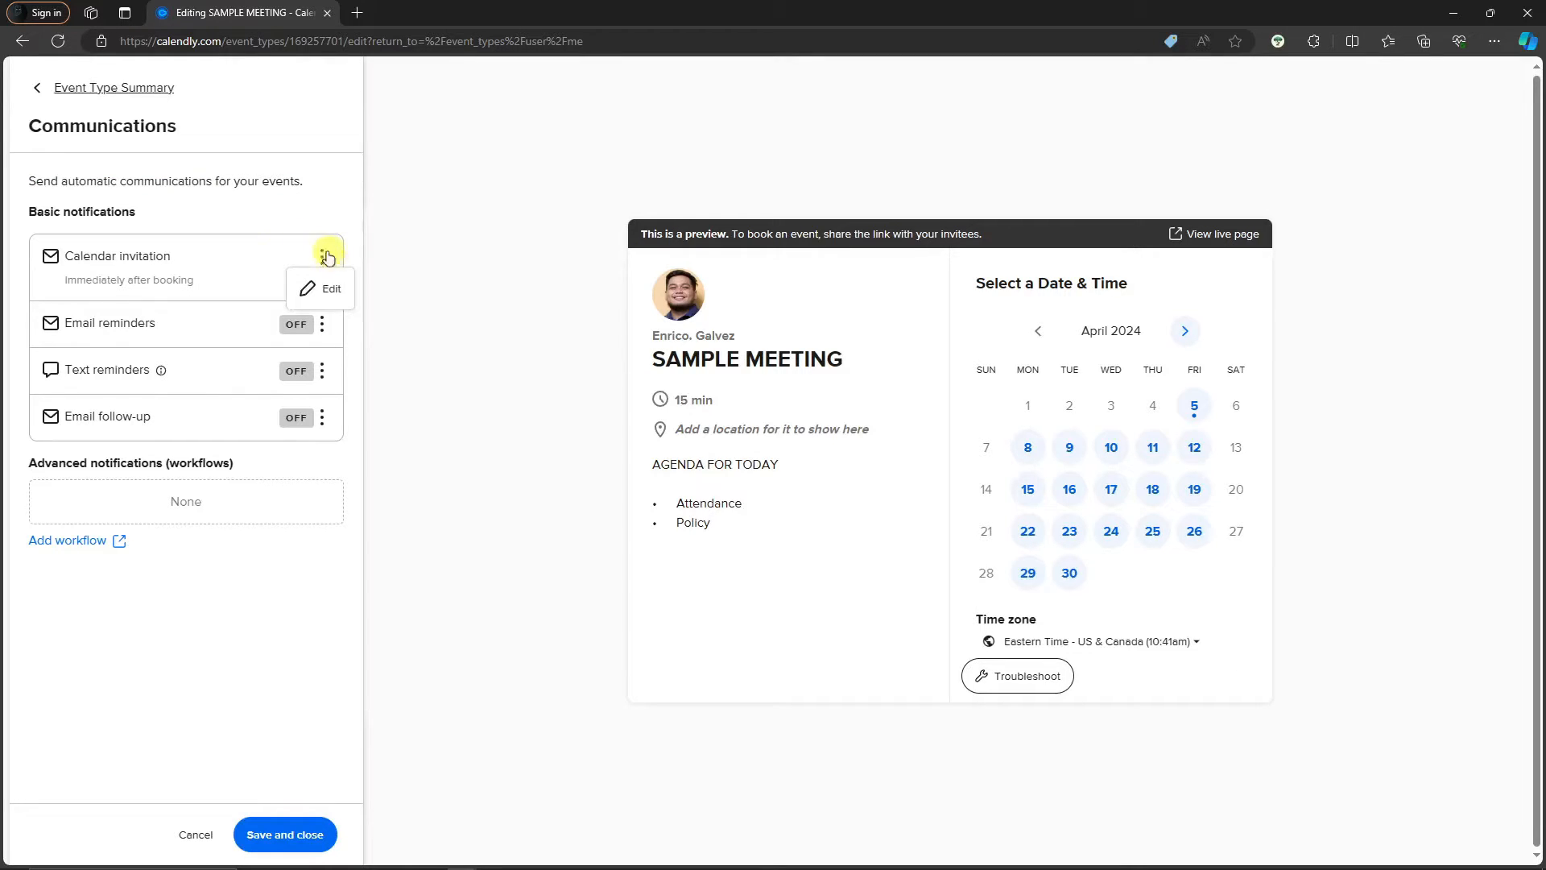
click(325, 288)
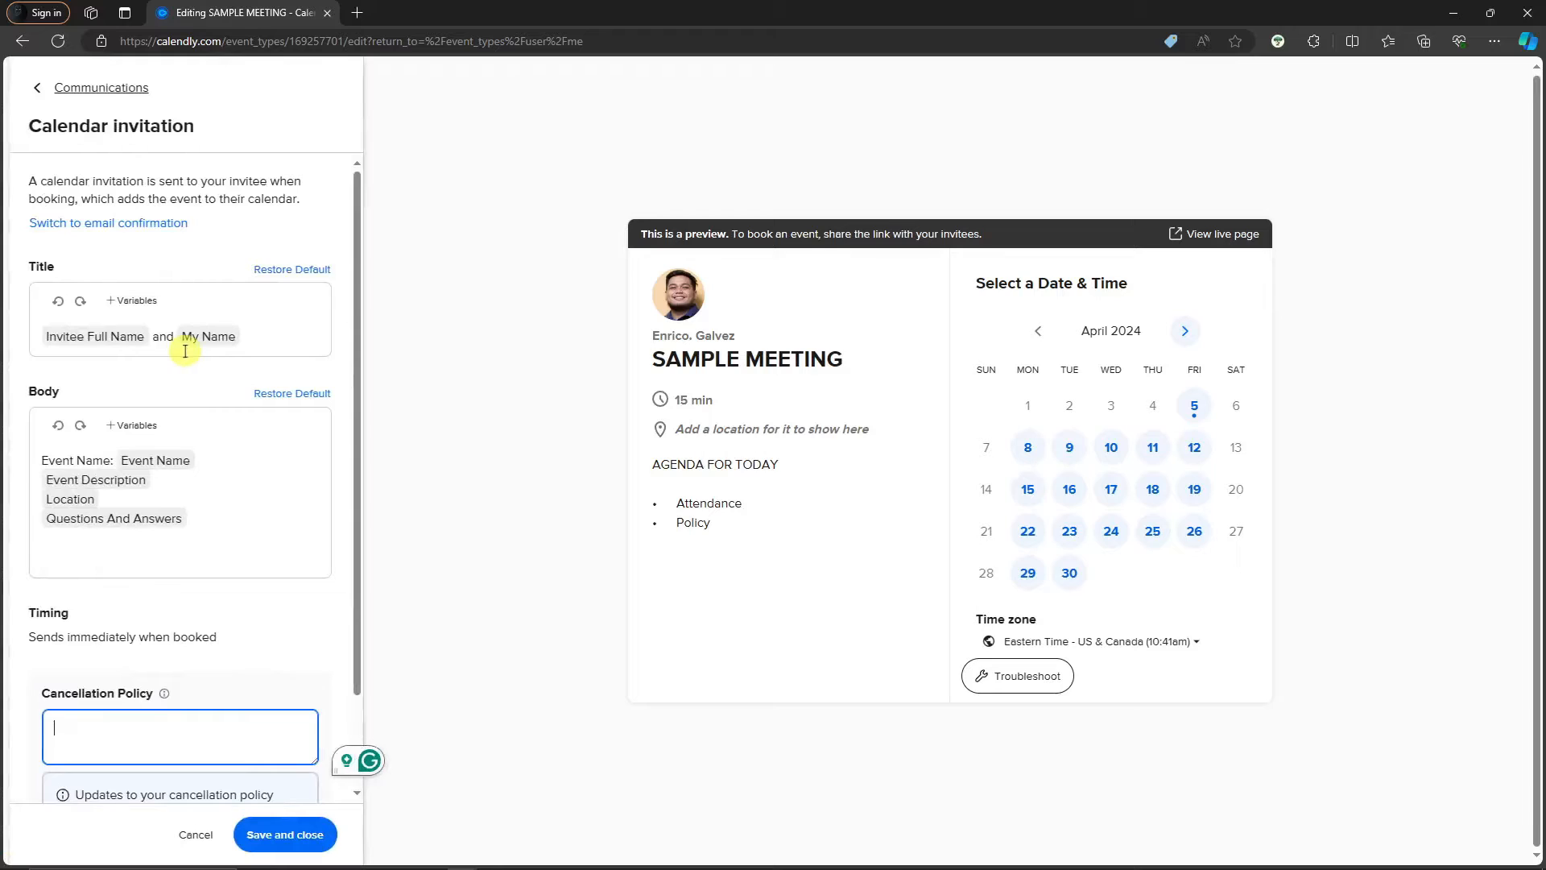
scroll(206, 348, down, 2)
scroll(160, 352, up, 2)
scroll(181, 354, down, 2)
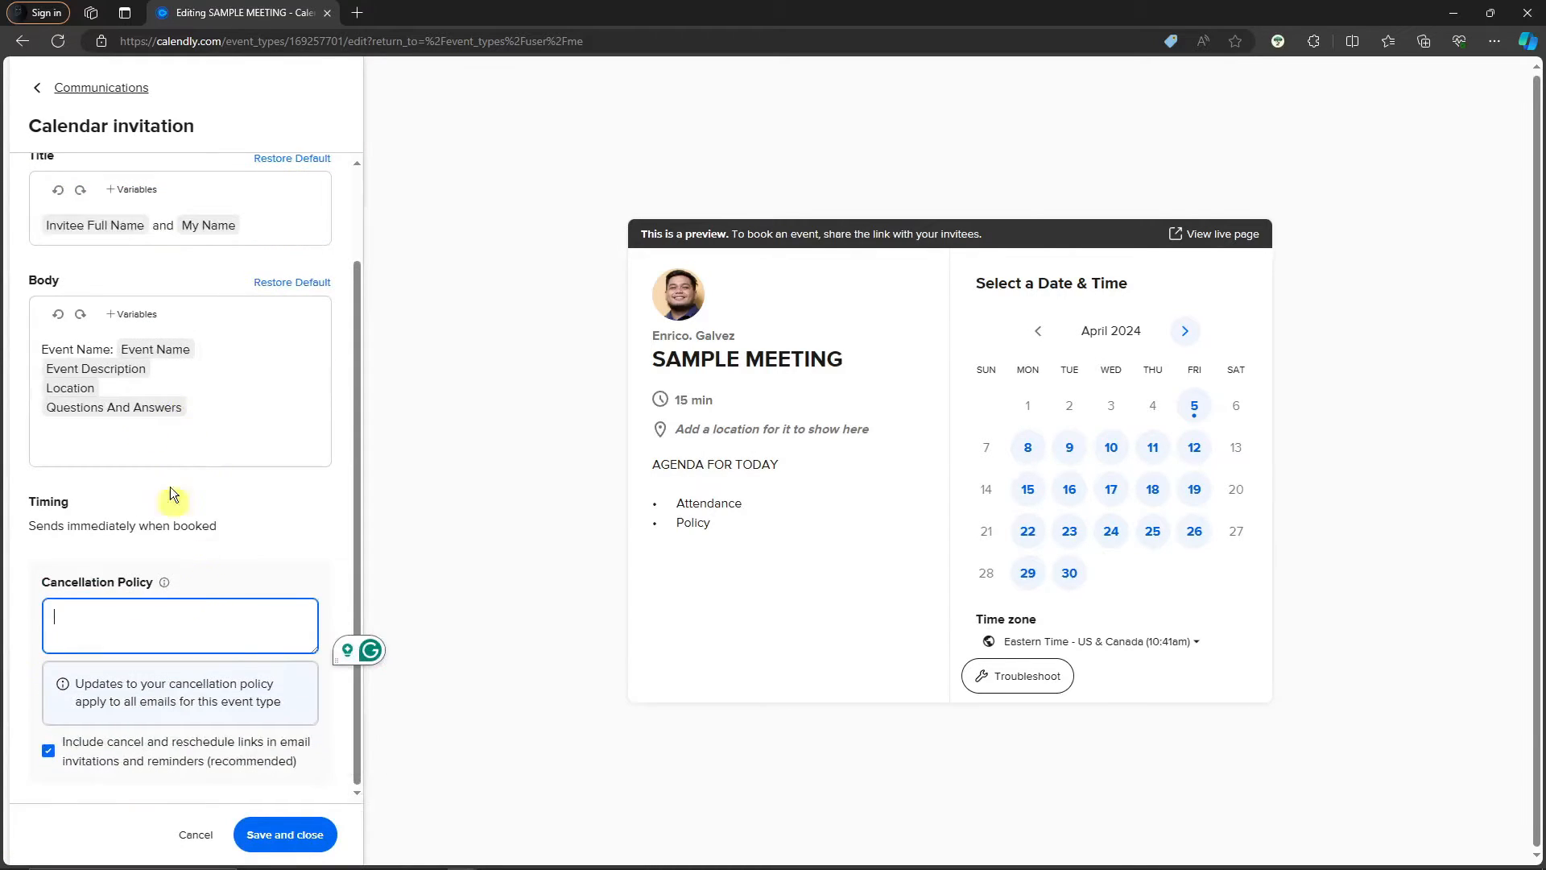
click(40, 88)
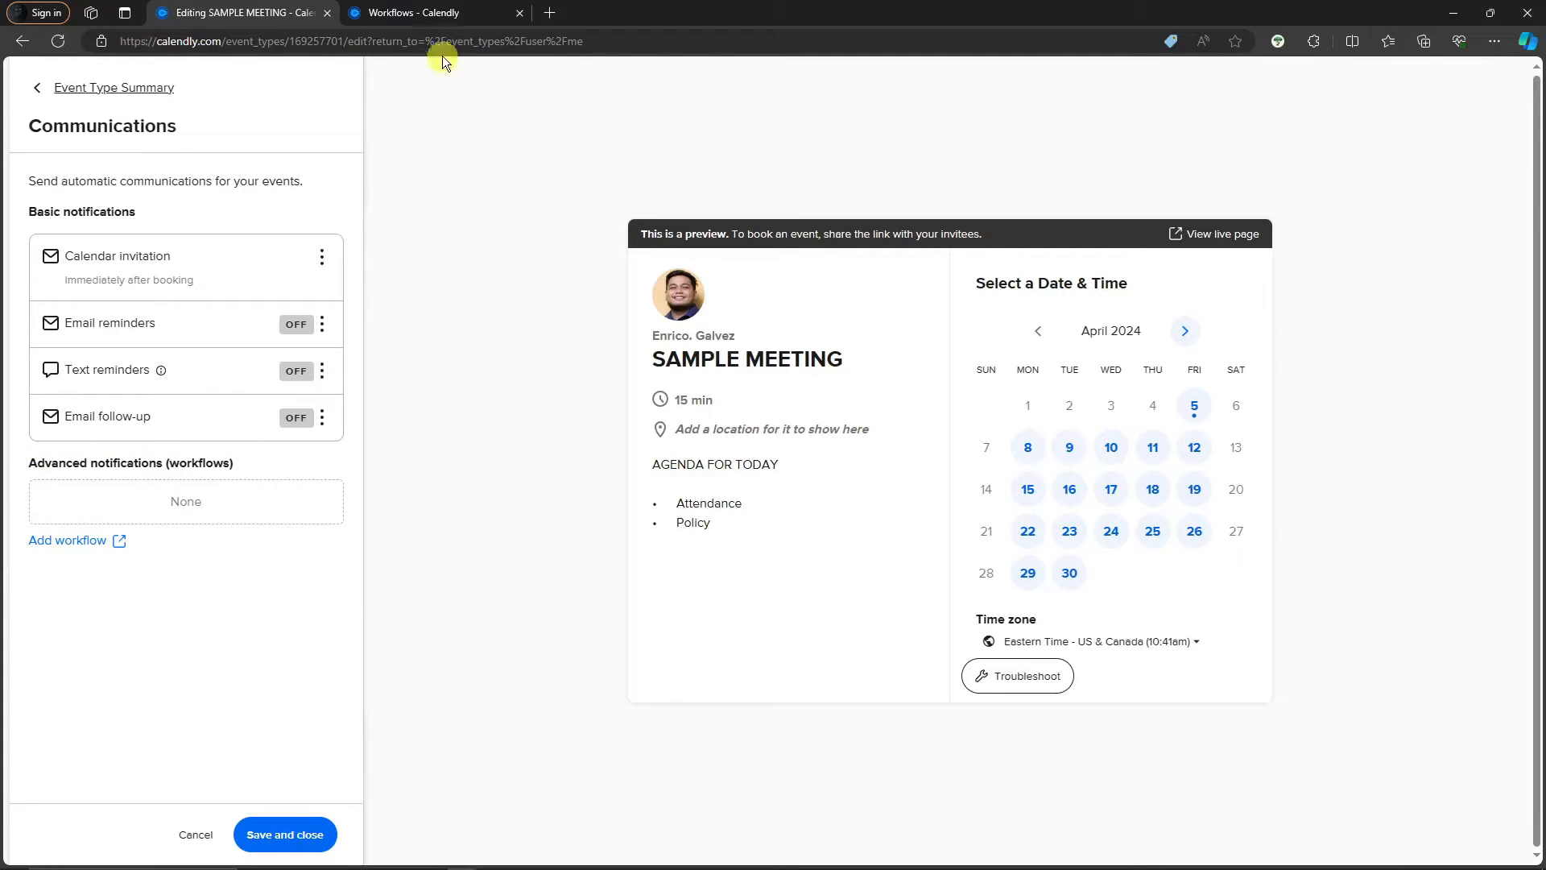
Apply the Send thank you email workflow to SAMPLE MEETING and save it
click(435, 12)
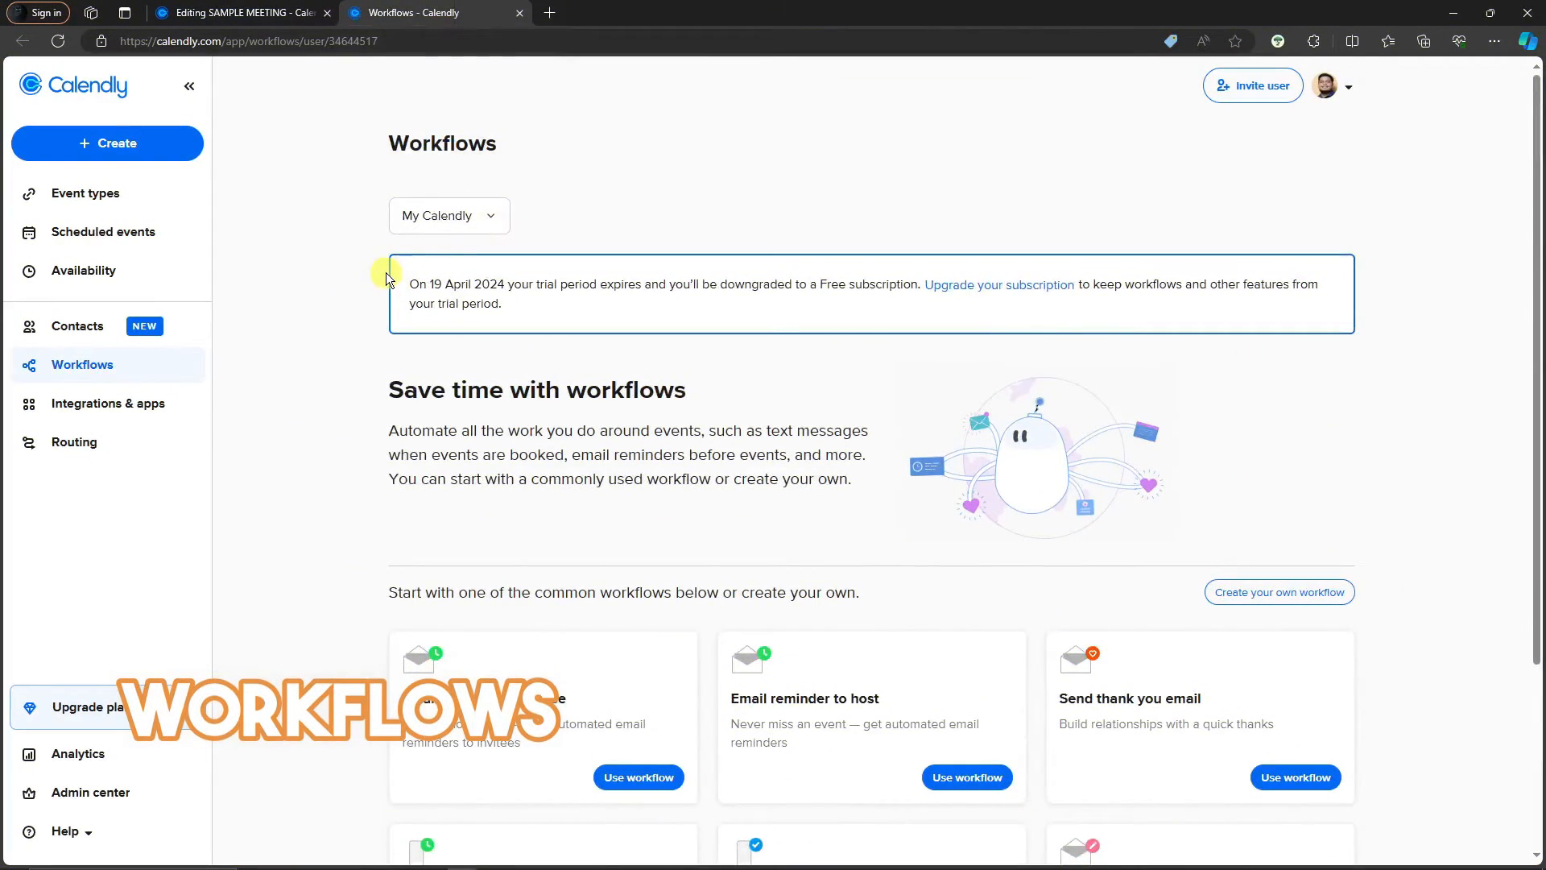
scroll(385, 272, down, 3)
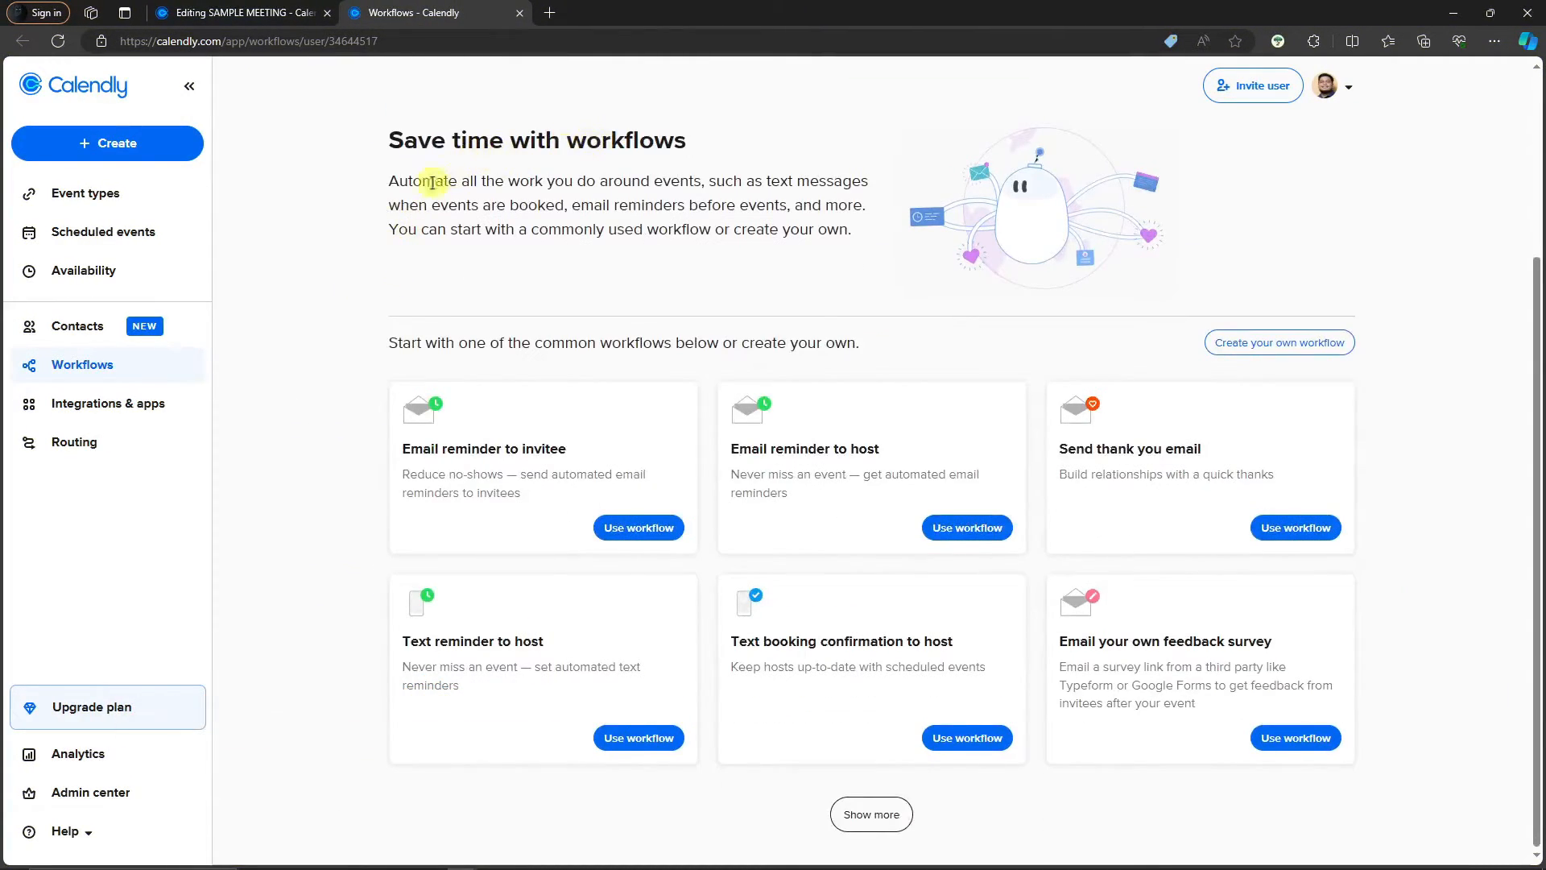
drag(388, 180, 852, 239)
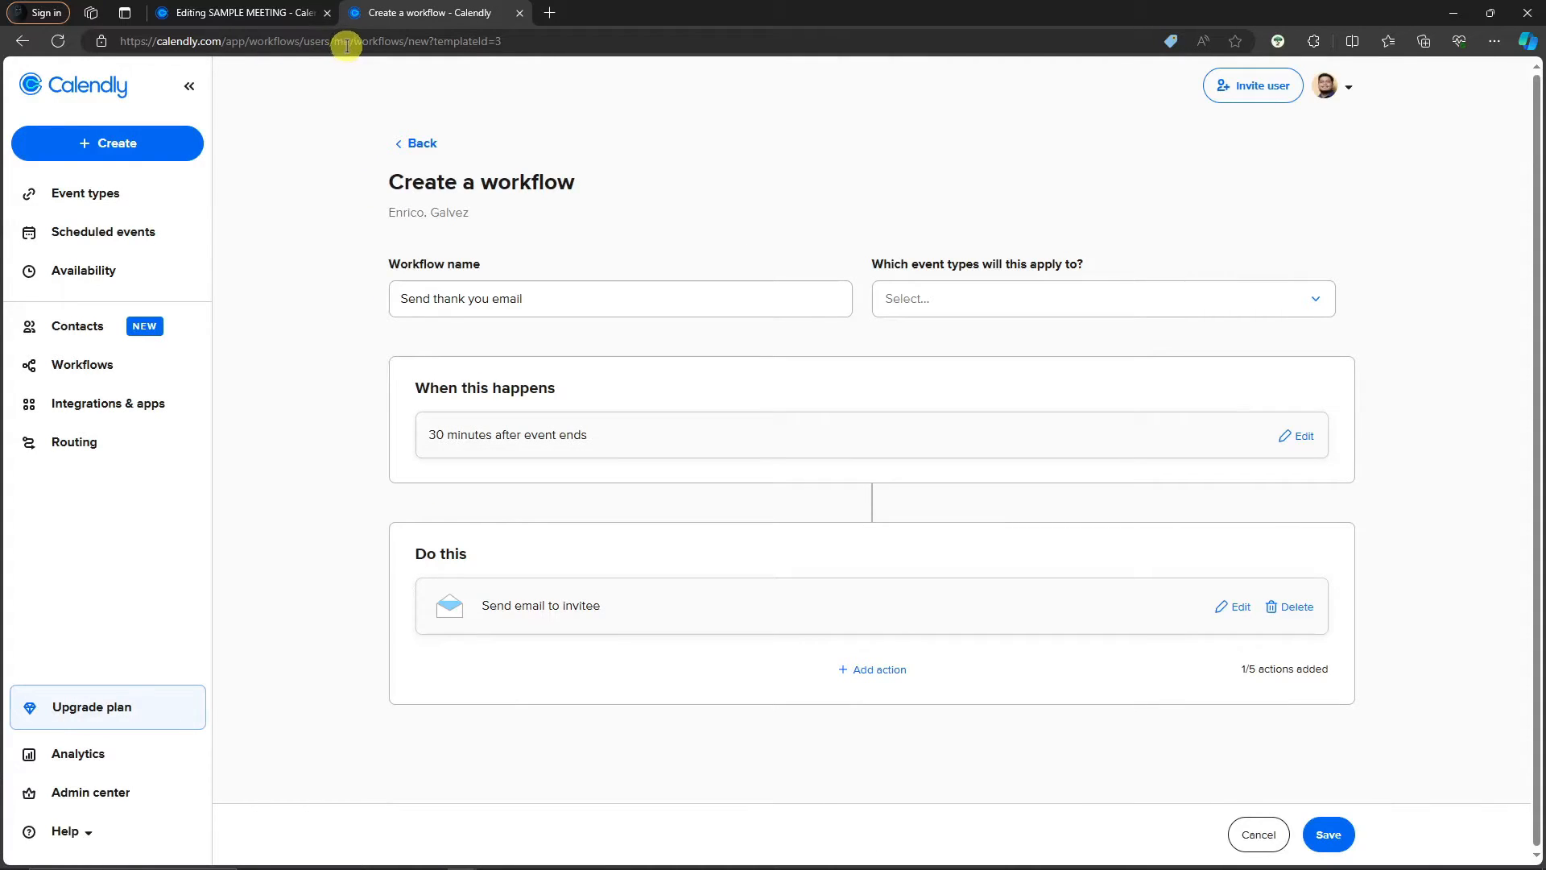
click(563, 304)
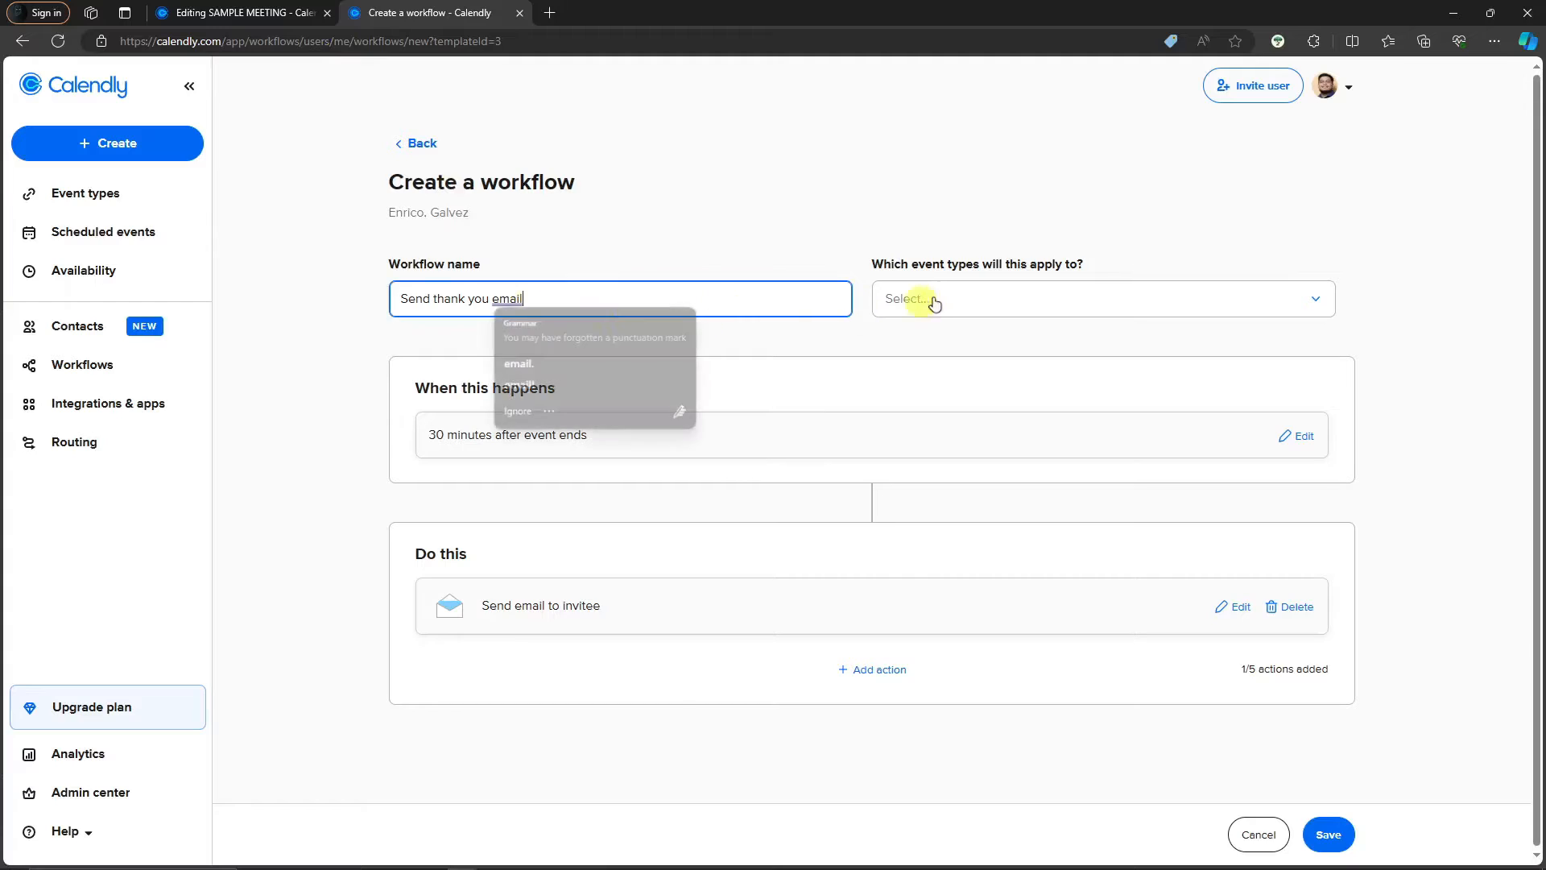
click(933, 300)
click(889, 396)
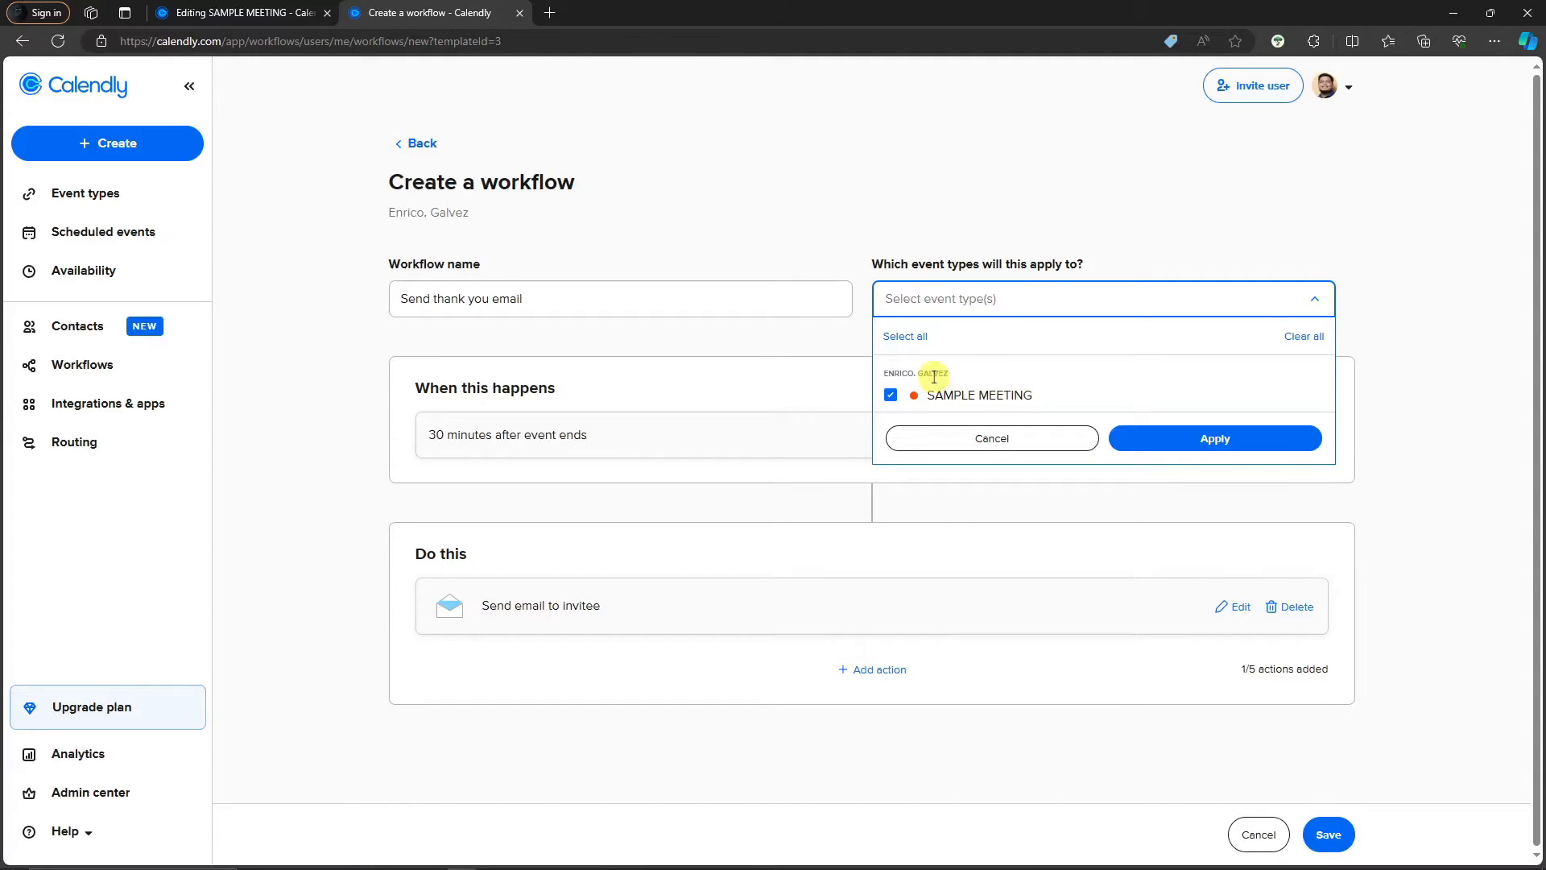
click(664, 525)
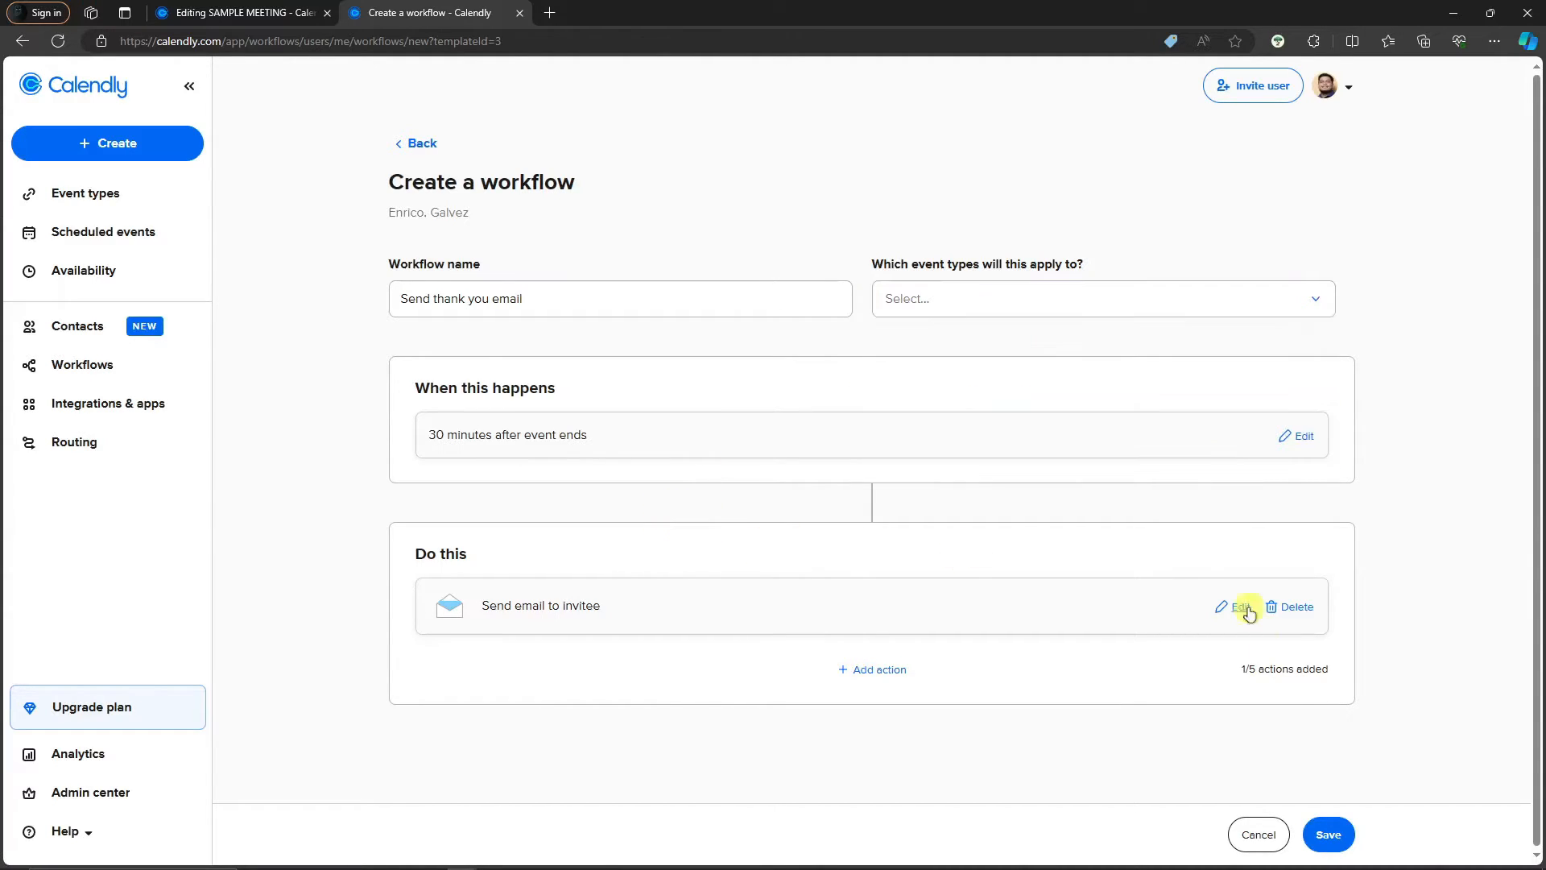
click(944, 300)
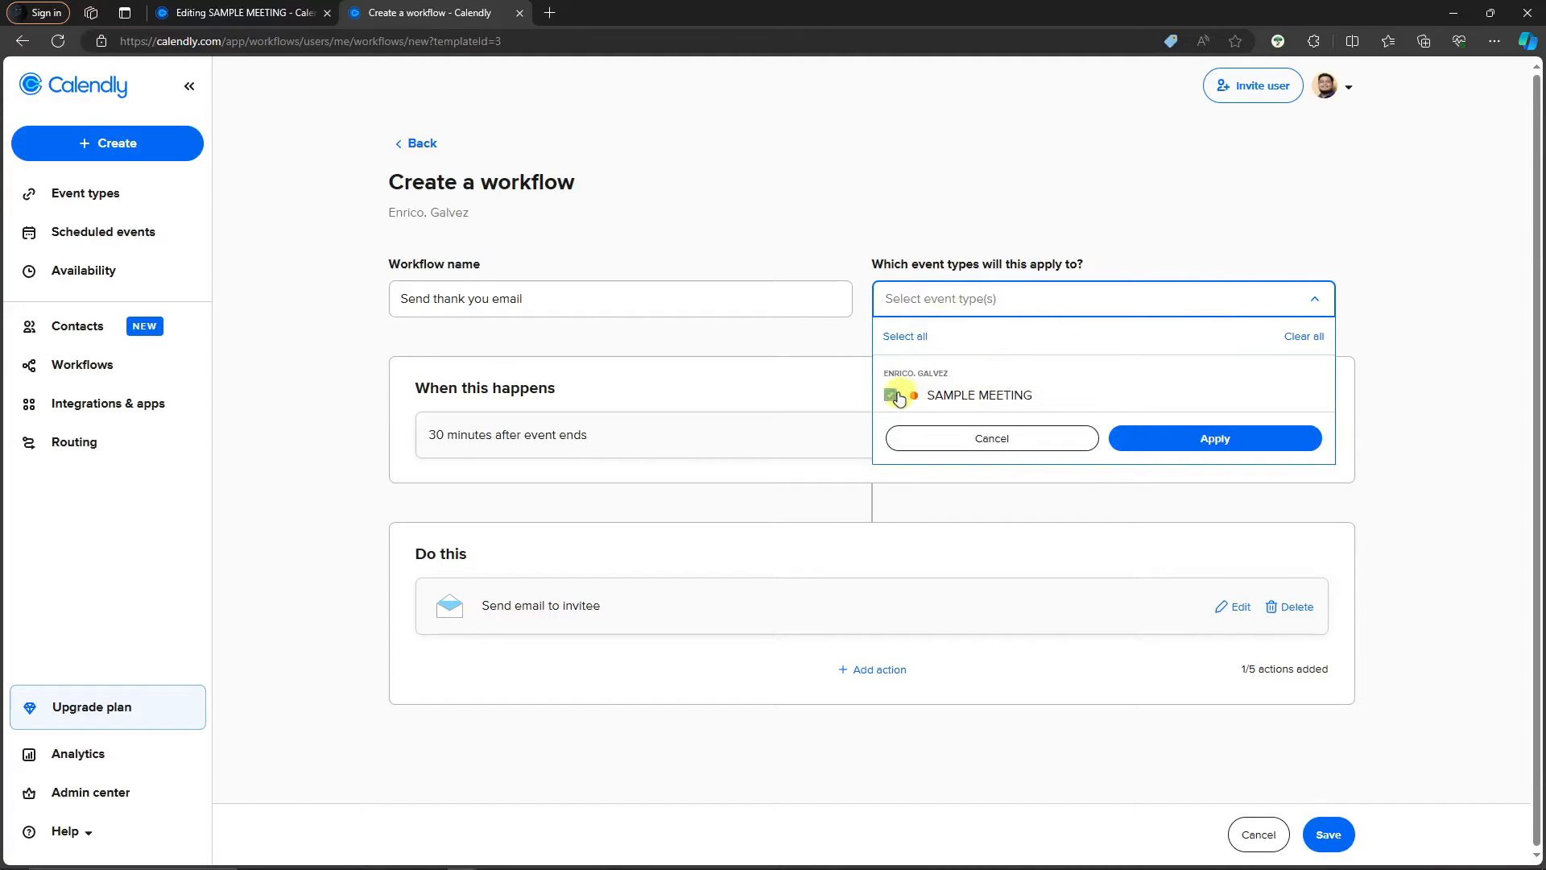
click(897, 389)
click(1193, 445)
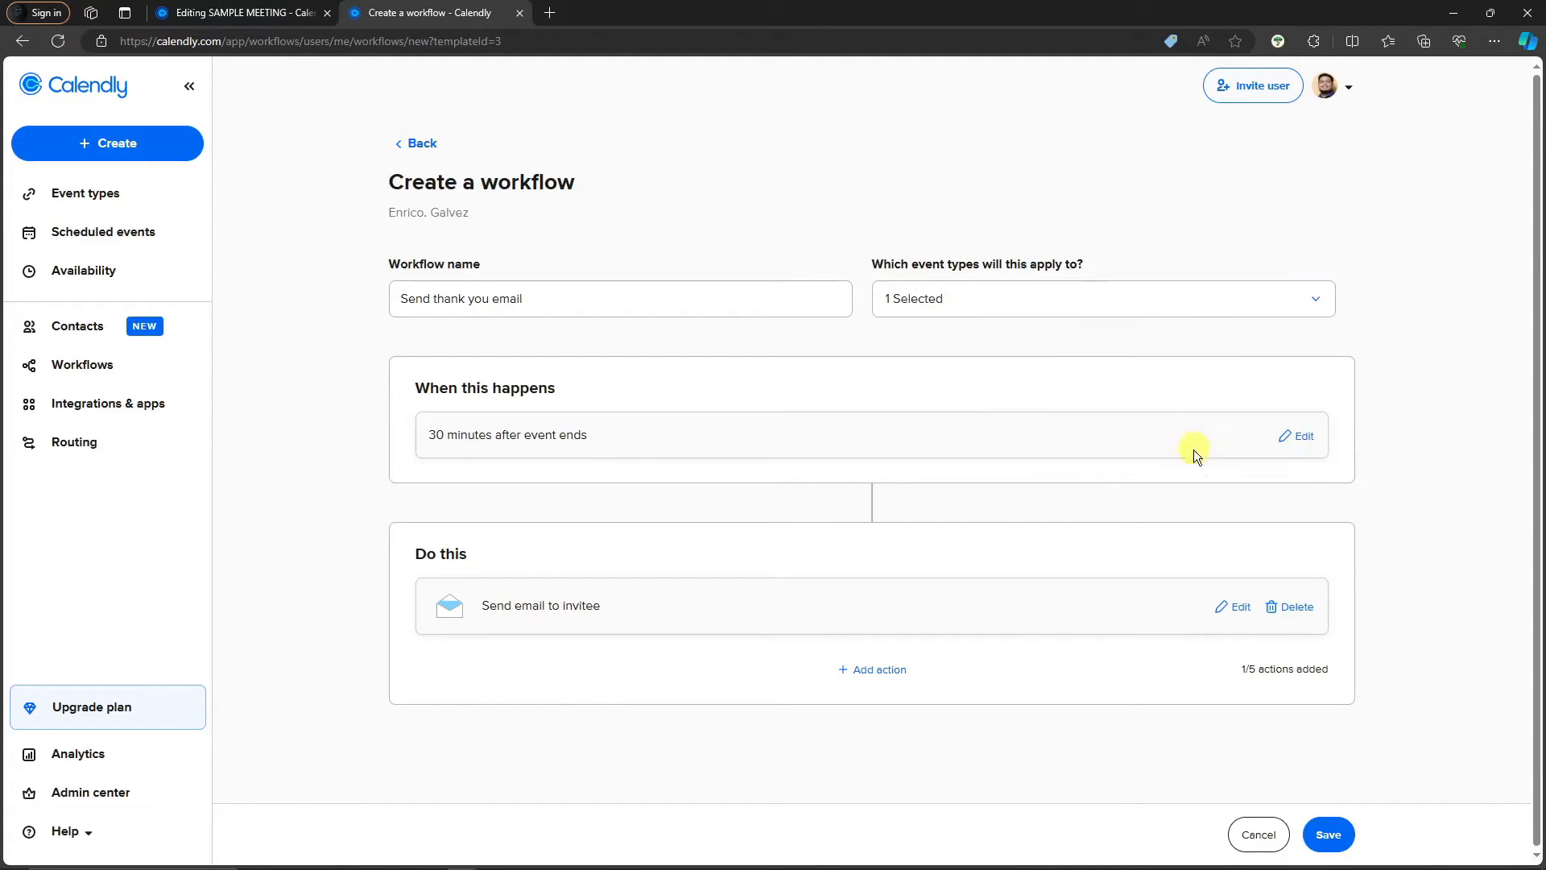
click(1320, 830)
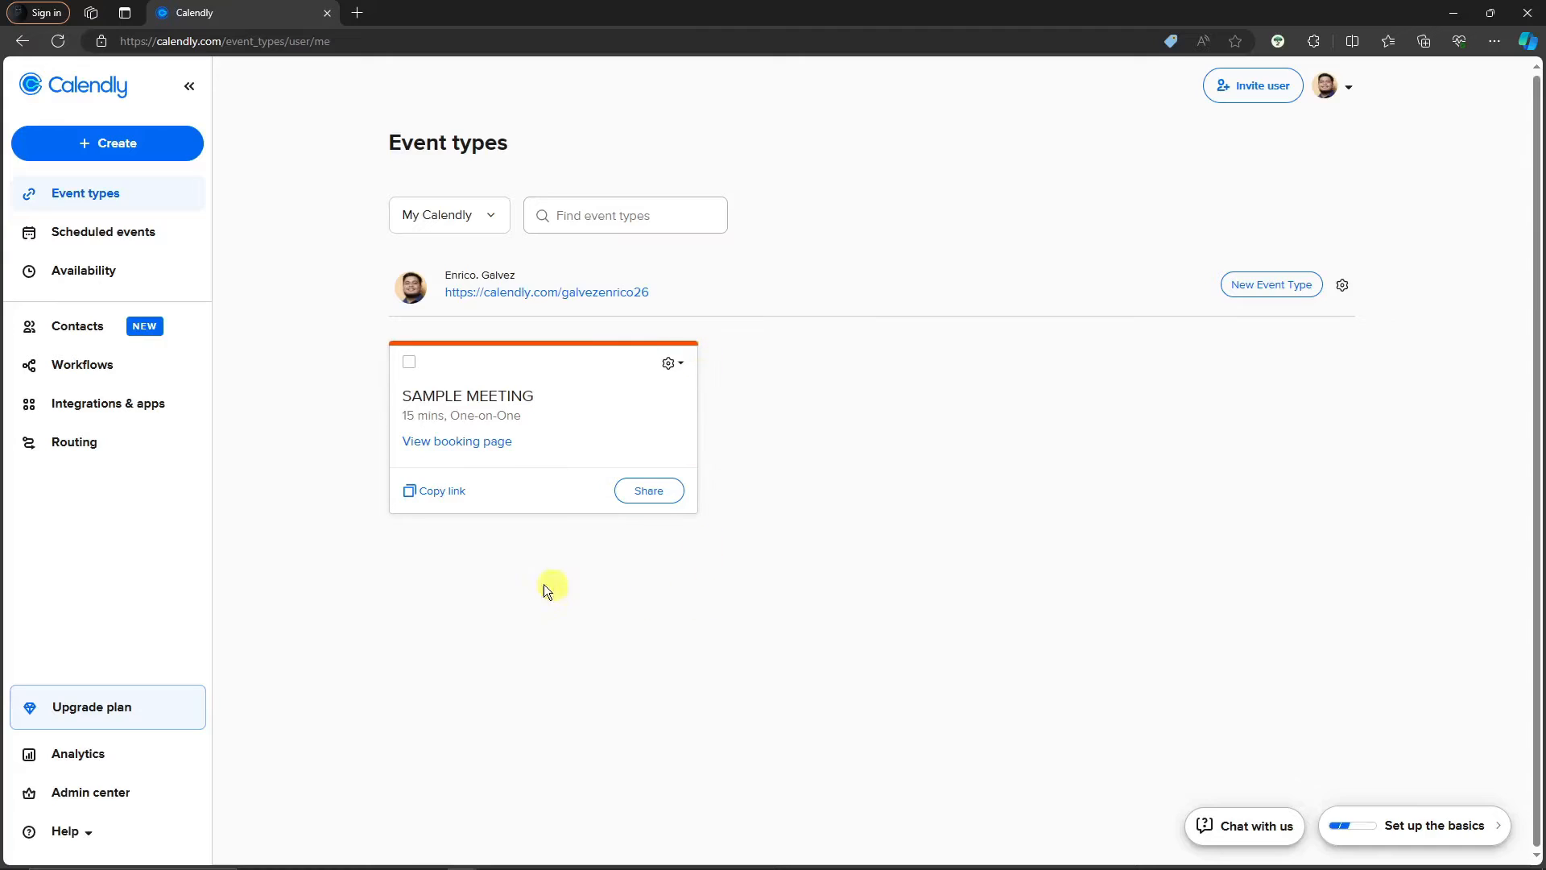
Copy SAMPLE MEETING's booking link from the Event types page and start a new browser tab
click(674, 370)
click(771, 491)
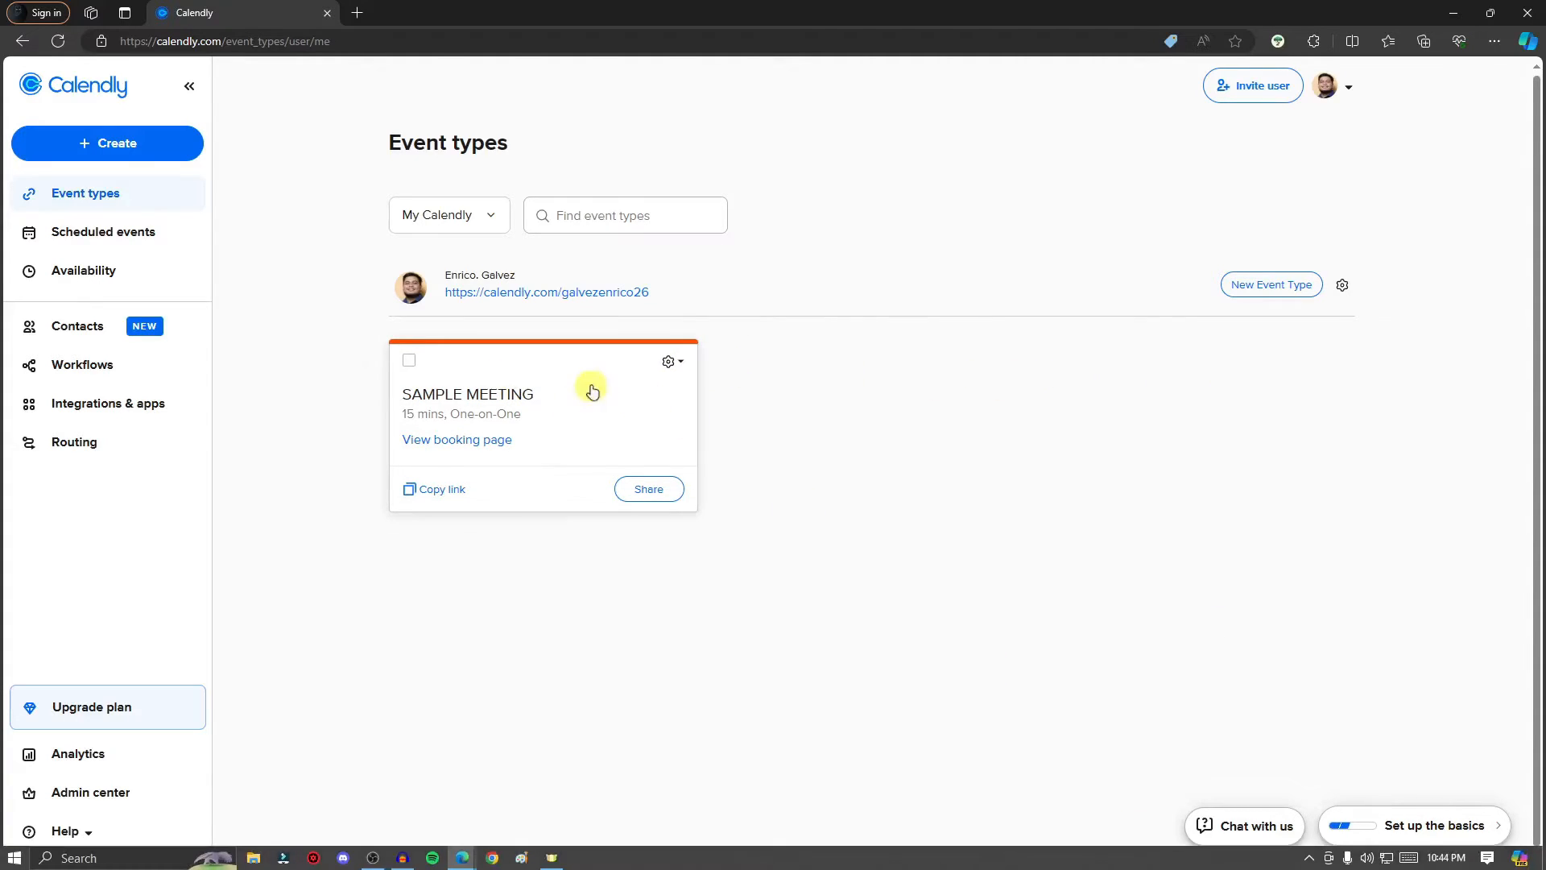
click(673, 363)
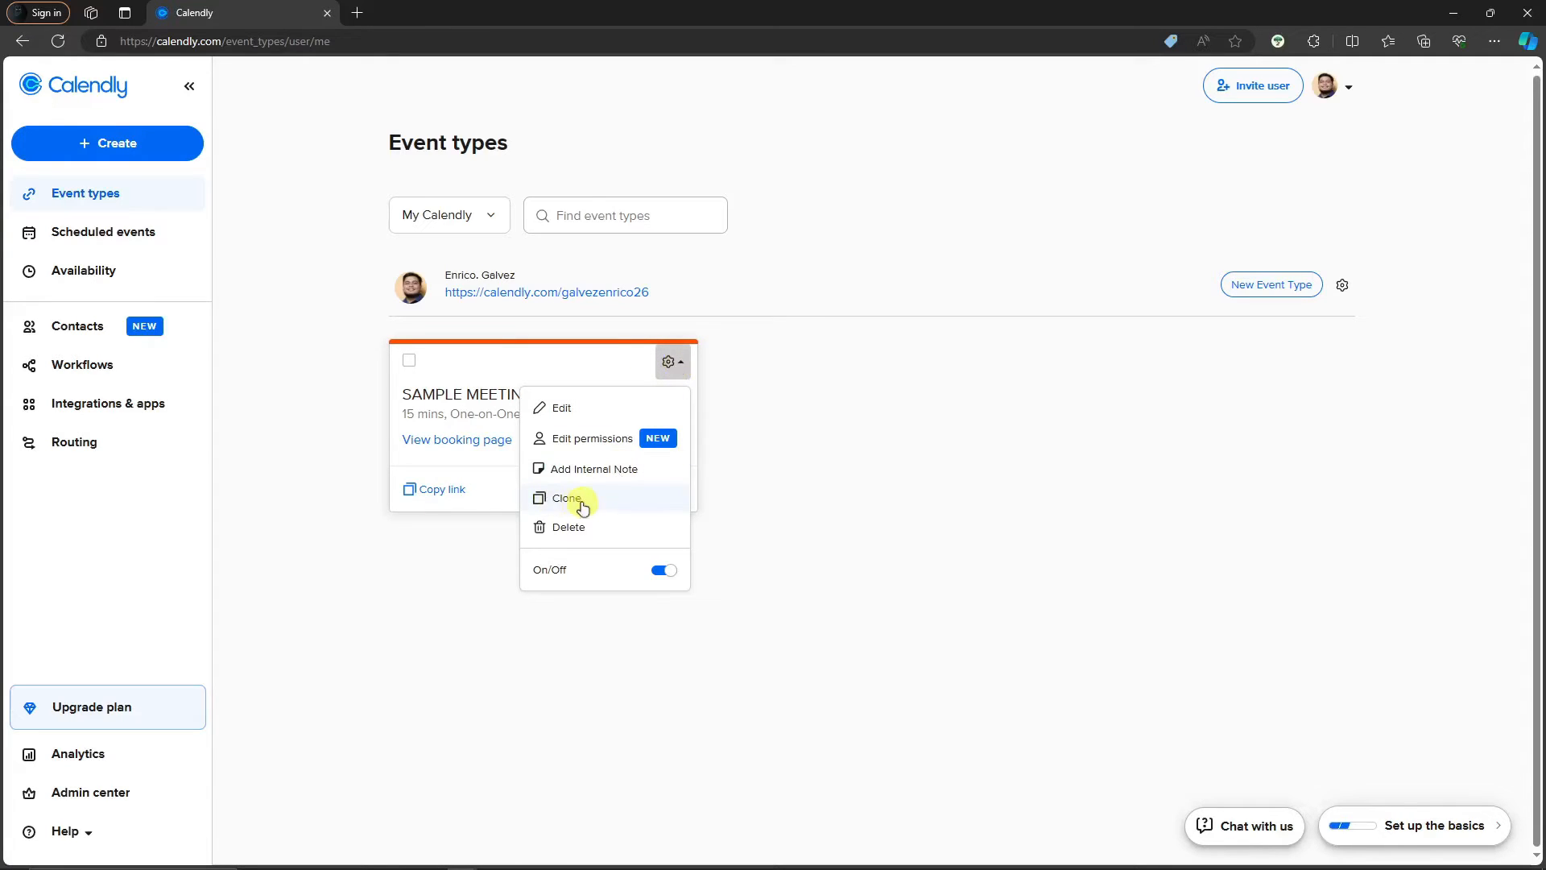
click(842, 492)
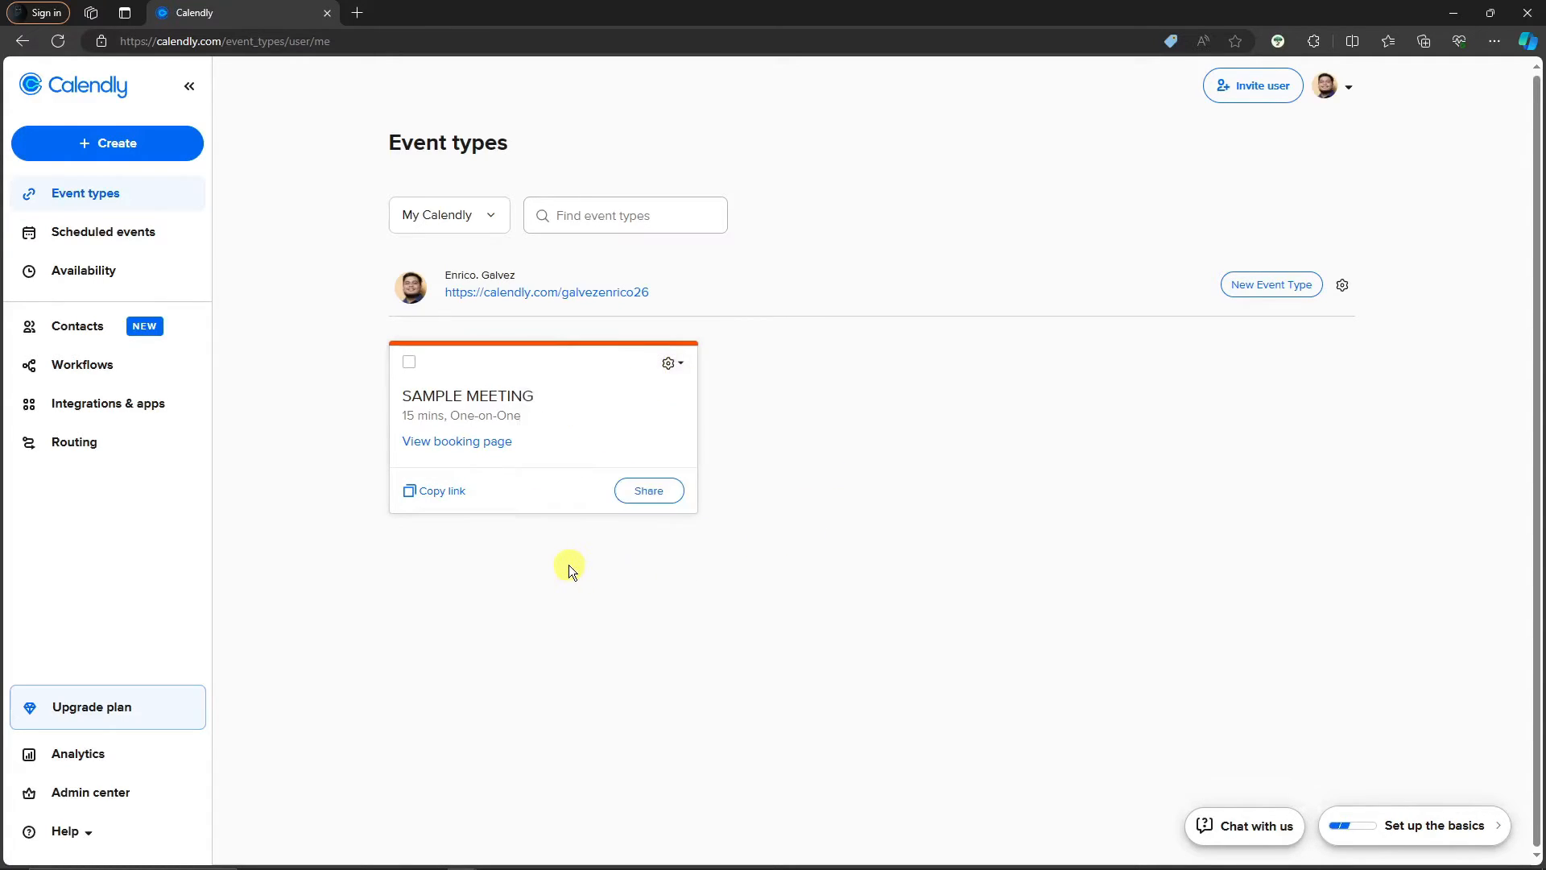
click(456, 493)
click(360, 13)
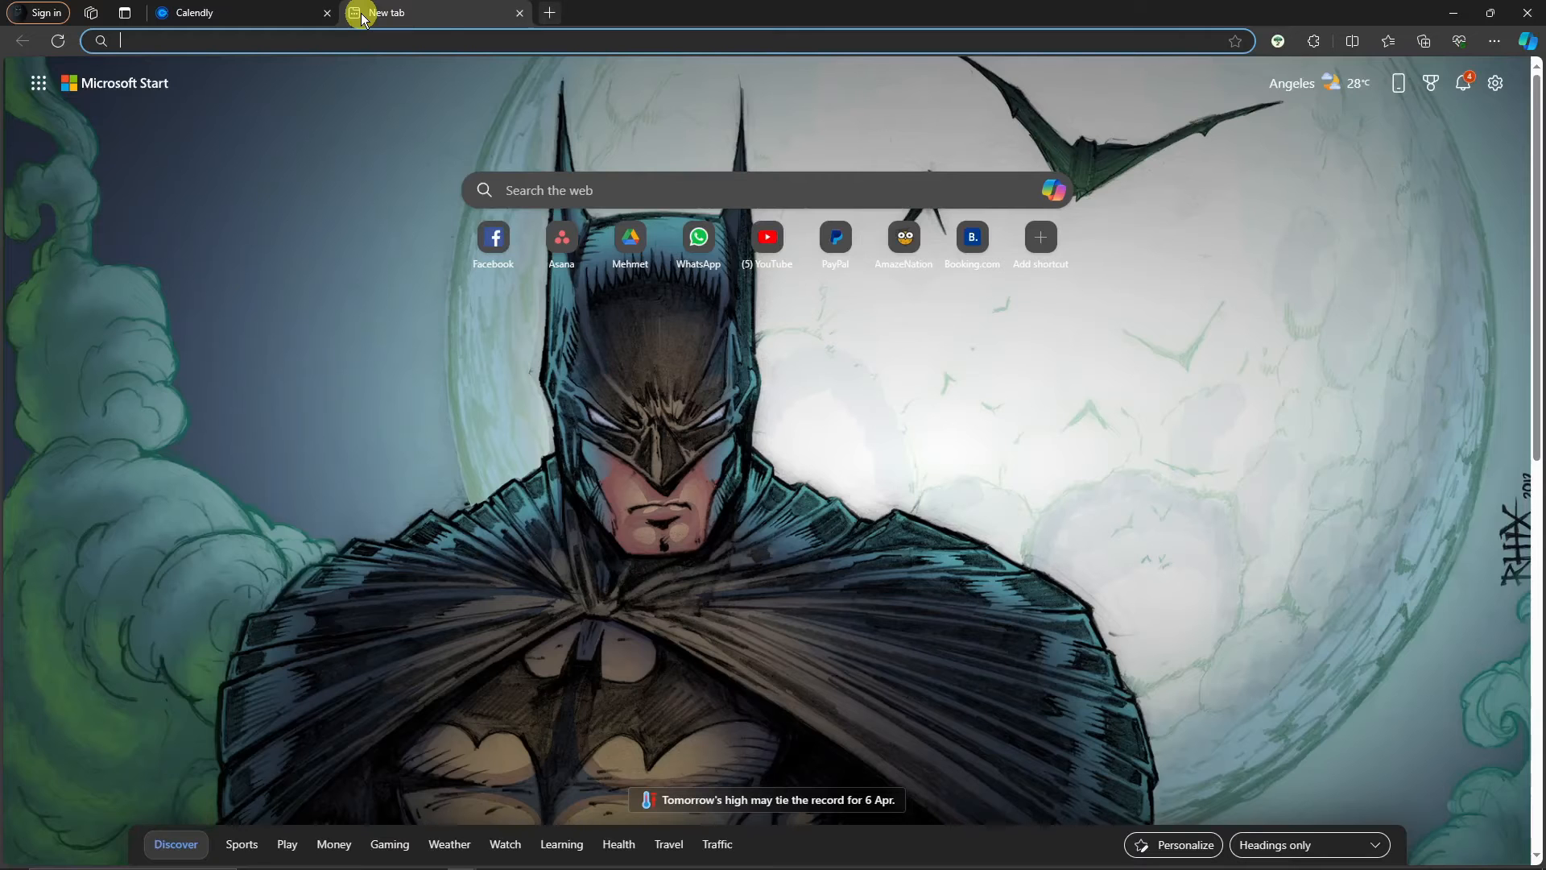
Open the copied SAMPLE MEETING booking link in a new tab, review the page, then close it
click(475, 41)
key(ctrl+v)
click(440, 70)
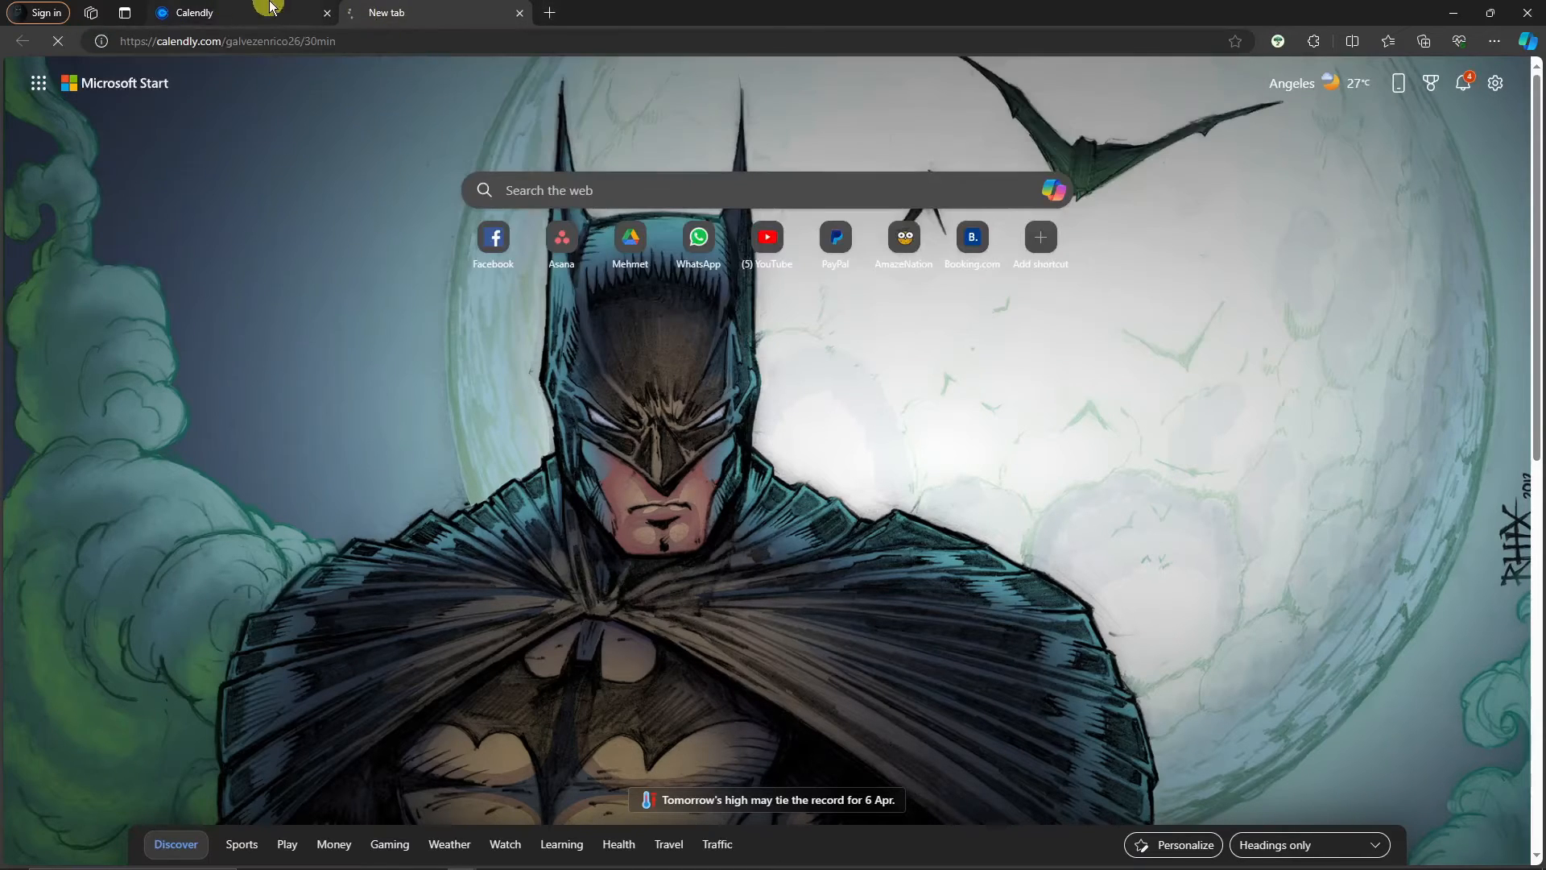
click(270, 8)
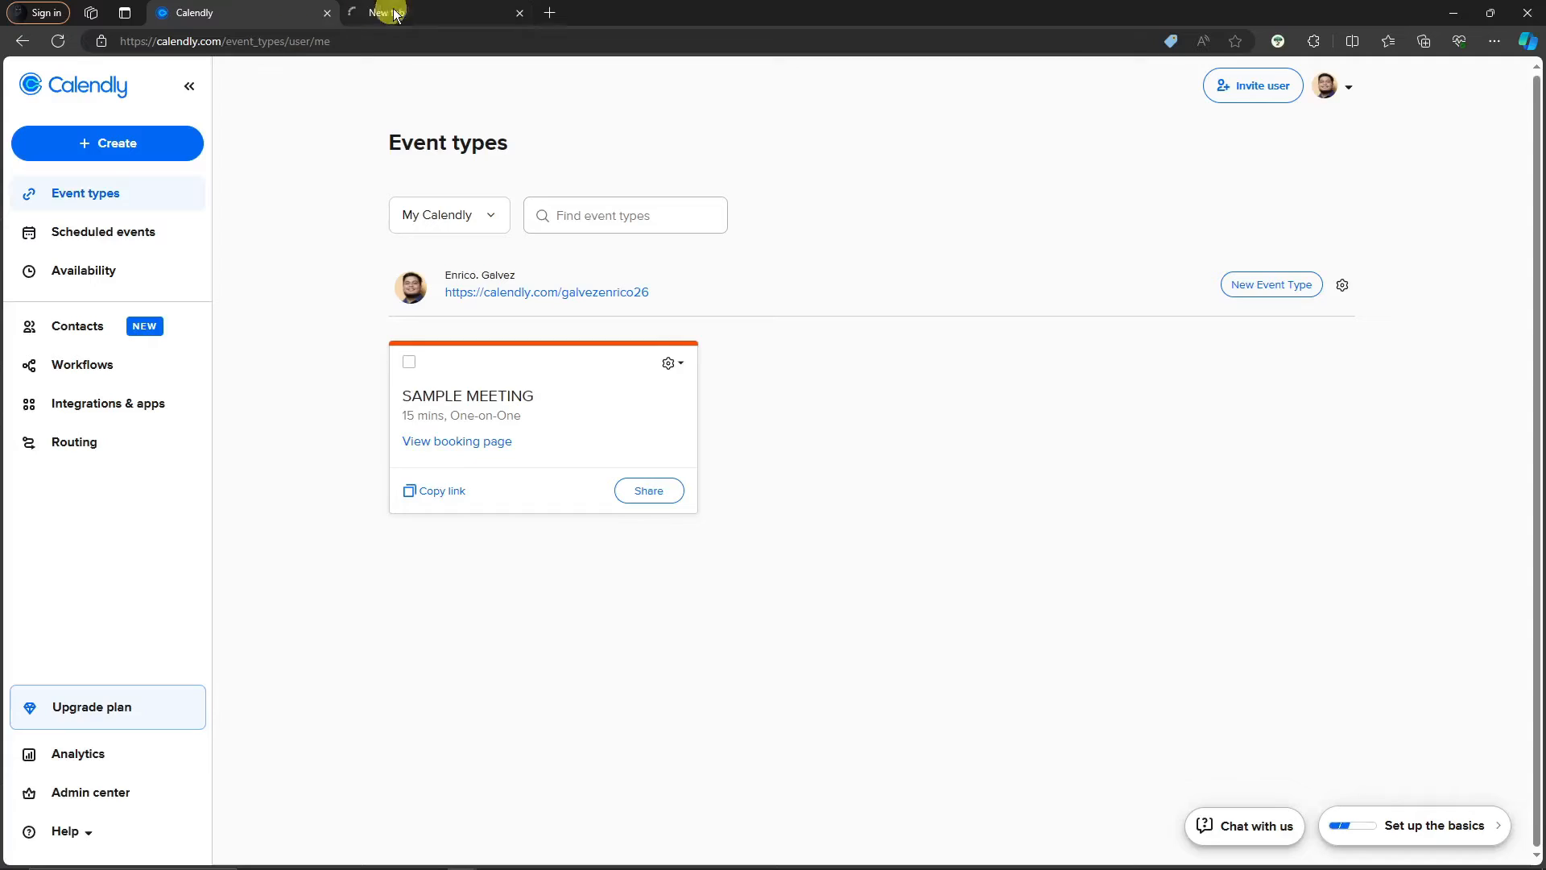
click(439, 12)
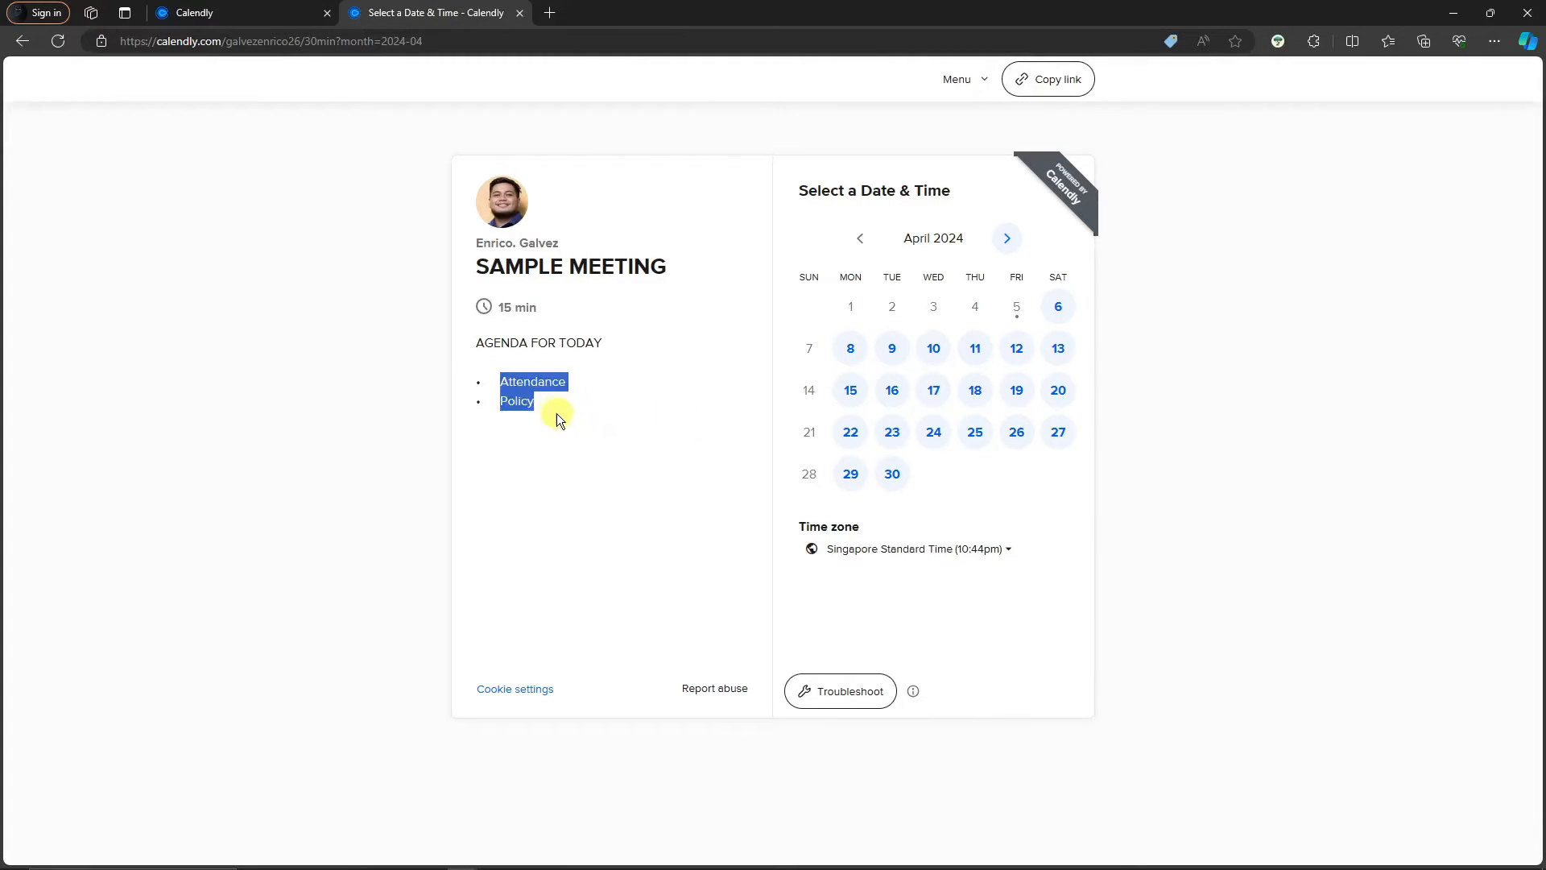
click(606, 441)
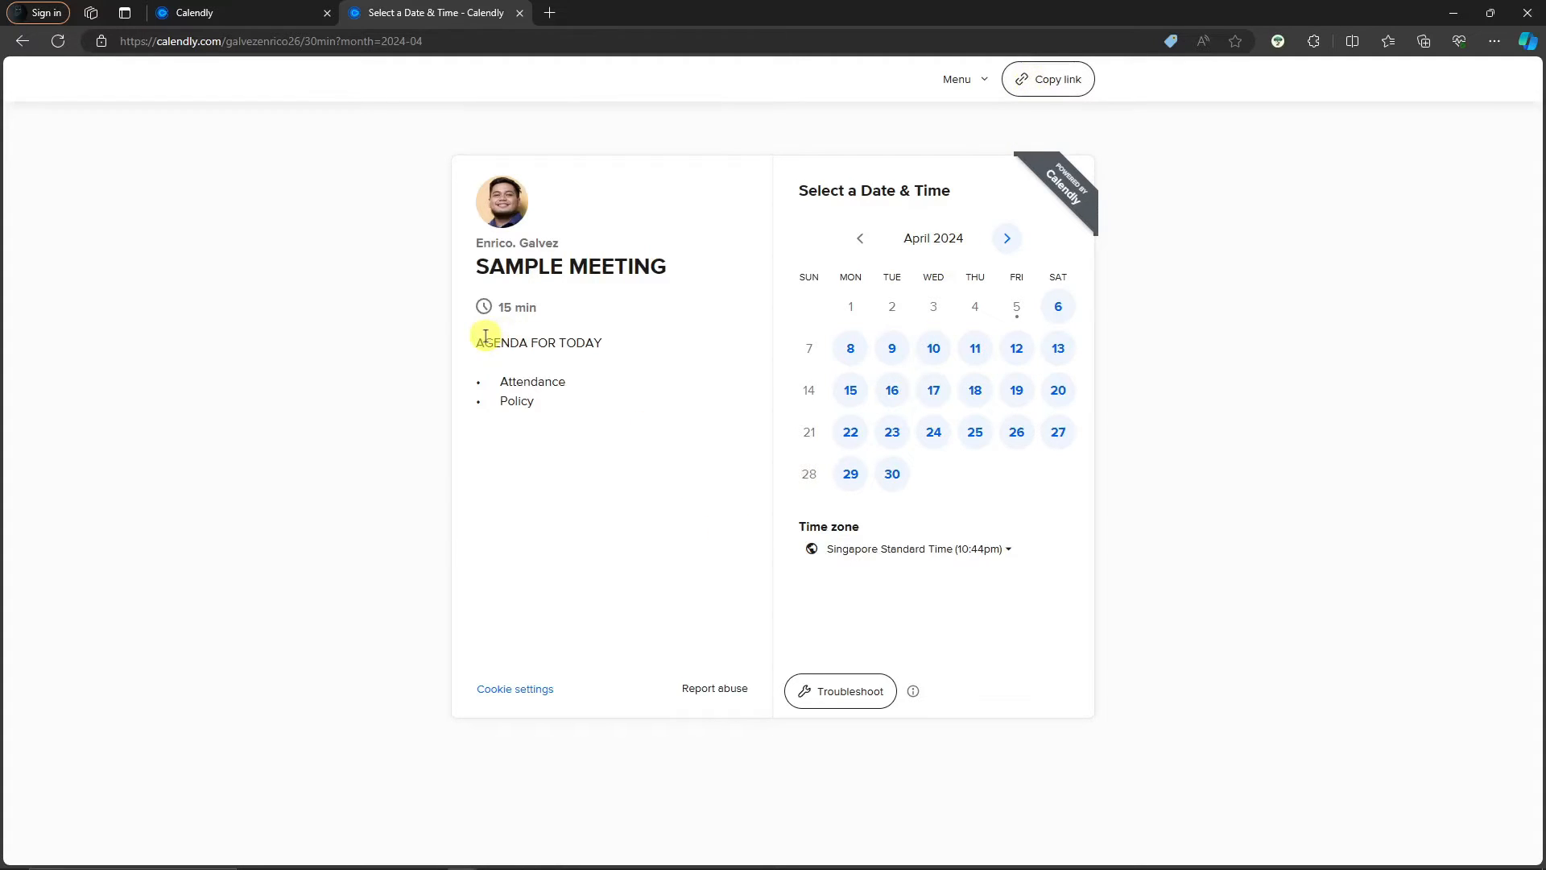
click(521, 14)
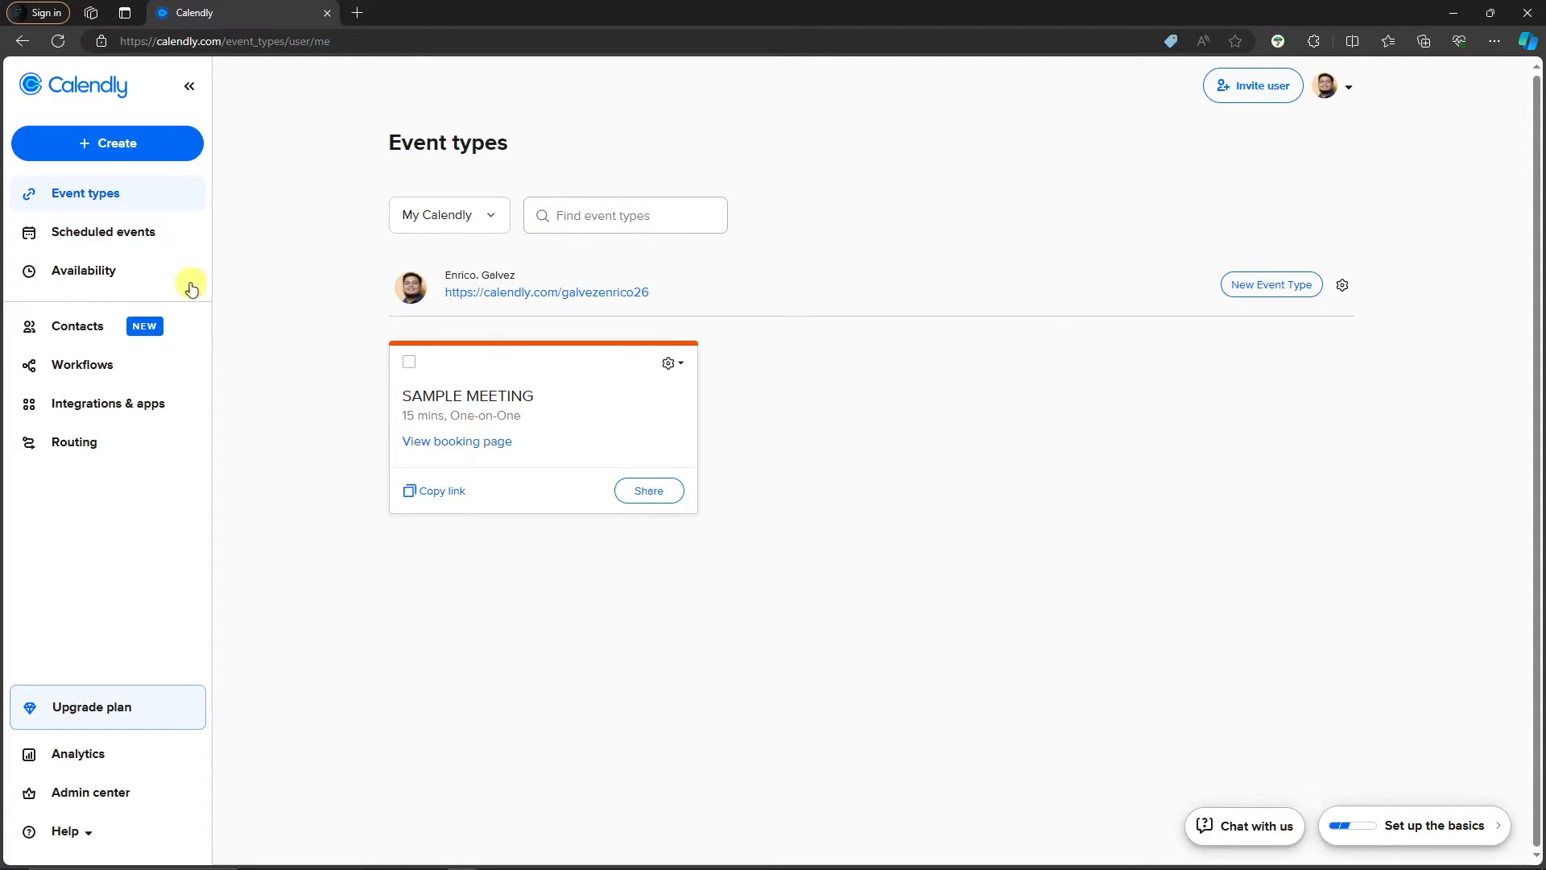
On Scheduled events, check the Upcoming, Pending and Past tabs and the Date Range picker for events
click(89, 231)
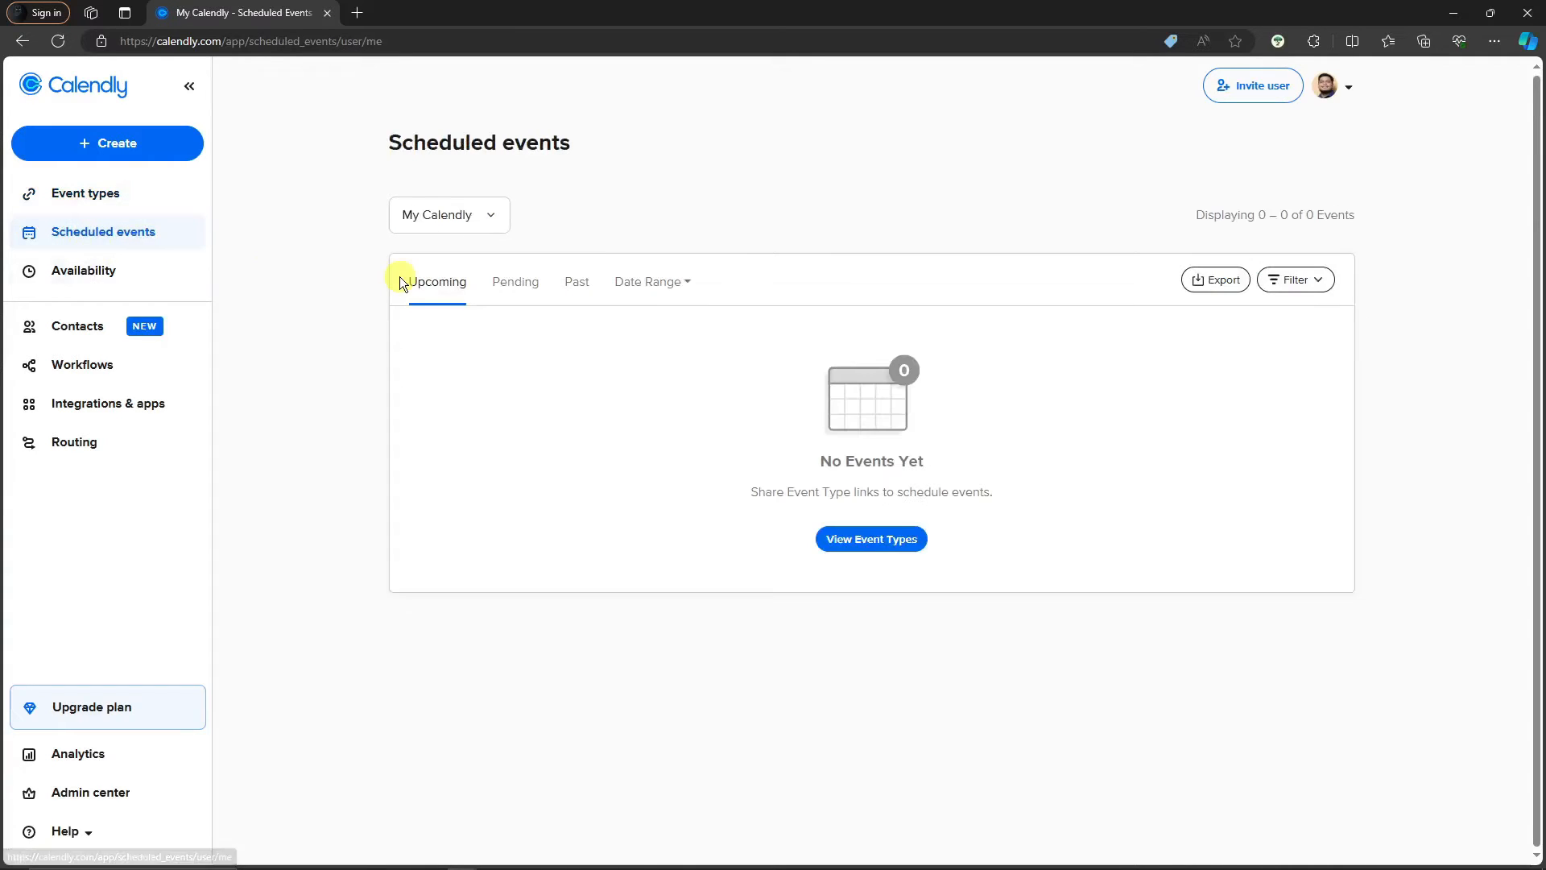
click(570, 287)
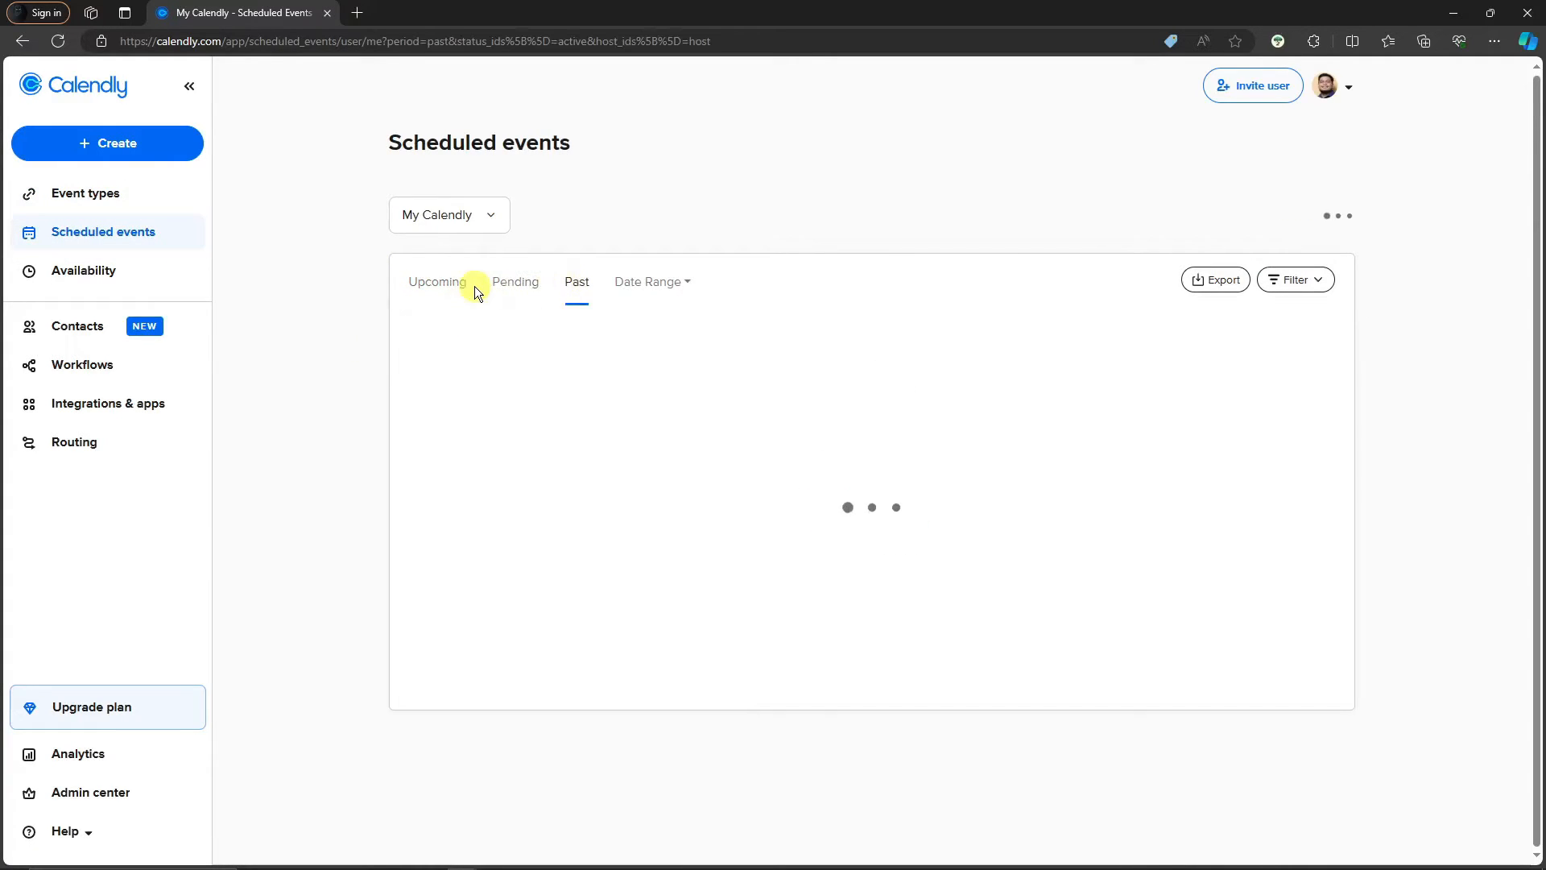
click(515, 286)
click(442, 294)
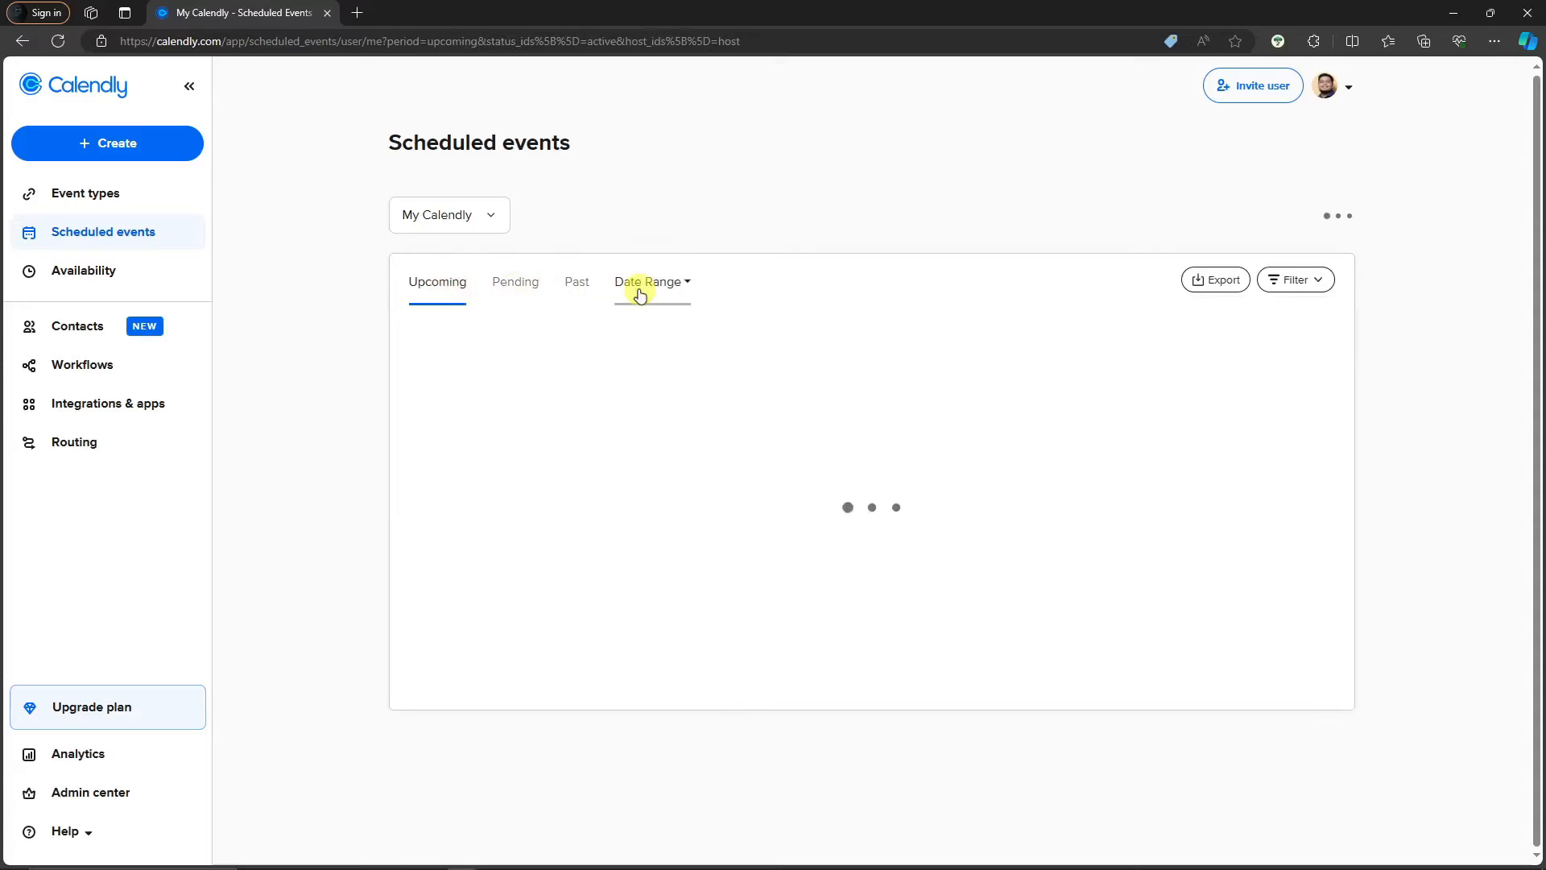
click(636, 286)
click(640, 288)
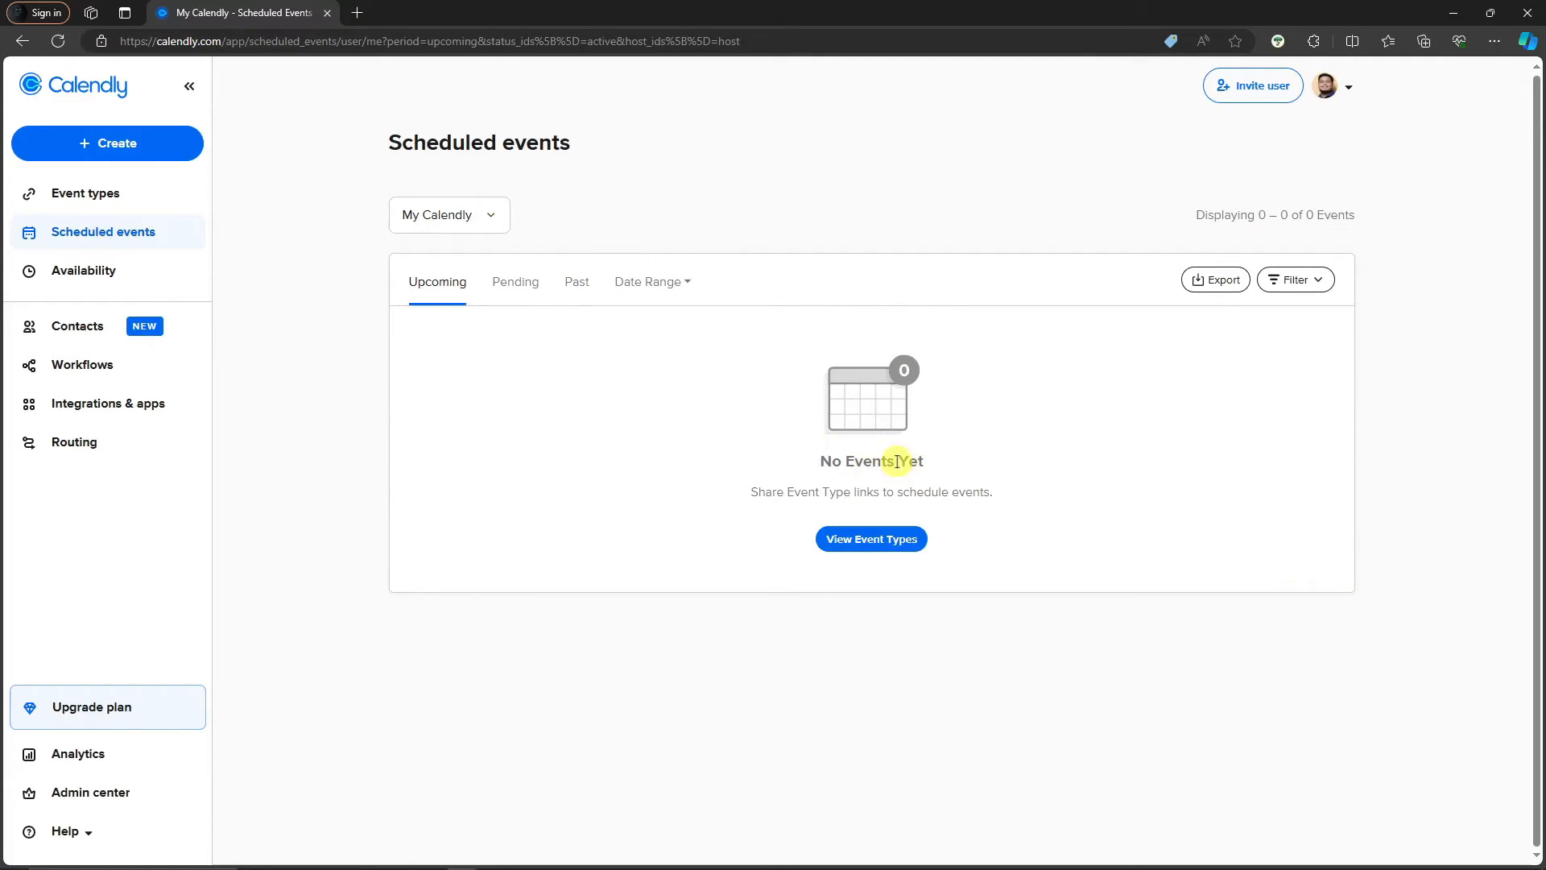
click(516, 293)
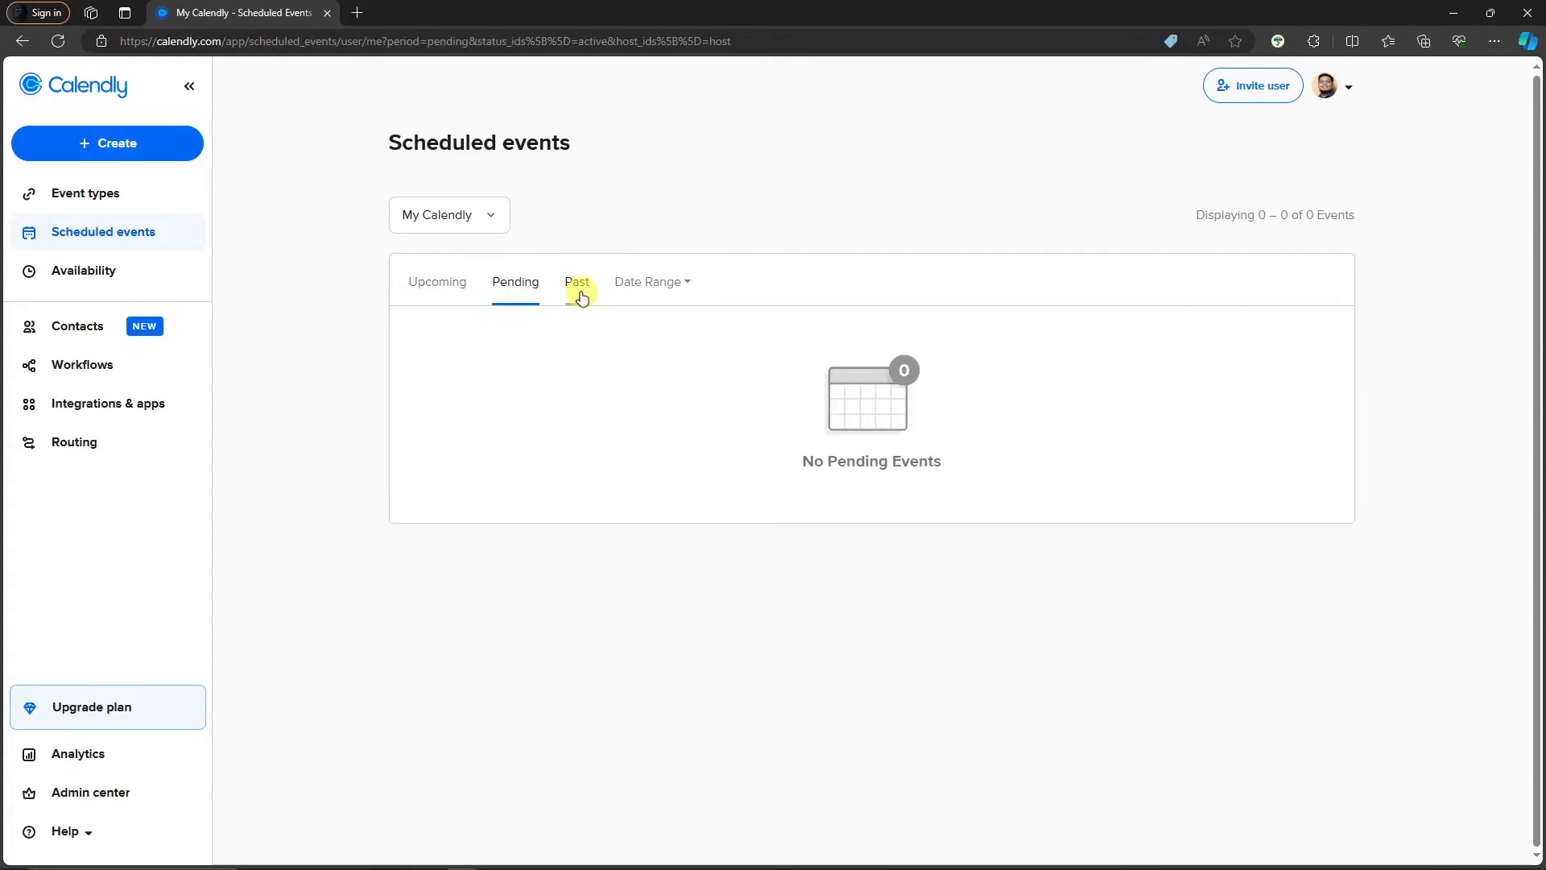
click(578, 294)
click(649, 301)
click(518, 293)
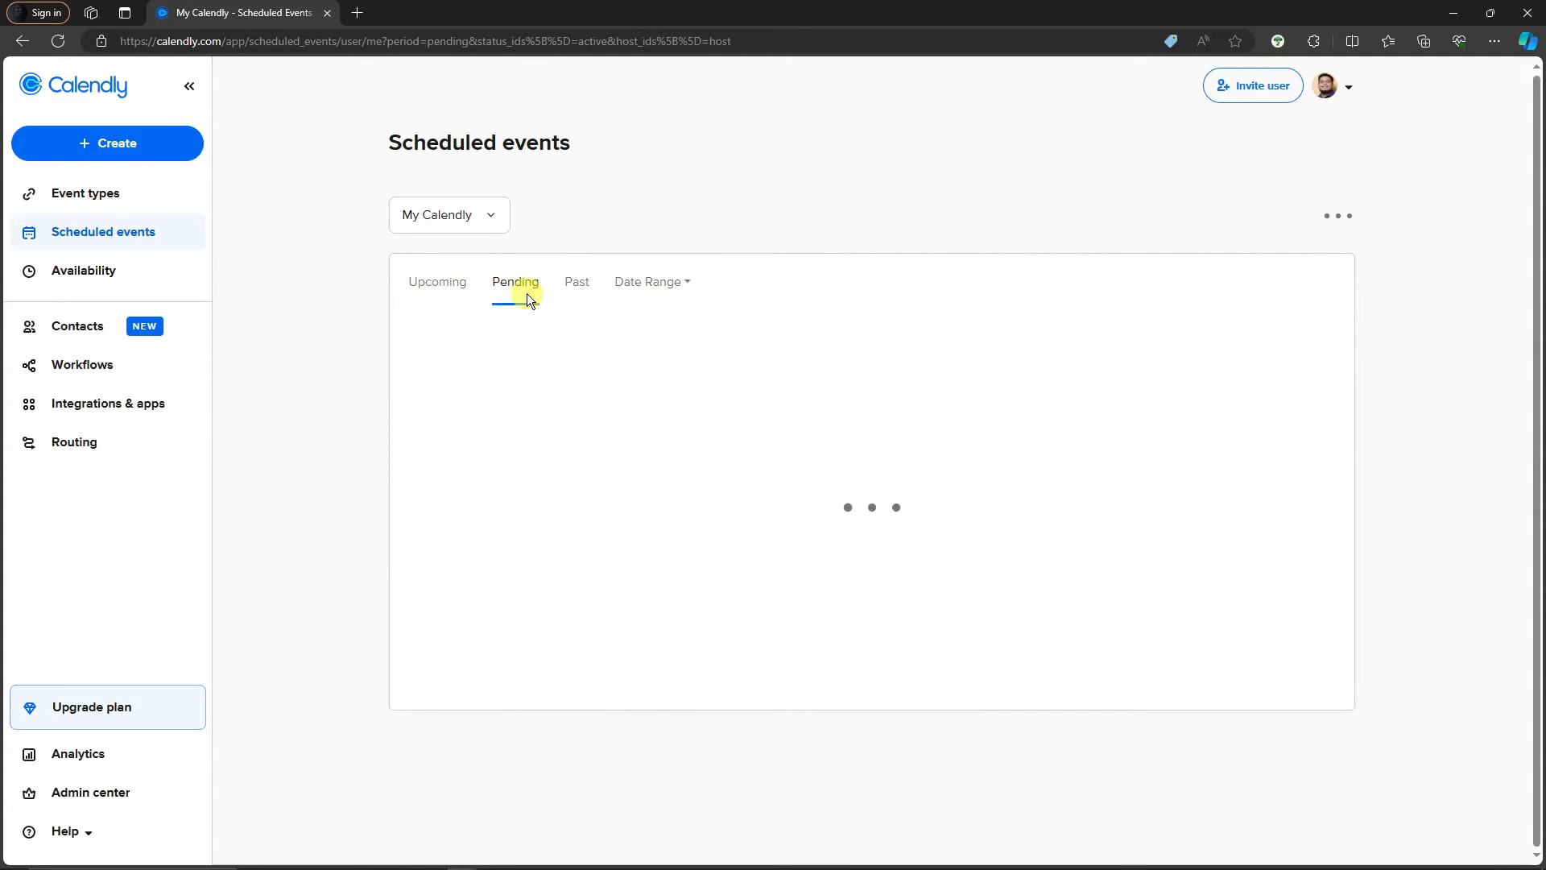
click(422, 293)
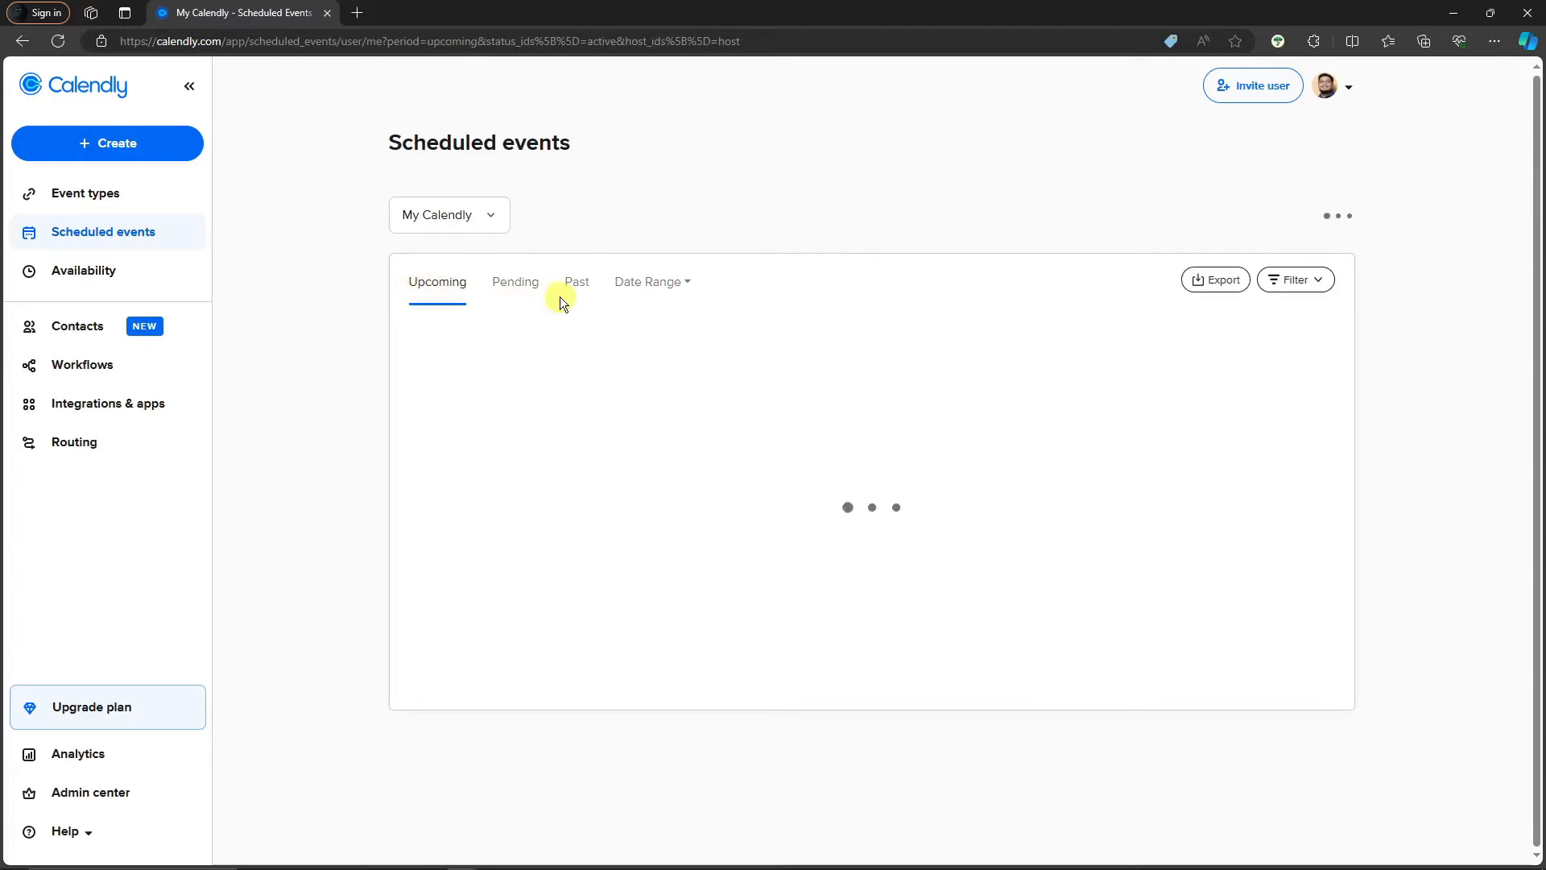
click(507, 295)
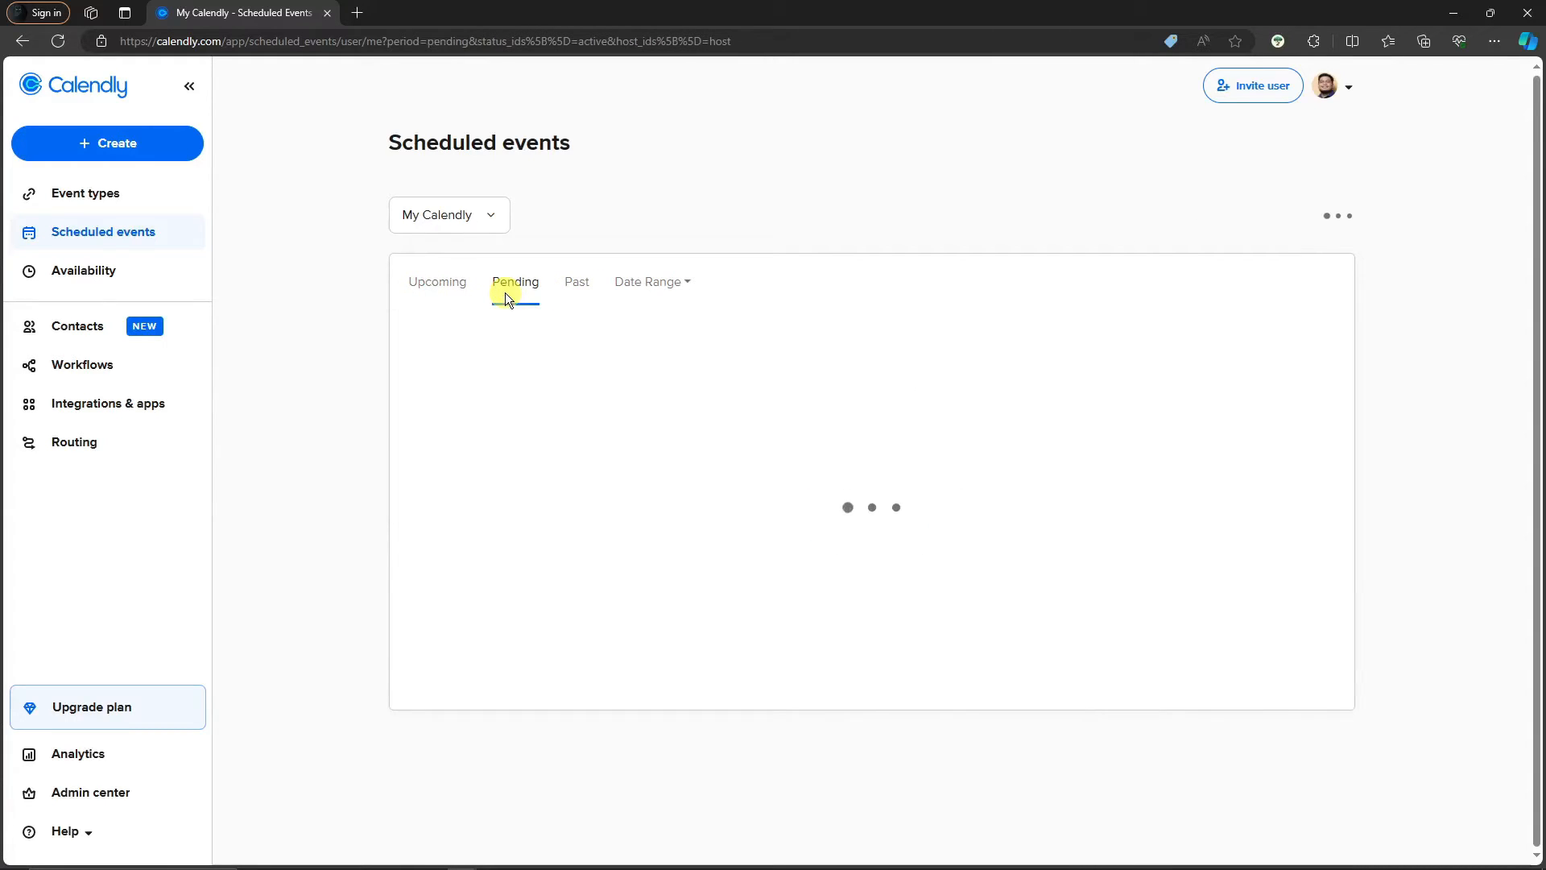
click(451, 295)
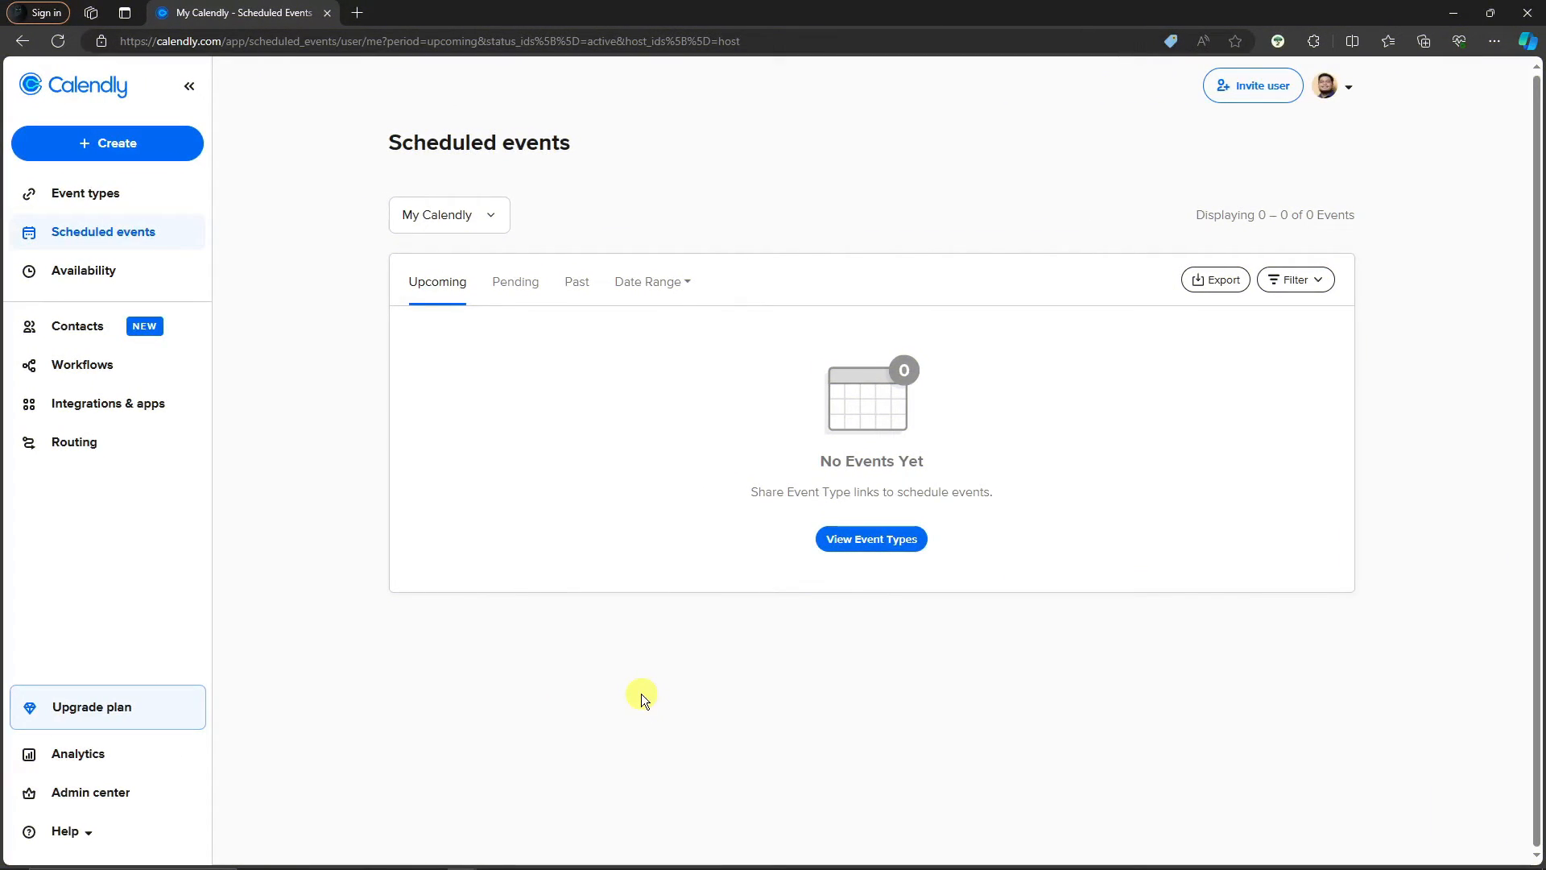
Review the Send thank you email workflow's options under Workflows, then go to Integrations & apps
click(94, 366)
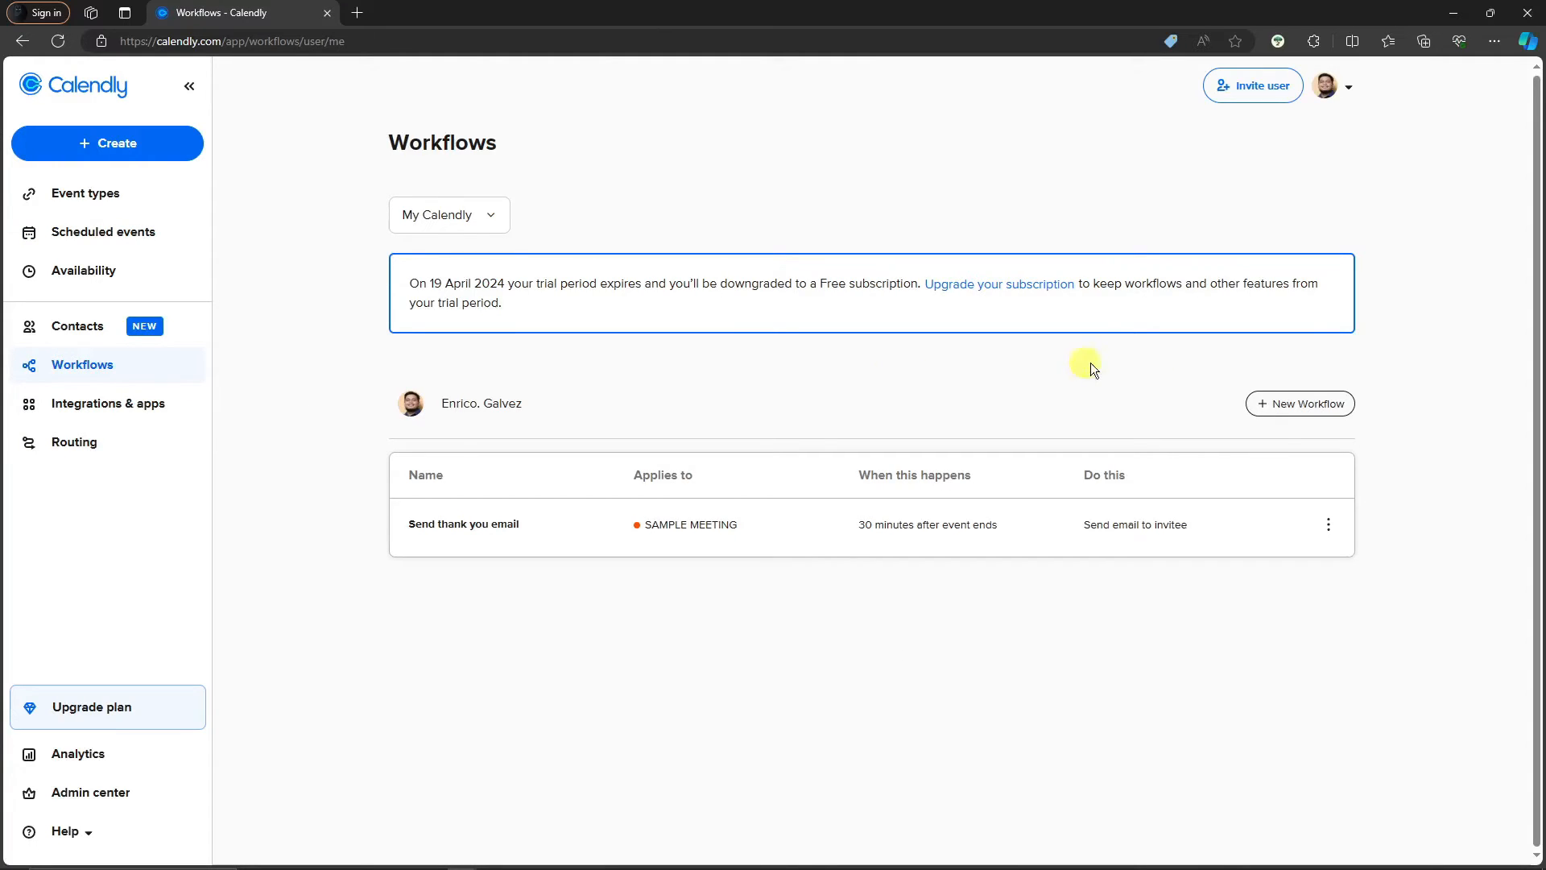
click(1327, 524)
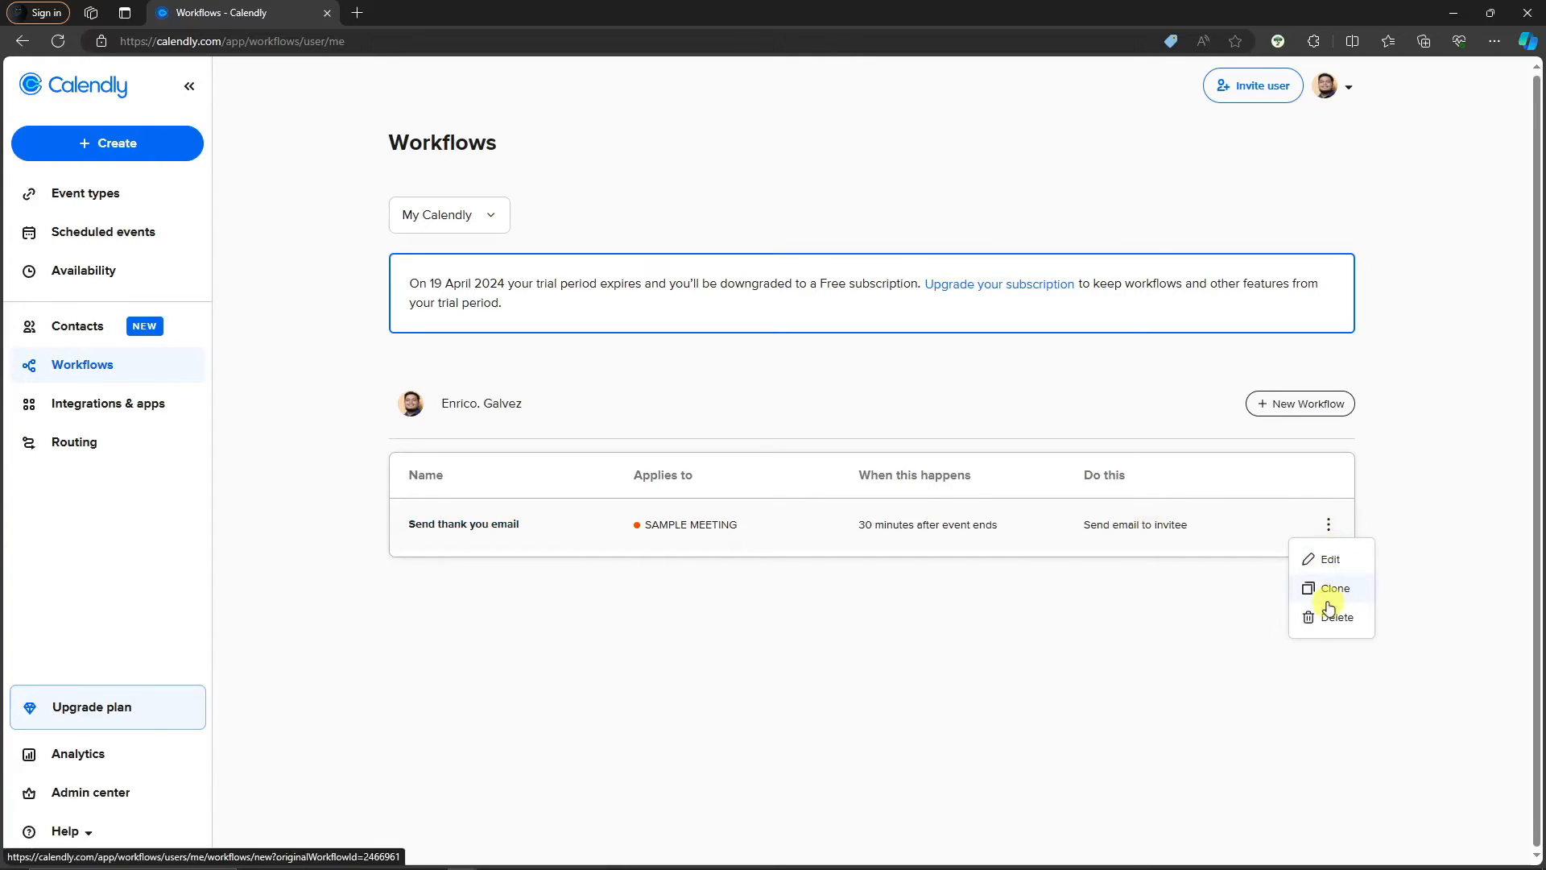
click(860, 392)
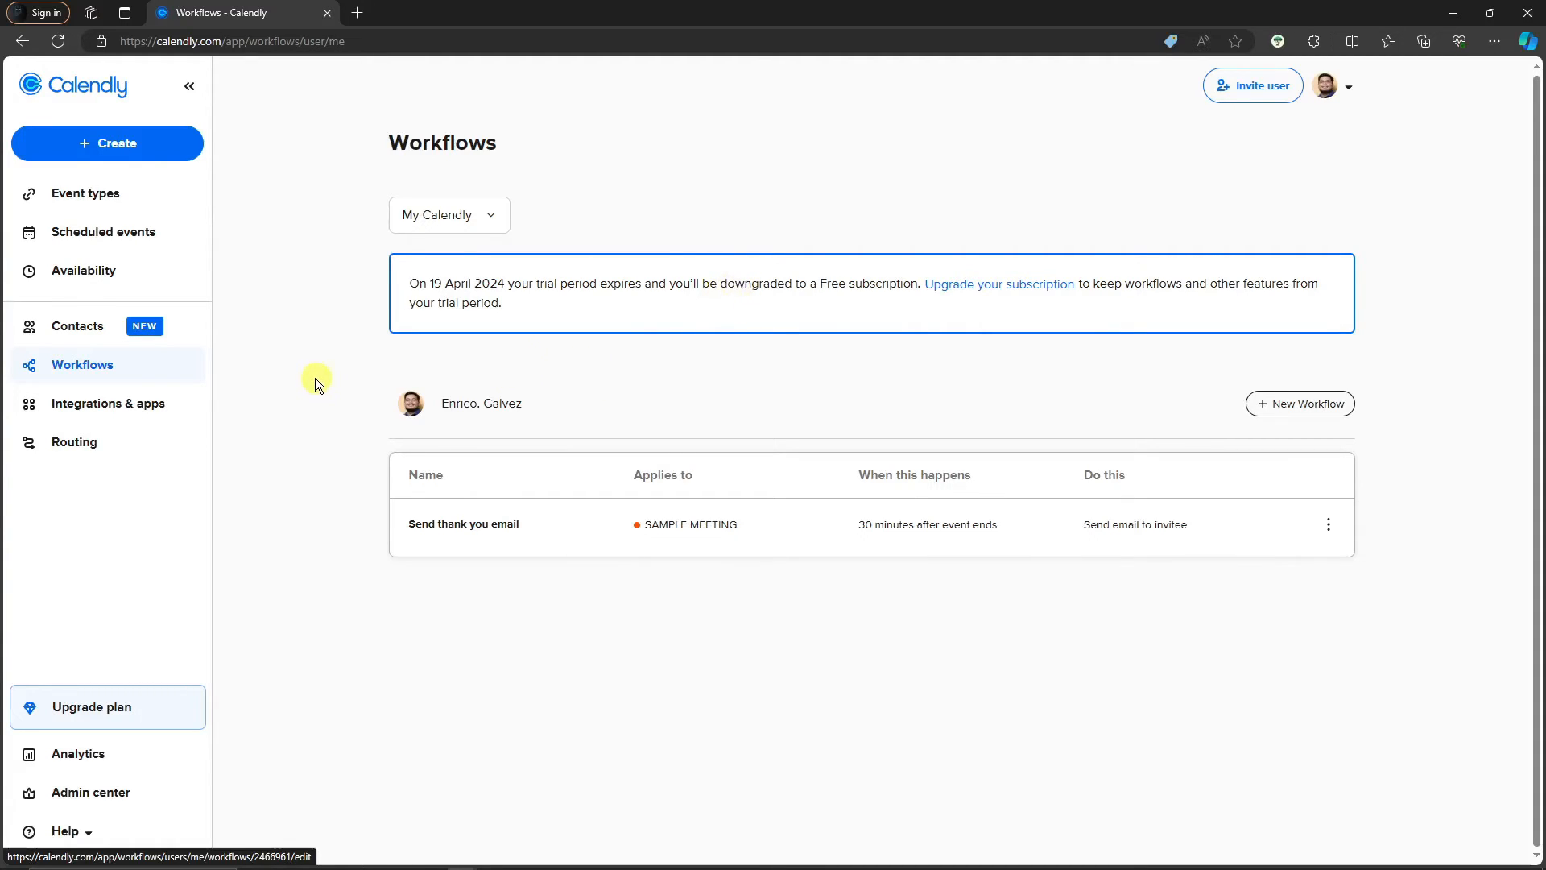
click(108, 410)
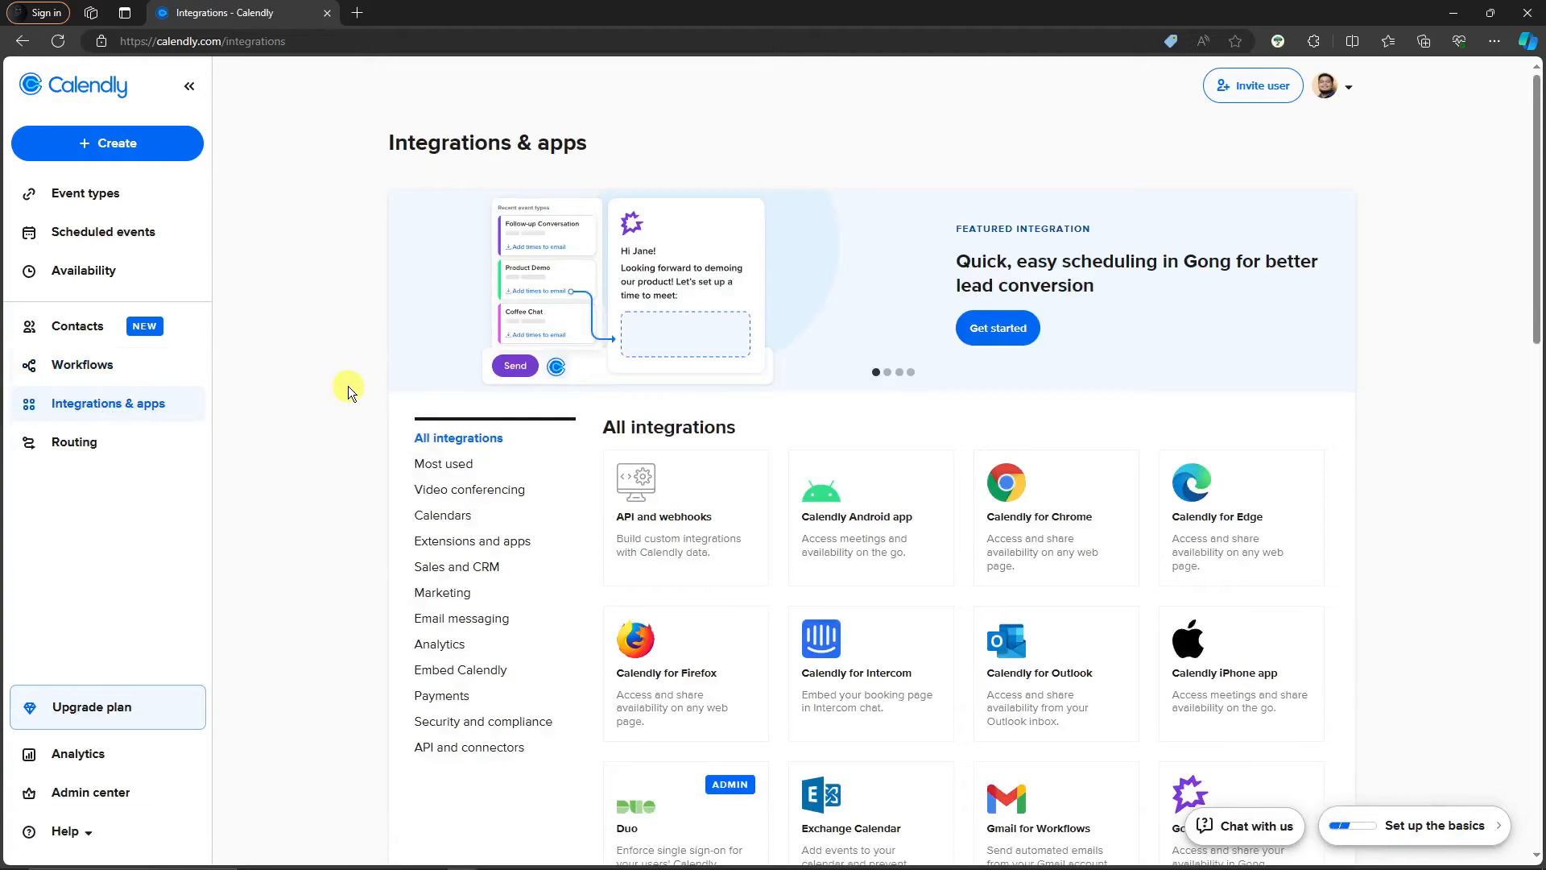
Browse the Integrations & apps catalogue, then go to the Routing page
scroll(359, 386, down, 5)
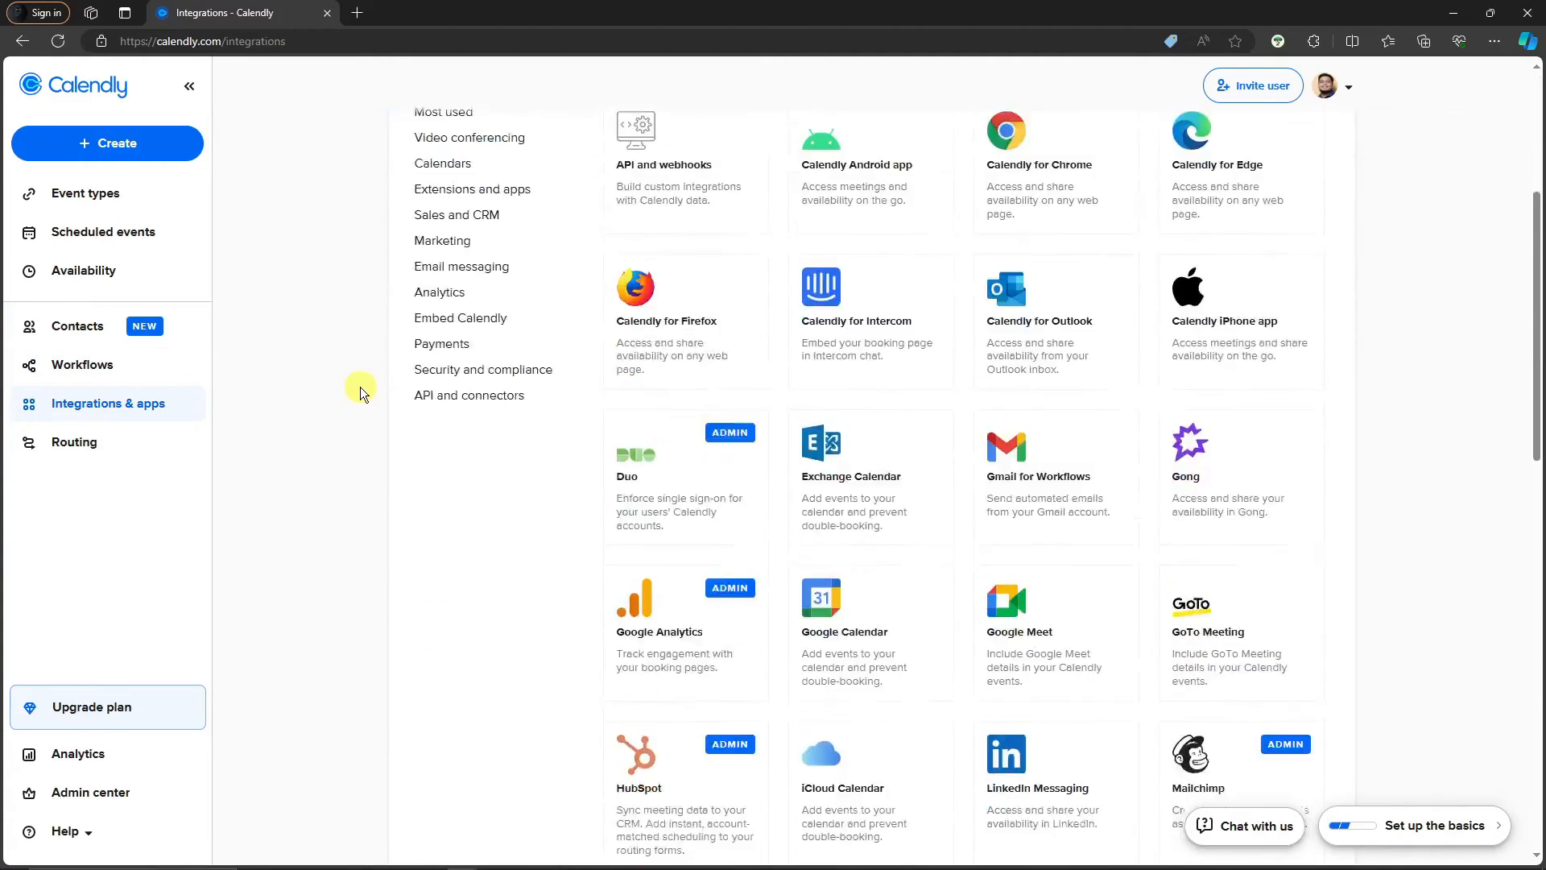
scroll(362, 388, up, 2)
scroll(364, 388, down, 5)
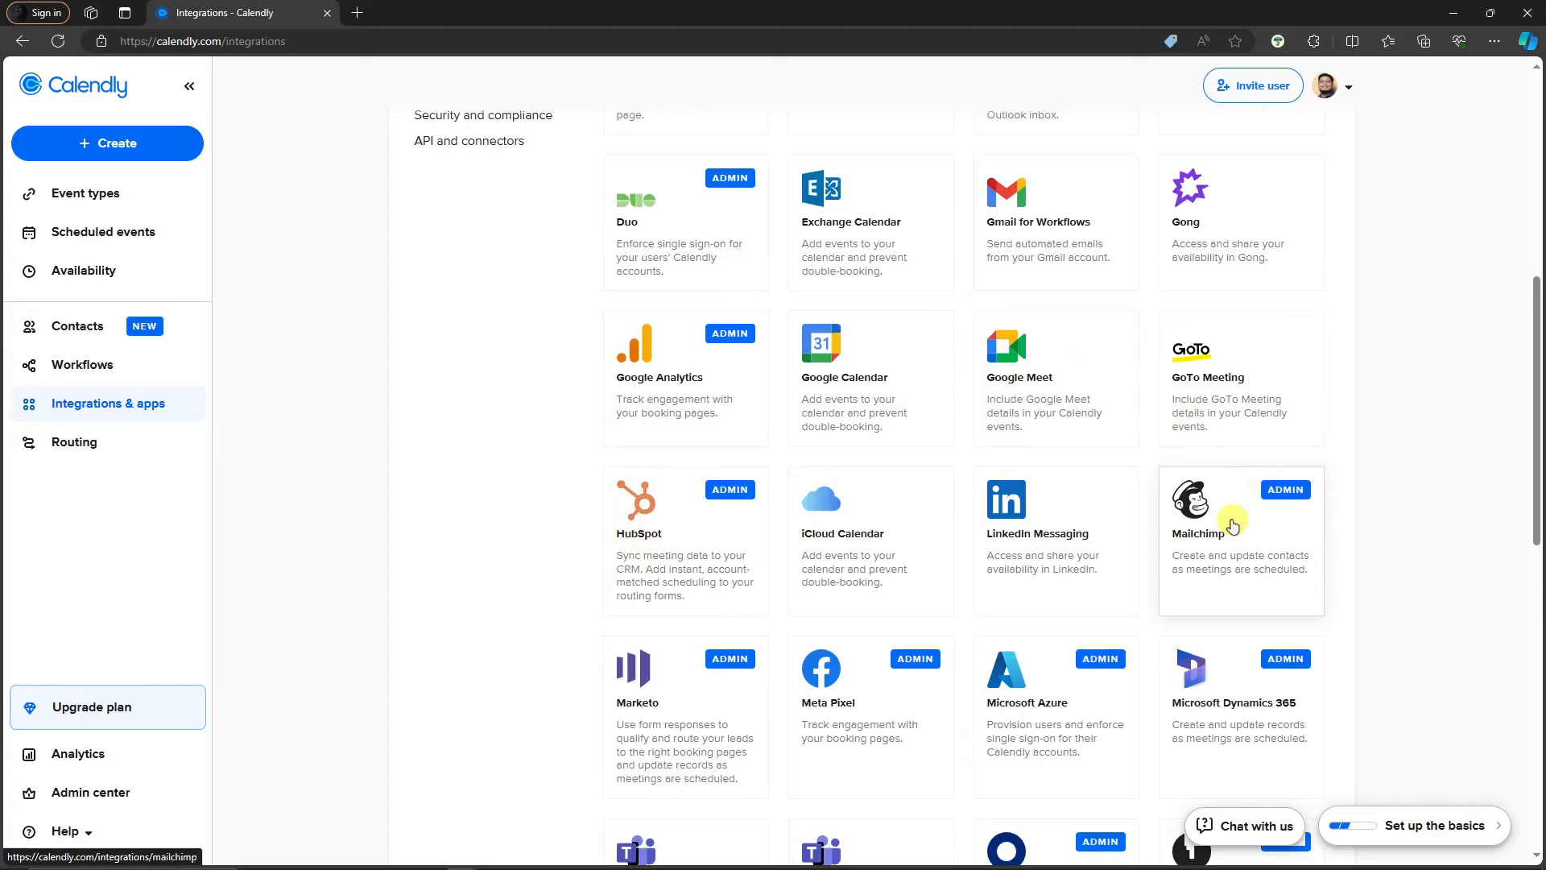
scroll(1259, 510, down, 3)
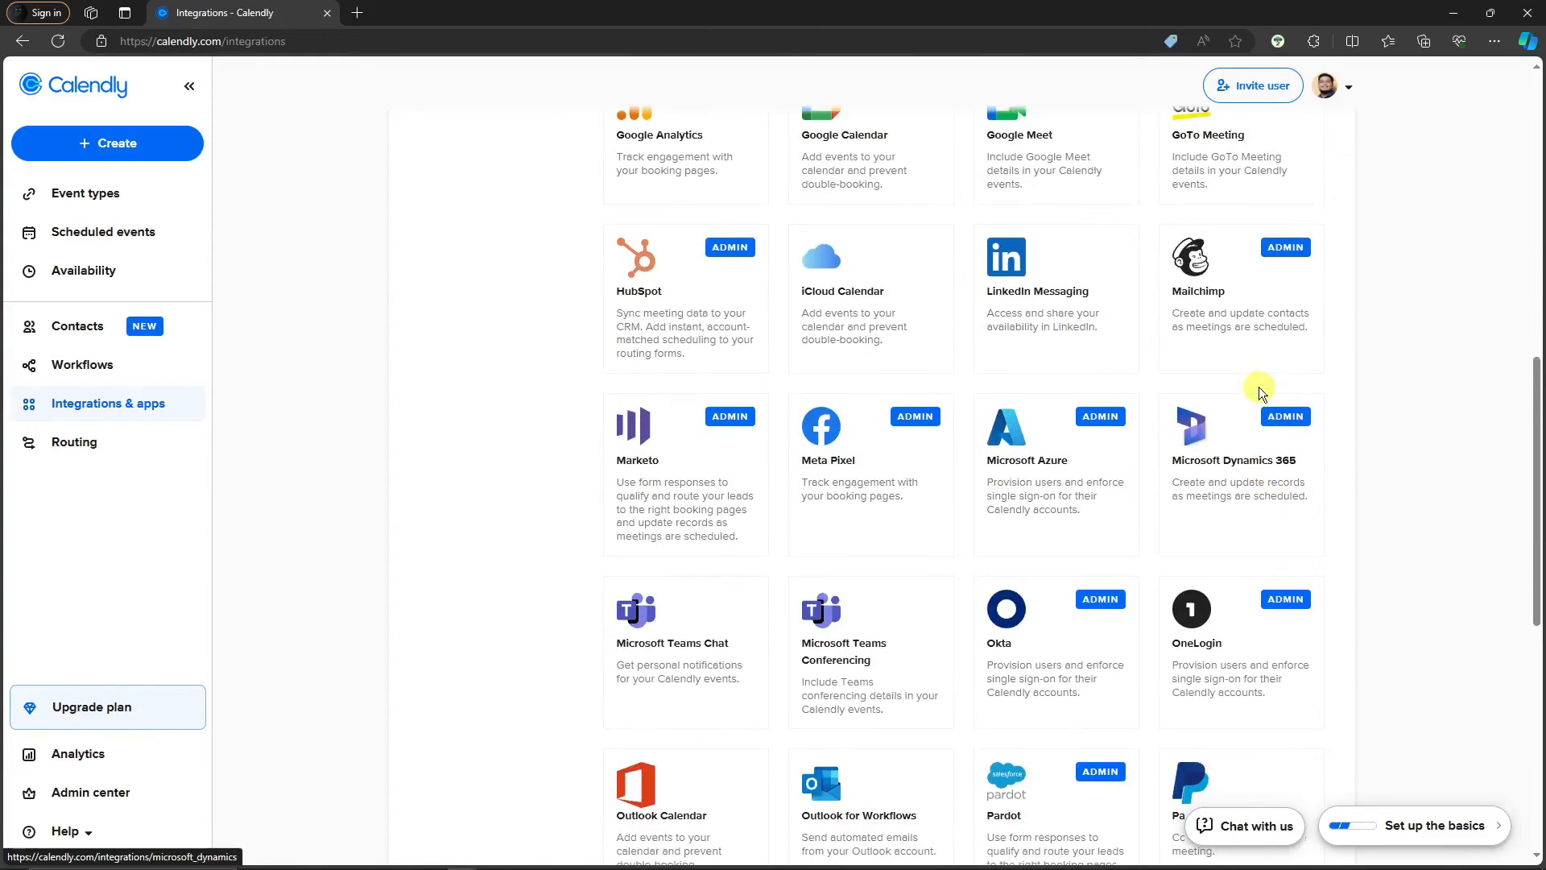
scroll(1235, 326, down, 5)
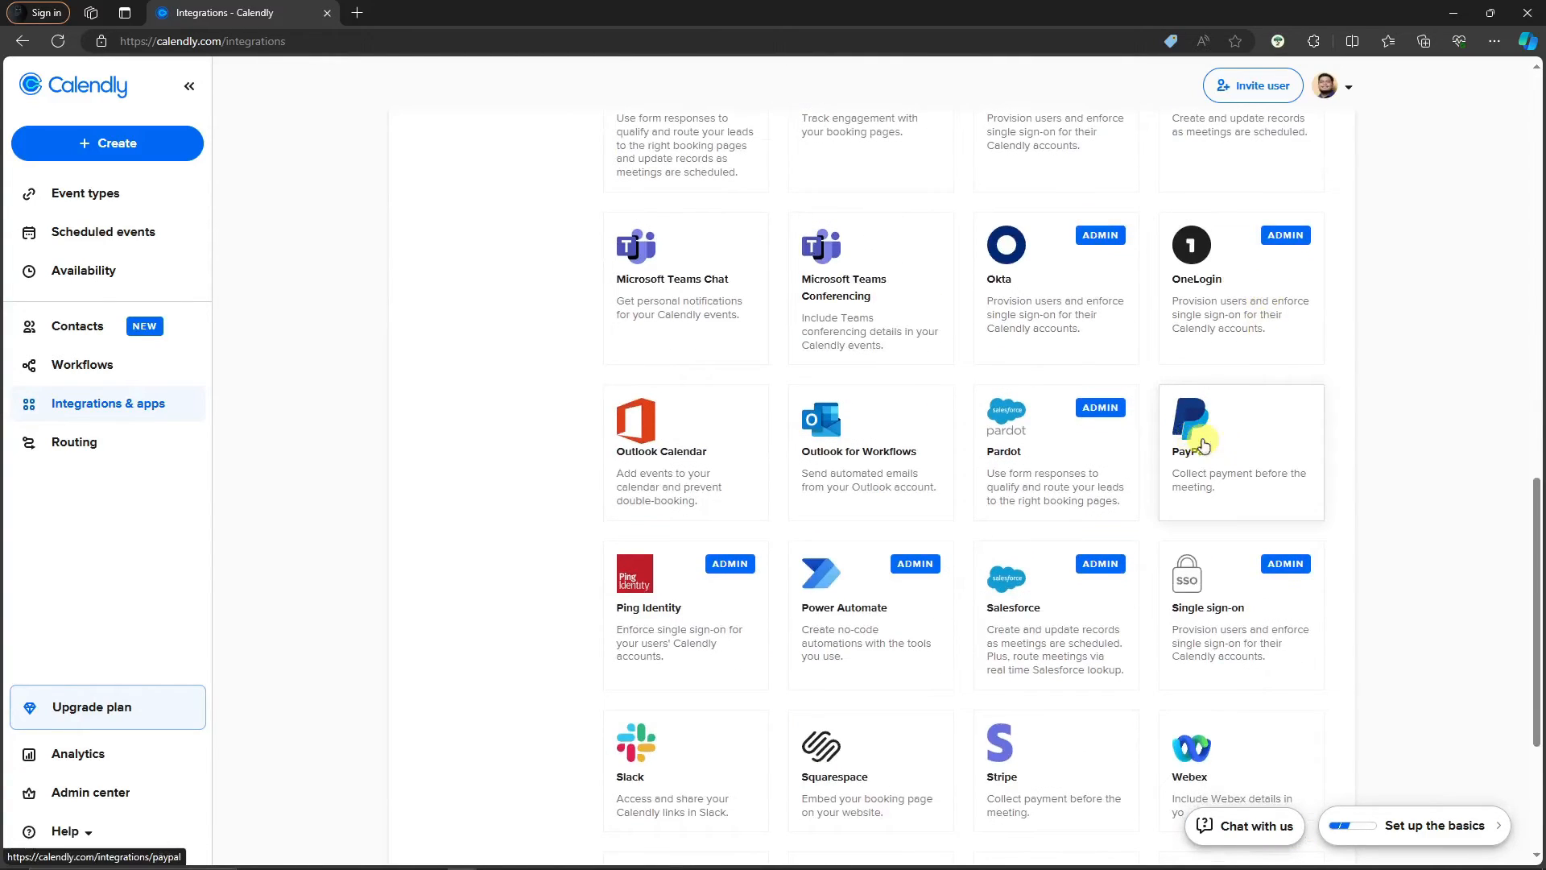
scroll(745, 435, down, 4)
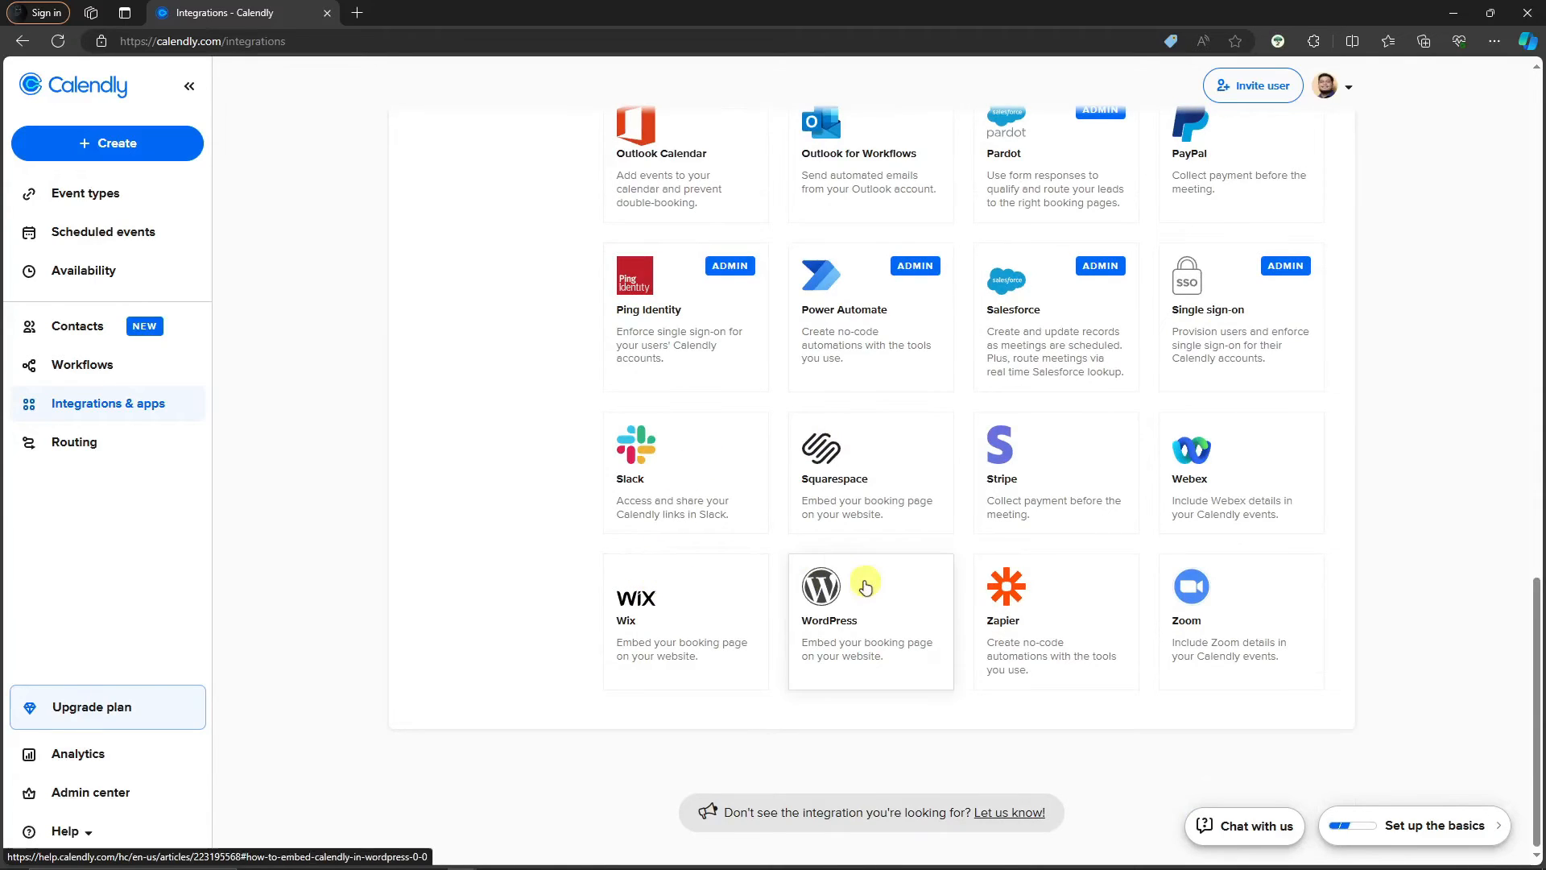
scroll(686, 550, up, 9)
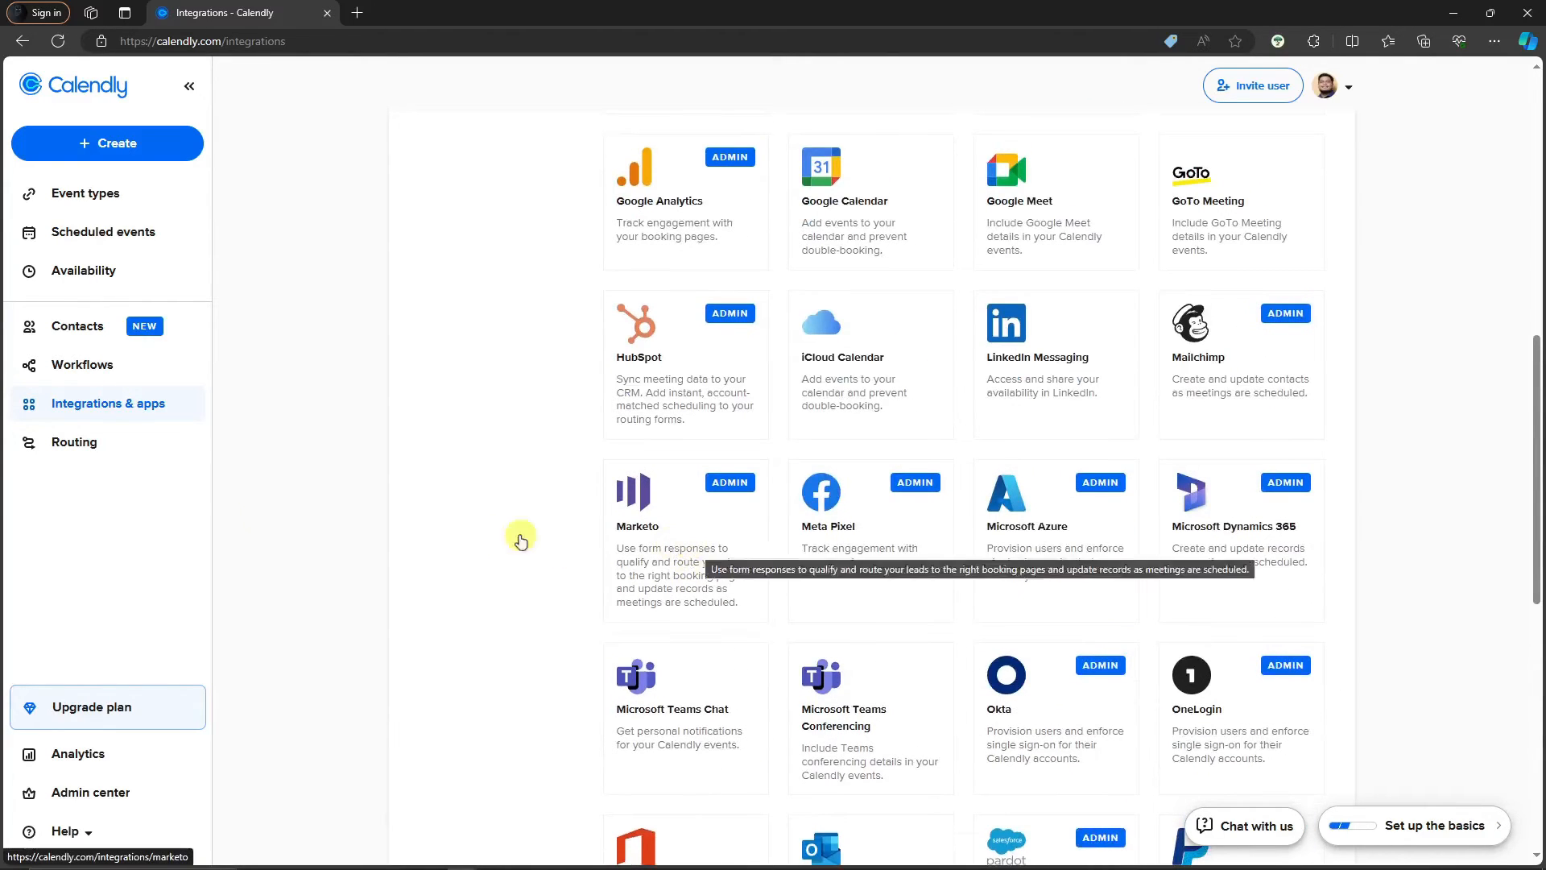
click(93, 451)
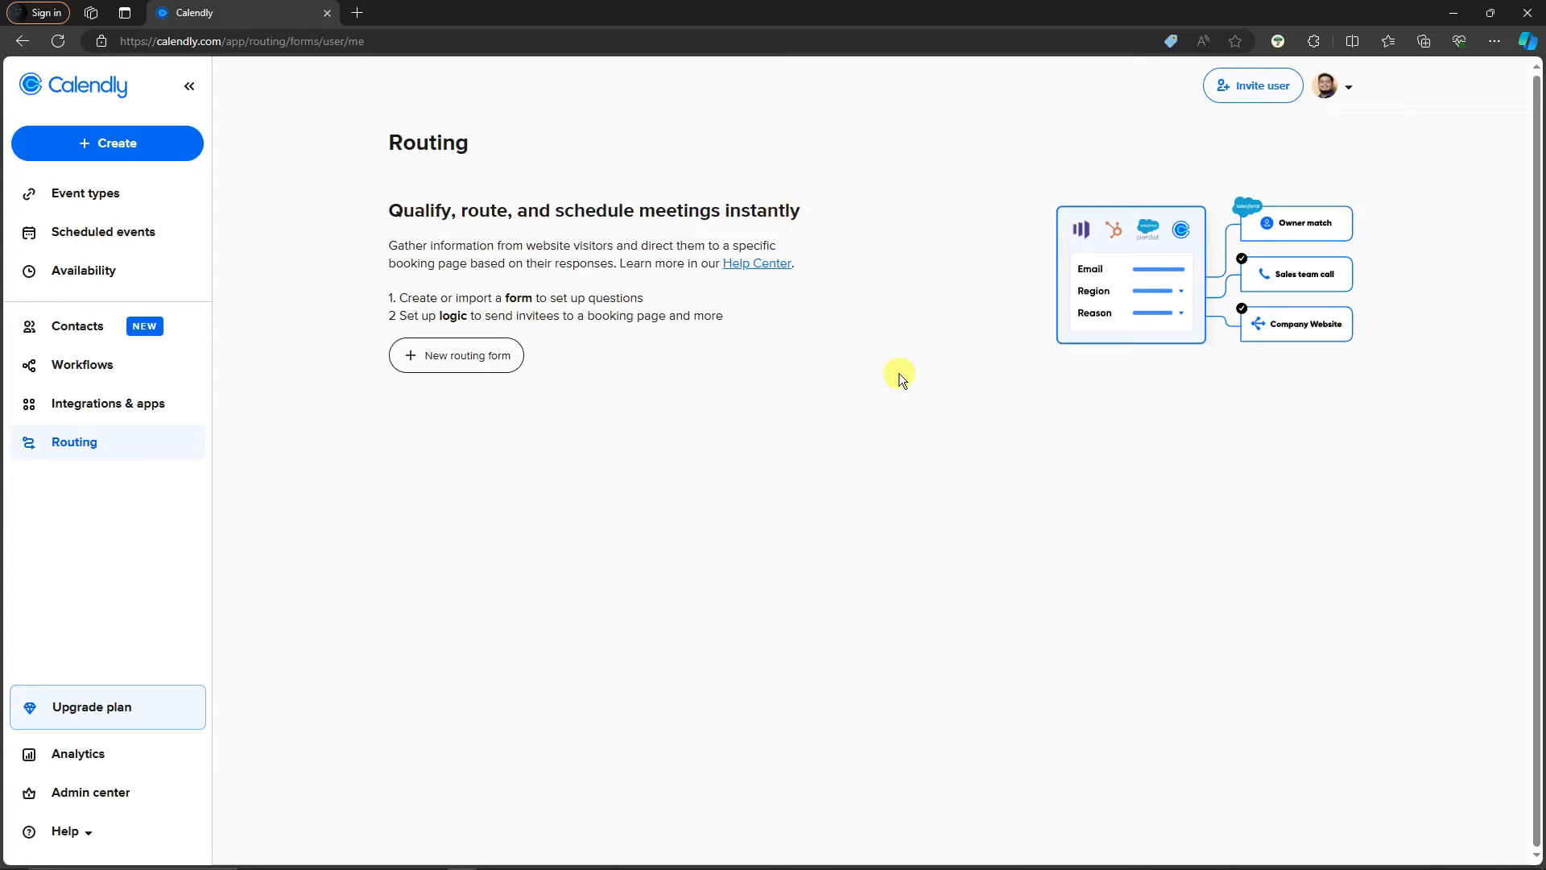
Create a new routing form from scratch named SAMPLE MEETING
click(429, 360)
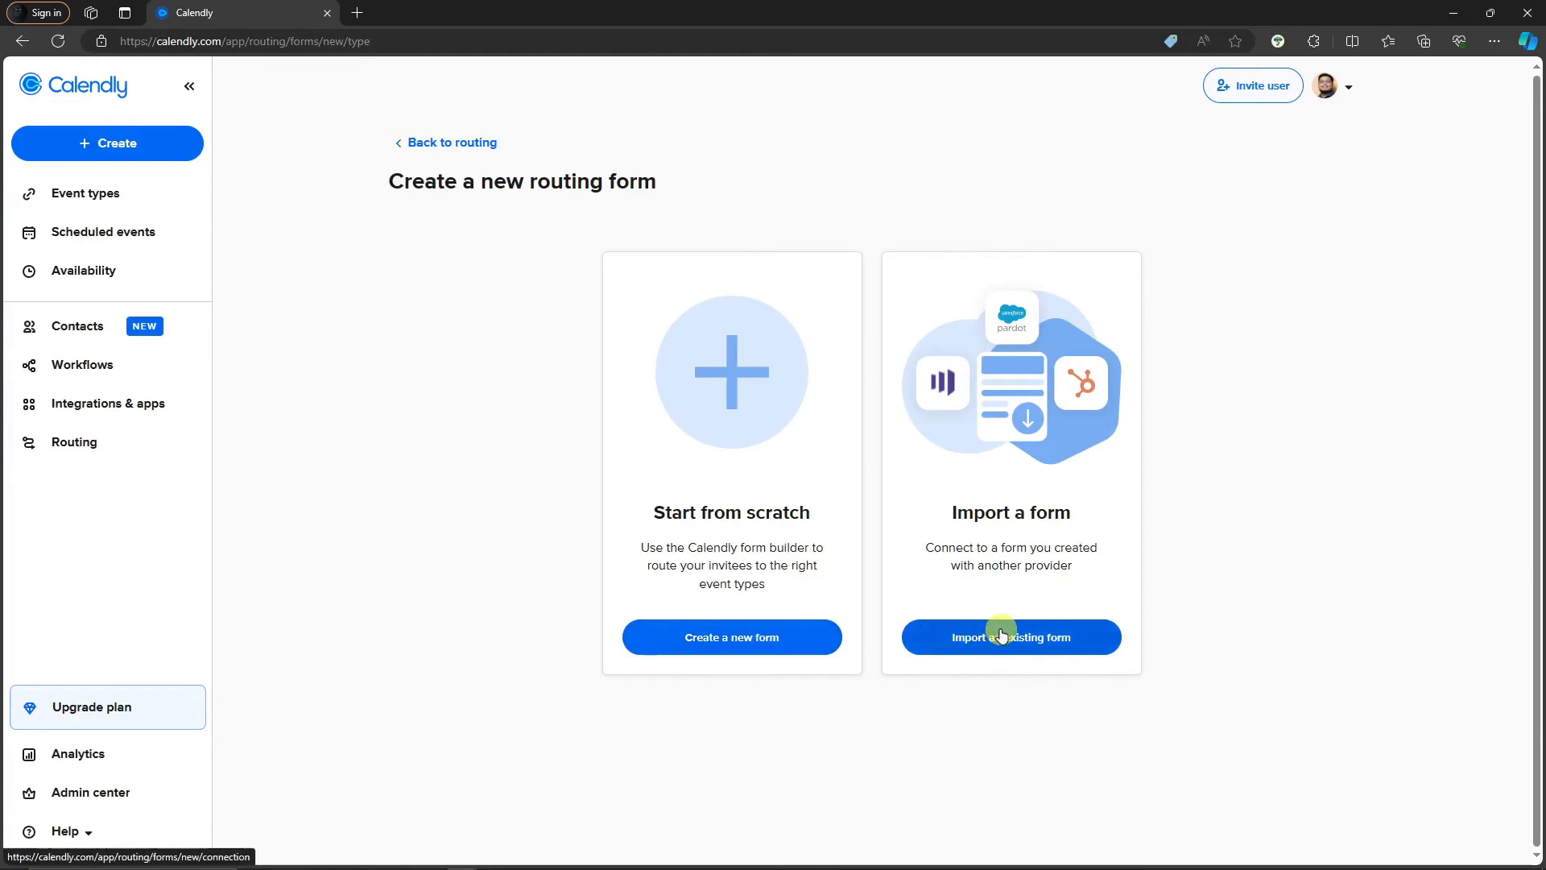
click(766, 636)
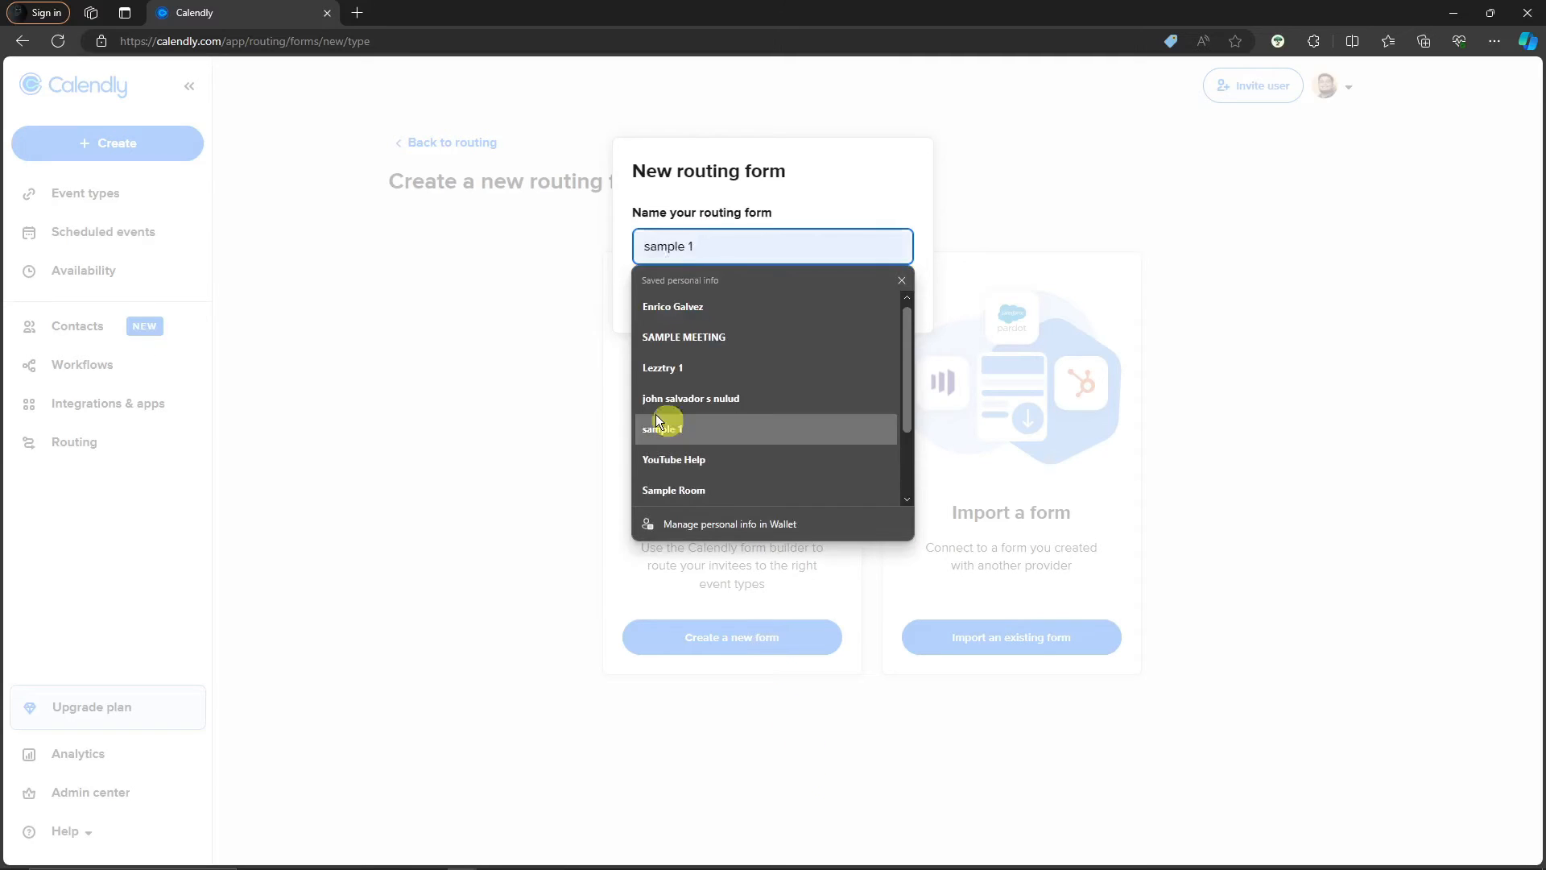
click(587, 355)
click(725, 249)
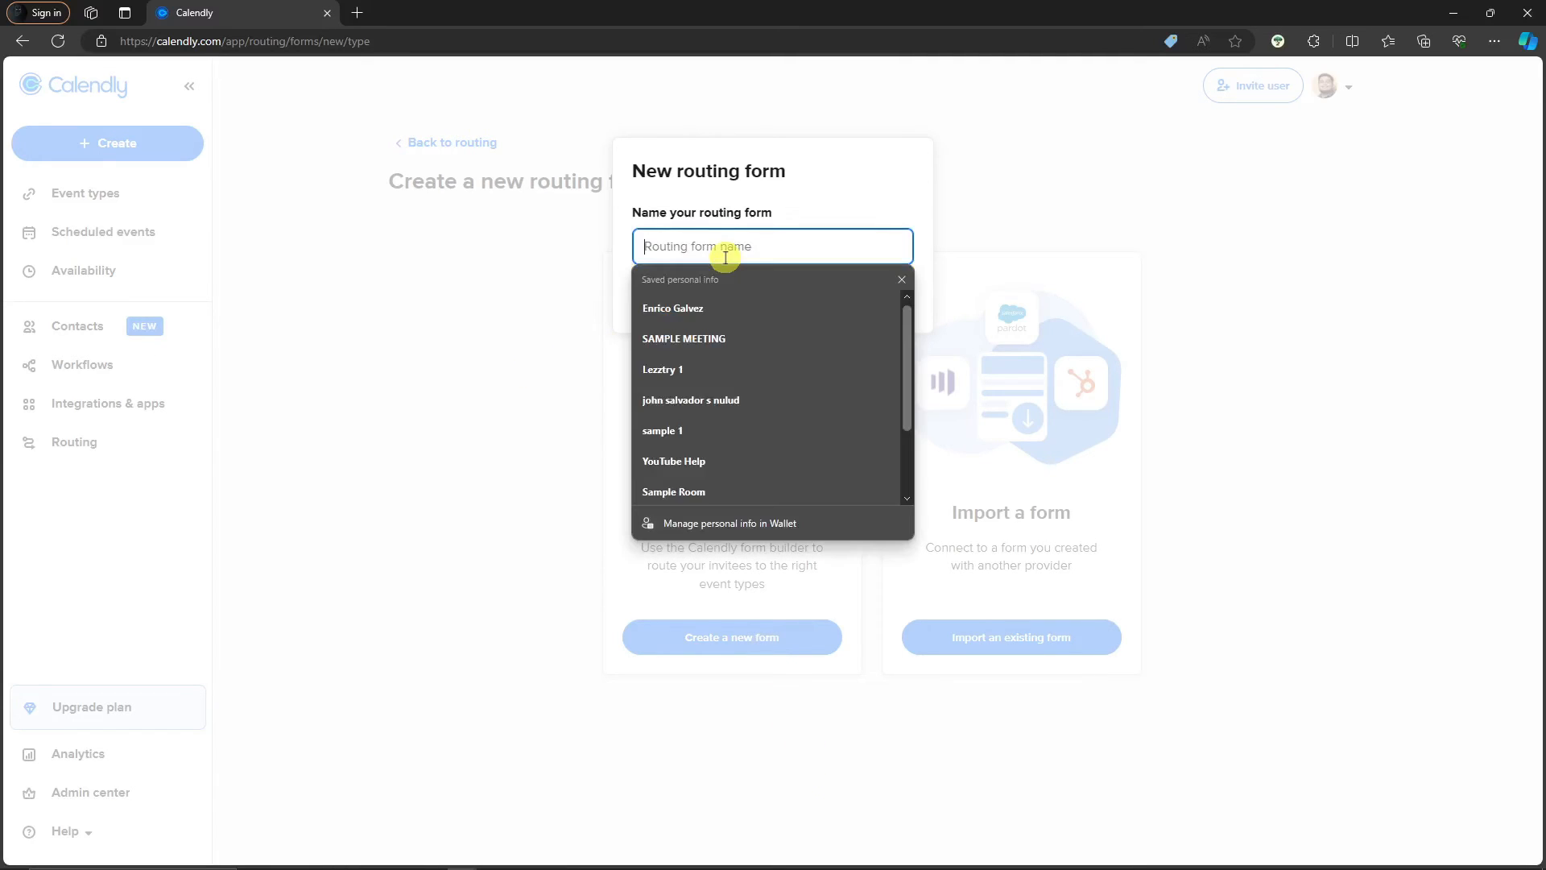
click(698, 339)
click(849, 310)
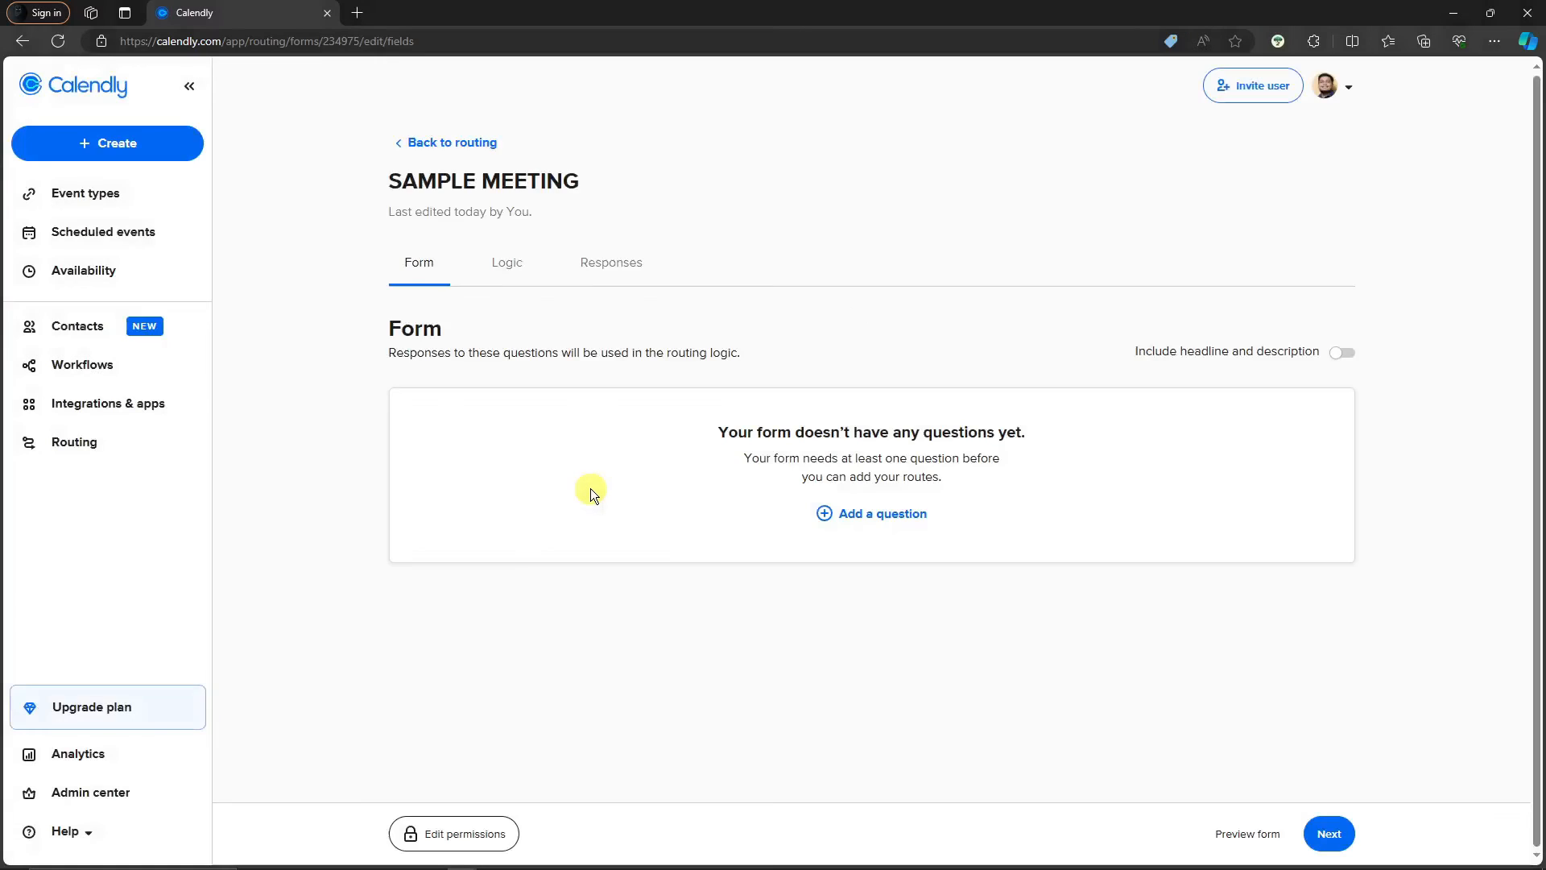
Add Phone number and Name questions to the form and continue to its routing logic
click(821, 513)
click(850, 517)
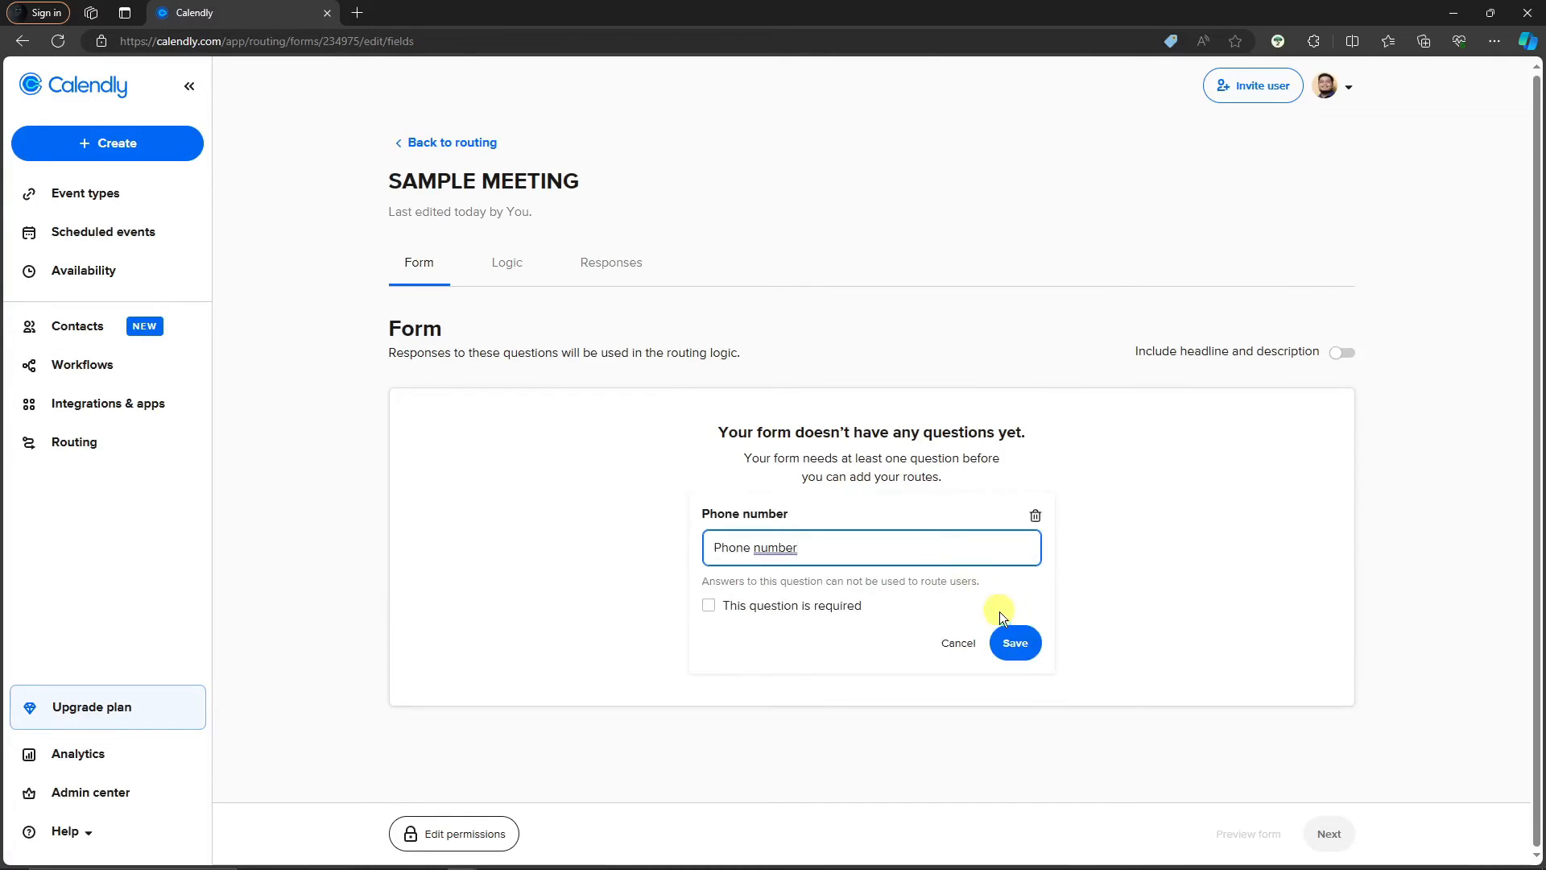
click(1021, 642)
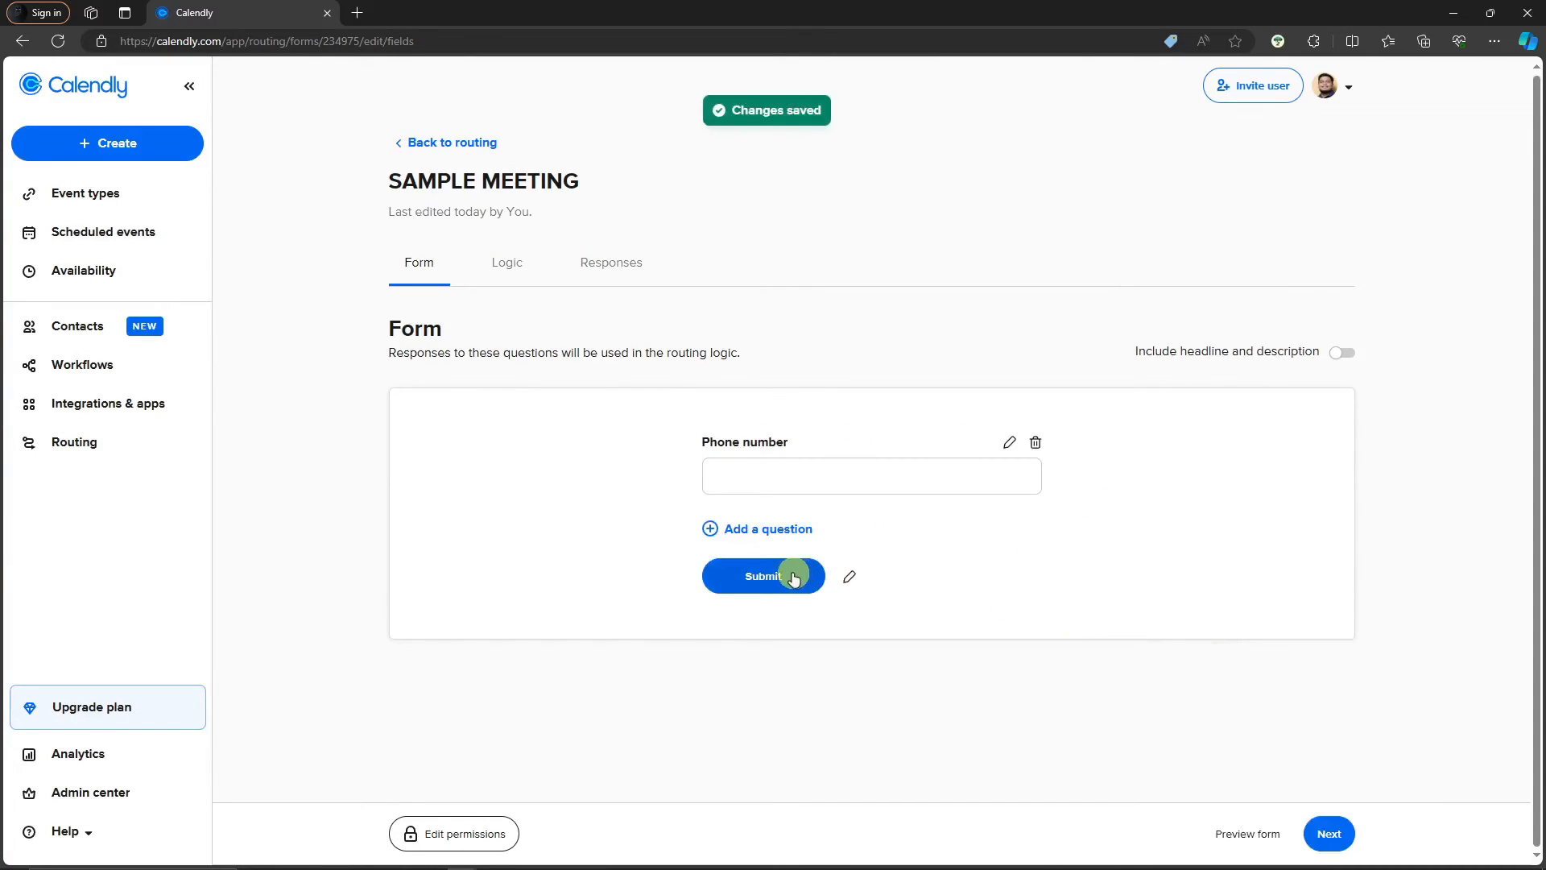
click(767, 528)
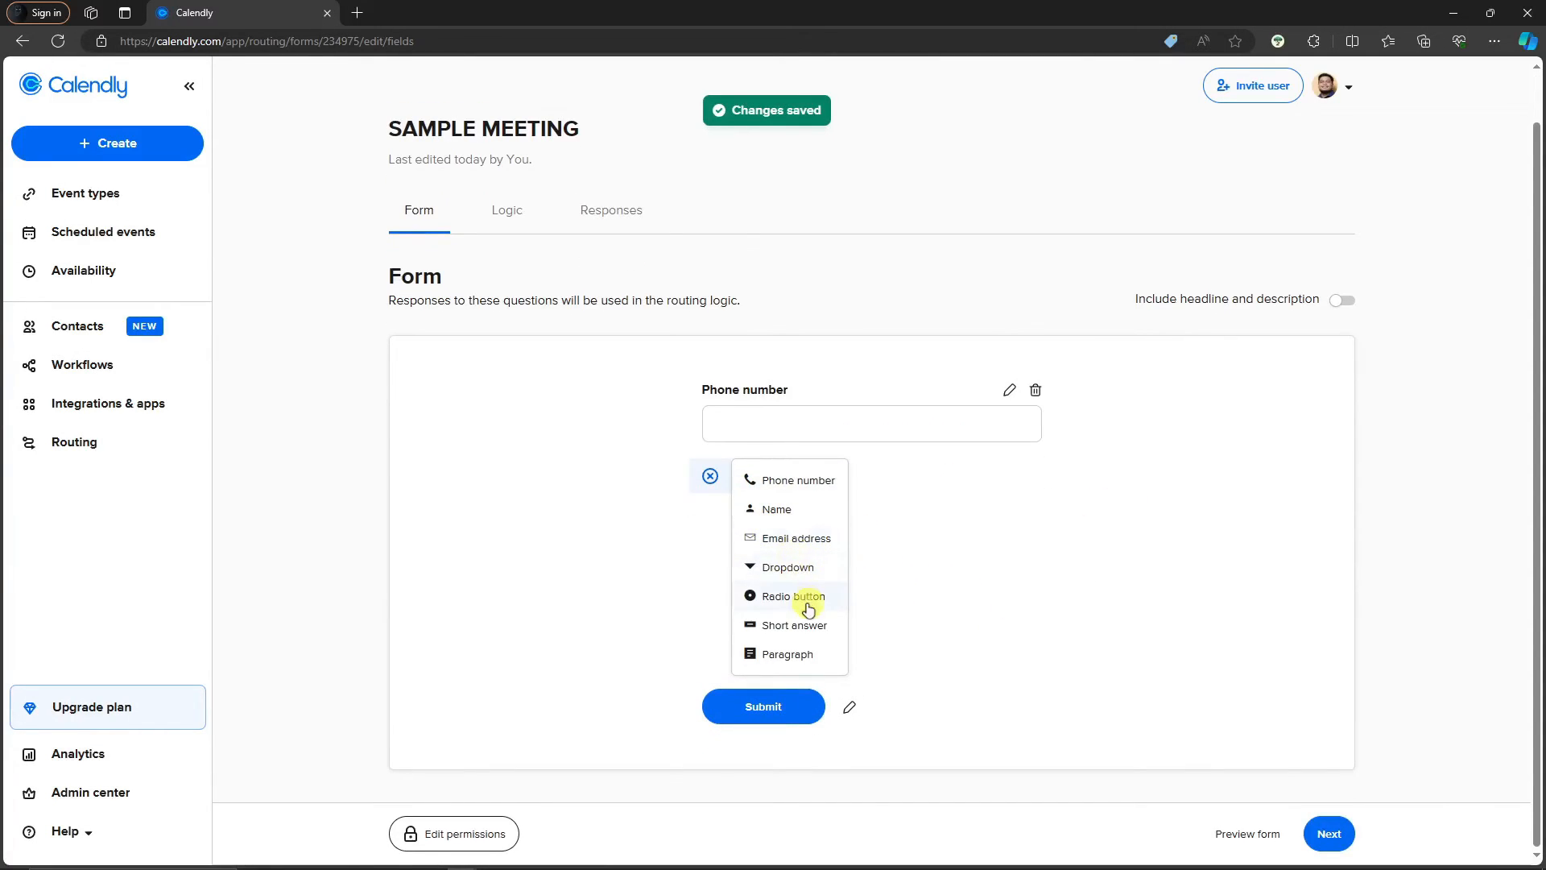
click(779, 510)
click(1010, 647)
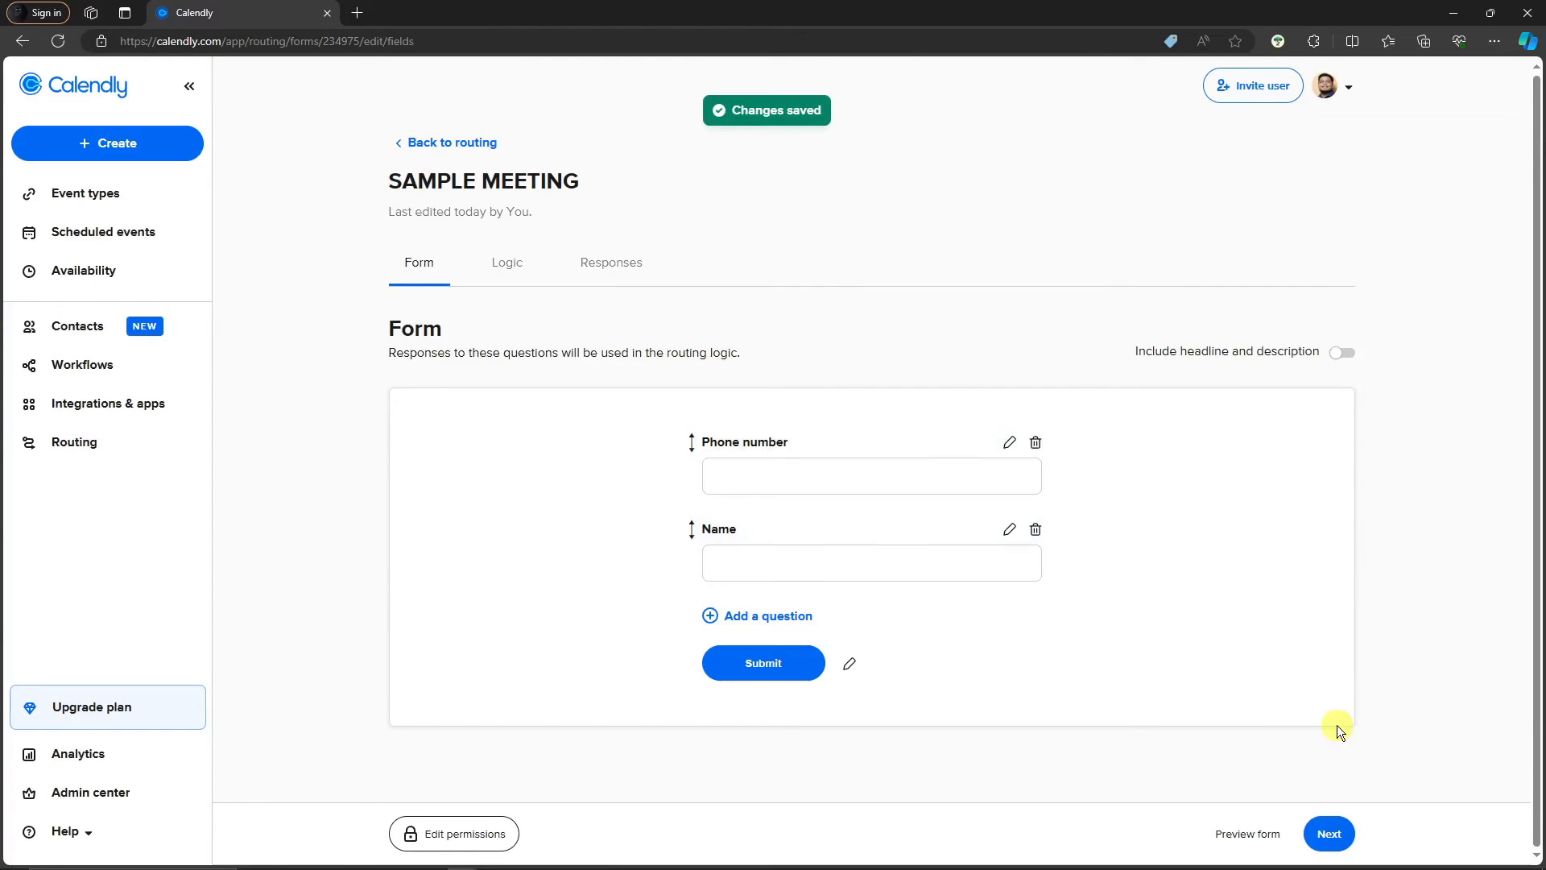
click(1341, 837)
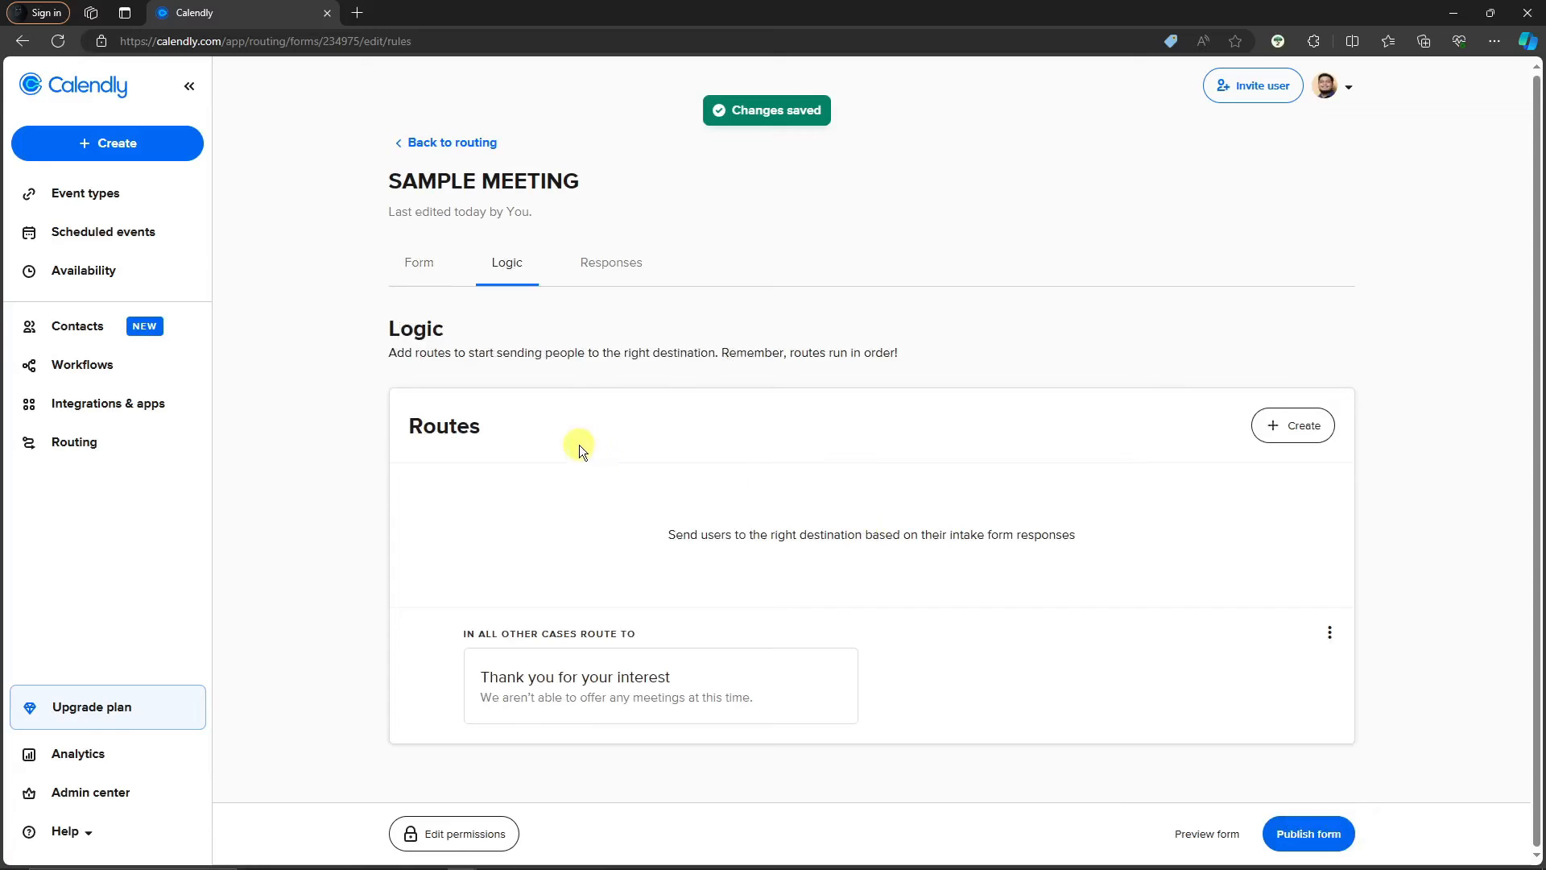
Publish the SAMPLE MEETING routing form, copy its share link, and go to Analytics
click(1304, 837)
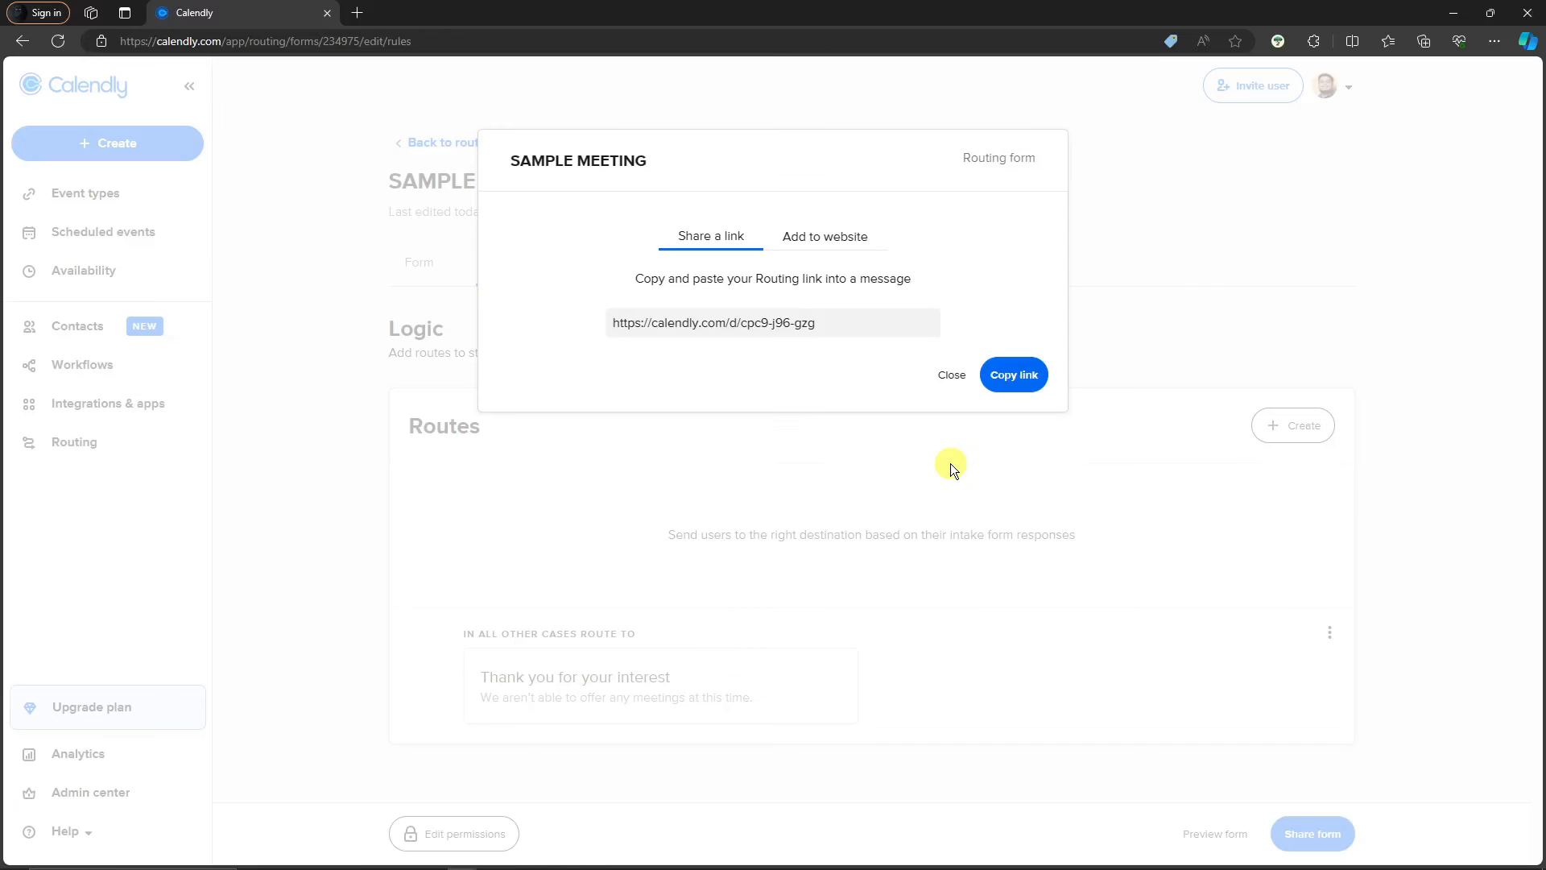
click(1020, 385)
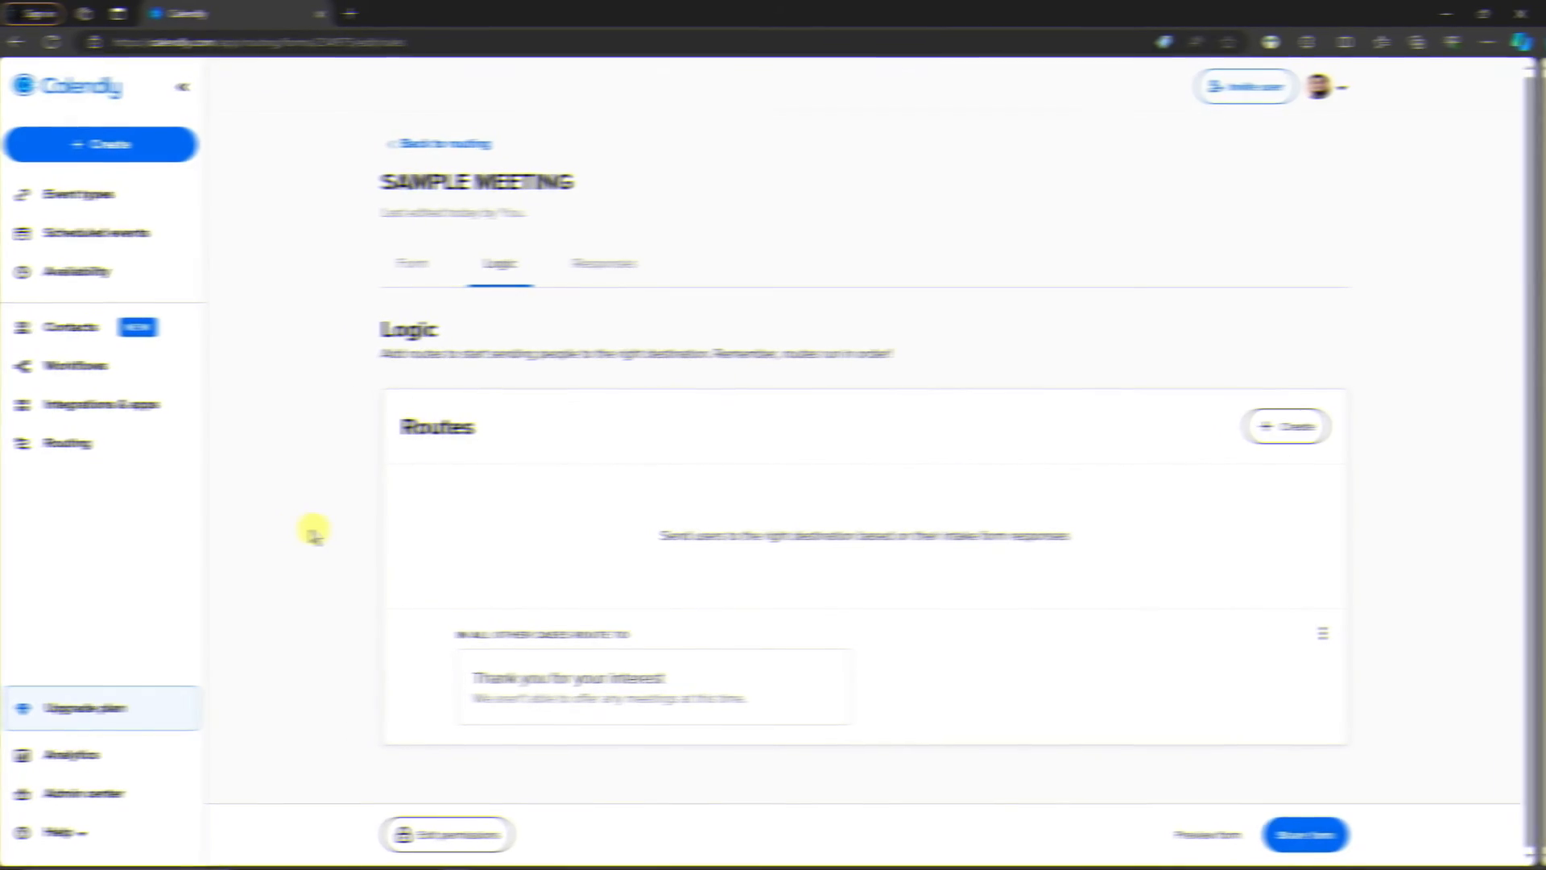
click(80, 752)
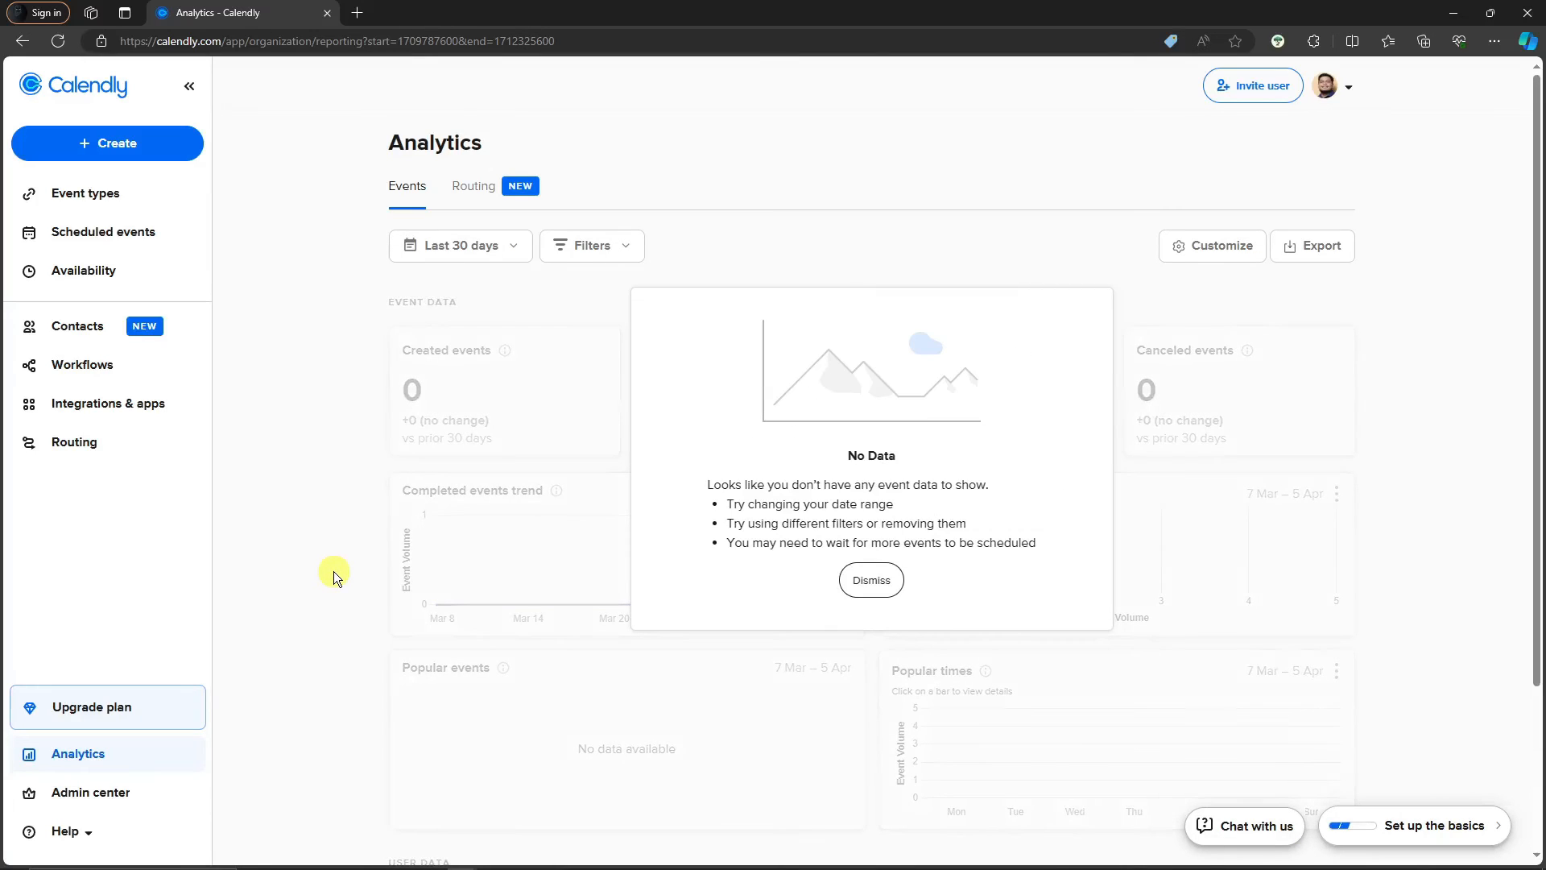
Dismiss the No Data notice and look through the Customize options, discarding any changes
click(877, 581)
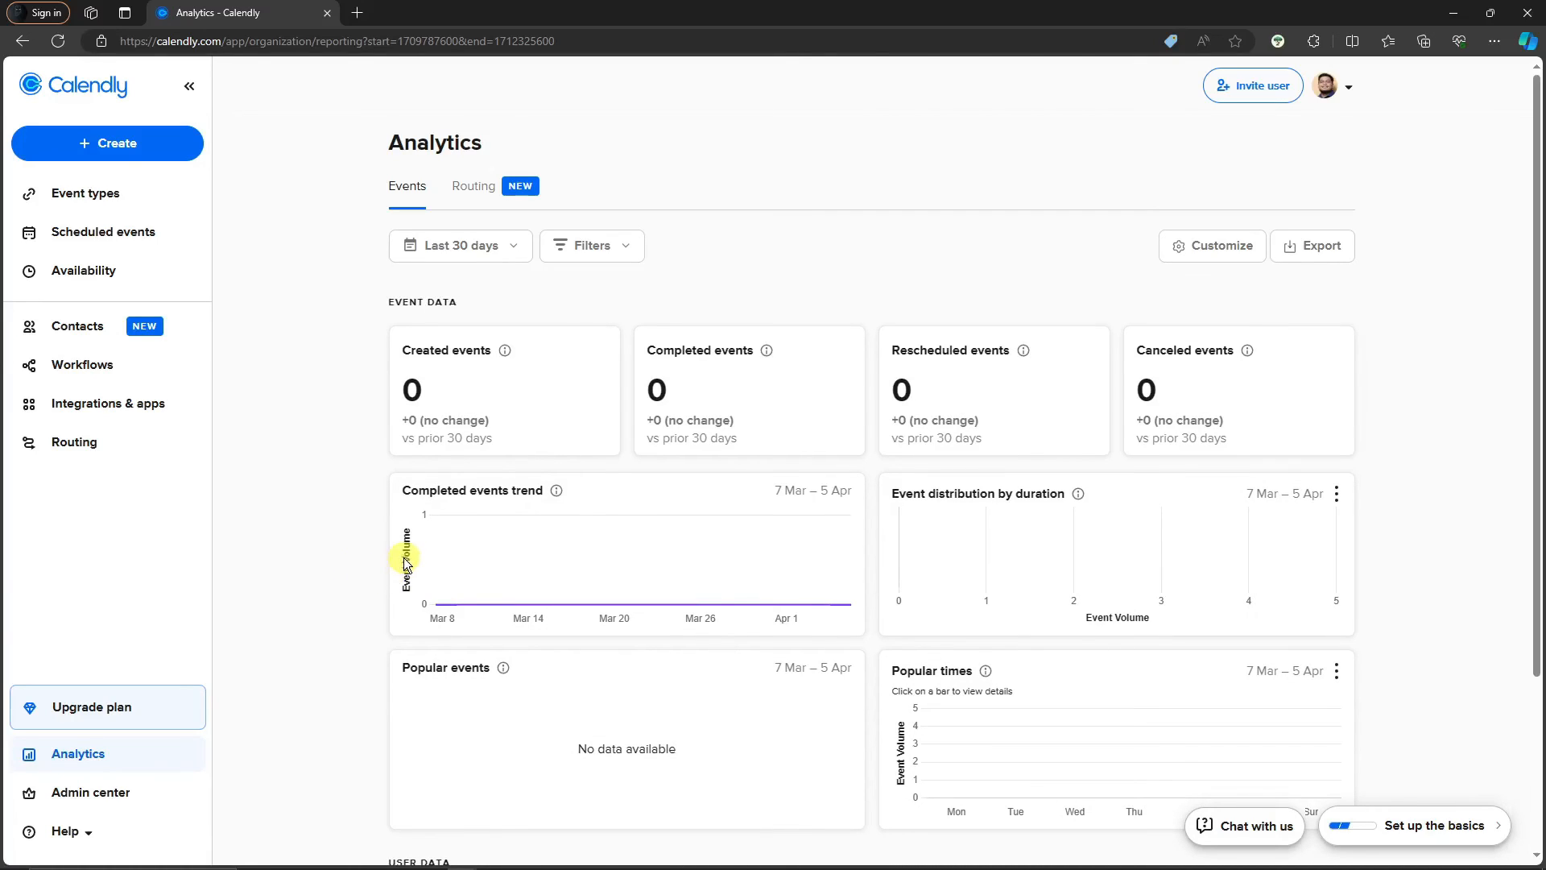
click(1174, 246)
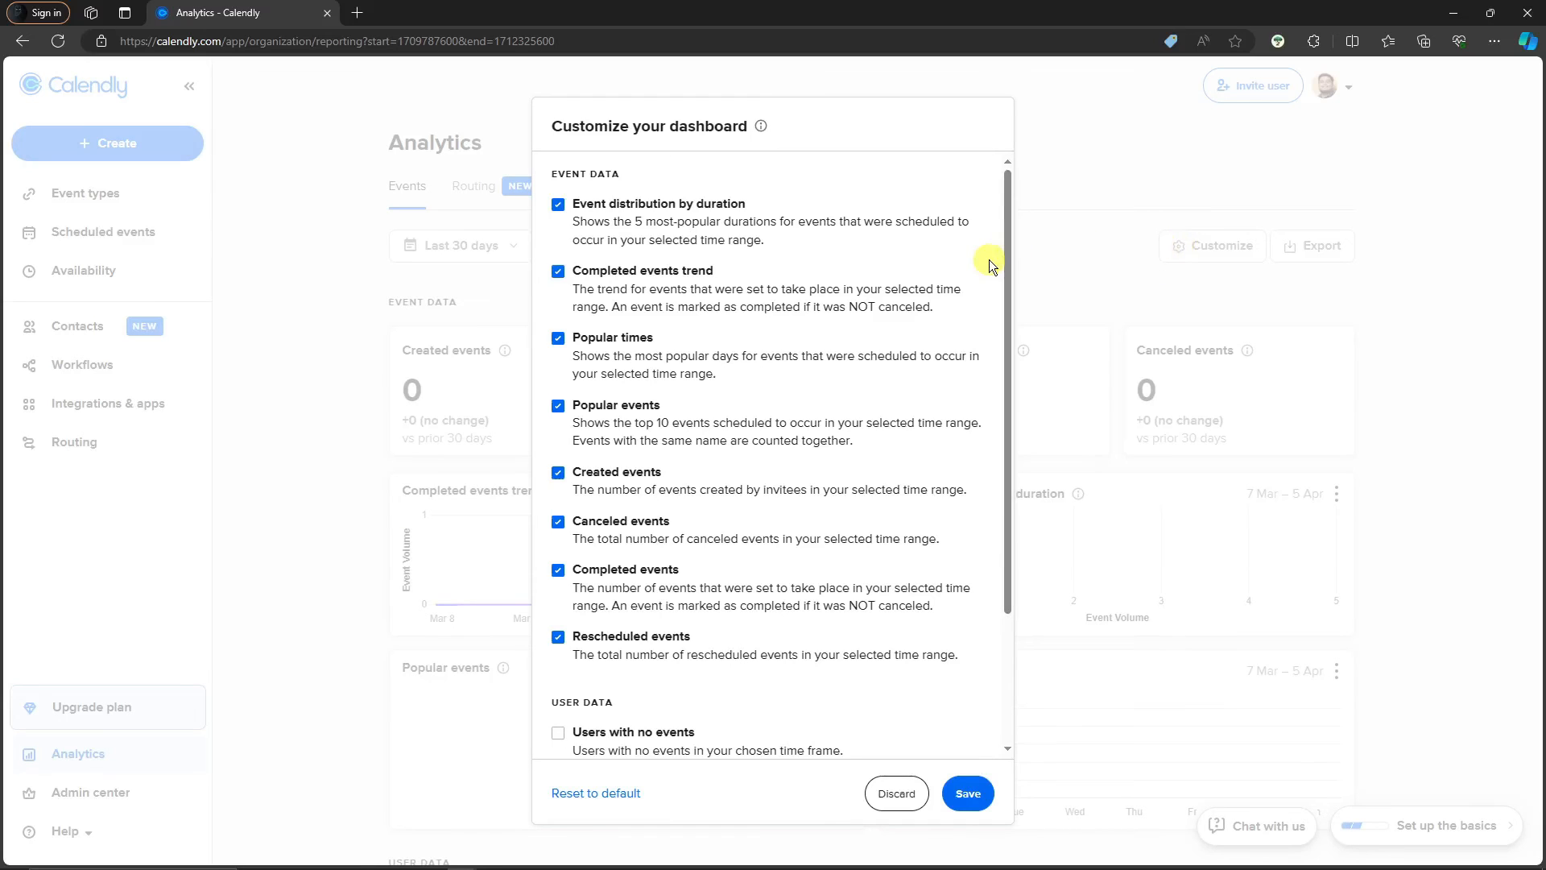
scroll(735, 408, down, 3)
scroll(622, 408, up, 3)
scroll(626, 409, down, 3)
click(894, 793)
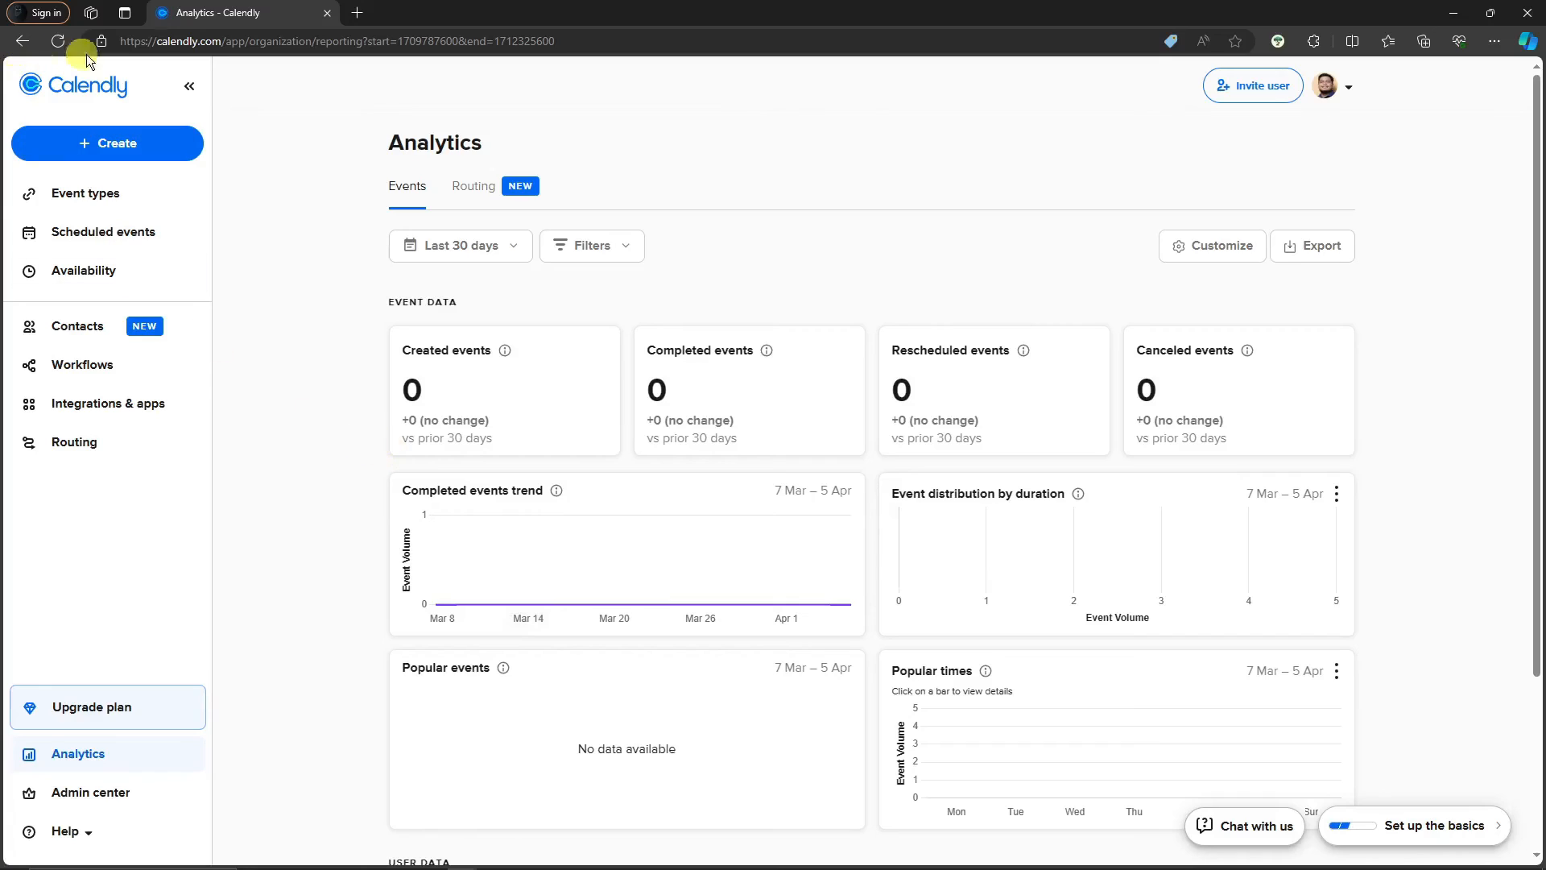
Scroll through the Analytics dashboard, then go to Availability
scroll(1399, 441, down, 3)
scroll(1423, 486, up, 3)
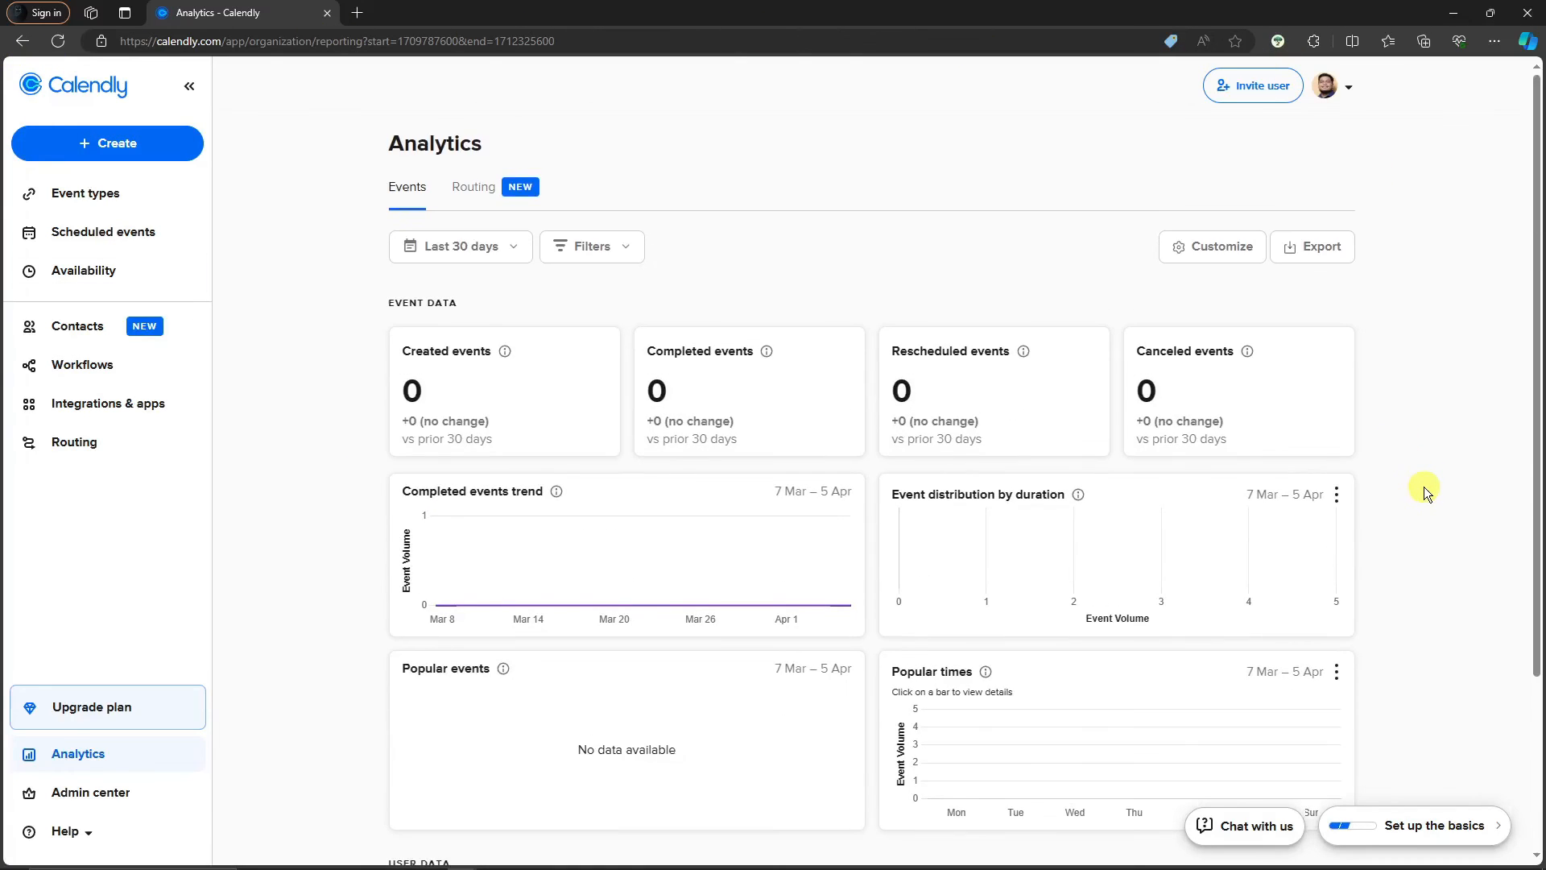
scroll(1424, 486, down, 3)
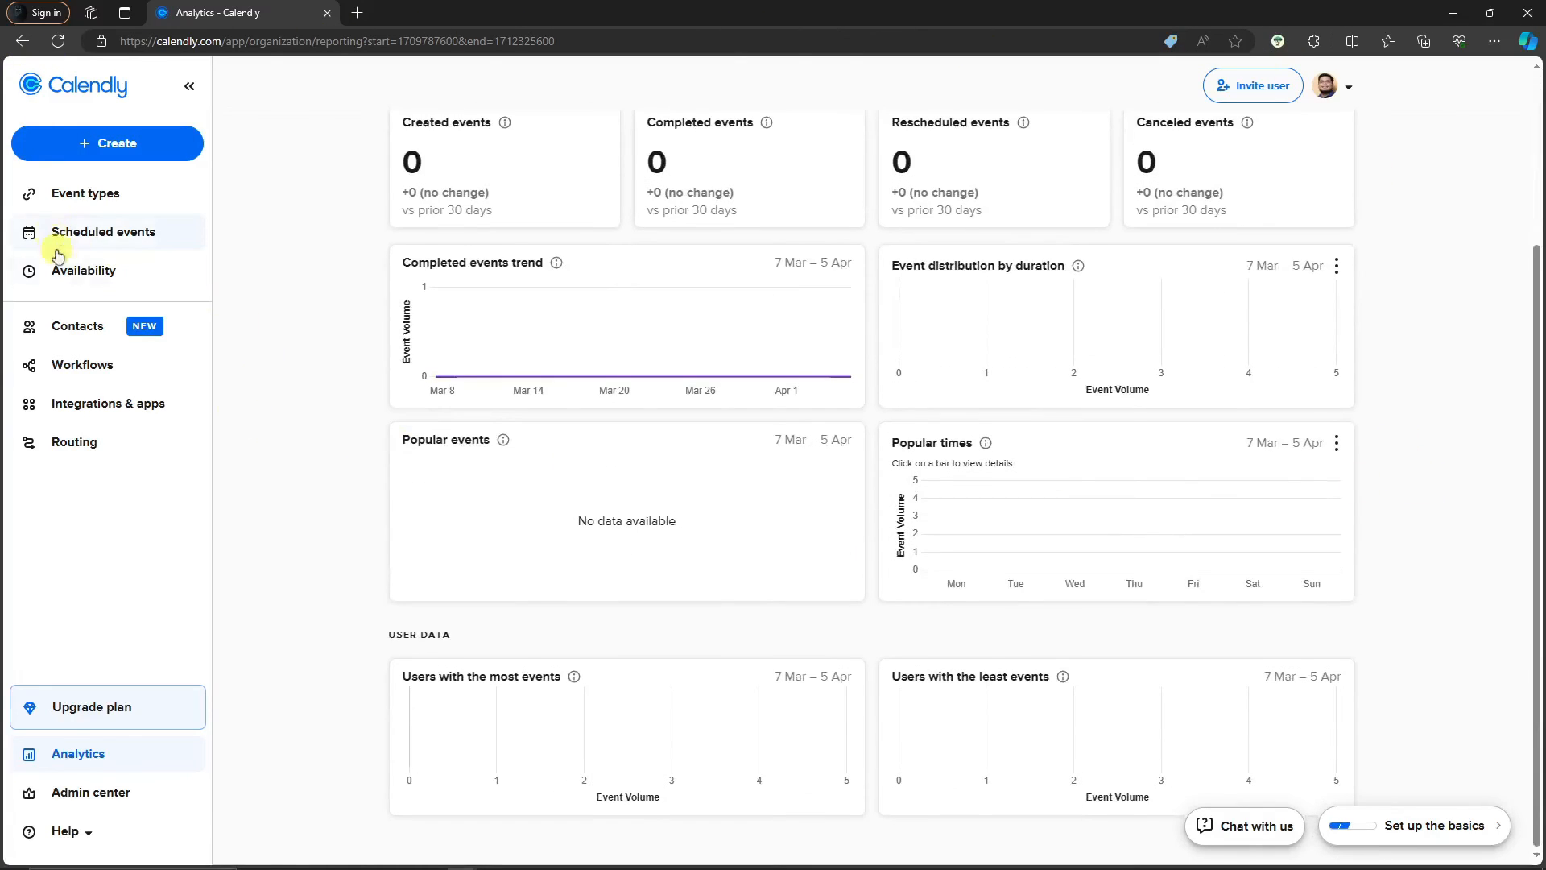
click(77, 270)
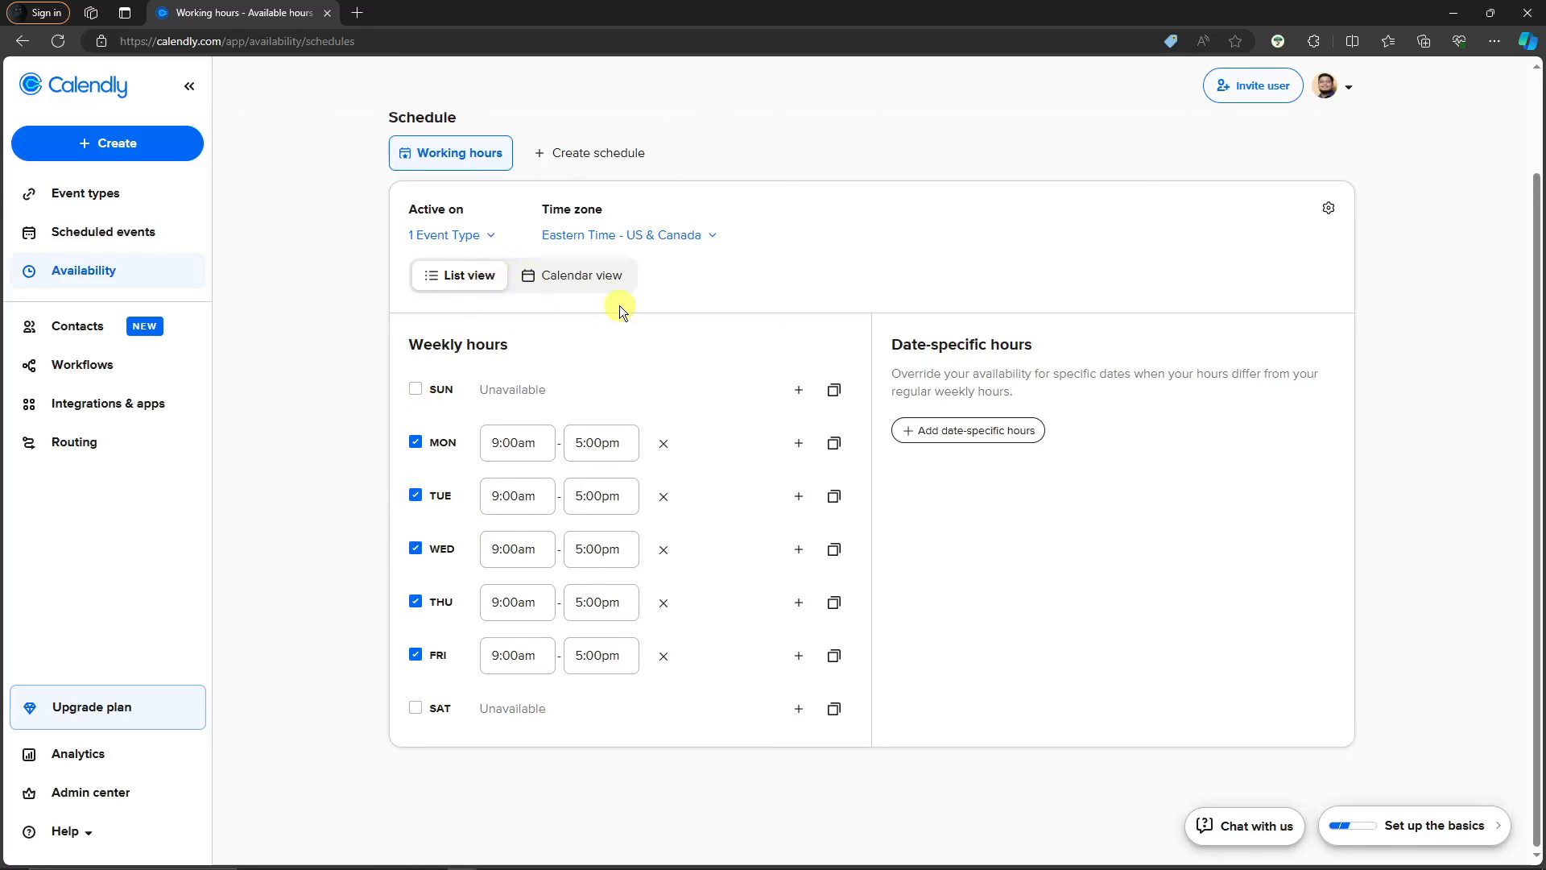
Create a new availability schedule named SAMPLE MEETING
click(714, 235)
click(714, 234)
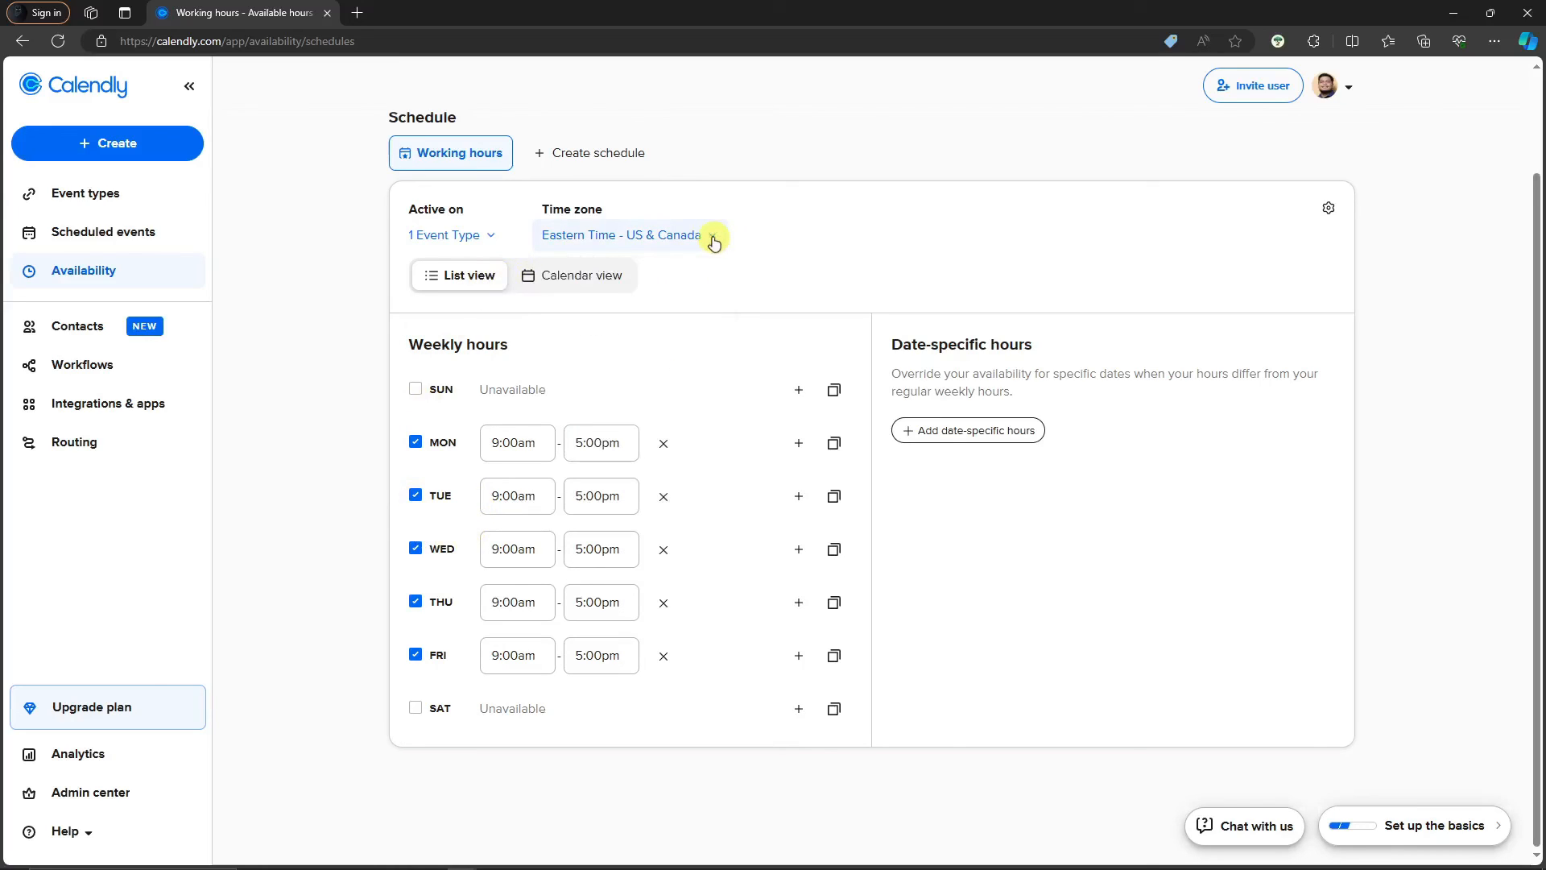
click(490, 237)
click(489, 237)
click(590, 152)
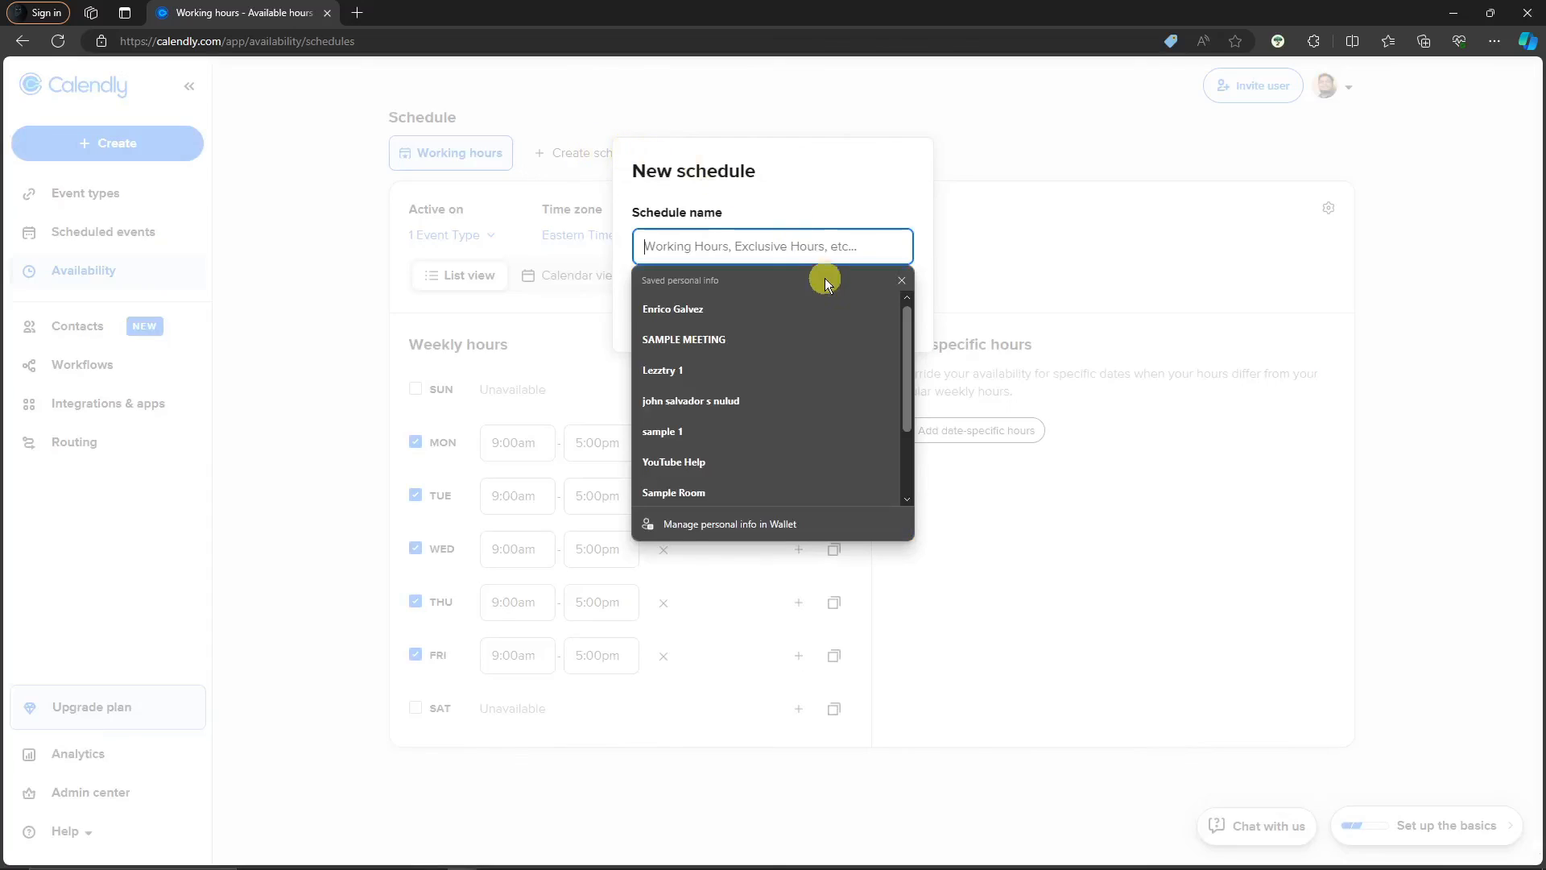
click(792, 333)
click(858, 314)
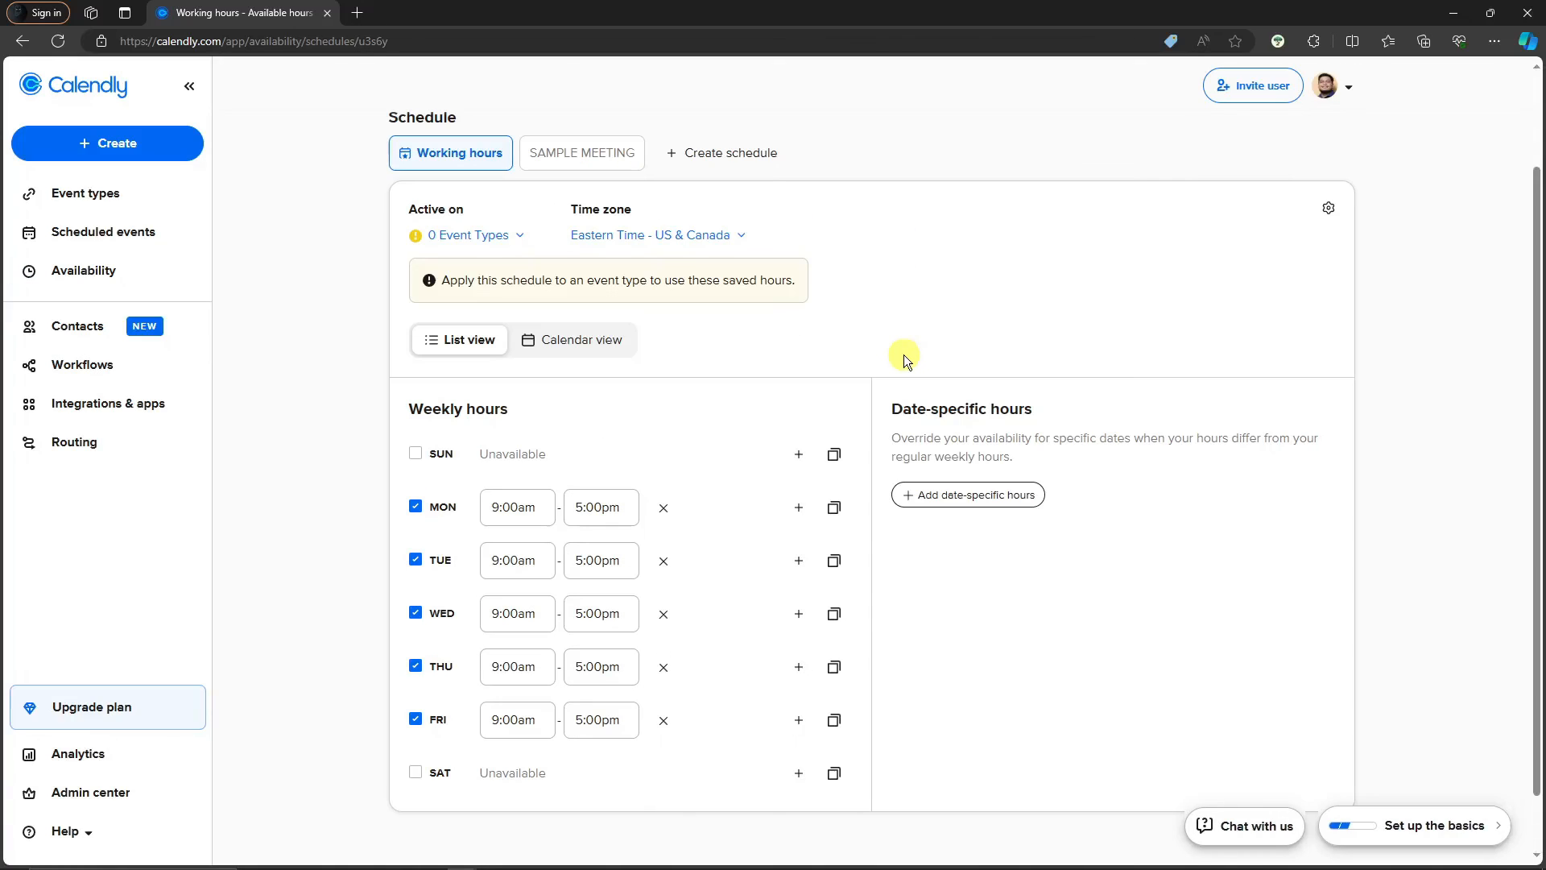
Compare the Working hours and SAMPLE MEETING schedules, then copy the public scheduling page link
scroll(718, 379, down, 1)
scroll(782, 469, up, 3)
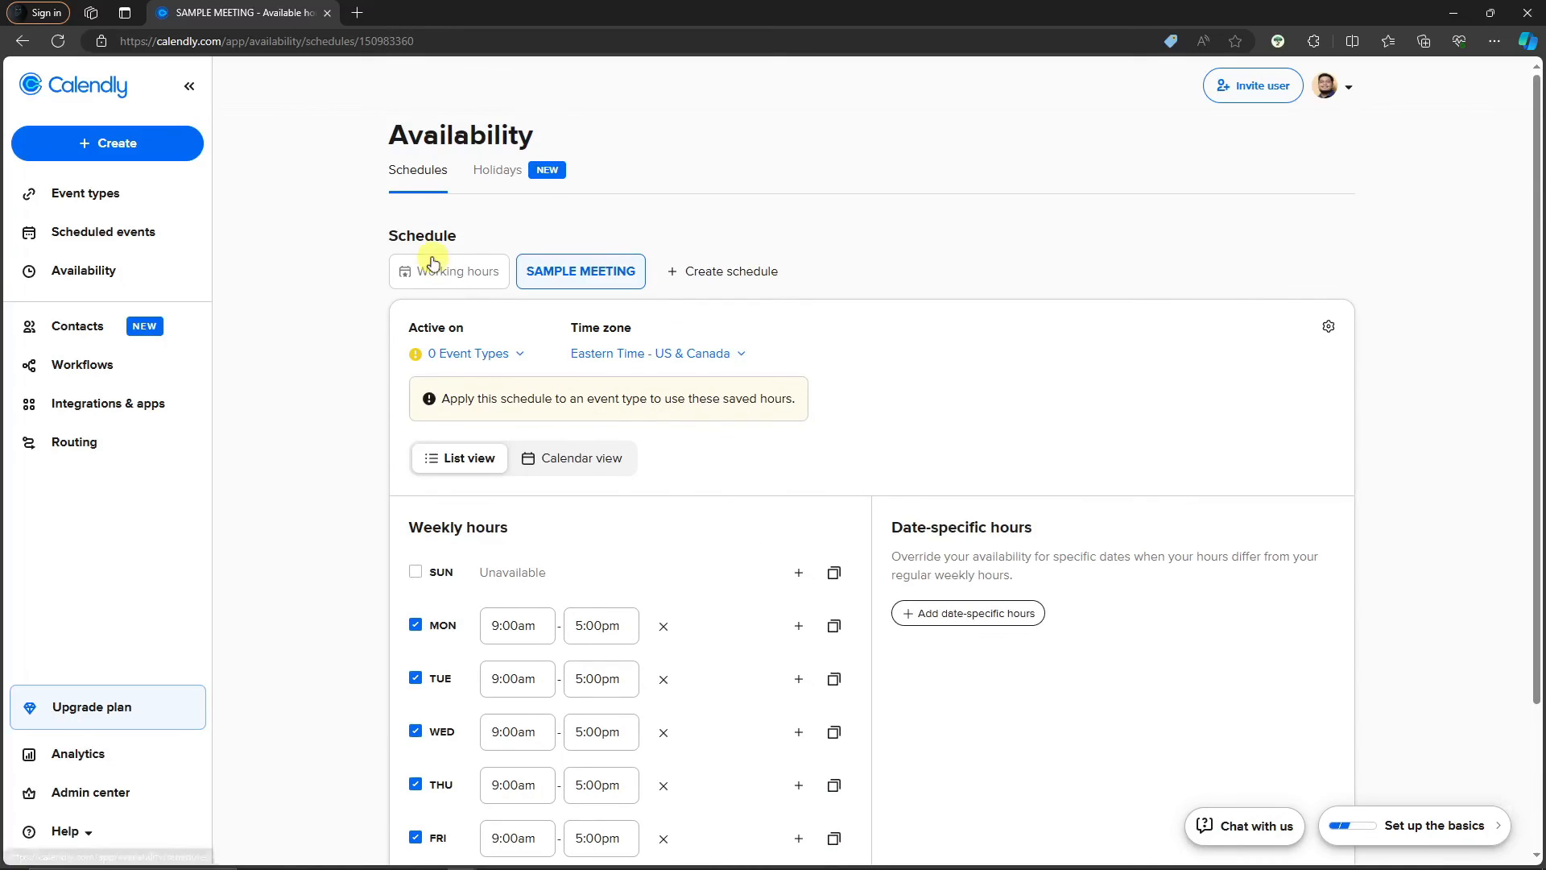
click(471, 280)
click(564, 274)
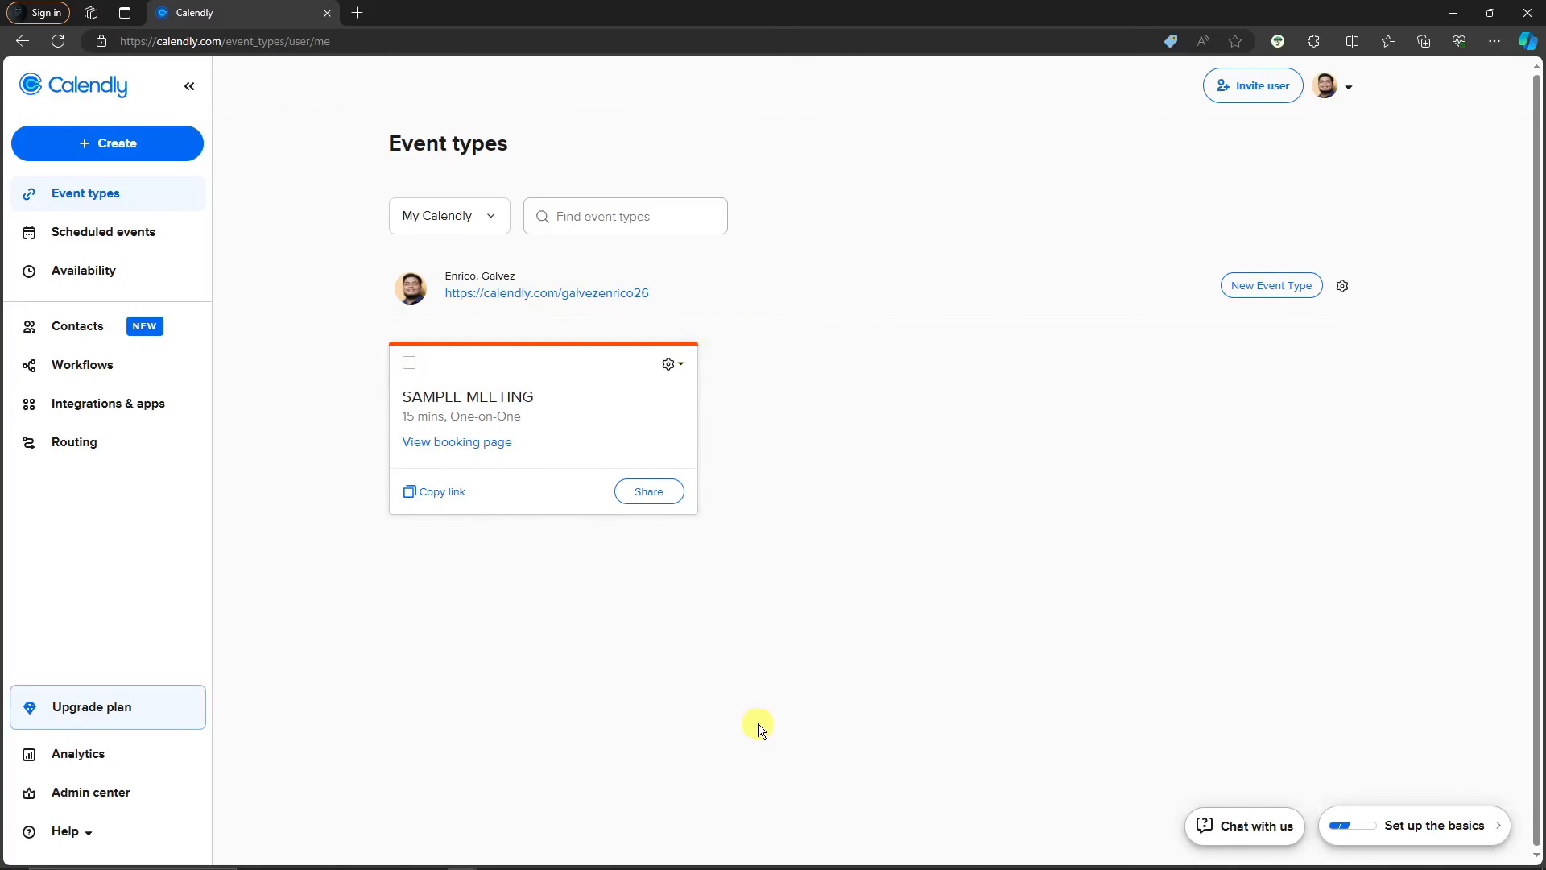
right_click(590, 294)
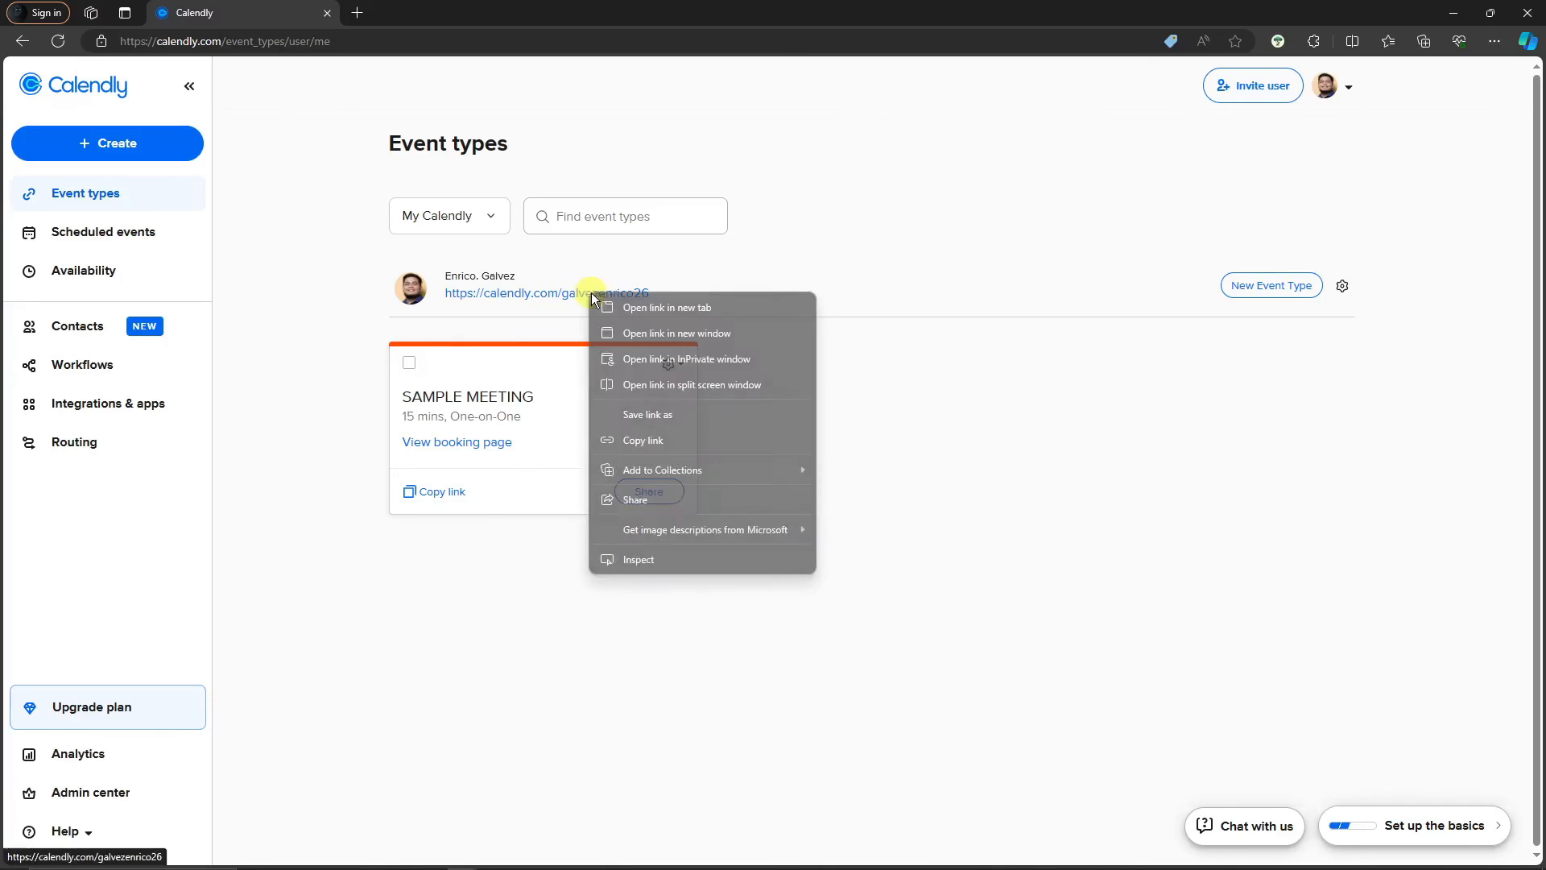
click(680, 440)
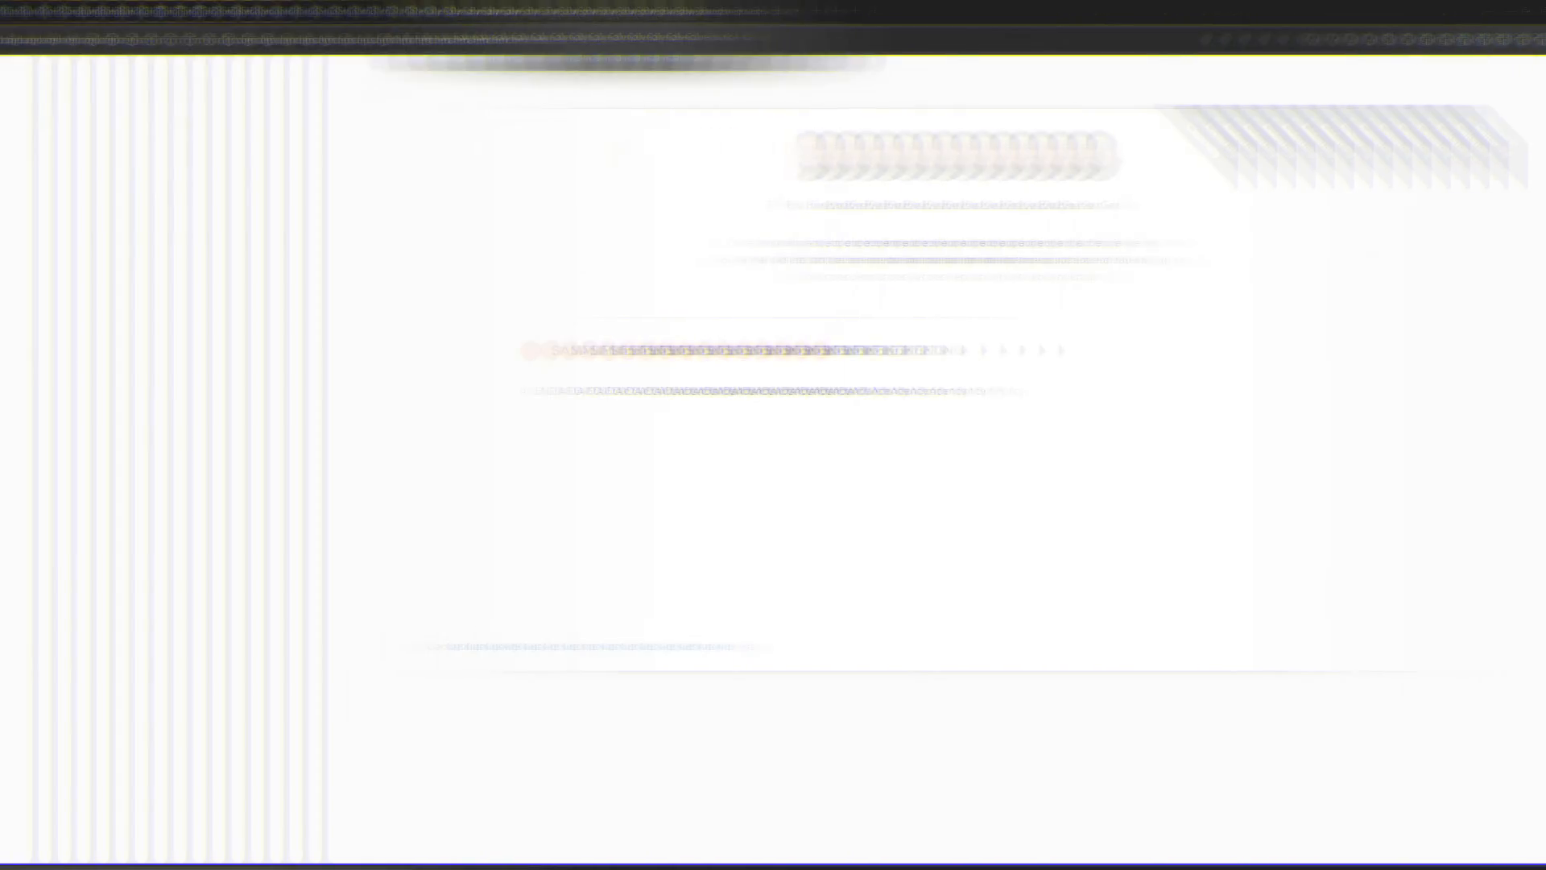